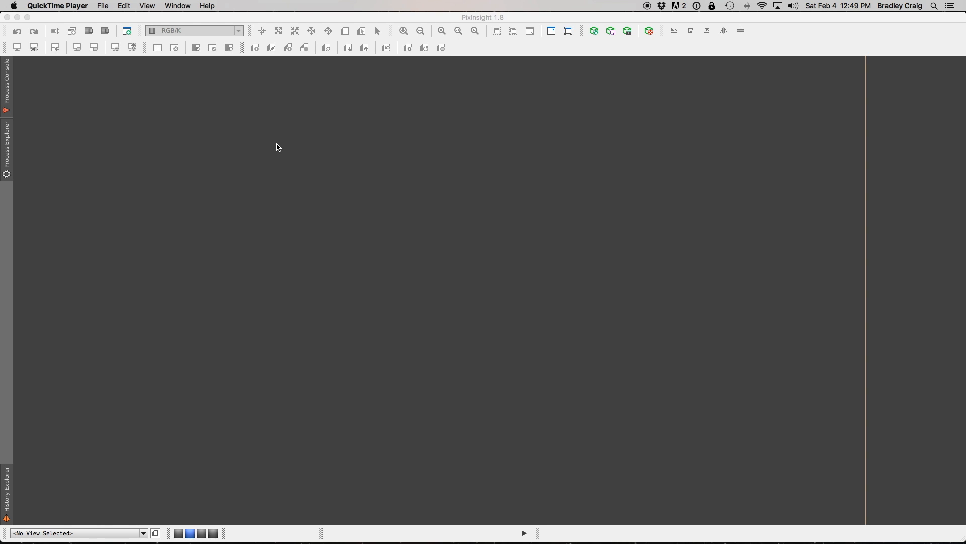
# Step: Open the ChannelCombination process and store a new instance of it as a process icon on the workspace
pyautogui.click(350, 20)
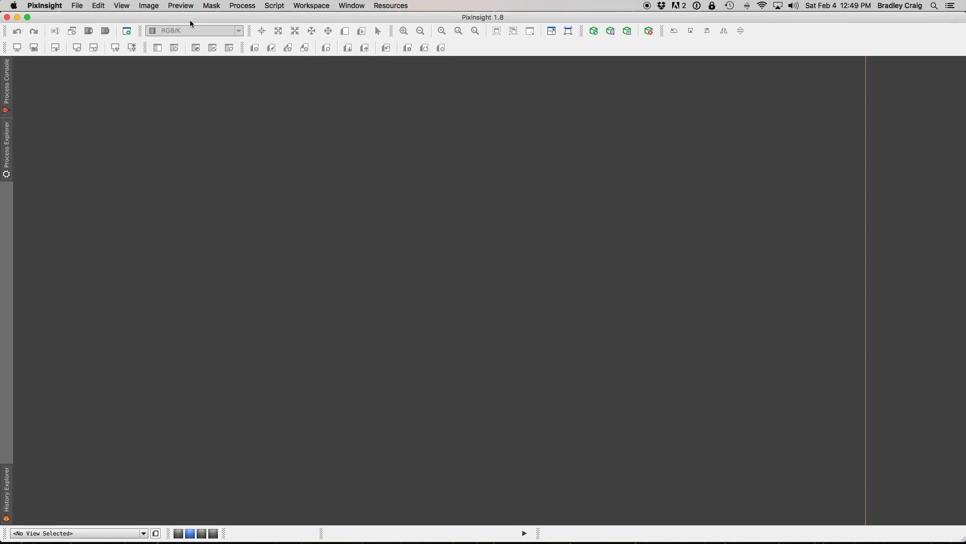
pyautogui.click(242, 6)
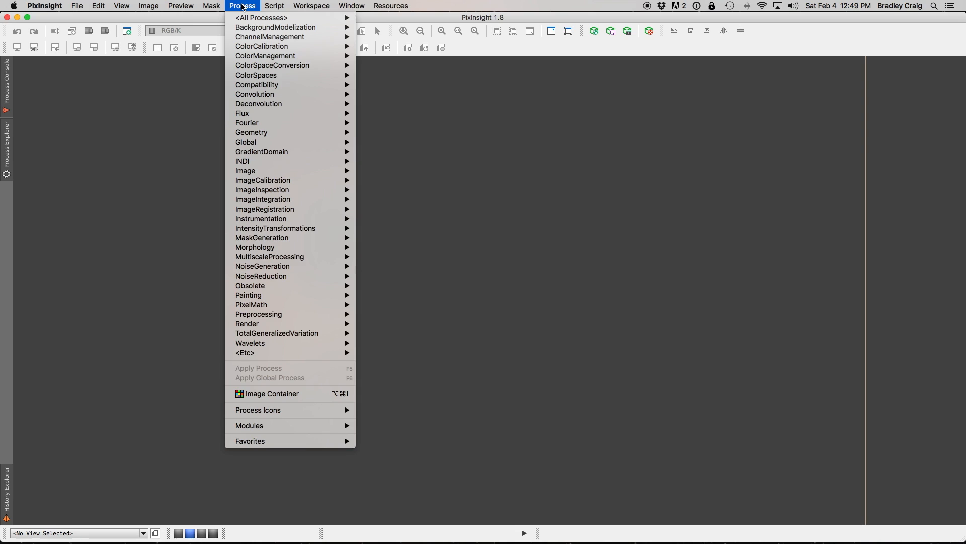
pyautogui.moveTo(277, 80)
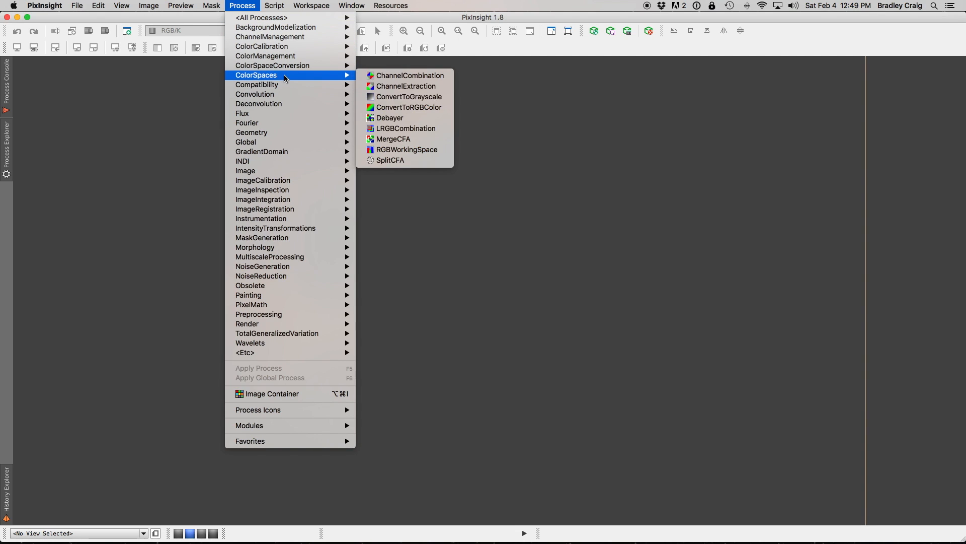
pyautogui.click(387, 76)
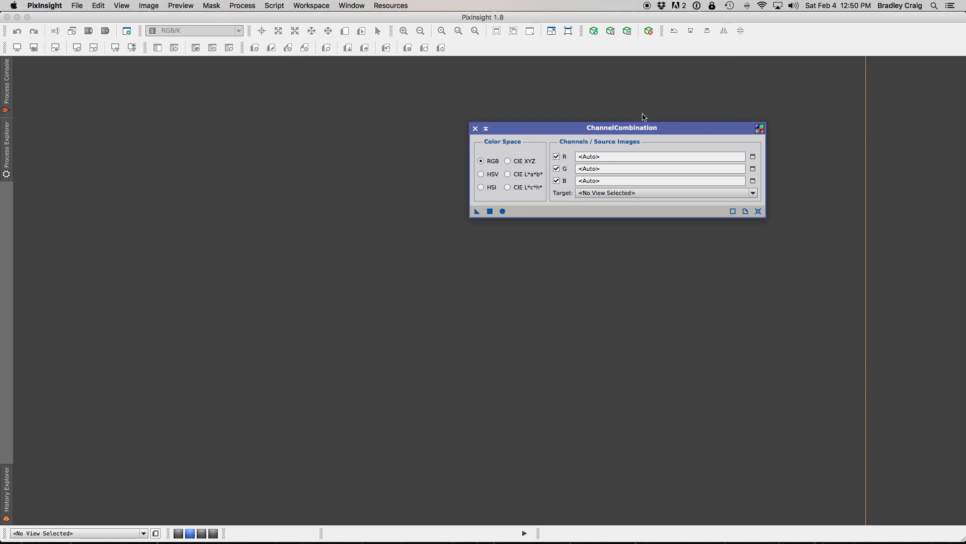
pyautogui.moveTo(643, 128); pyautogui.dragTo(555, 102)
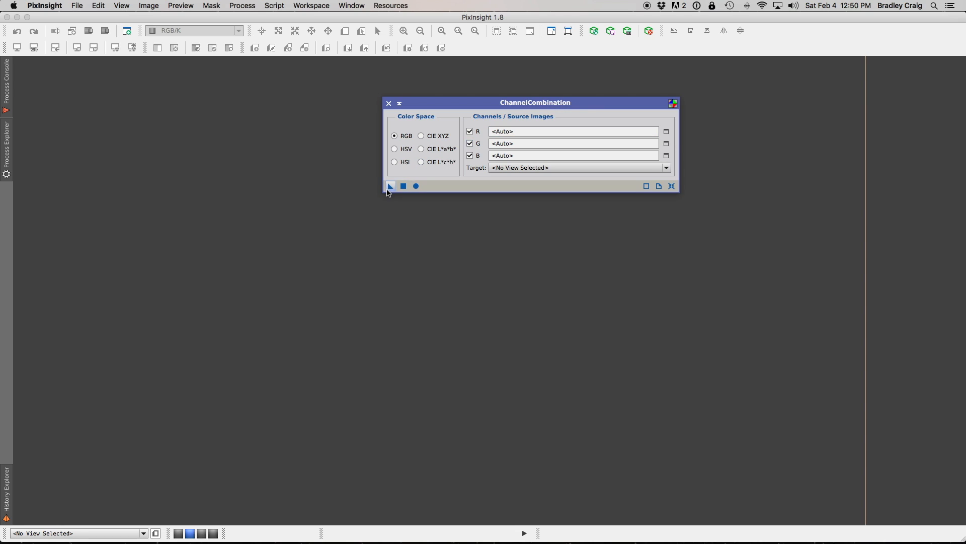
pyautogui.moveTo(389, 190); pyautogui.dragTo(445, 243)
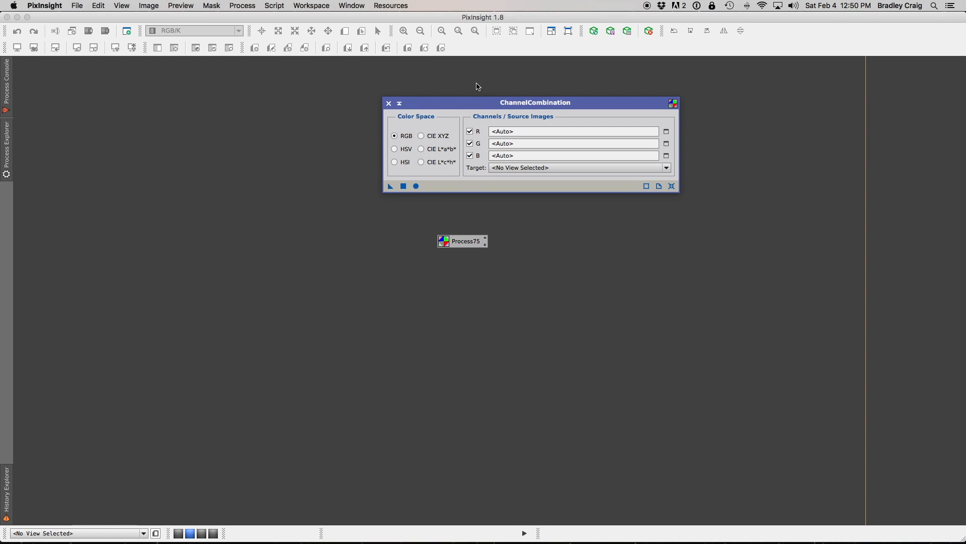
pyautogui.moveTo(449, 108); pyautogui.dragTo(479, 115)
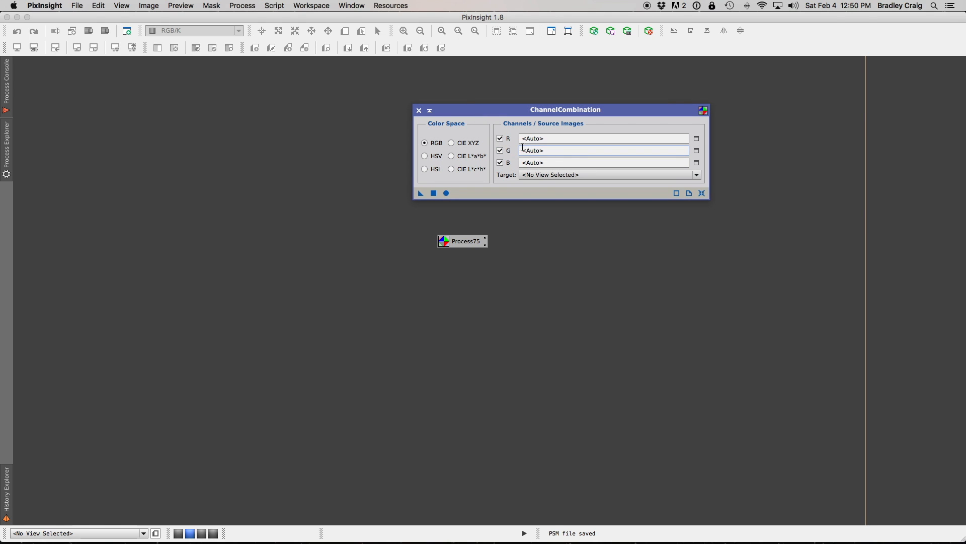
pyautogui.click(502, 140)
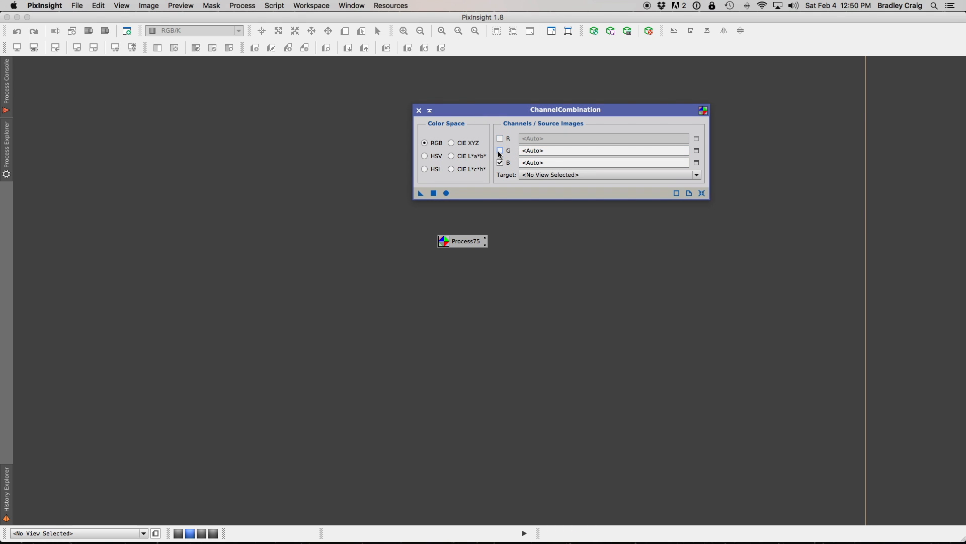
pyautogui.click(501, 151)
pyautogui.click(501, 162)
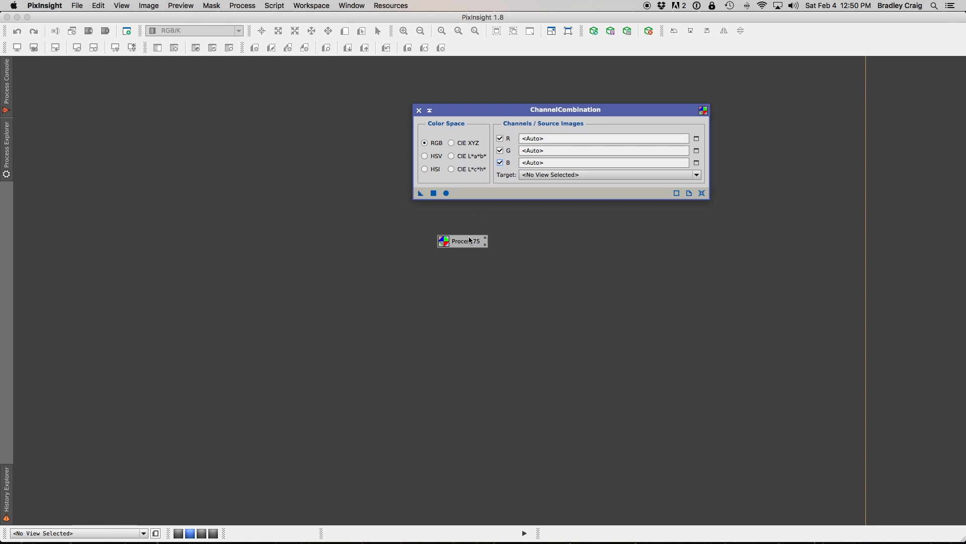
pyautogui.click(467, 244)
pyautogui.moveTo(467, 244); pyautogui.dragTo(482, 205)
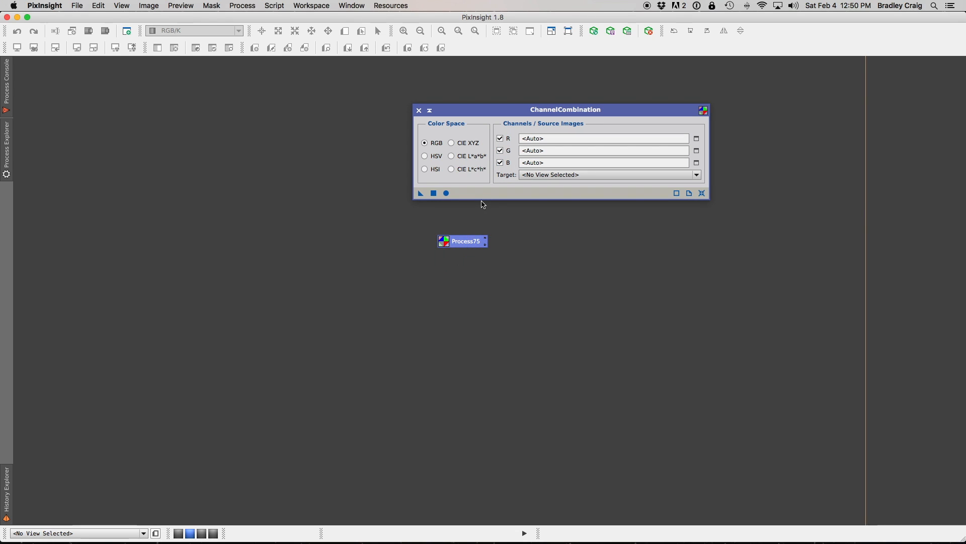
# Step: Disable the R and G channels in ChannelCombination and update its existing process icon with these settings
pyautogui.click(501, 138)
pyautogui.click(500, 150)
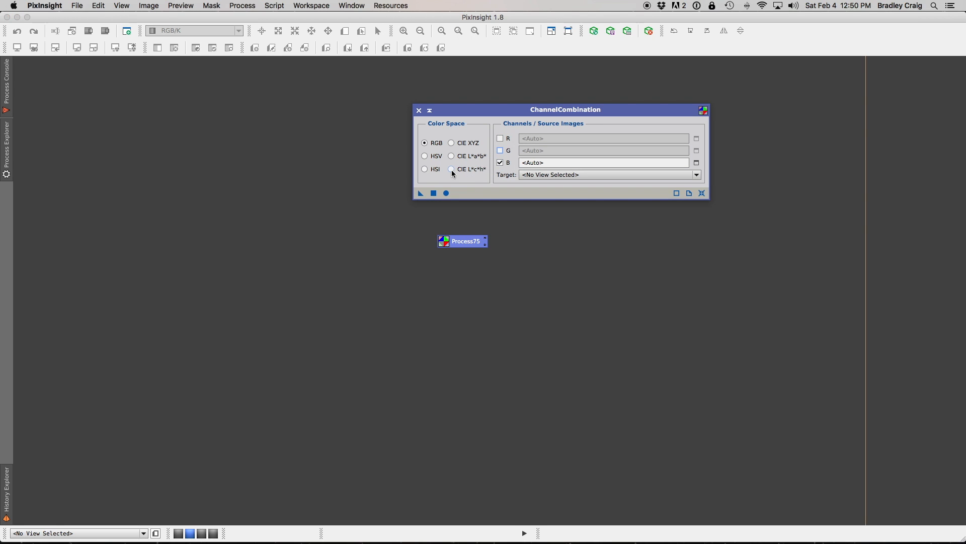
pyautogui.click(421, 194)
pyautogui.moveTo(422, 195); pyautogui.dragTo(459, 242)
# Step: Reset ChannelCombination to its defaults and reload the stored settings from its process icon
pyautogui.click(520, 296)
pyautogui.click(702, 193)
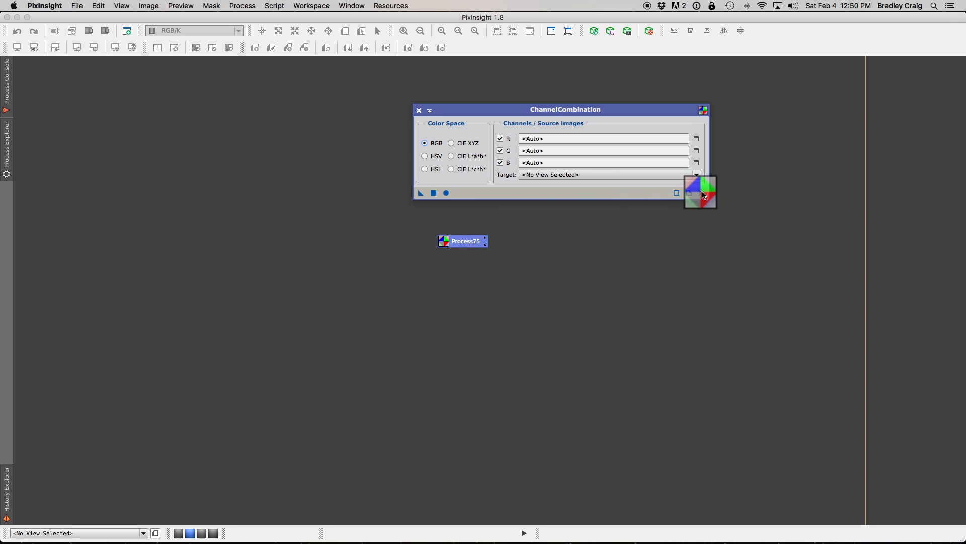
pyautogui.doubleClick(476, 243)
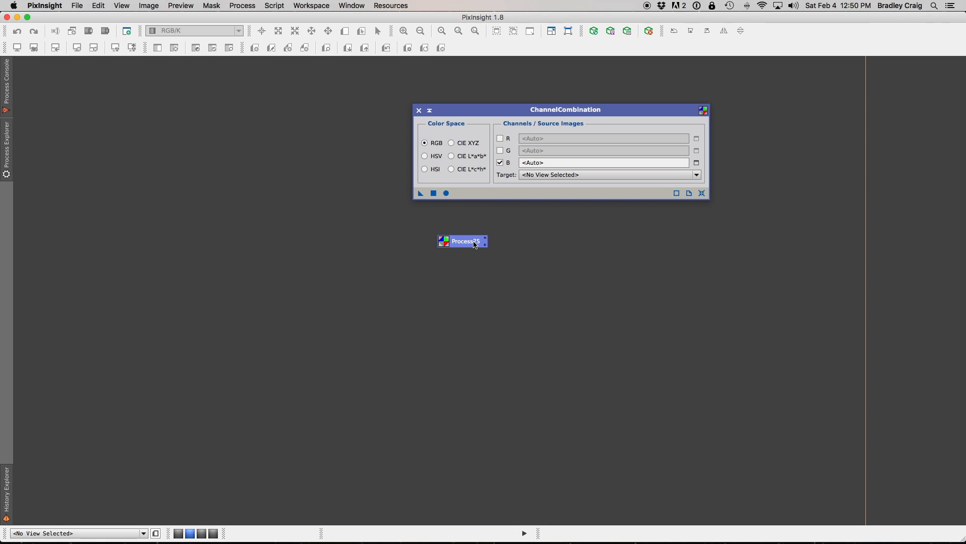
# Step: Close the ChannelCombination window and move its process icon slightly higher on the workspace
pyautogui.click(418, 110)
pyautogui.moveTo(459, 236); pyautogui.dragTo(487, 191)
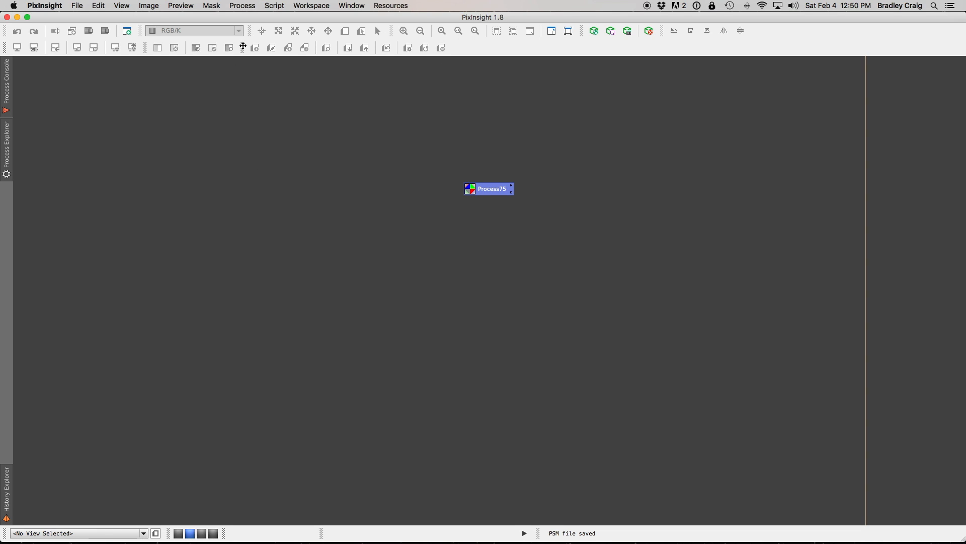
pyautogui.click(246, 5)
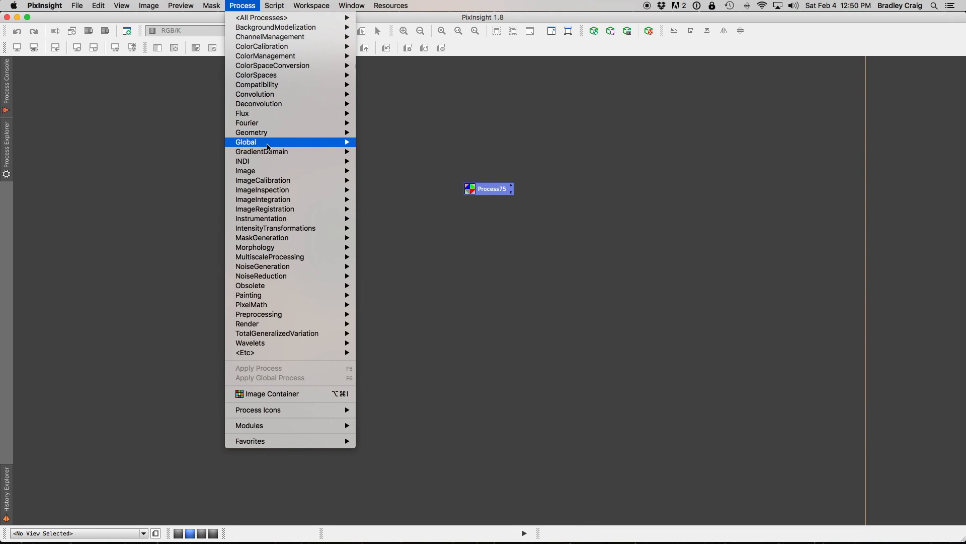
pyautogui.moveTo(322, 108)
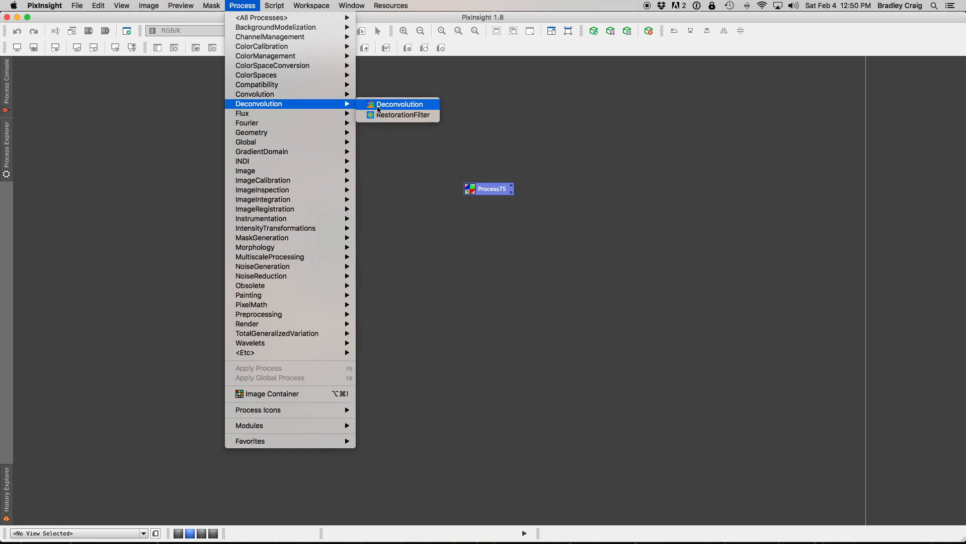
pyautogui.click(519, 130)
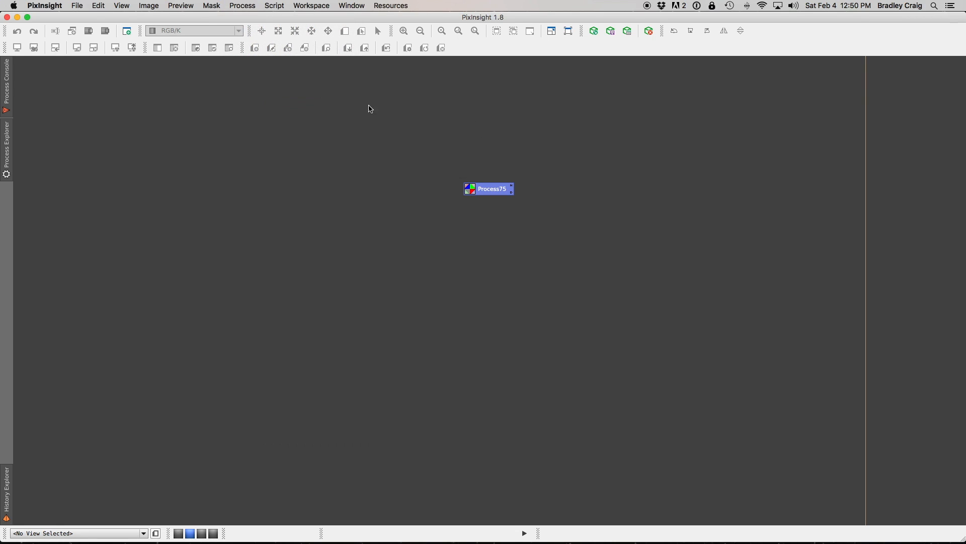
# Step: Create a process icon from the default Convolution process and place it directly below the ChannelCombination icon
pyautogui.click(246, 6)
pyautogui.moveTo(259, 95)
pyautogui.click(383, 96)
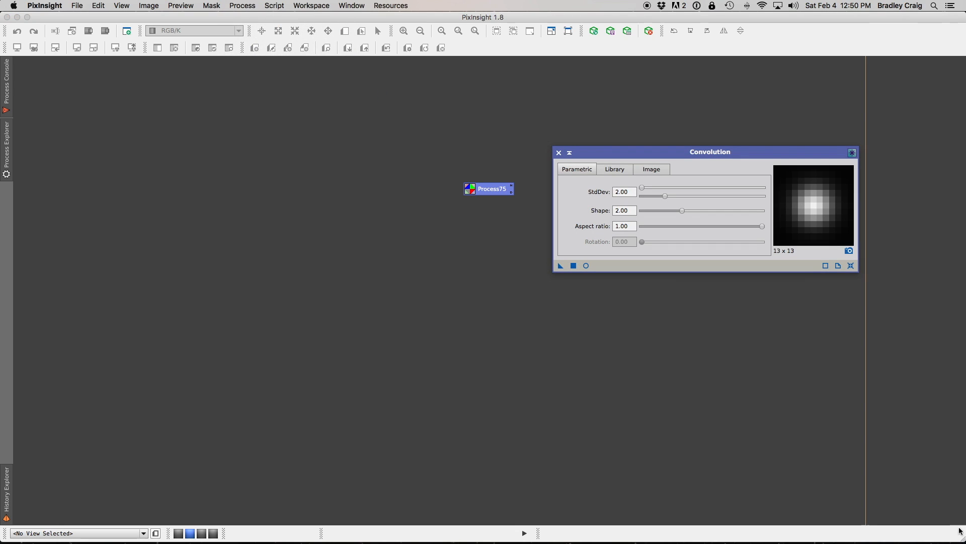
pyautogui.moveTo(559, 266); pyautogui.dragTo(493, 227)
pyautogui.click(559, 152)
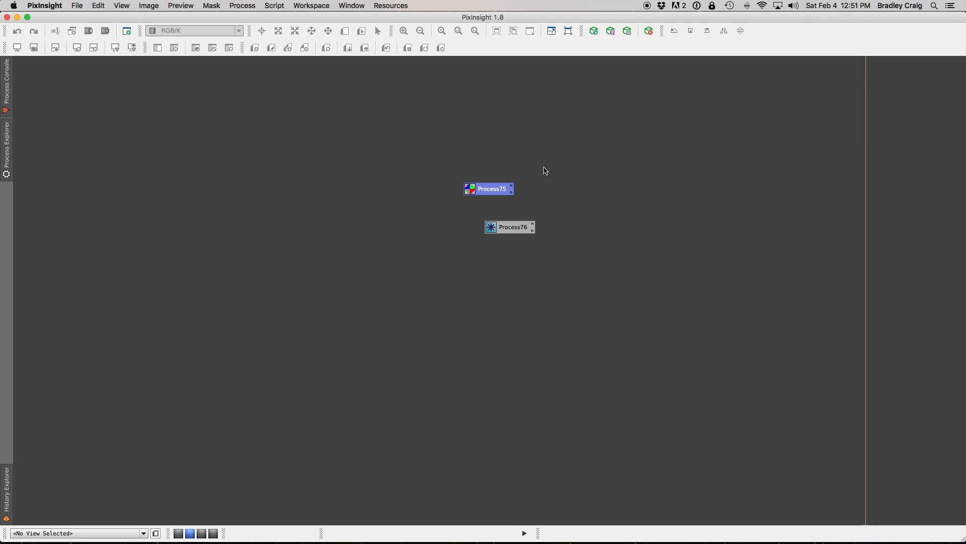
pyautogui.moveTo(514, 227); pyautogui.dragTo(496, 215)
# Step: Examine the commands available for the selected process icons and for the empty workspace
pyautogui.moveTo(456, 177); pyautogui.dragTo(482, 214)
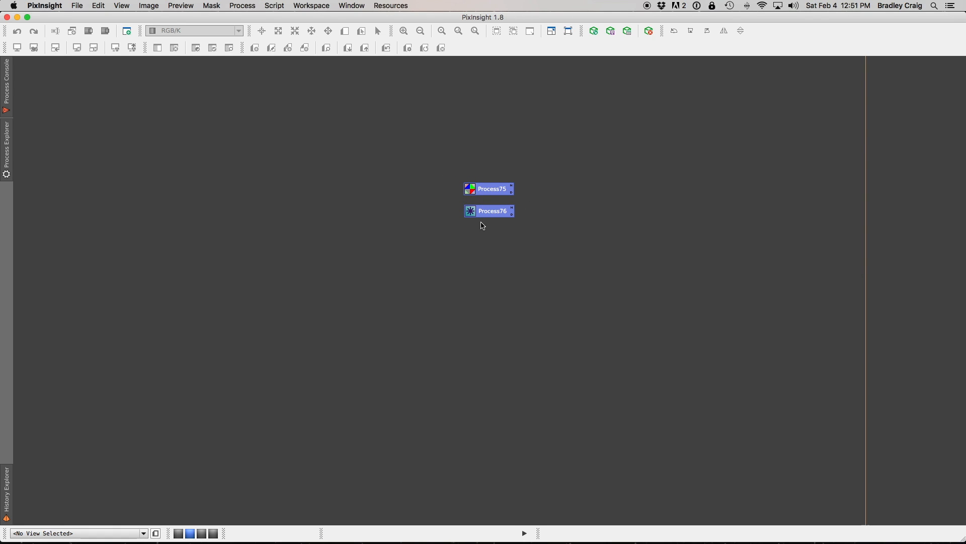
pyautogui.rightClick(483, 215)
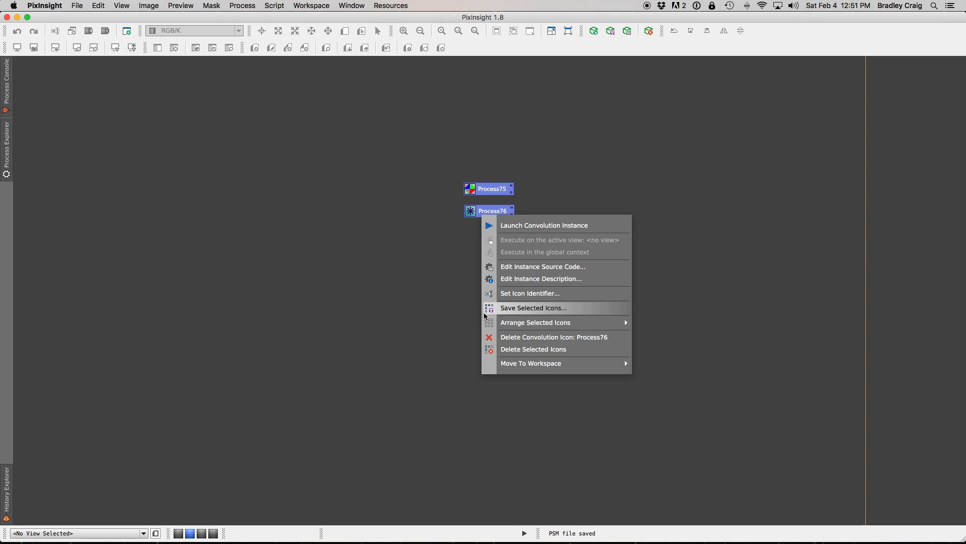
pyautogui.click(454, 254)
pyautogui.rightClick(442, 168)
pyautogui.click(360, 175)
pyautogui.rightClick(359, 175)
pyautogui.click(747, 134)
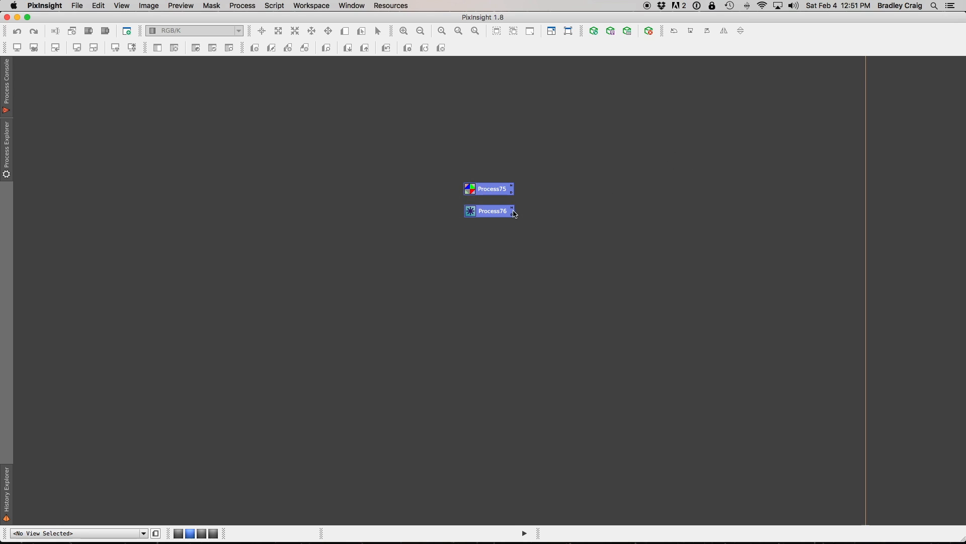
pyautogui.click(506, 225)
pyautogui.rightClick(491, 237)
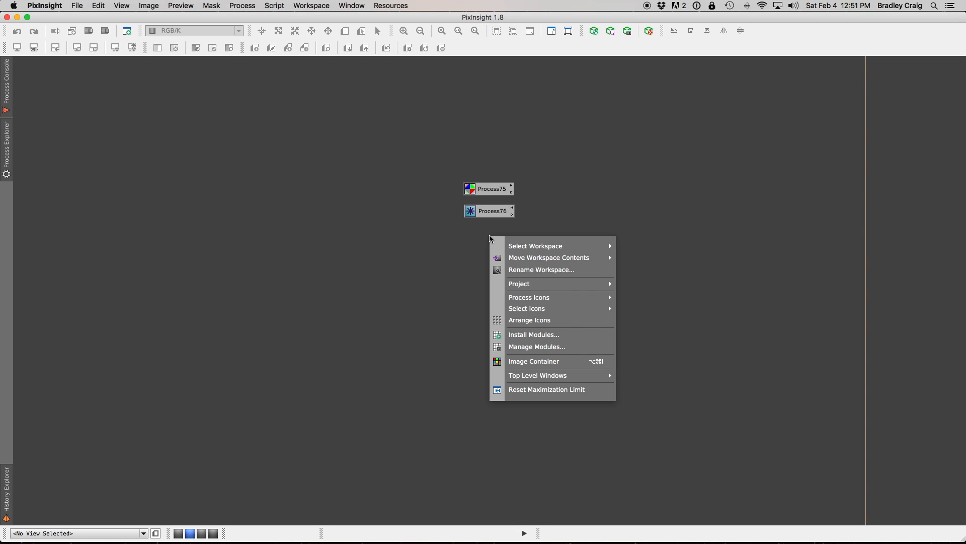
pyautogui.moveTo(524, 301)
pyautogui.click(451, 166)
# Step: Save both selected process icons to the PI Process Icons folder under the name My Process Icons
pyautogui.moveTo(456, 171); pyautogui.dragTo(484, 215)
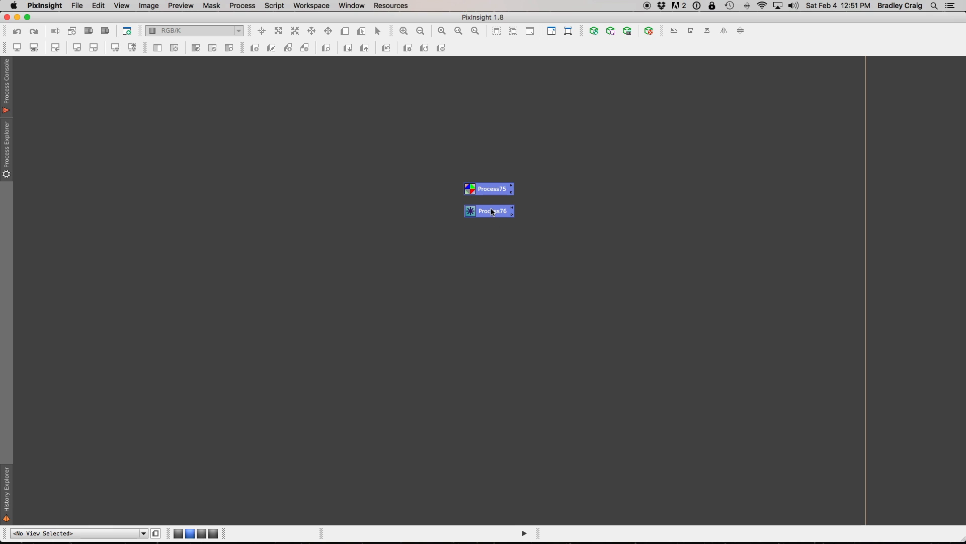
pyautogui.rightClick(492, 212)
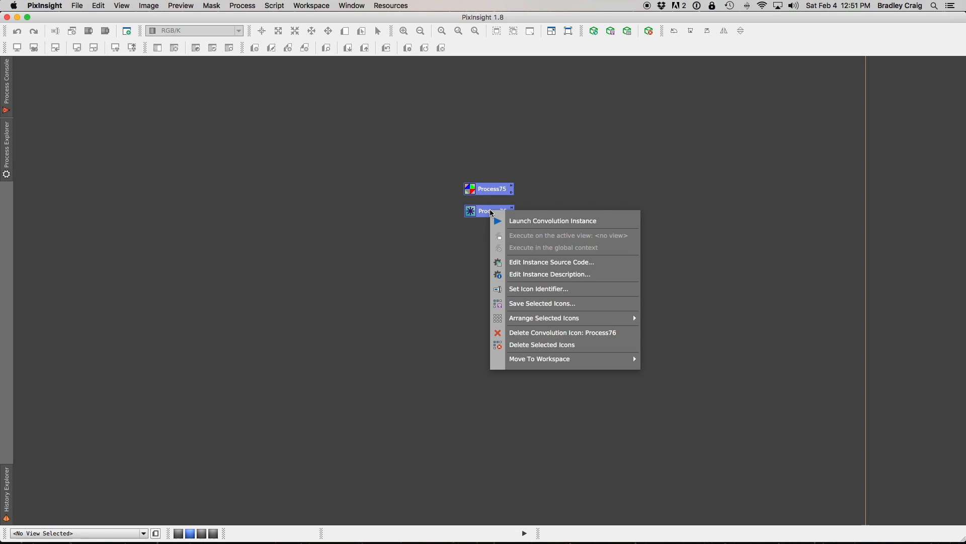
pyautogui.click(518, 304)
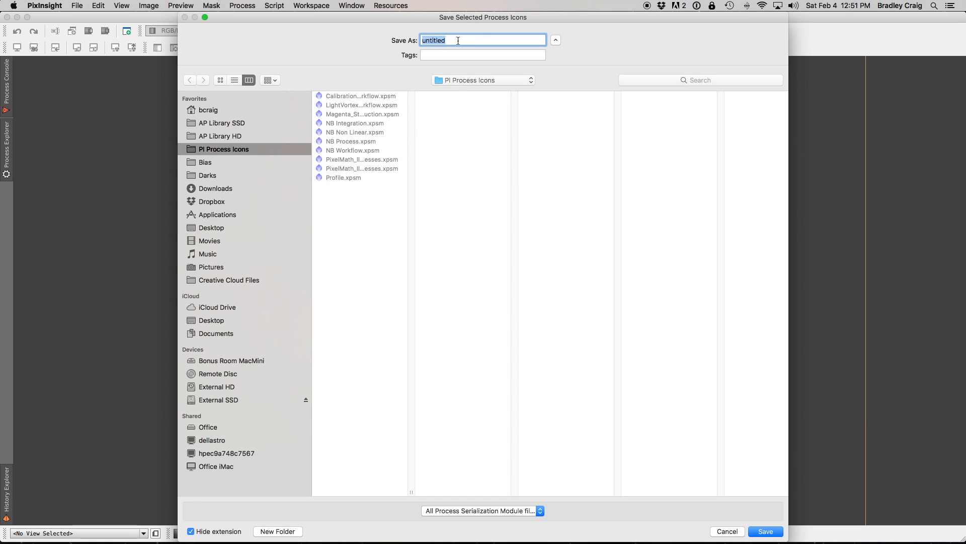
pyautogui.write('My Proce')
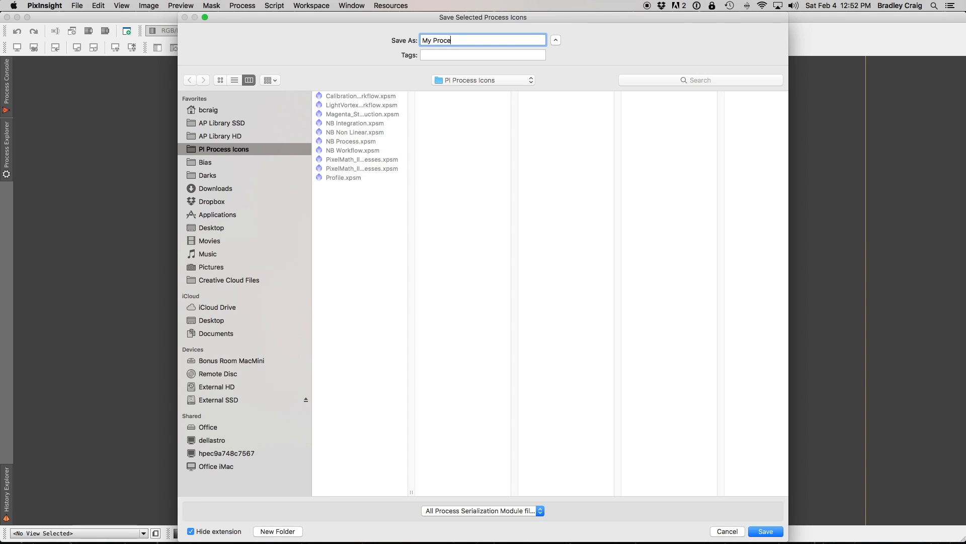
pyautogui.write('ss Icons')
pyautogui.press('Return')
# Step: Delete both the ChannelCombination and Convolution process icons from the workspace
pyautogui.moveTo(439, 157); pyautogui.dragTo(489, 239)
pyautogui.rightClick(484, 214)
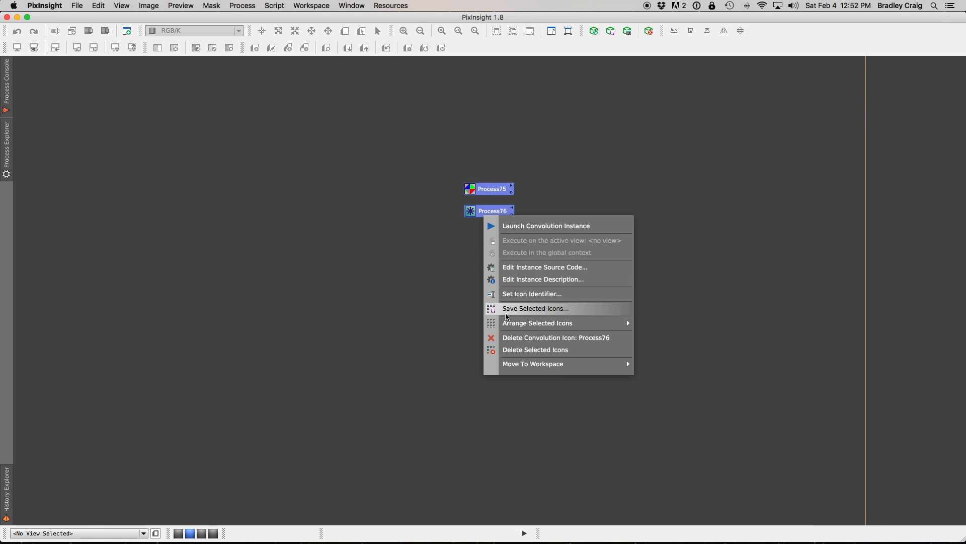
pyautogui.click(508, 350)
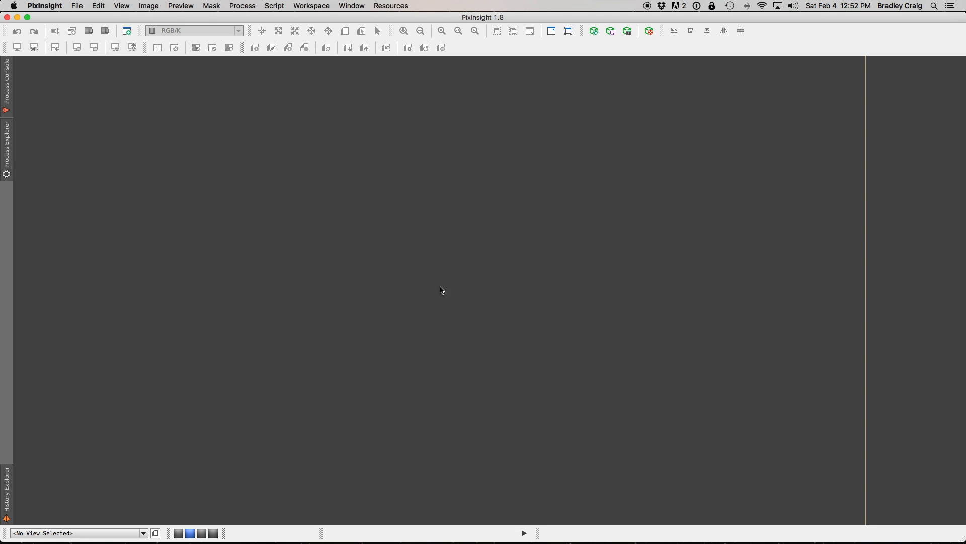
pyautogui.rightClick(409, 193)
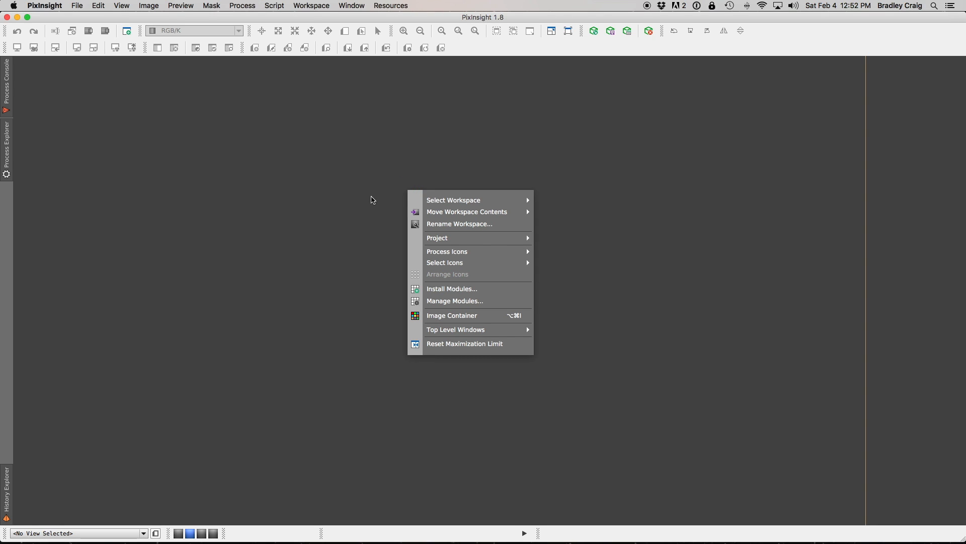
pyautogui.moveTo(439, 256)
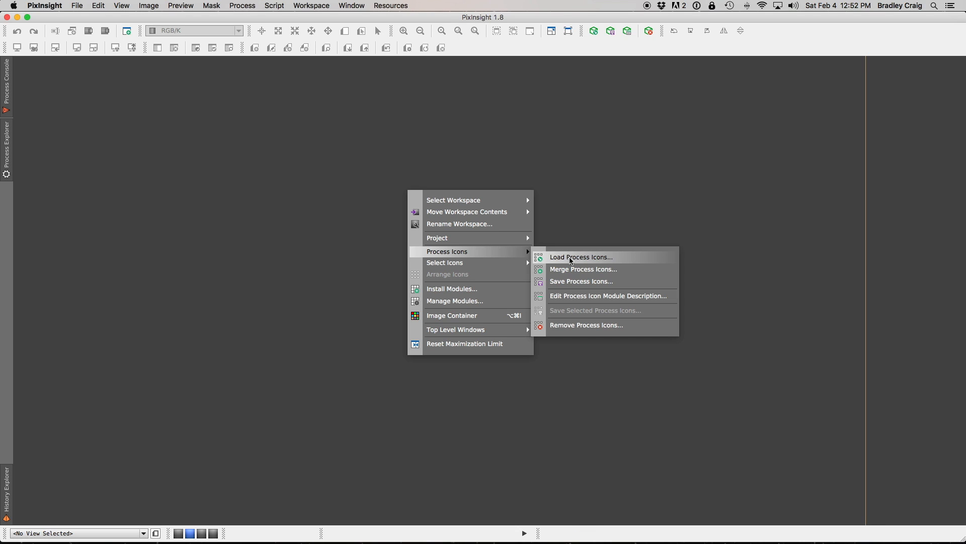
pyautogui.click(572, 260)
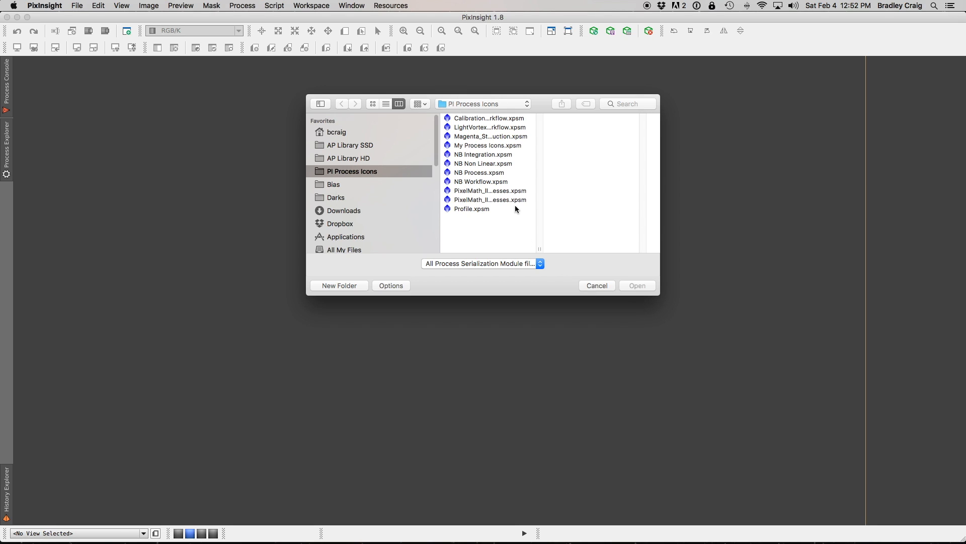
pyautogui.click(490, 146)
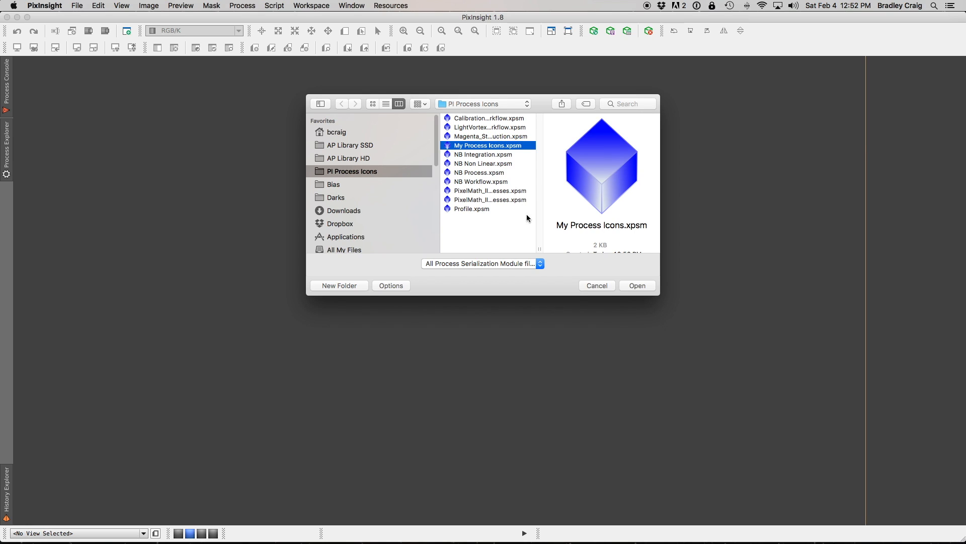
pyautogui.click(598, 286)
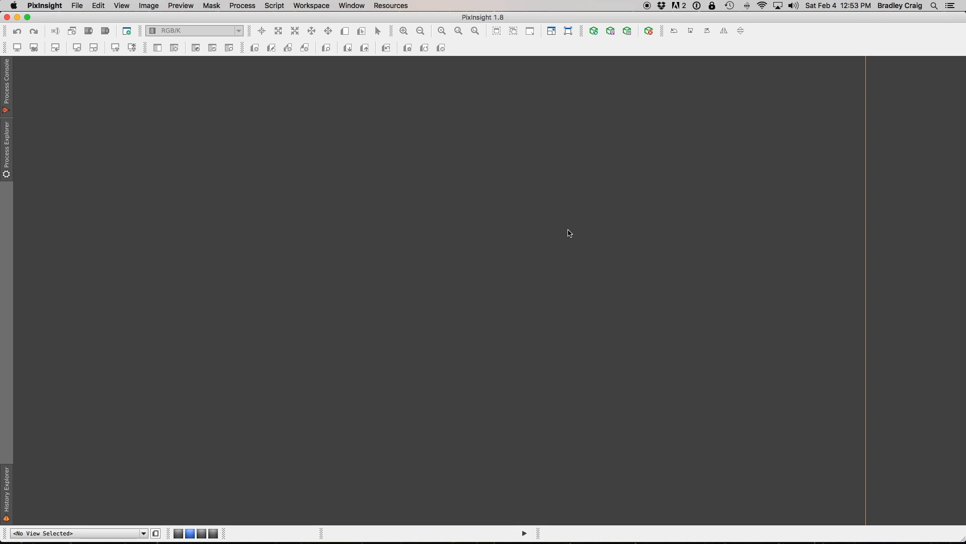
# Step: Merge the saved process icons from My Process Icons.xpsm into the empty workspace
pyautogui.rightClick(494, 233)
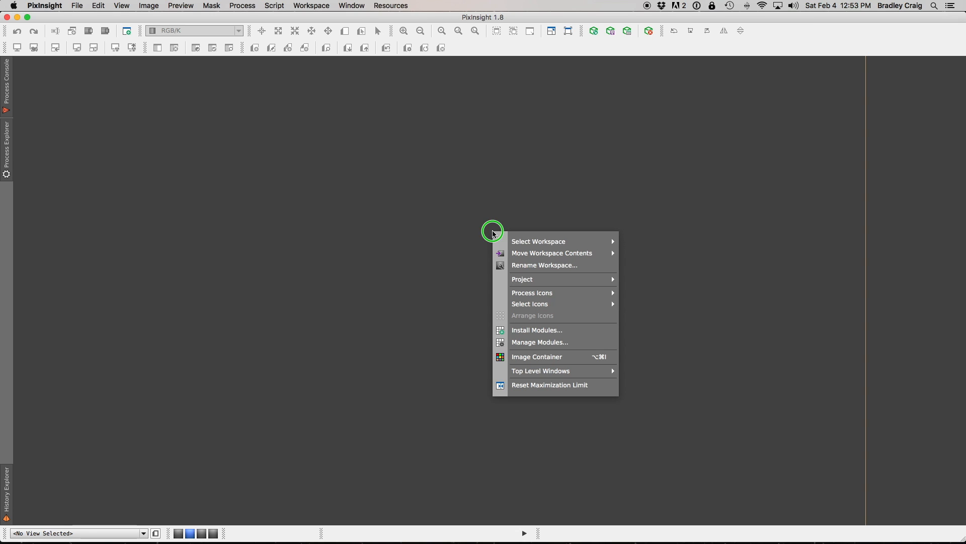
pyautogui.moveTo(532, 293)
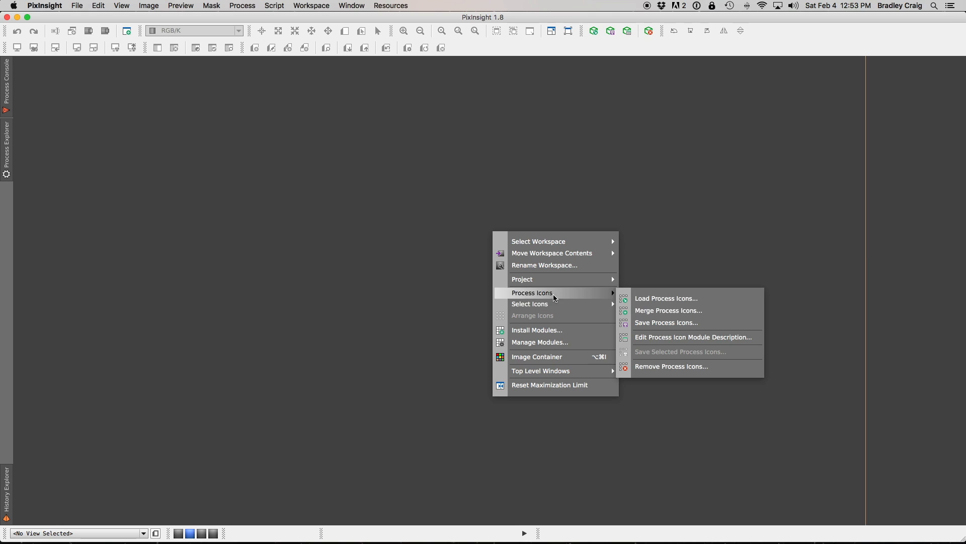
pyautogui.click(665, 312)
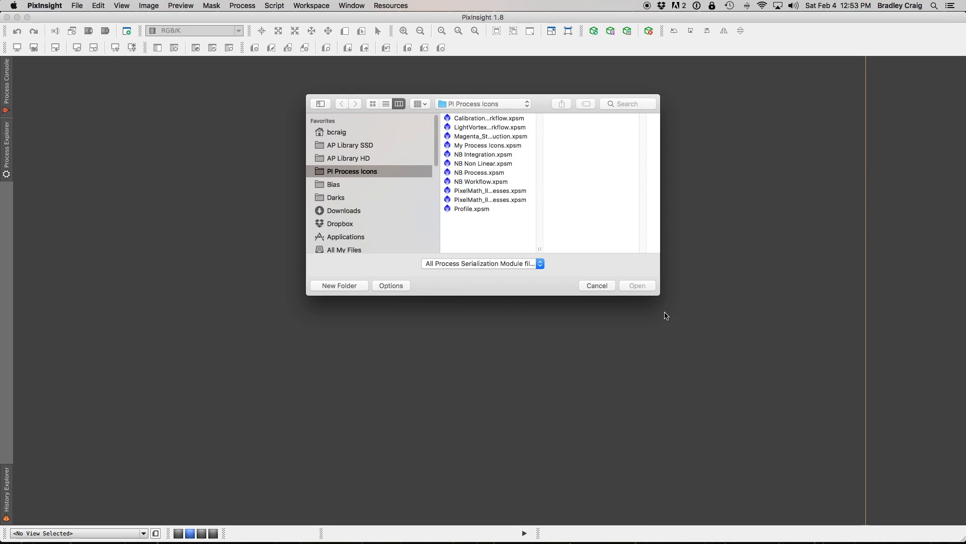
pyautogui.click(488, 146)
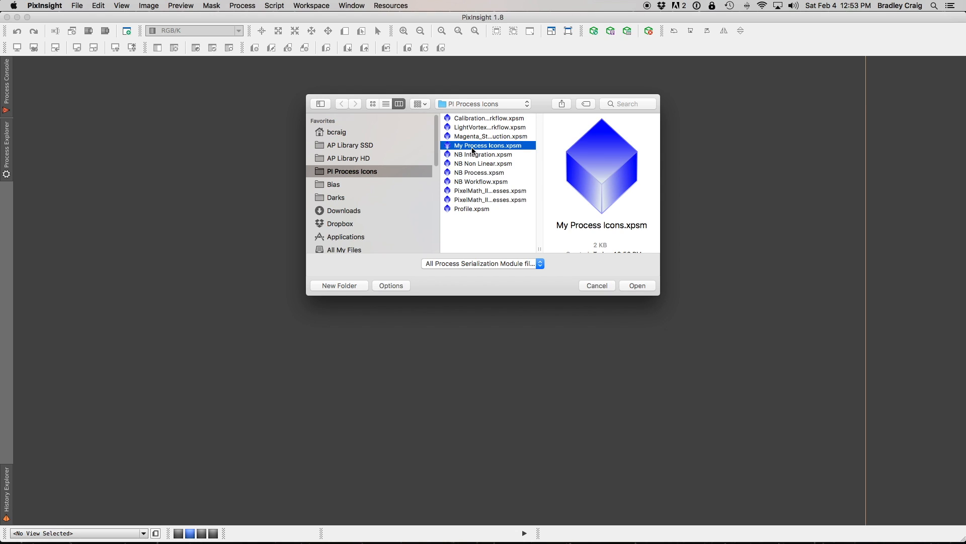
pyautogui.click(633, 283)
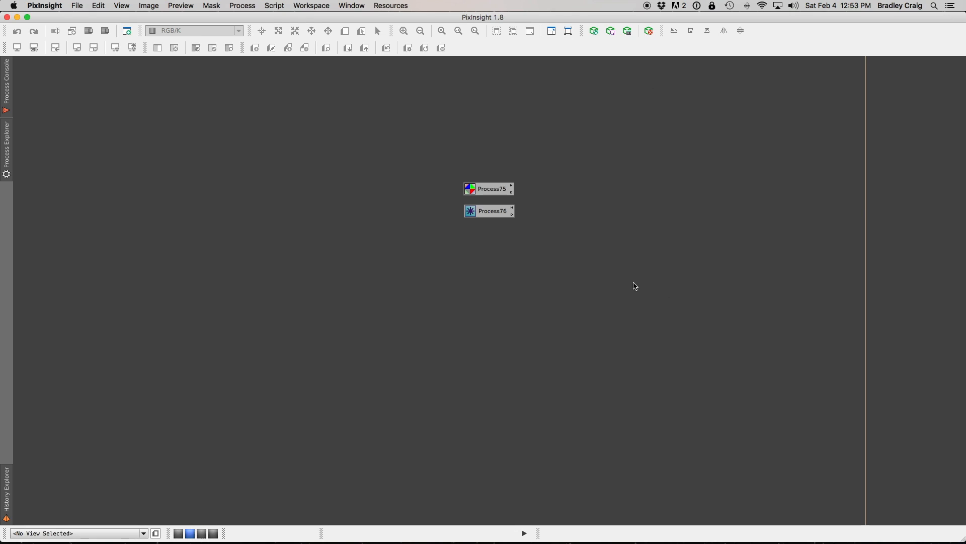
pyautogui.moveTo(429, 160); pyautogui.dragTo(483, 224)
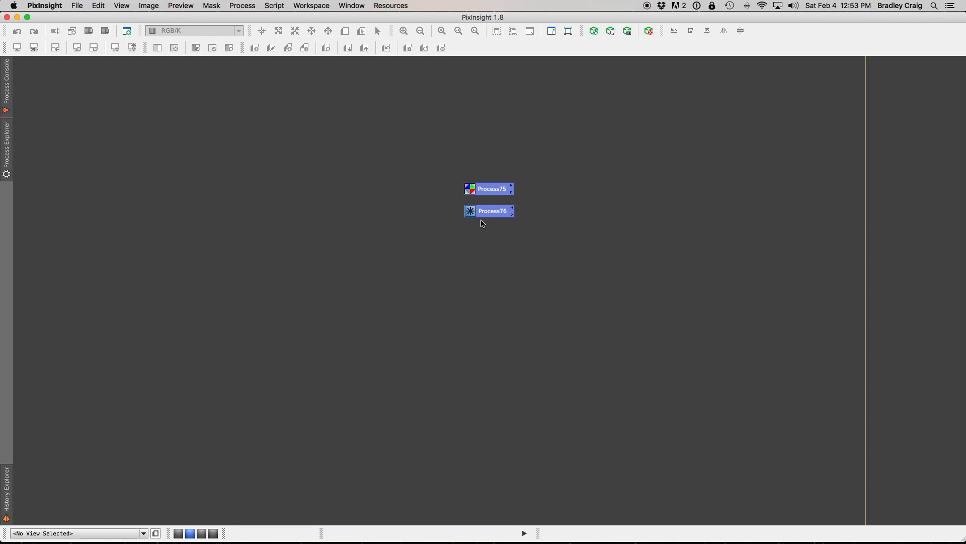
pyautogui.moveTo(460, 171); pyautogui.dragTo(525, 229)
pyautogui.moveTo(190, 537)
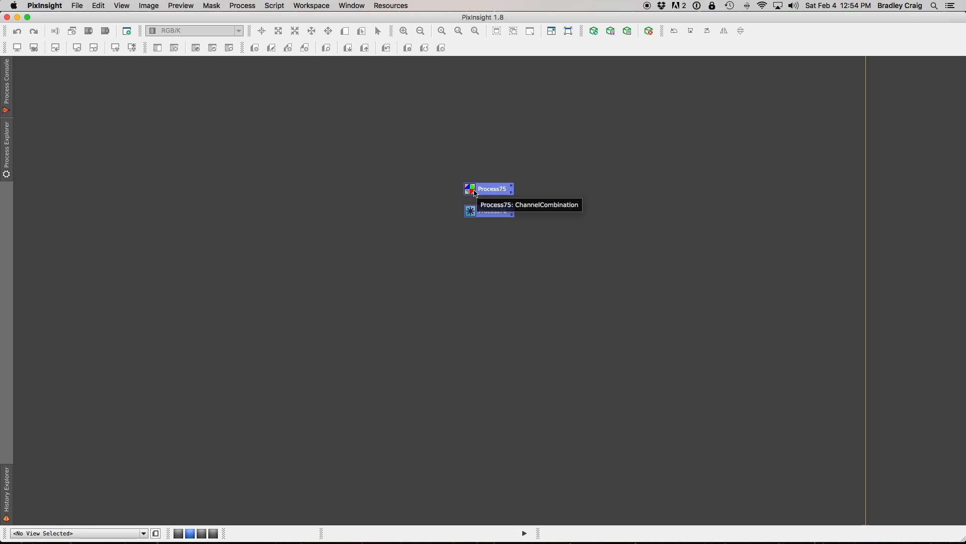
pyautogui.click(426, 189)
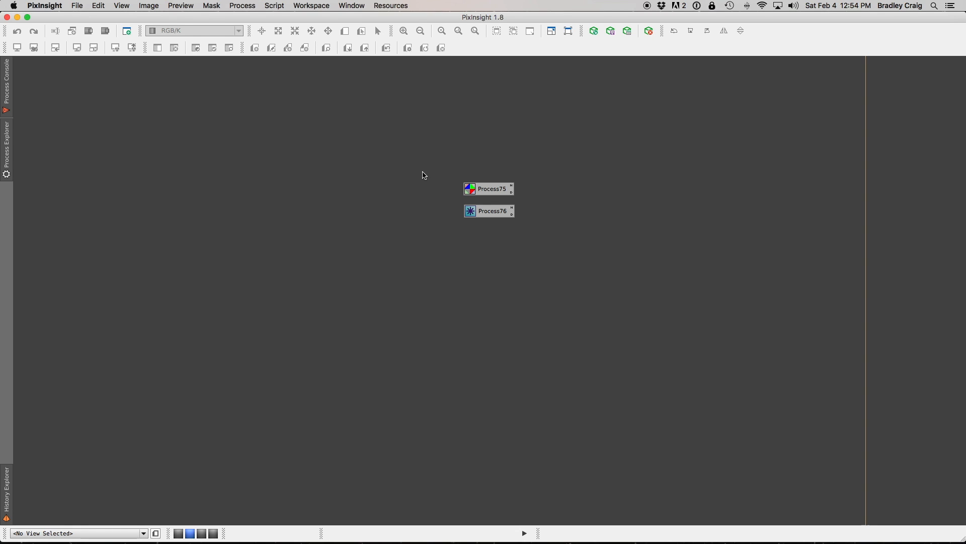
pyautogui.click(426, 174)
# Step: Move the ChannelCombination icon farther right on the workspace and place the Convolution icon directly beneath it
pyautogui.moveTo(425, 171); pyautogui.dragTo(625, 186)
pyautogui.click(474, 176)
pyautogui.moveTo(490, 216); pyautogui.dragTo(627, 212)
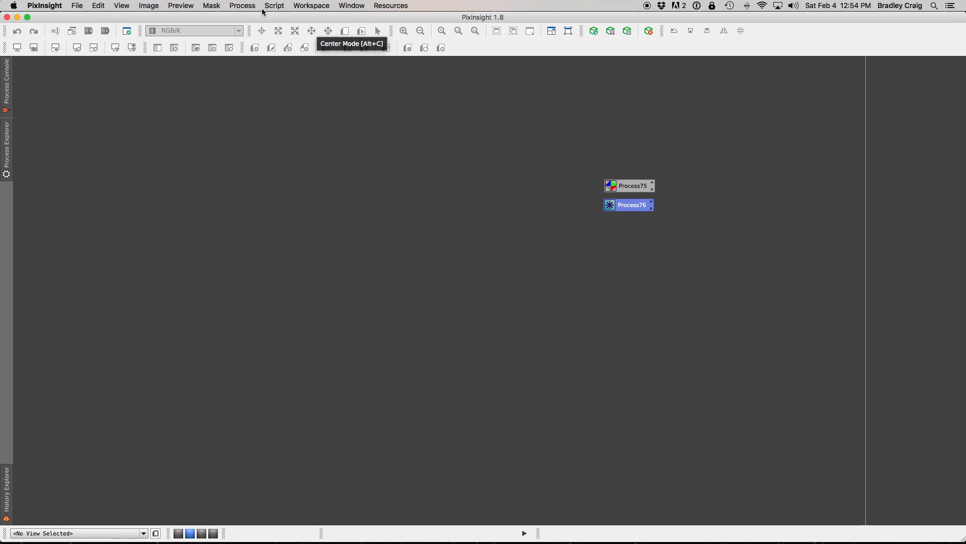
# Step: Open the ProcessContainer process from the favorites in Process Explorer
pyautogui.click(8, 137)
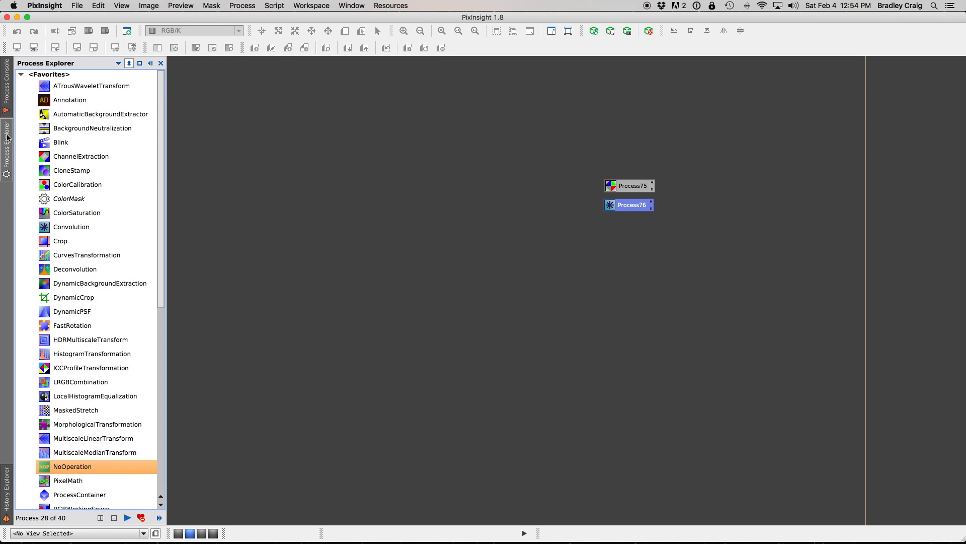
pyautogui.moveTo(5, 156)
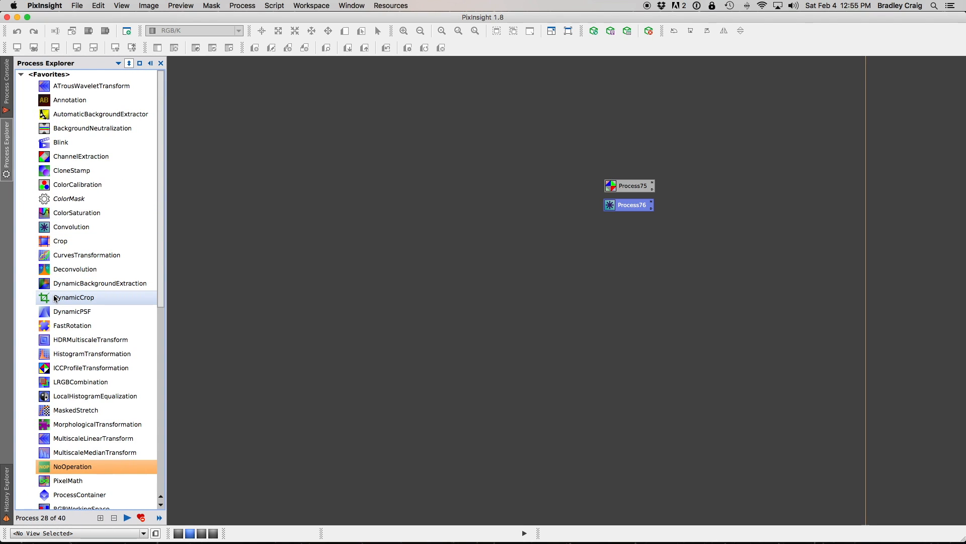
pyautogui.scroll(-5, 55, 298)
pyautogui.click(78, 375)
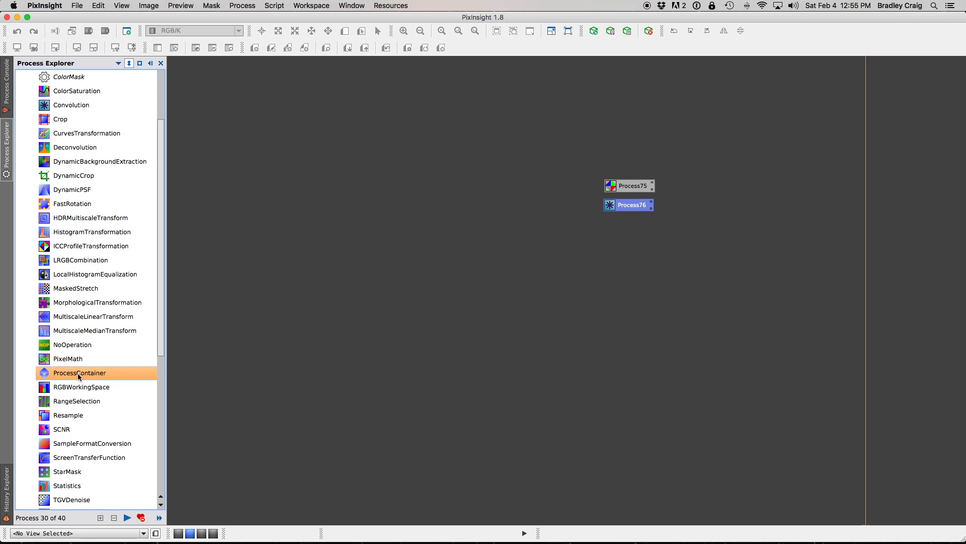
pyautogui.doubleClick(78, 375)
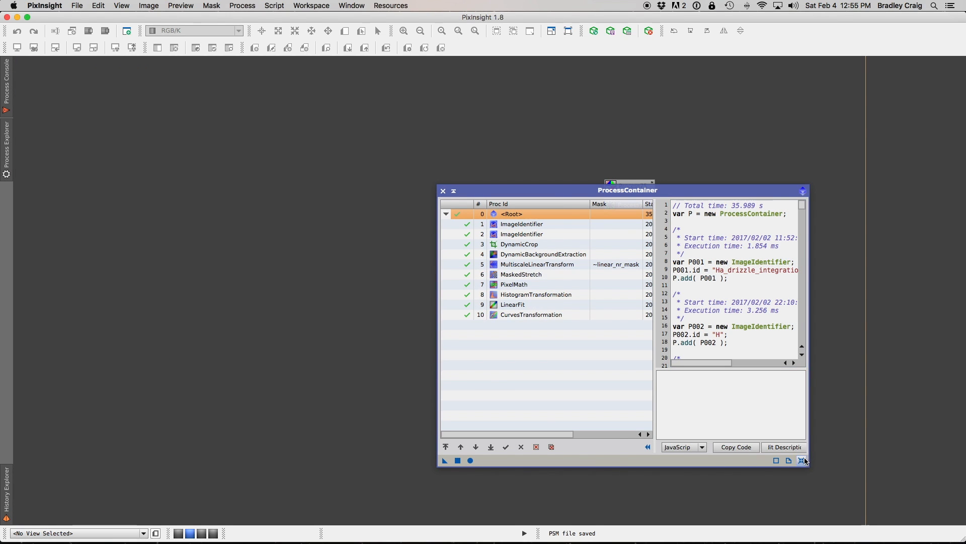
# Step: Reset the ProcessContainer to its empty default and add the ChannelCombination and Convolution icons to it in that order
pyautogui.click(801, 460)
pyautogui.moveTo(578, 193); pyautogui.dragTo(345, 138)
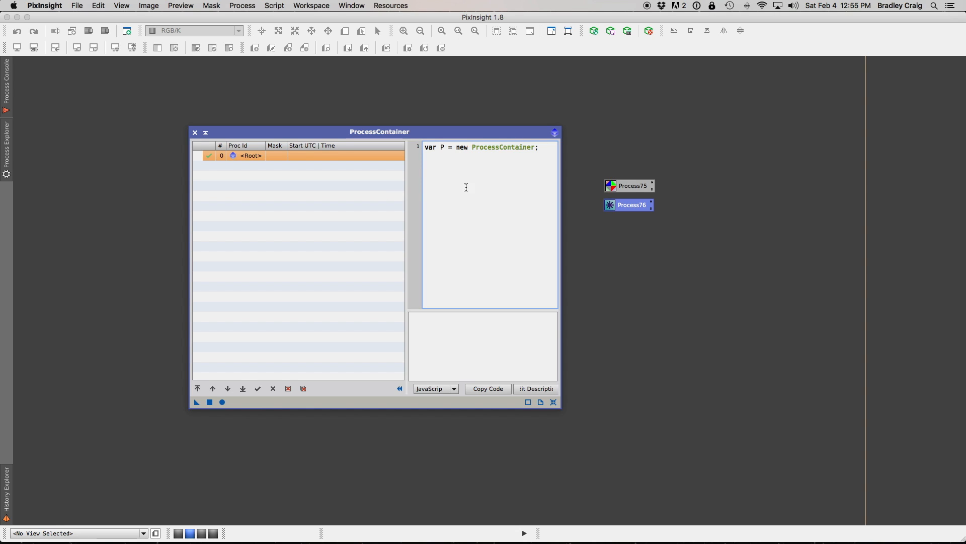
pyautogui.moveTo(647, 186); pyautogui.dragTo(342, 184)
pyautogui.moveTo(642, 206); pyautogui.dragTo(264, 202)
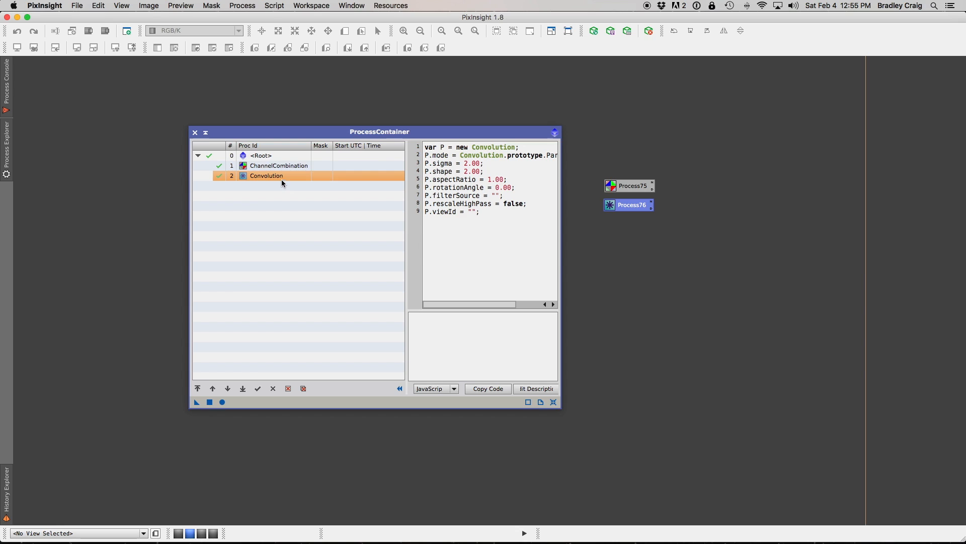
# Step: Enlarge the ProcessContainer window, widen its code pane and display the source code of the ChannelCombination entry
pyautogui.moveTo(272, 133); pyautogui.dragTo(358, 131)
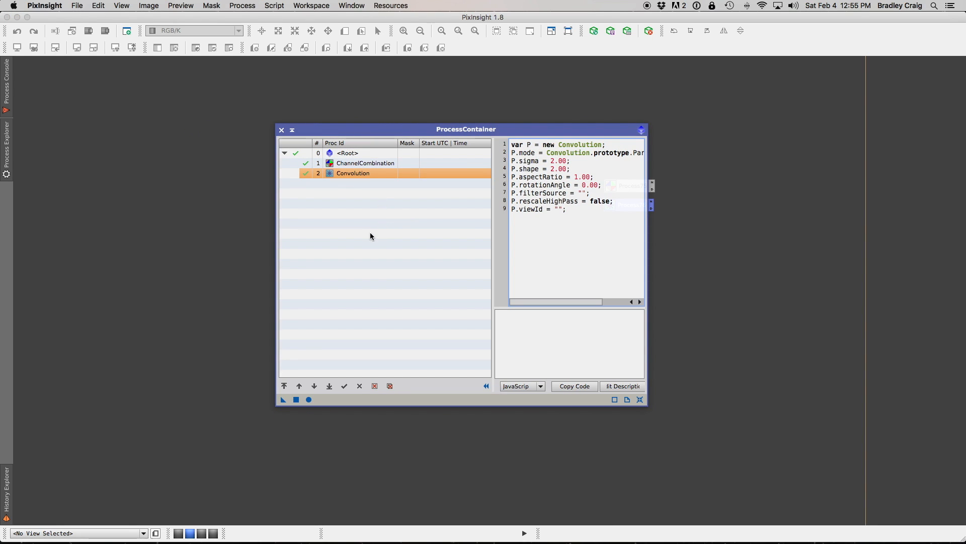
pyautogui.moveTo(388, 130); pyautogui.dragTo(252, 126)
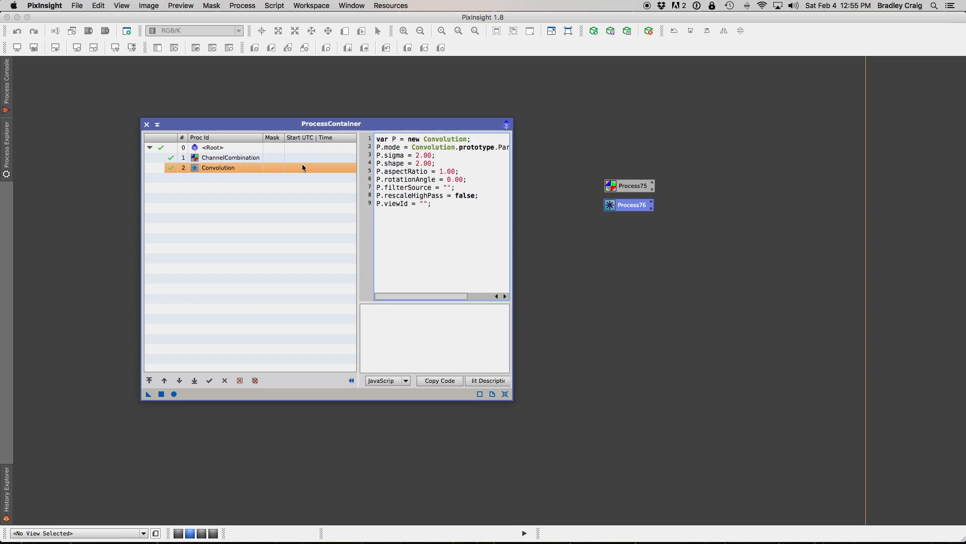
pyautogui.moveTo(513, 399); pyautogui.dragTo(598, 433)
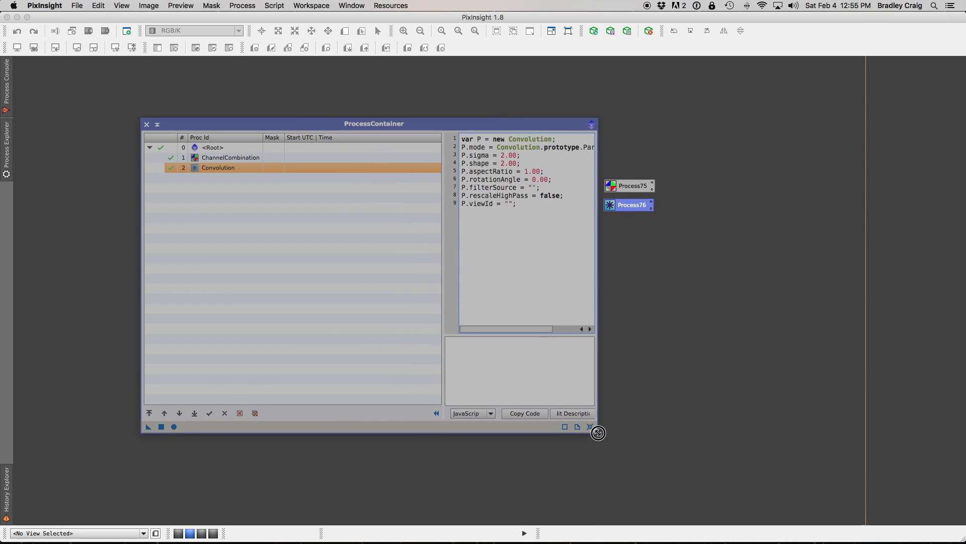
pyautogui.moveTo(442, 180); pyautogui.dragTo(365, 180)
pyautogui.moveTo(442, 247); pyautogui.dragTo(315, 231)
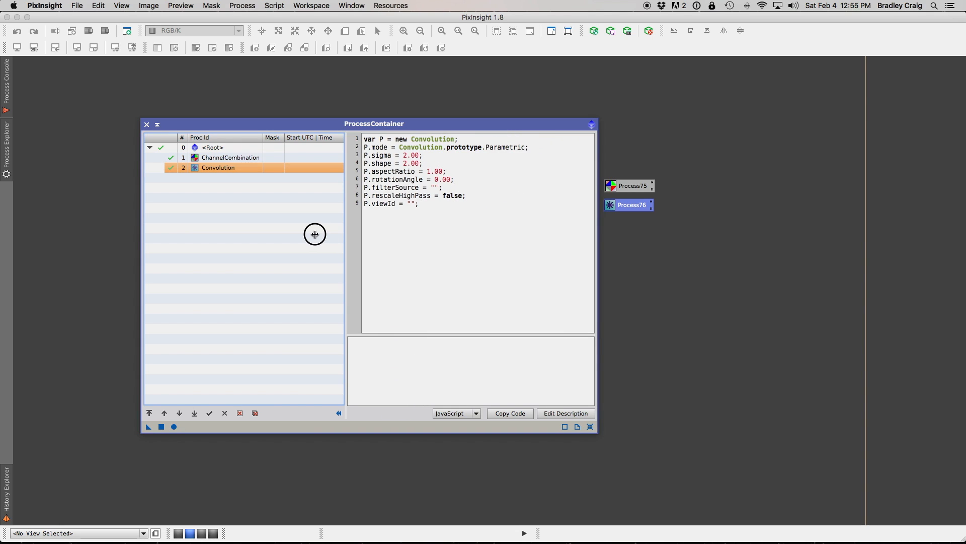
pyautogui.click(207, 157)
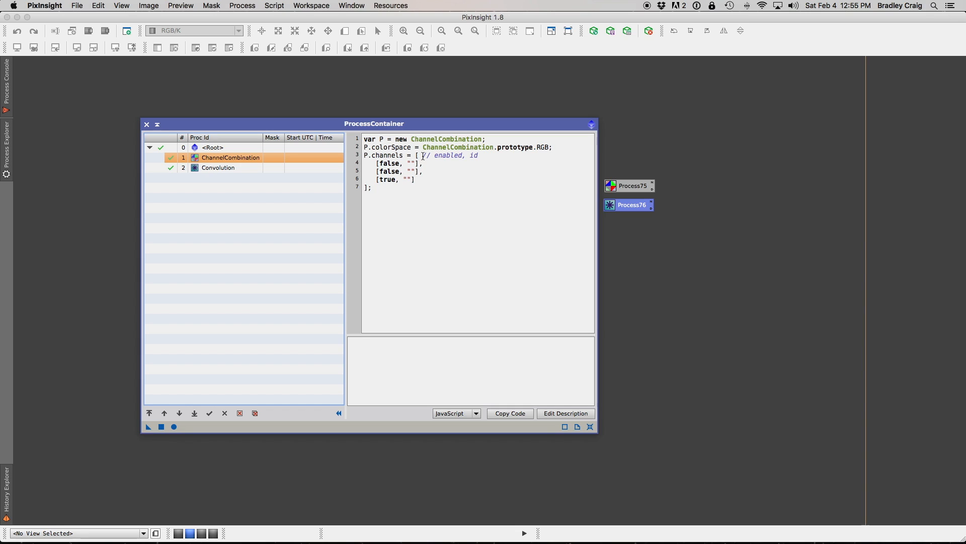
# Step: Examine the instance source code of the ChannelCombination icon and close it without changes
pyautogui.rightClick(641, 186)
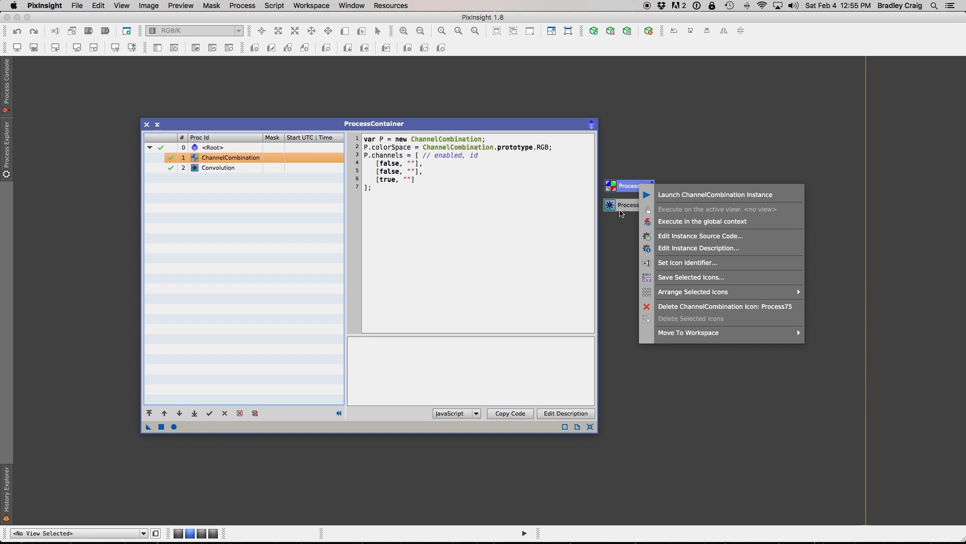
pyautogui.click(690, 236)
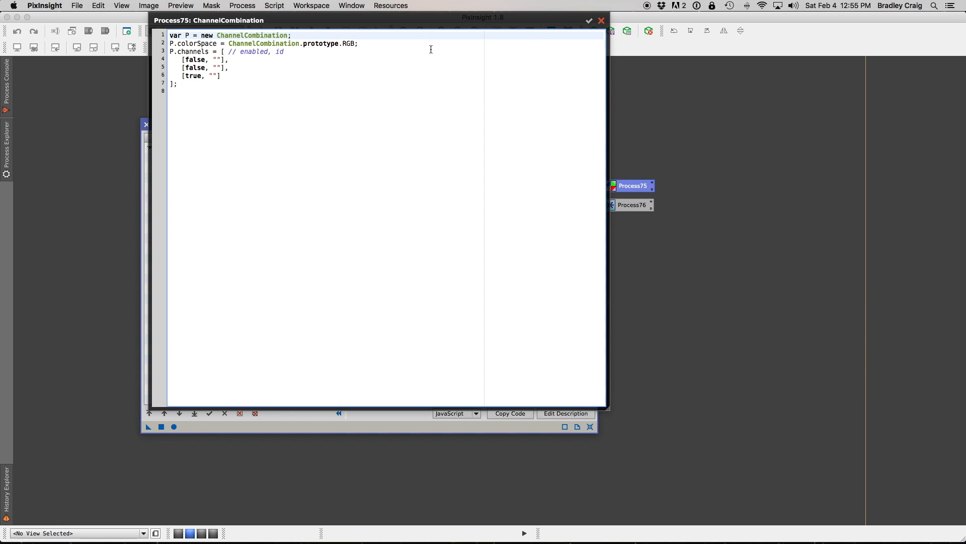
pyautogui.moveTo(412, 26); pyautogui.dragTo(896, 241)
pyautogui.click(717, 235)
pyautogui.moveTo(717, 235); pyautogui.dragTo(288, 138)
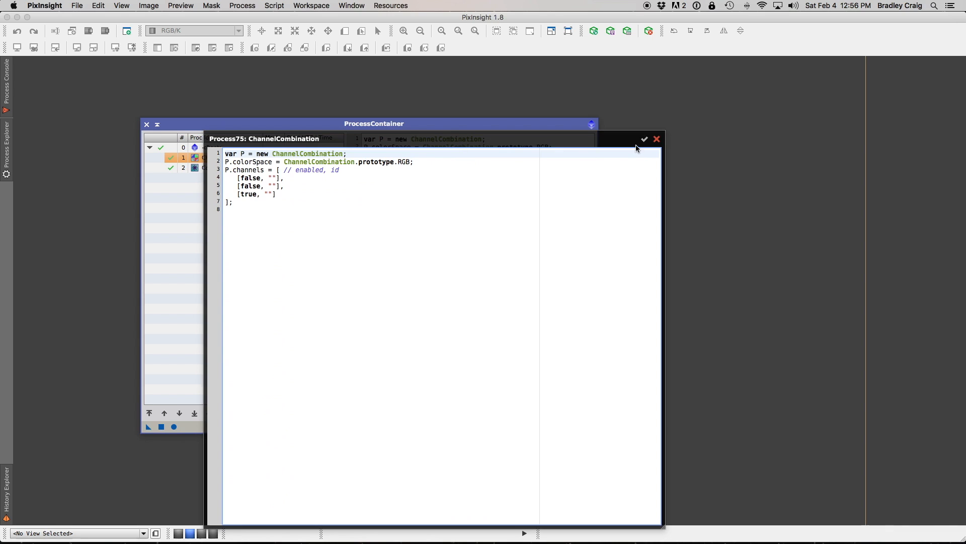
pyautogui.click(658, 141)
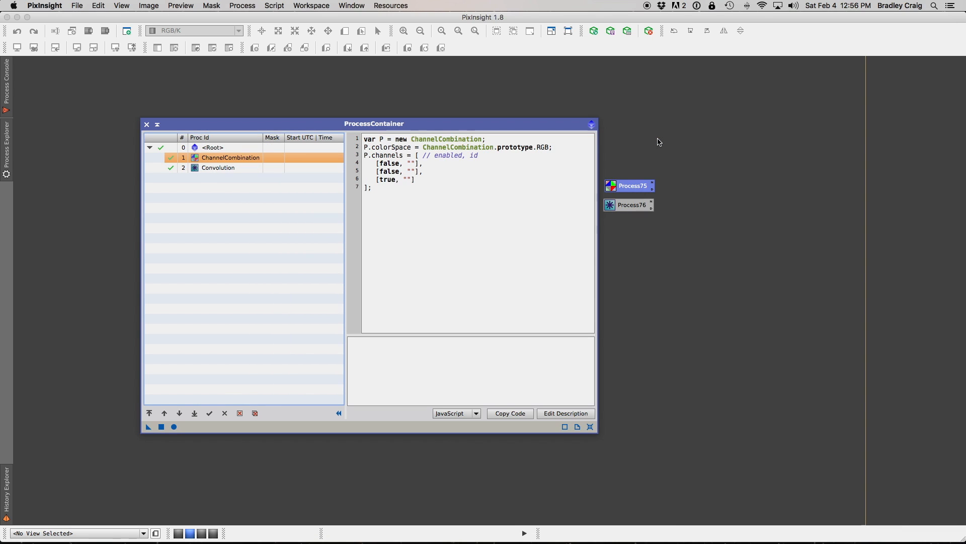
# Step: Rename the ChannelCombination icon to MyChannelComb
pyautogui.click(653, 185)
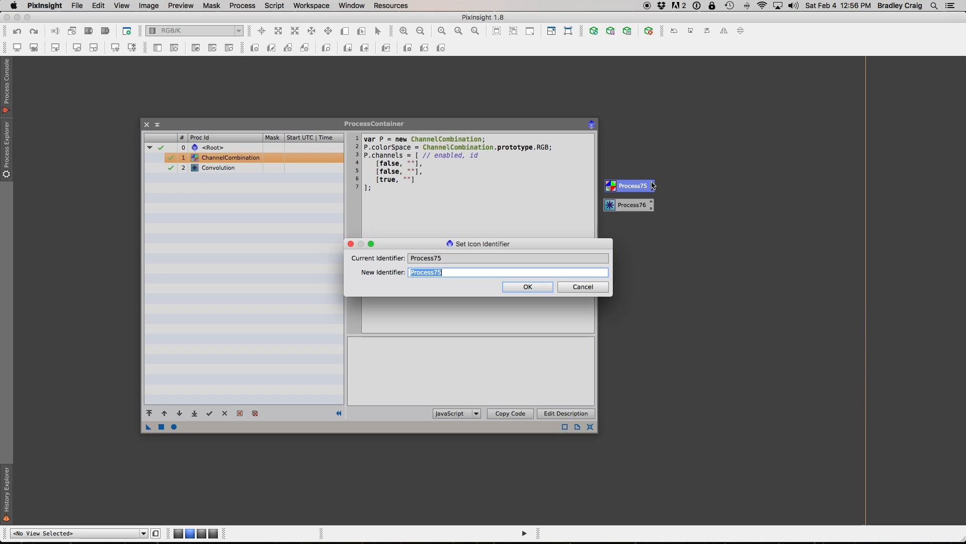
pyautogui.write('MyChannelComb')
pyautogui.press('Return')
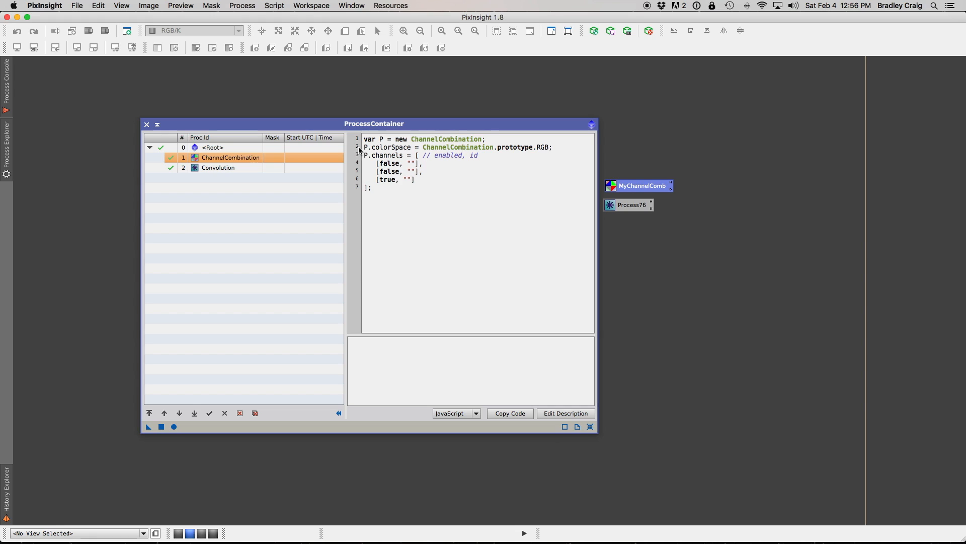
# Step: Remove ChannelCombination from the ProcessContainer and add the MyChannelComb icon after Convolution
pyautogui.click(230, 160)
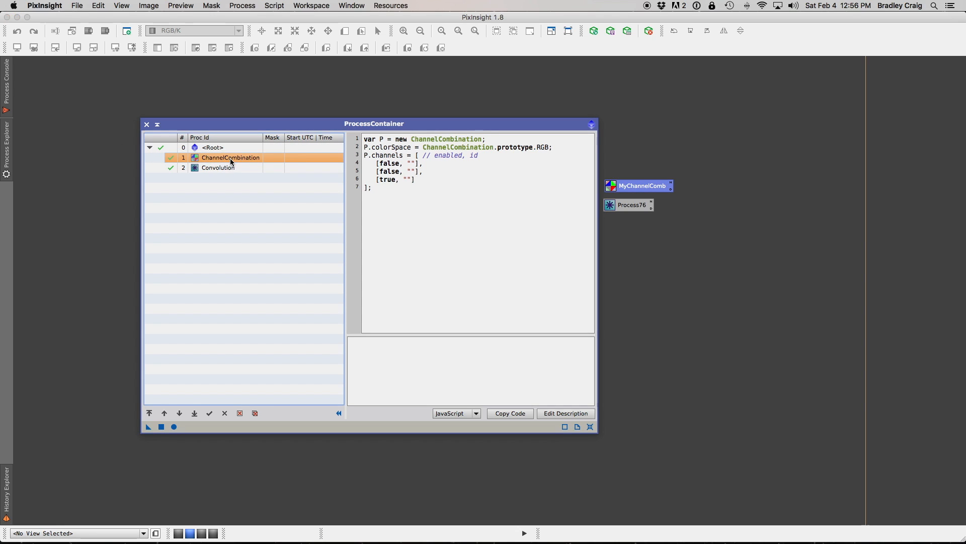
pyautogui.click(240, 414)
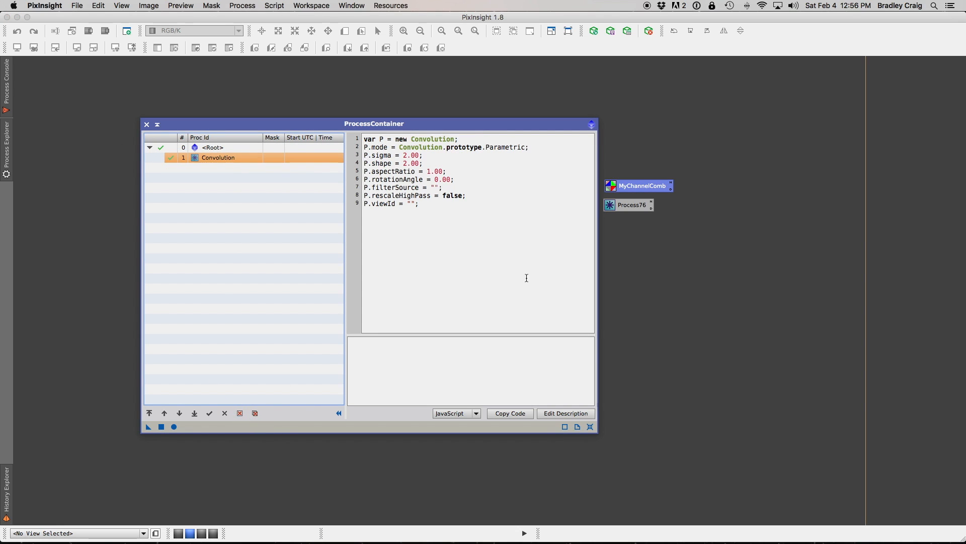
pyautogui.moveTo(639, 190); pyautogui.dragTo(227, 244)
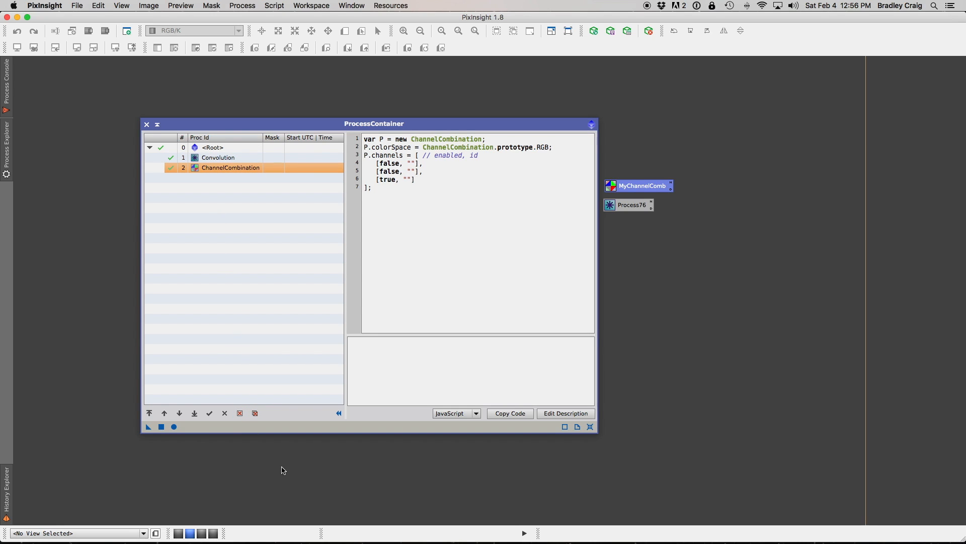
# Step: Replace the container's last entry with the MyChannelComb icon inserted above Convolution, and try moving it down and back up
pyautogui.click(240, 414)
pyautogui.moveTo(646, 191); pyautogui.dragTo(235, 153)
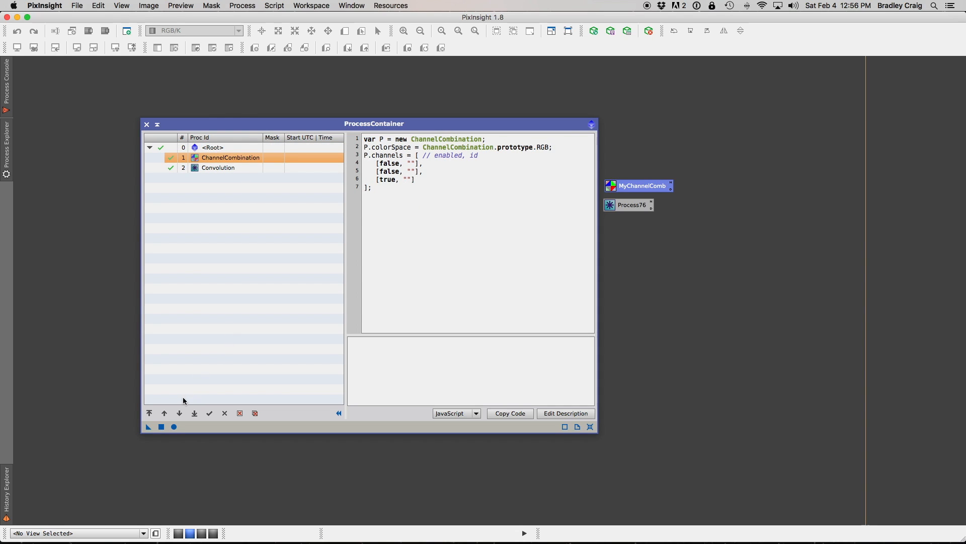
pyautogui.click(179, 413)
pyautogui.click(164, 413)
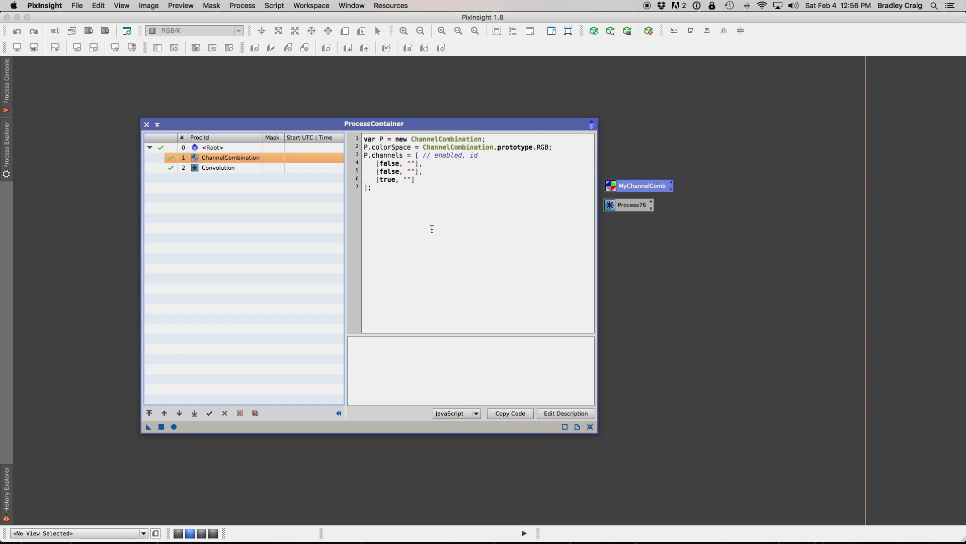
# Step: Widen the process list pane of the ProcessContainer and reposition its window beside the icons
pyautogui.moveTo(463, 128); pyautogui.dragTo(453, 123)
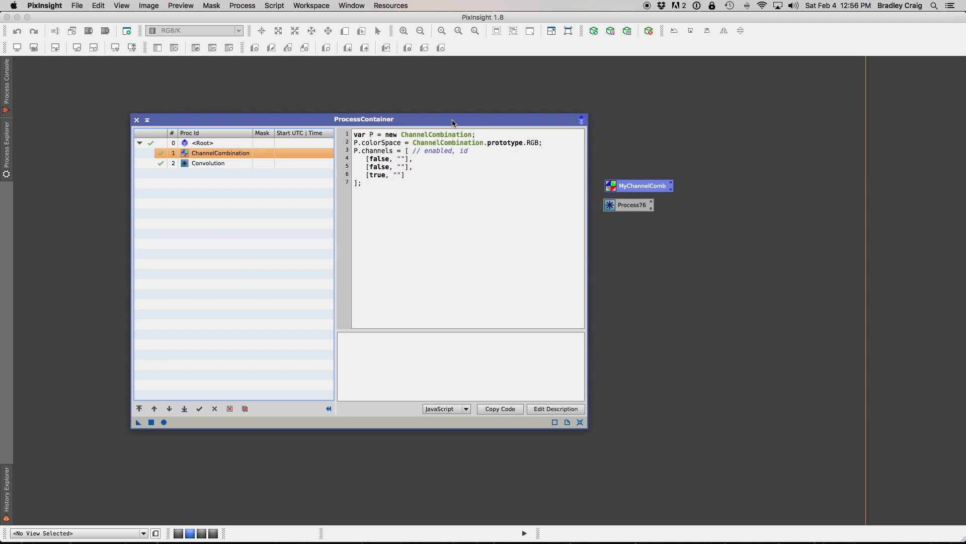
pyautogui.moveTo(334, 207); pyautogui.dragTo(372, 207)
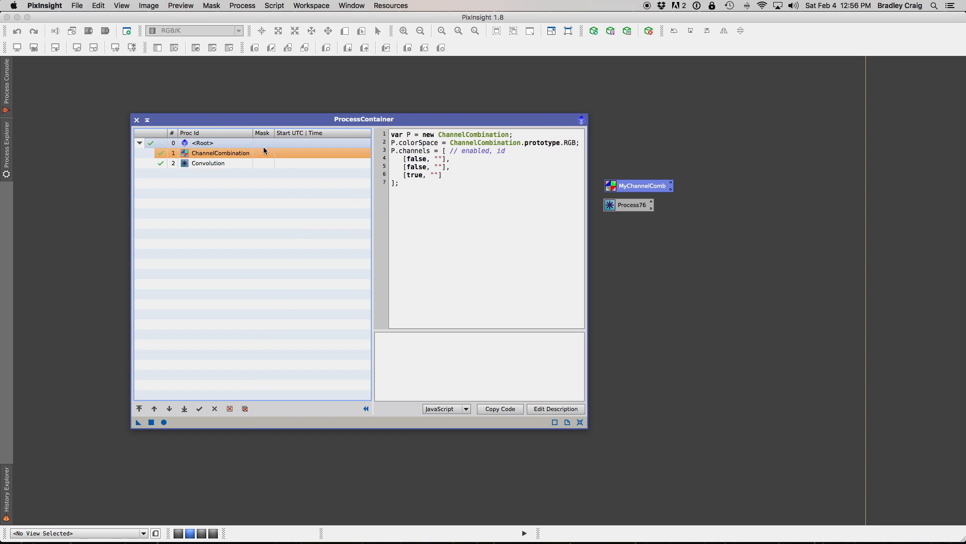
pyautogui.moveTo(475, 121)
pyautogui.mouseDown()
pyautogui.moveTo(448, 114)
pyautogui.moveTo(467, 136)
pyautogui.mouseUp()
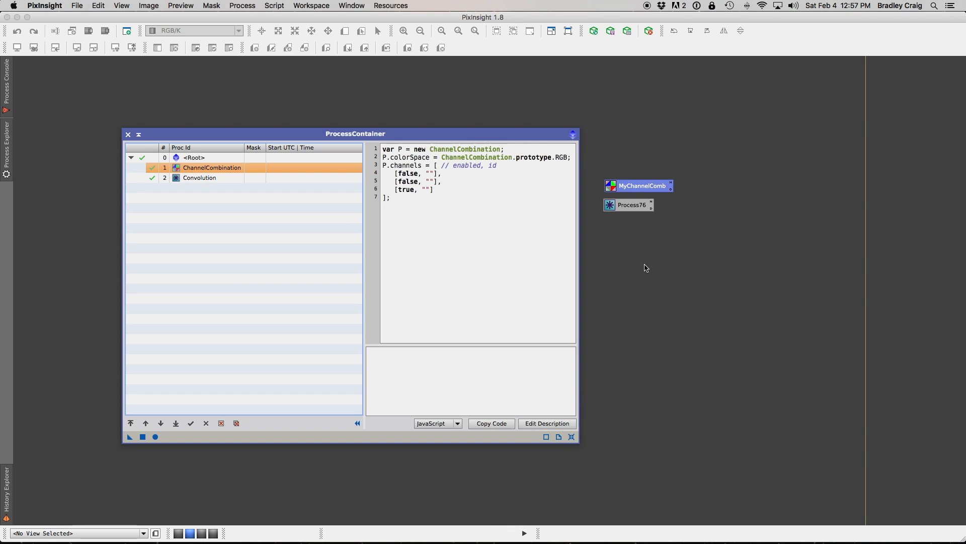
# Step: Set the description of the MyChannelComb icon to "Some text"
pyautogui.click(671, 189)
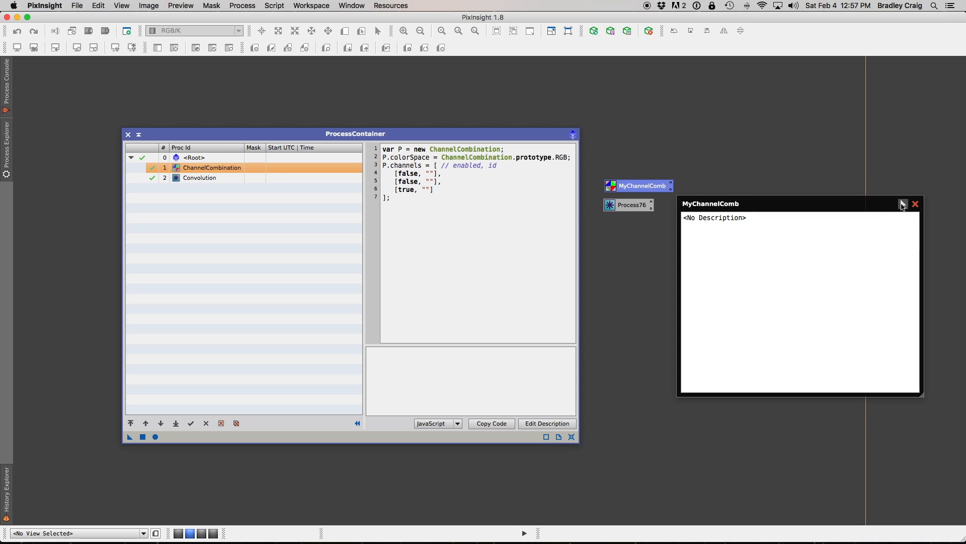
pyautogui.click(904, 203)
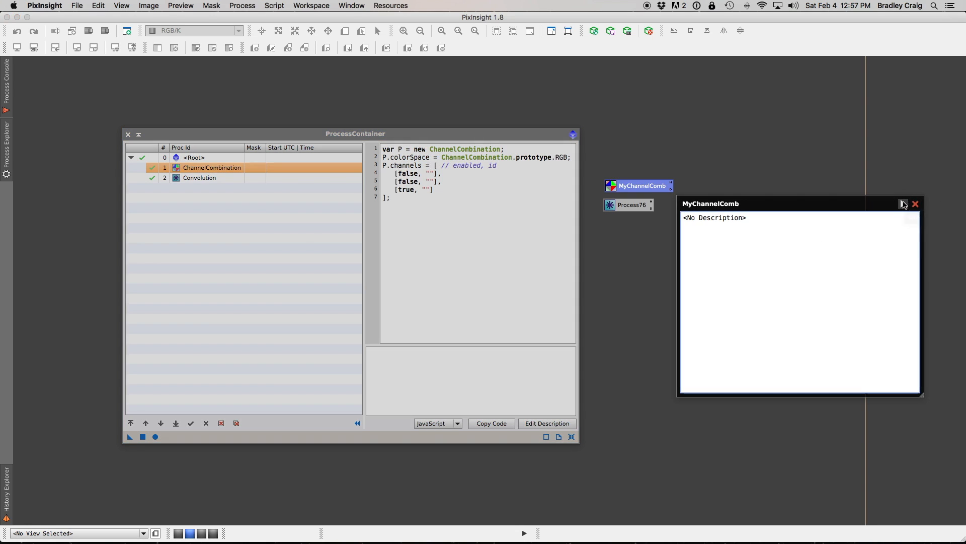
pyautogui.write('Some text')
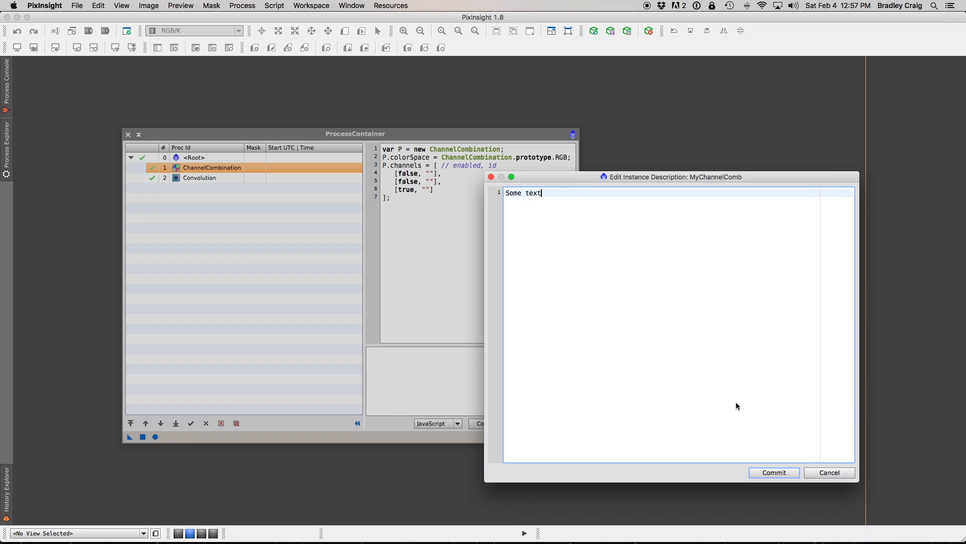
pyautogui.click(782, 470)
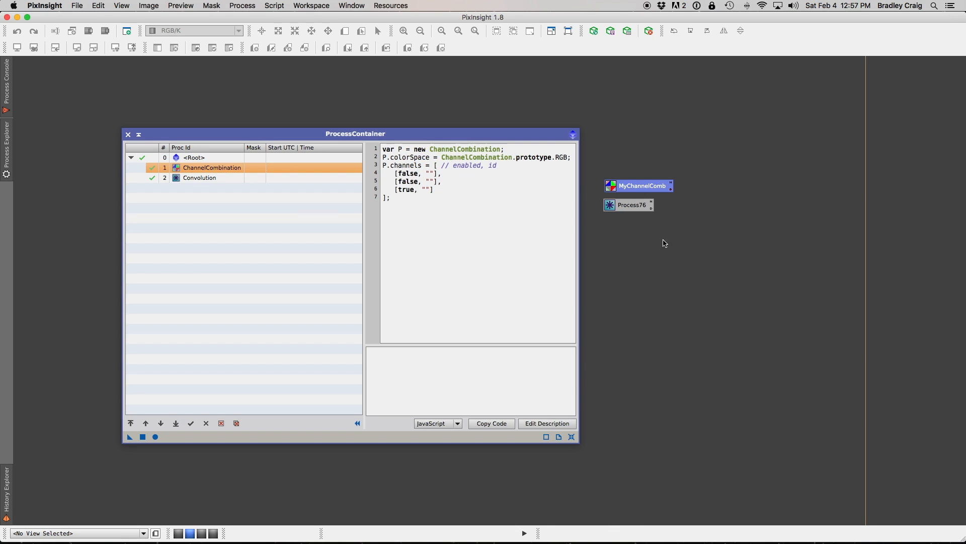
# Step: Add the MyChannelComb icon as the last entry of the ProcessContainer and step through the entries
pyautogui.moveTo(635, 185); pyautogui.dragTo(222, 208)
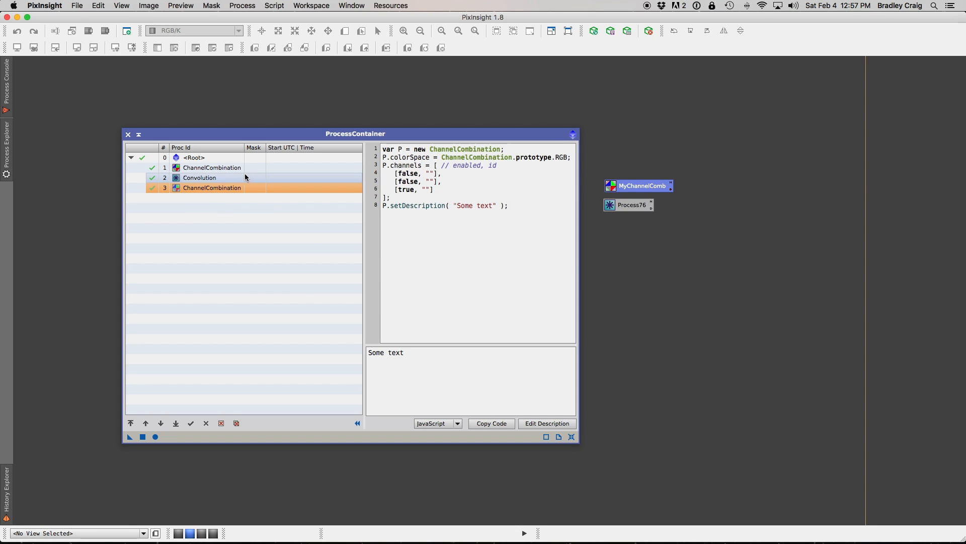
pyautogui.press('Up')
pyautogui.press('Up')
pyautogui.press('Down')
pyautogui.press('Down')
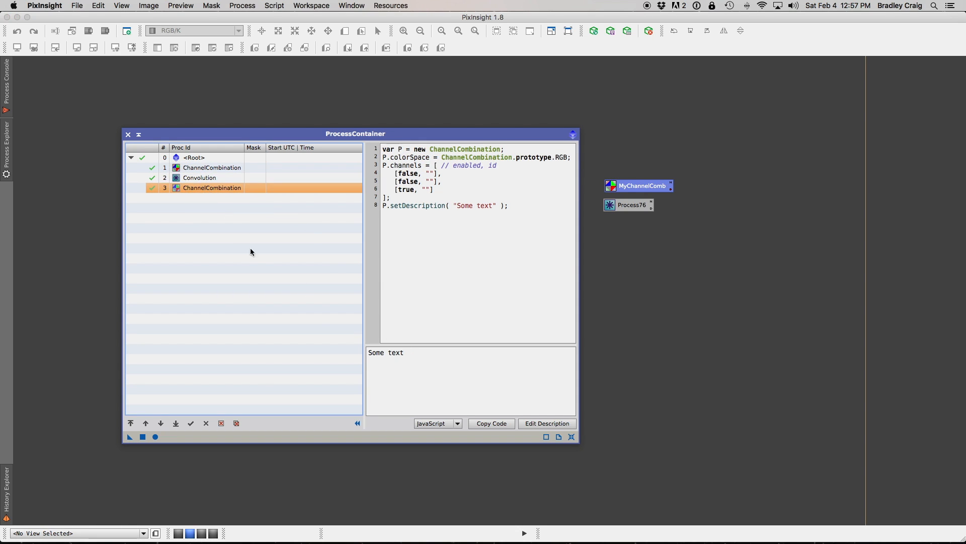
# Step: Extend the description of the container's third entry to "Some text and some more"
pyautogui.click(432, 381)
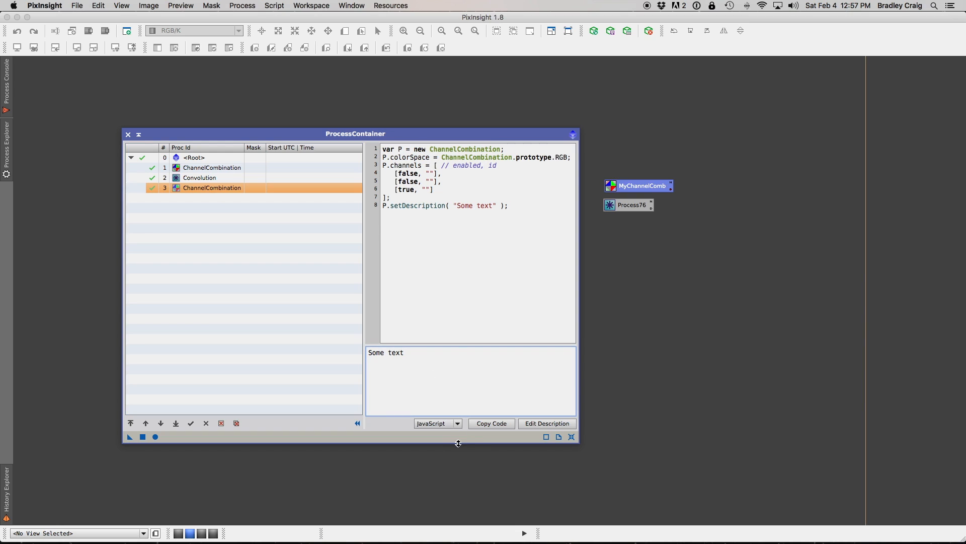
pyautogui.click(536, 422)
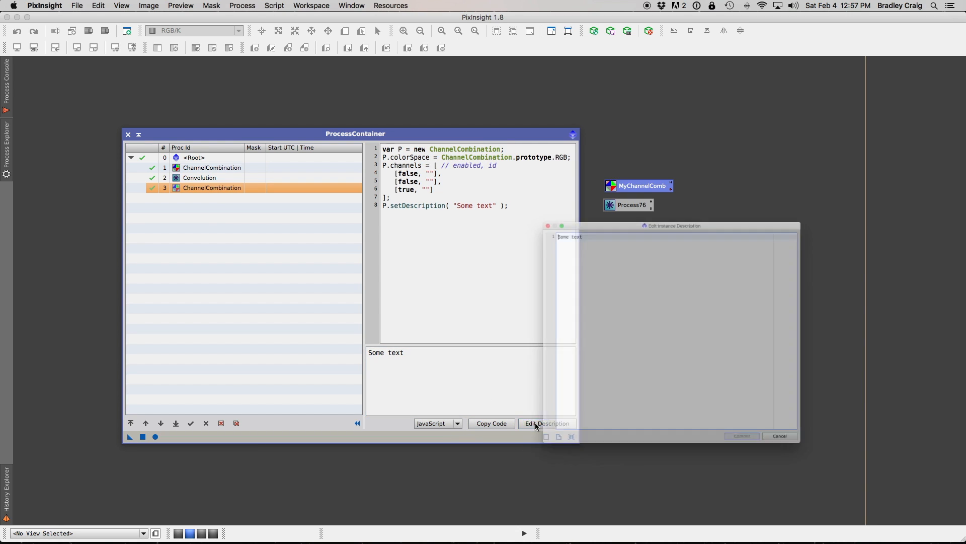
pyautogui.click(563, 195)
pyautogui.write('and some mroe')
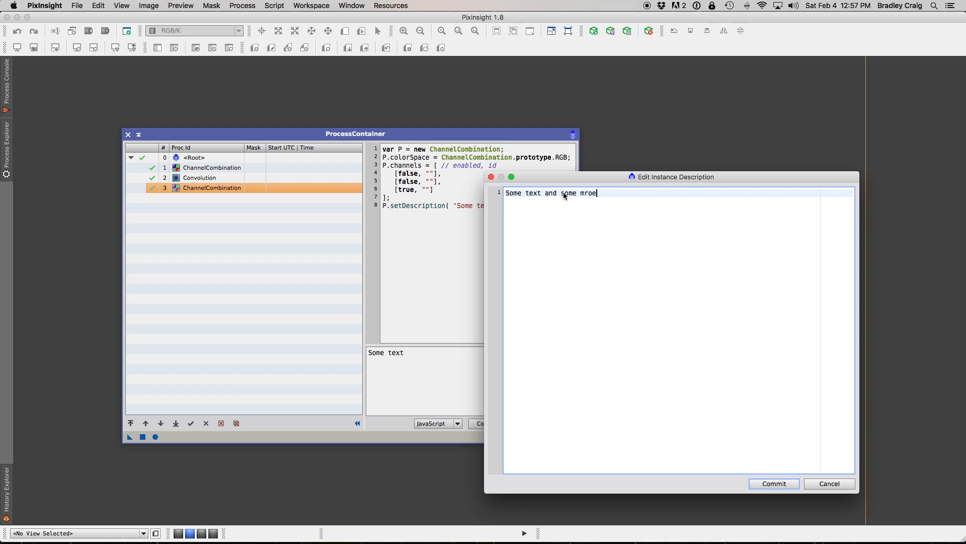
pyautogui.write('re')
pyautogui.press('BackSpace')
pyautogui.press('BackSpace')
pyautogui.press('BackSpace')
pyautogui.write('ore')
pyautogui.click(765, 483)
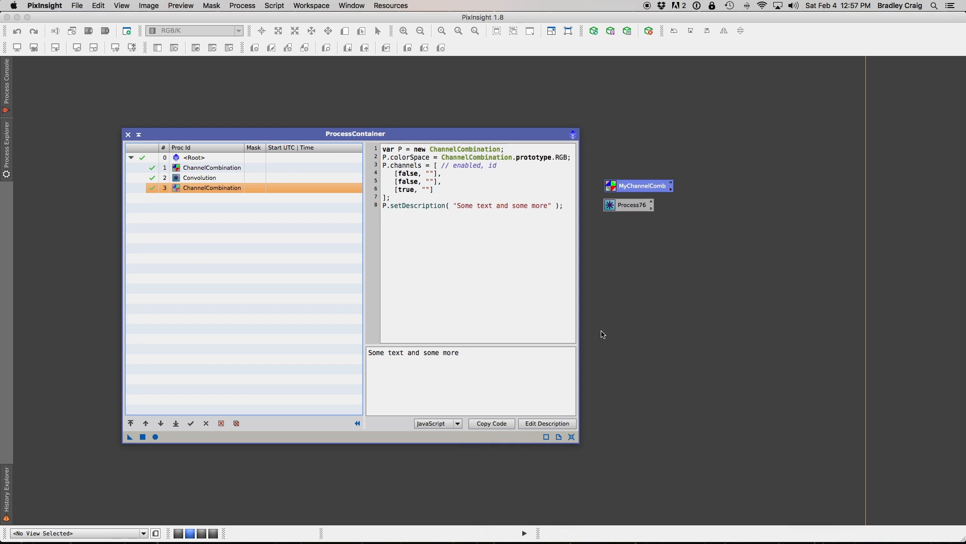
# Step: Create a workspace icon from the container's third entry, check its description and delete the icon
pyautogui.moveTo(219, 196); pyautogui.dragTo(693, 292)
pyautogui.click(734, 296)
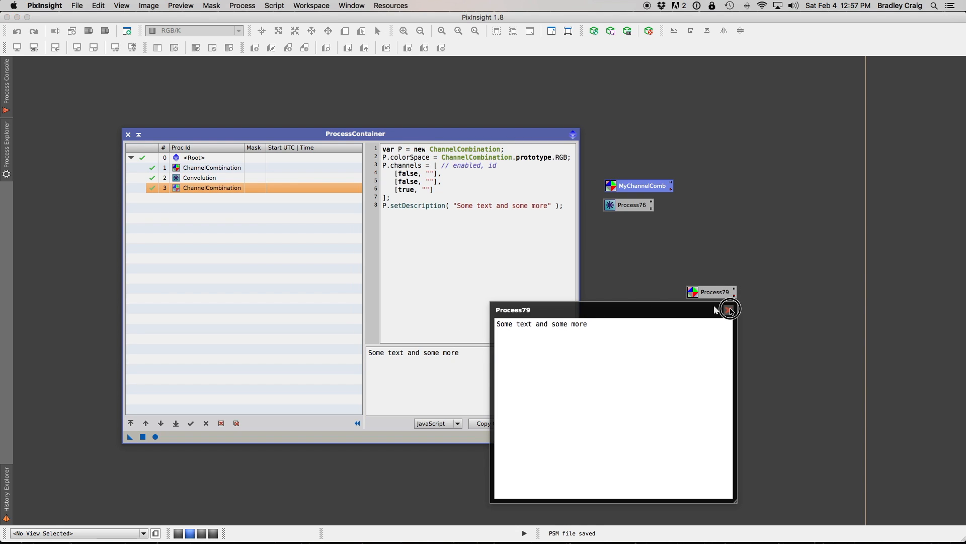
pyautogui.click(728, 309)
pyautogui.rightClick(718, 294)
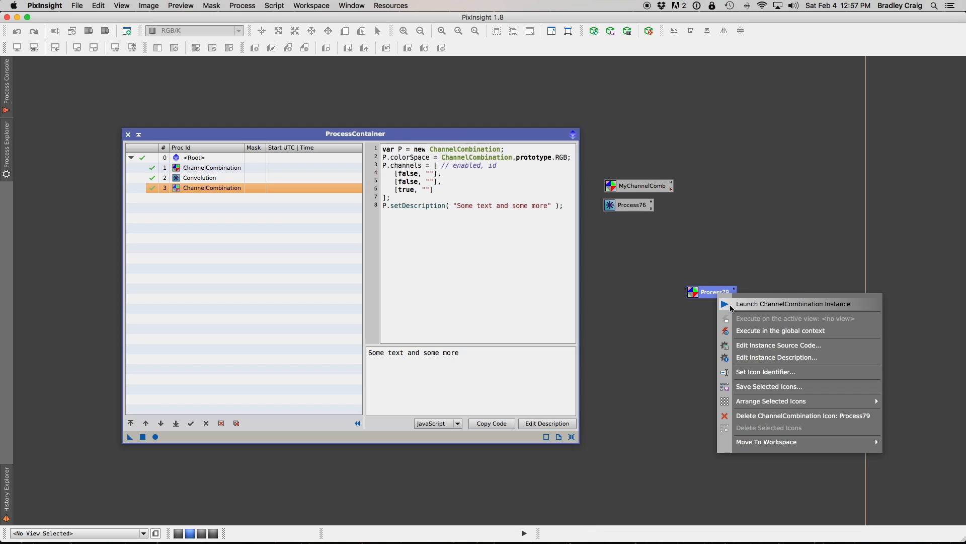
pyautogui.click(754, 416)
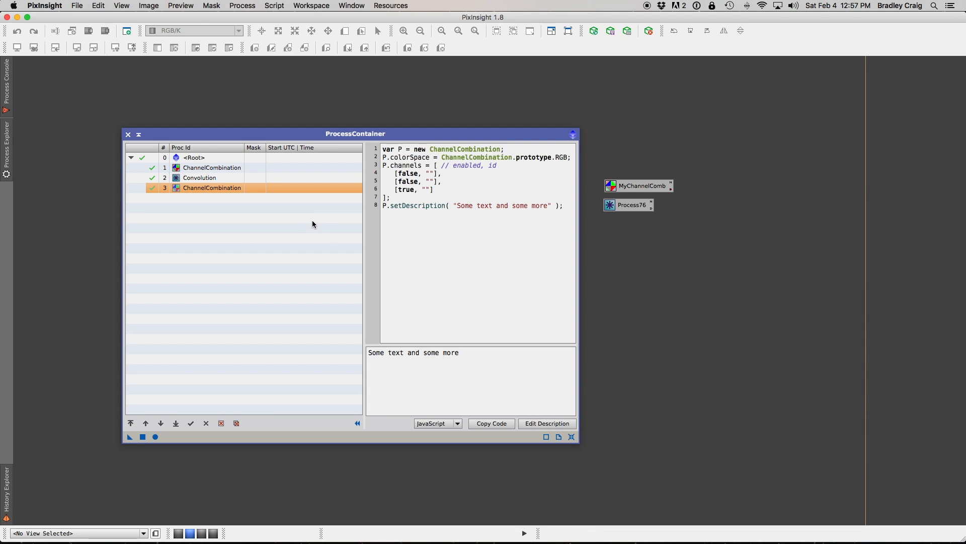
# Step: Save the whole ProcessContainer as a new workspace icon below Process76 and close the container window
pyautogui.moveTo(317, 134); pyautogui.dragTo(275, 112)
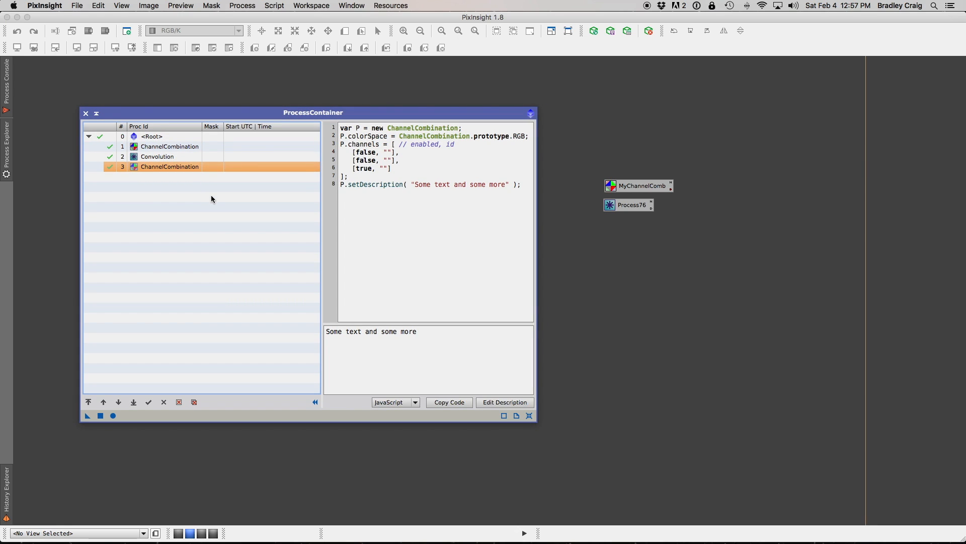
pyautogui.moveTo(214, 112); pyautogui.dragTo(235, 120)
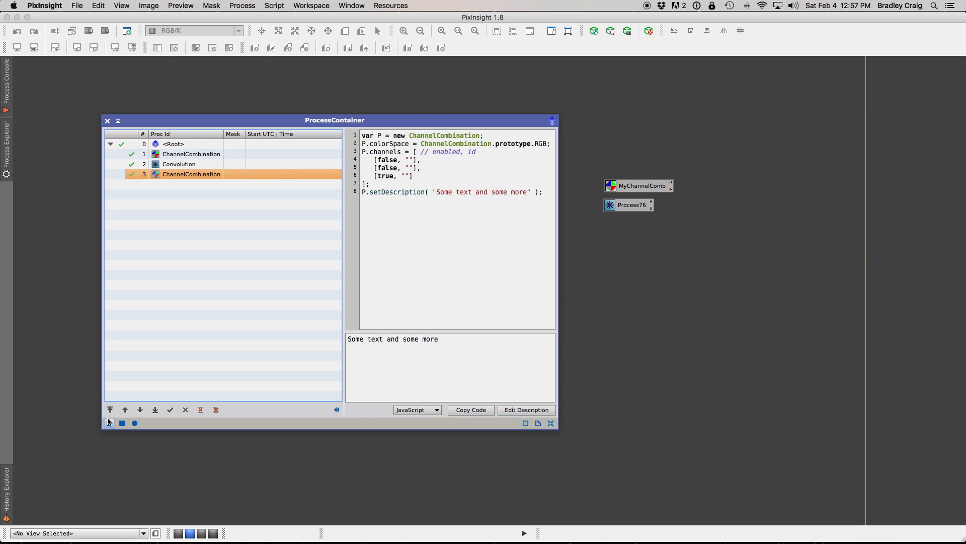
pyautogui.moveTo(109, 422); pyautogui.dragTo(652, 230)
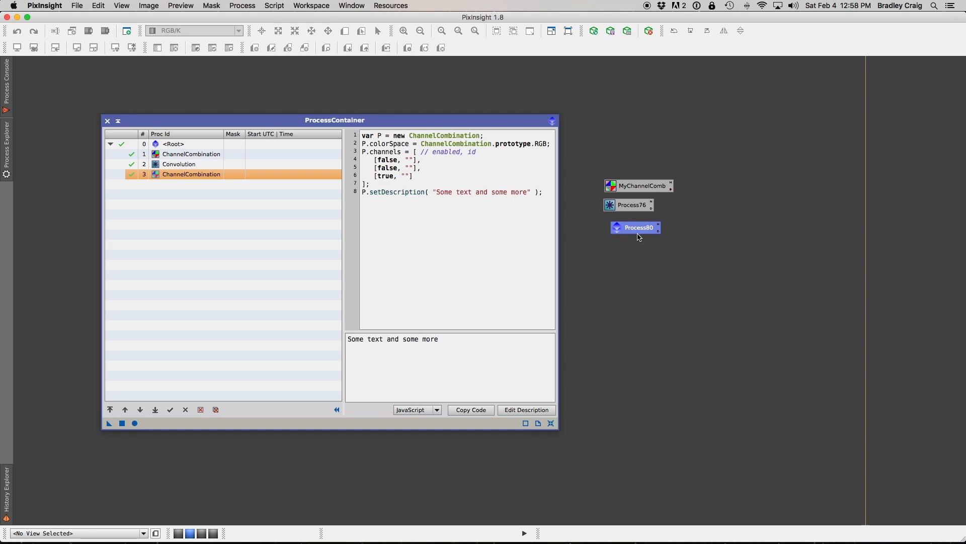
pyautogui.click(107, 121)
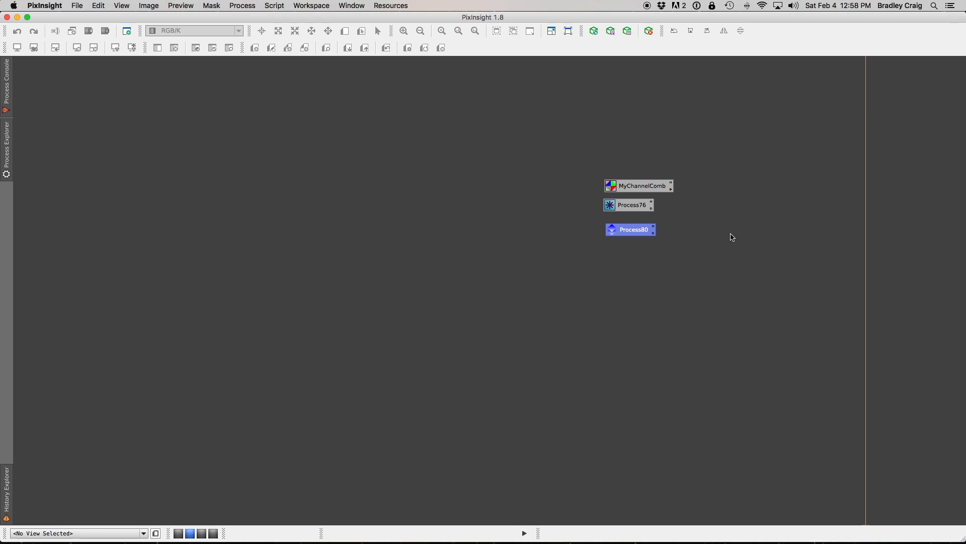
# Step: Reopen the Process80 container and add its own icon as a nested fourth entry
pyautogui.doubleClick(625, 230)
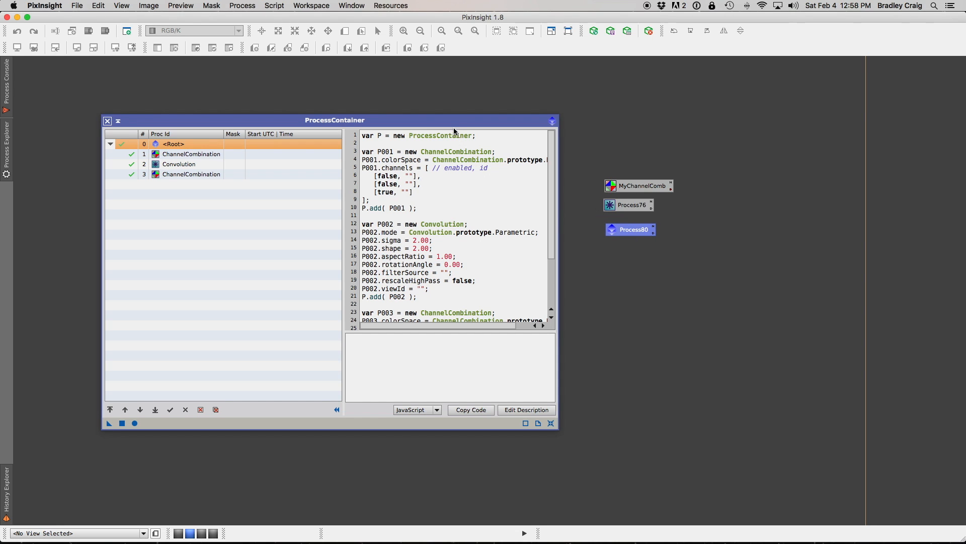
pyautogui.moveTo(450, 126); pyautogui.dragTo(459, 139)
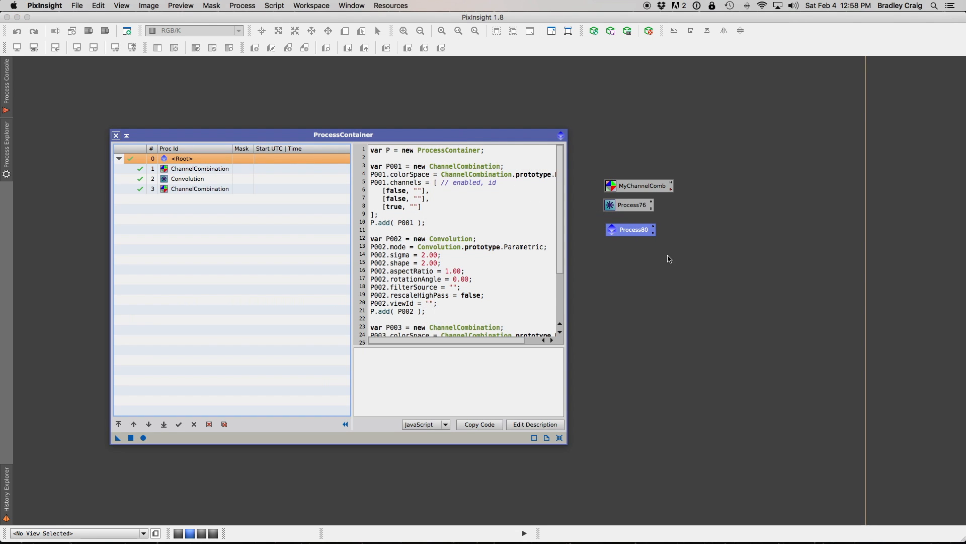
pyautogui.moveTo(629, 229); pyautogui.dragTo(259, 233)
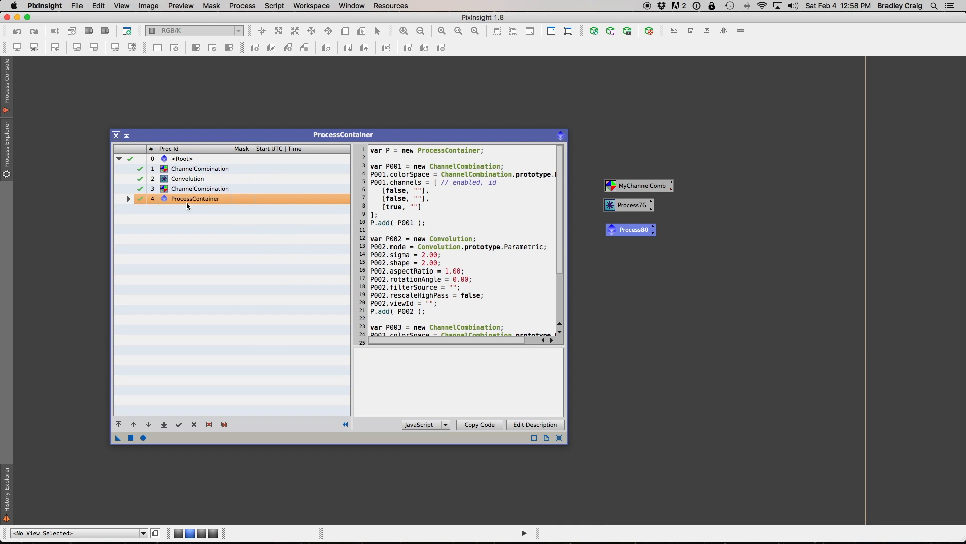
# Step: Expand the nested ProcessContainer, try moving its first ChannelCombination entry, collapse it and close the window without saving
pyautogui.click(129, 199)
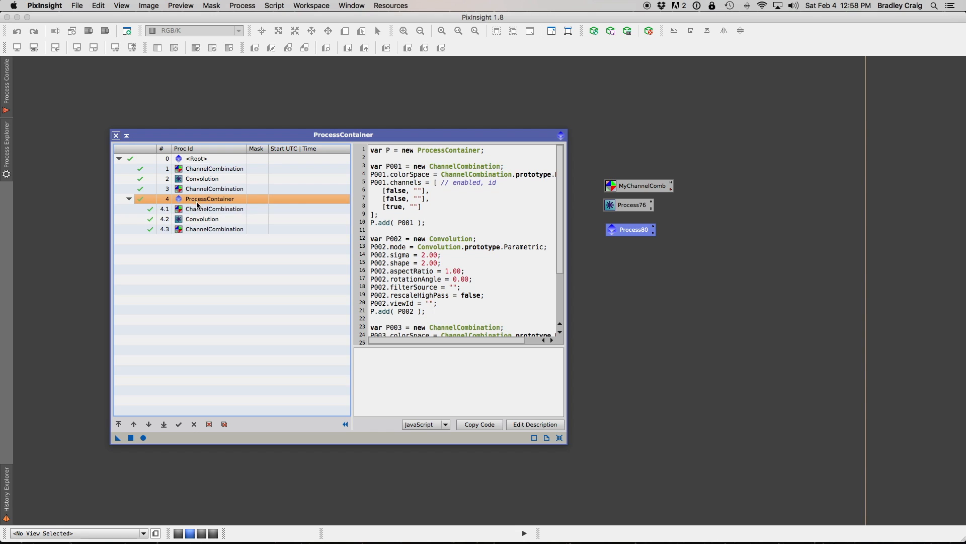
pyautogui.click(129, 199)
pyautogui.click(130, 199)
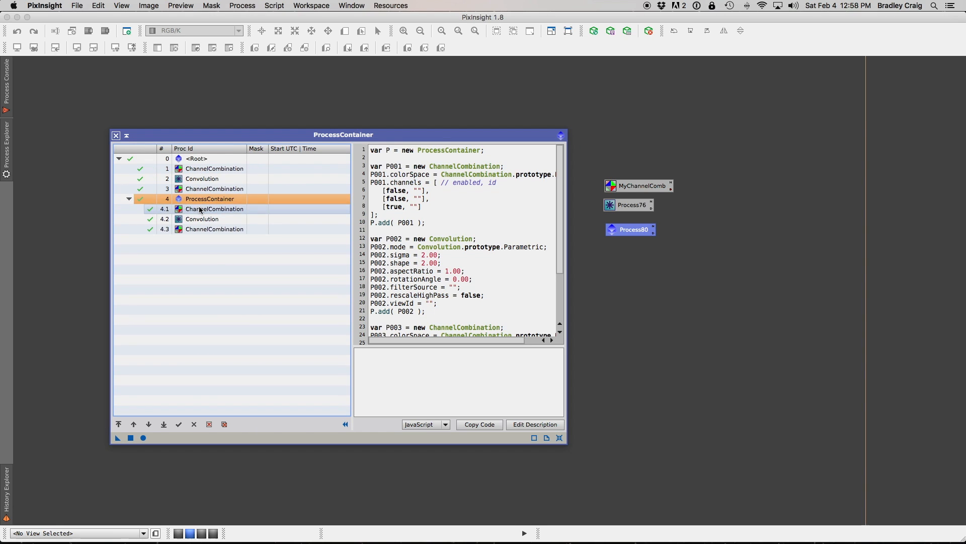
pyautogui.click(202, 208)
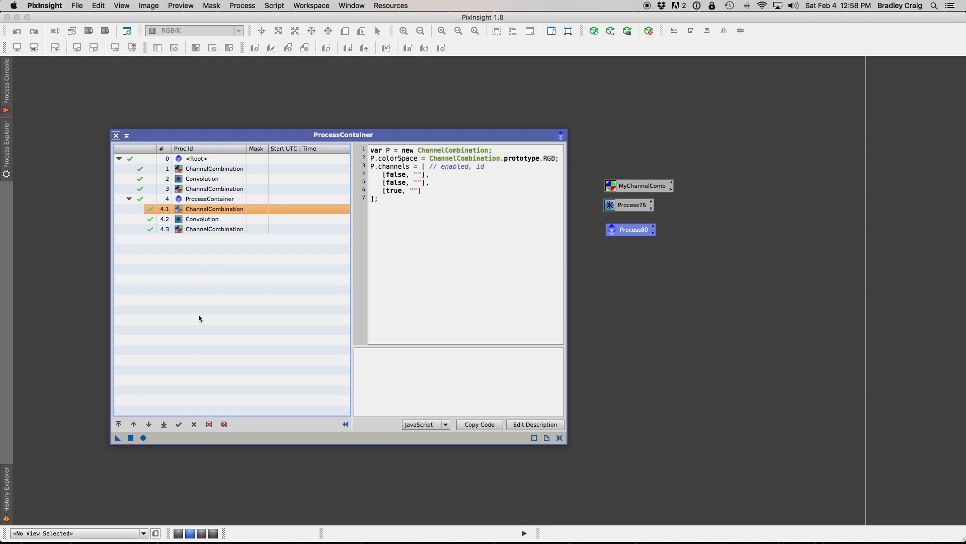
pyautogui.click(135, 424)
pyautogui.click(148, 424)
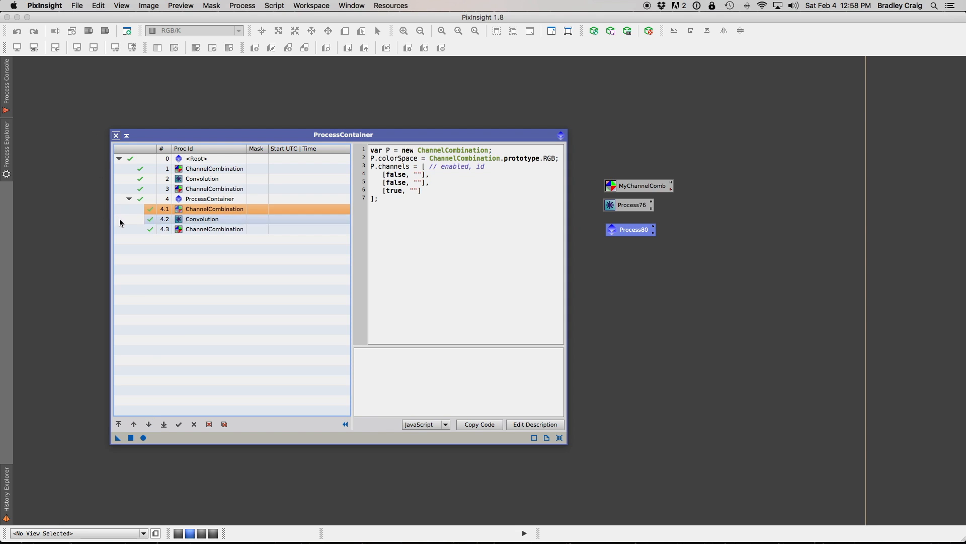
pyautogui.click(129, 200)
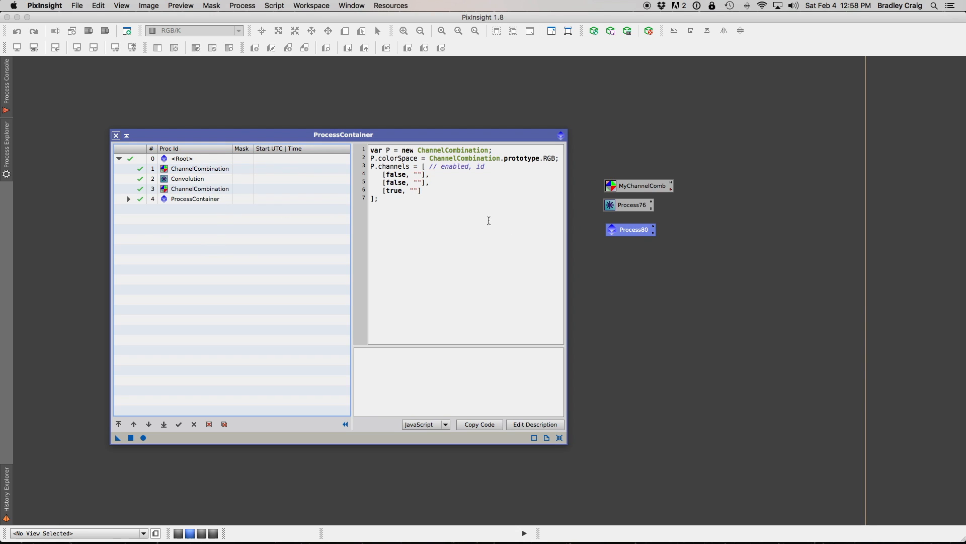
pyautogui.click(116, 135)
# Step: Reopen Process80, nest its own icon as the fourth entry, and replace the Process80 icon's instance with this container
pyautogui.doubleClick(635, 233)
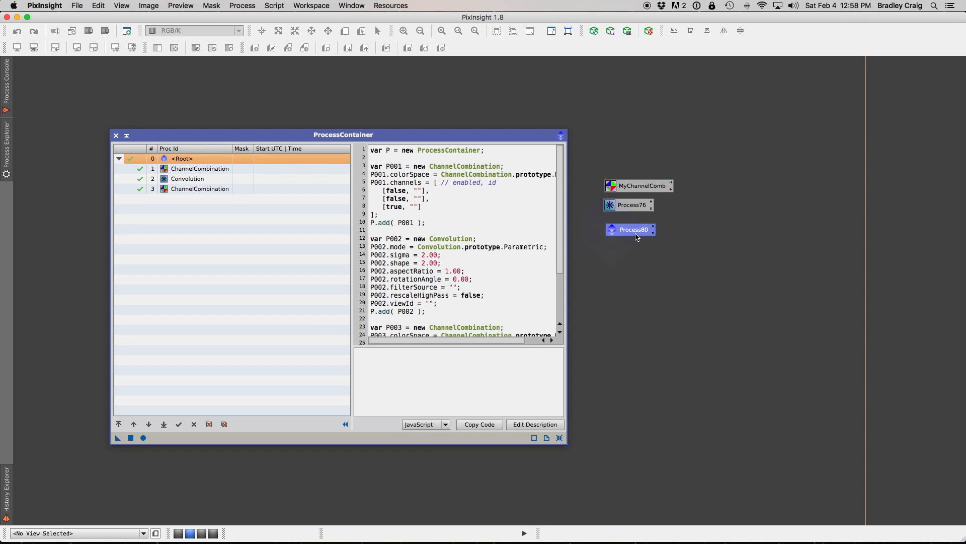
pyautogui.moveTo(629, 231); pyautogui.dragTo(154, 251)
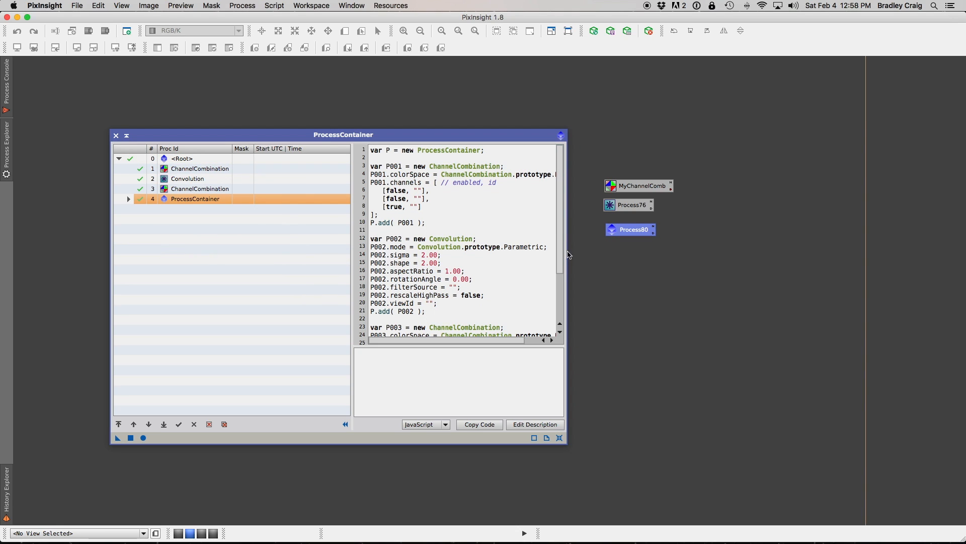
pyautogui.moveTo(117, 437); pyautogui.dragTo(631, 230)
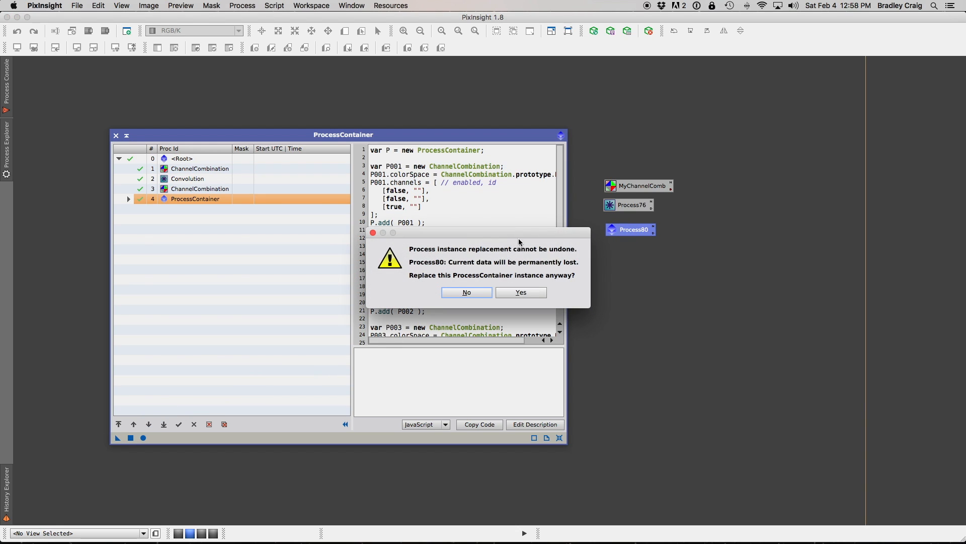
pyautogui.click(521, 292)
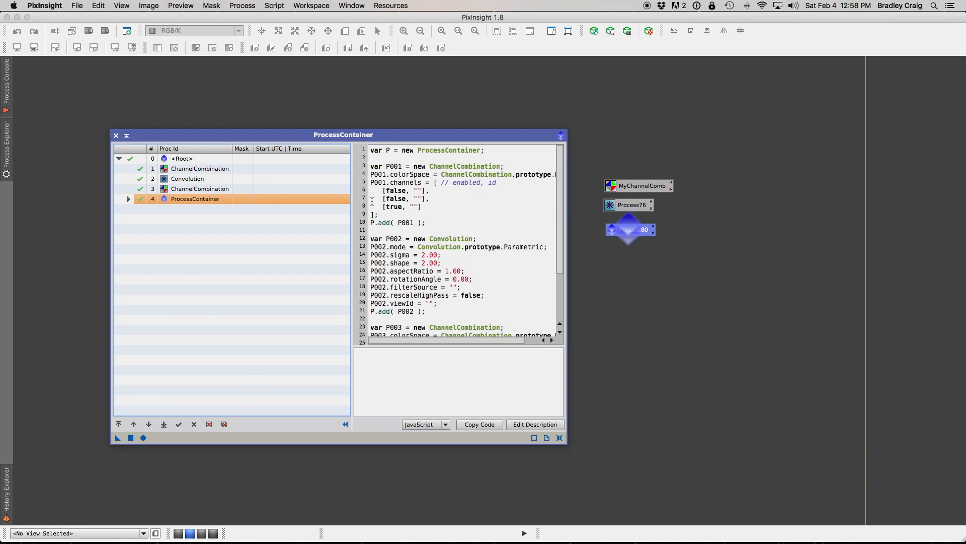
pyautogui.click(116, 136)
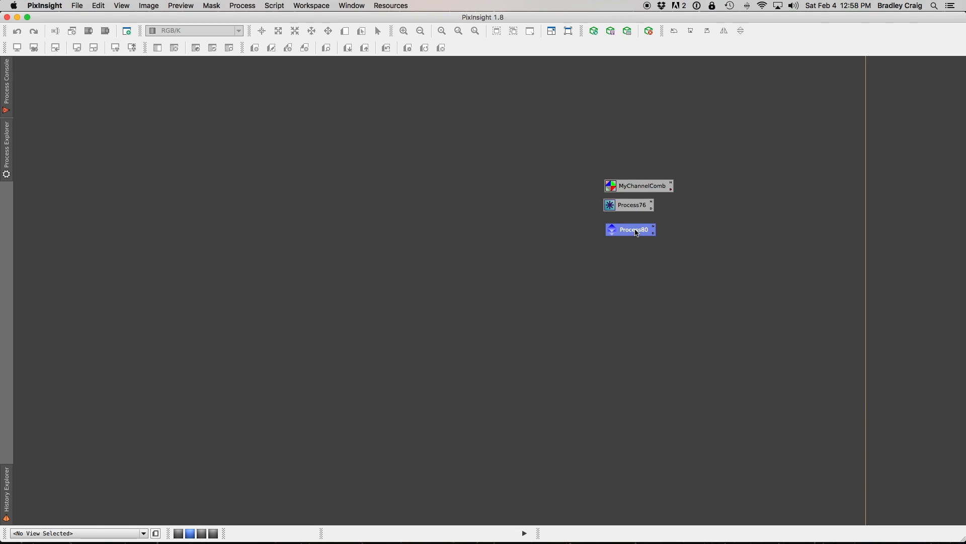
# Step: Reopen Process80 to examine the contents of its nested ProcessContainer, and close the window
pyautogui.doubleClick(637, 233)
pyautogui.click(127, 199)
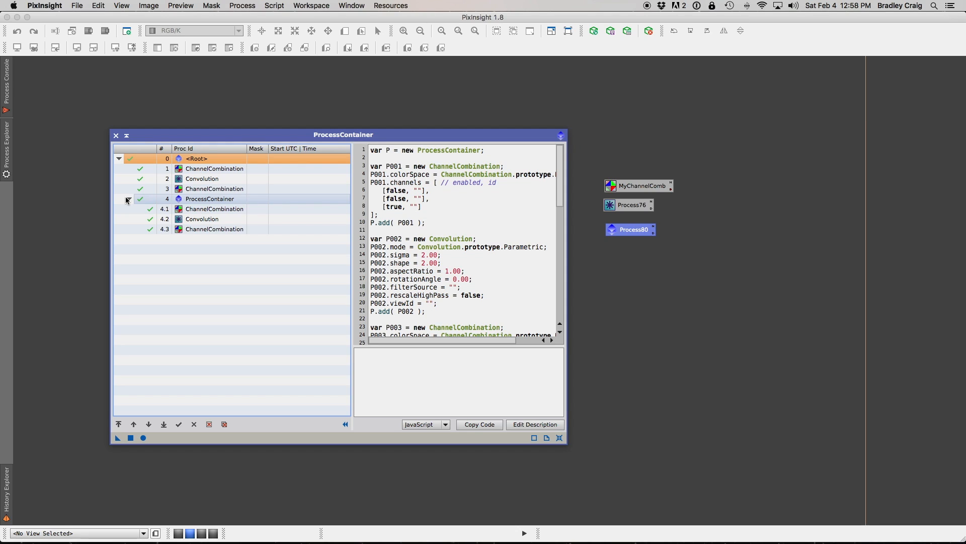
pyautogui.click(116, 135)
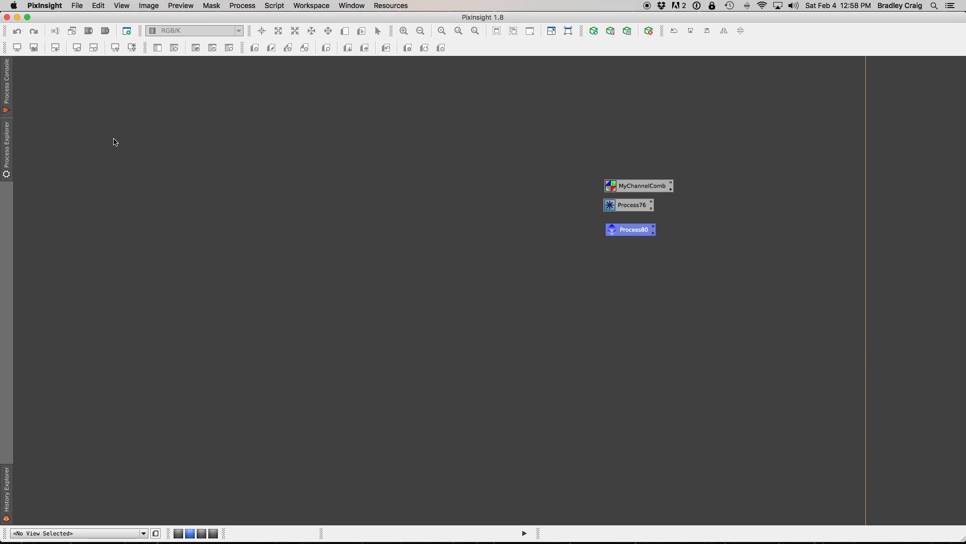
# Step: Select the MyChannelComb, Process76 and Process80 icons and save them over My Process Icons.xpsm in the PI Process Icons folder
pyautogui.moveTo(596, 162); pyautogui.dragTo(638, 237)
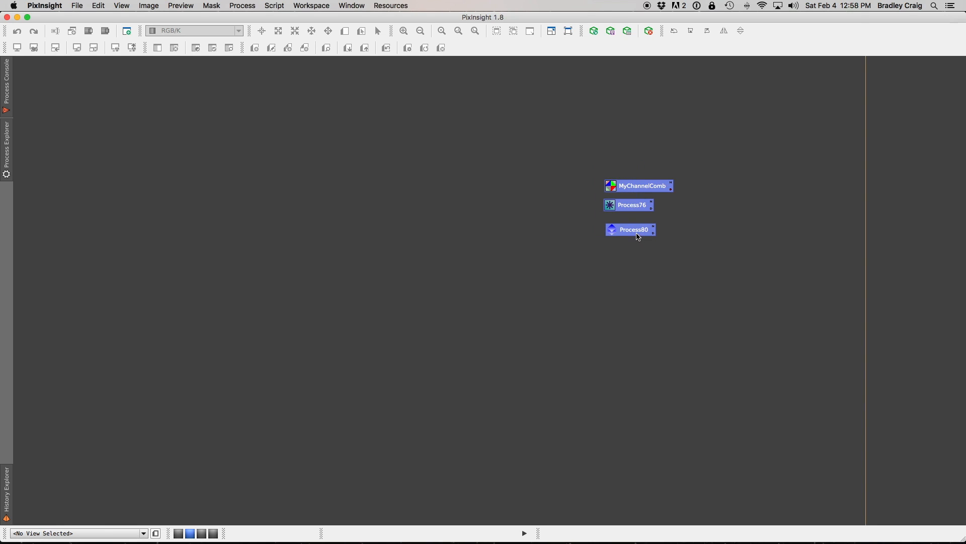
pyautogui.rightClick(638, 236)
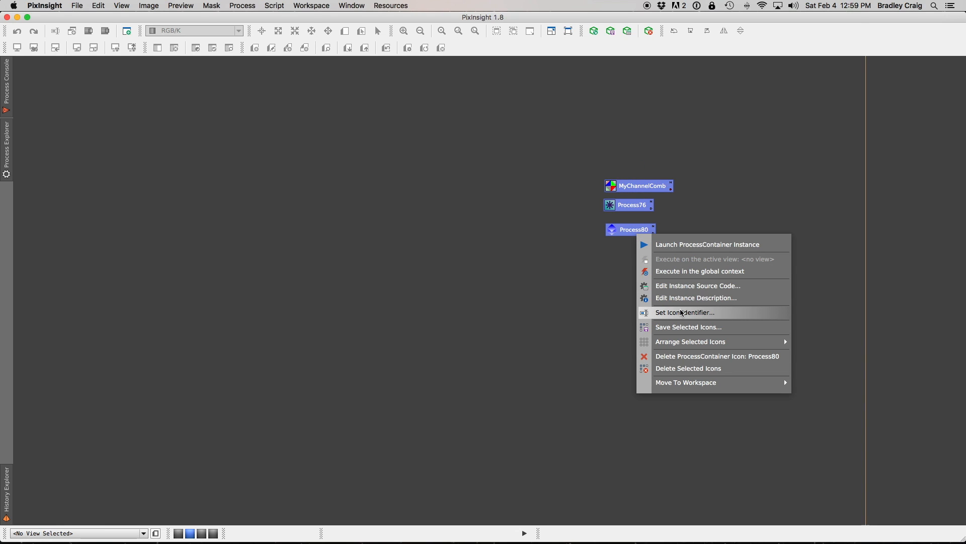
pyautogui.click(689, 327)
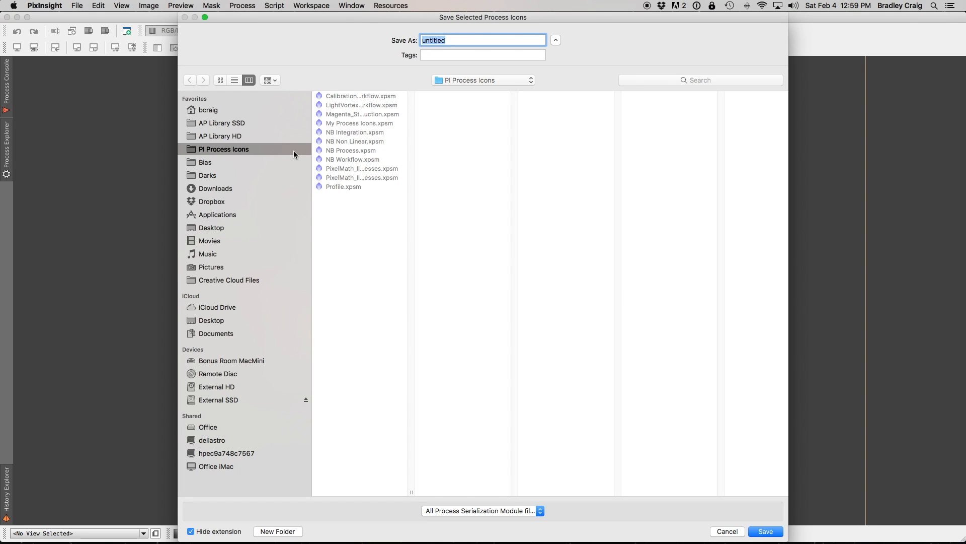
pyautogui.click(338, 126)
pyautogui.click(765, 531)
pyautogui.click(521, 290)
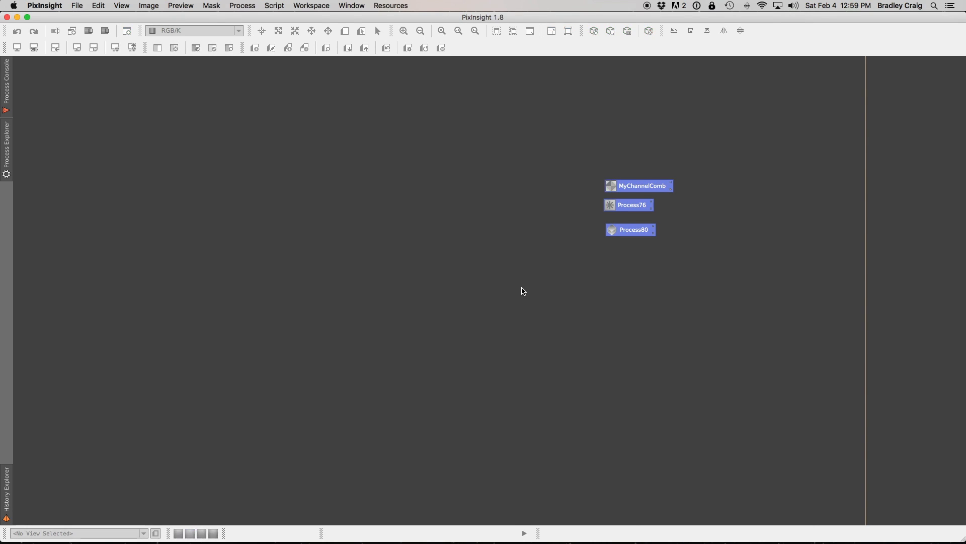
# Step: Delete the Process80 icon, dismiss the accidental image-opening dialog, and delete the remaining selected icons
pyautogui.rightClick(636, 232)
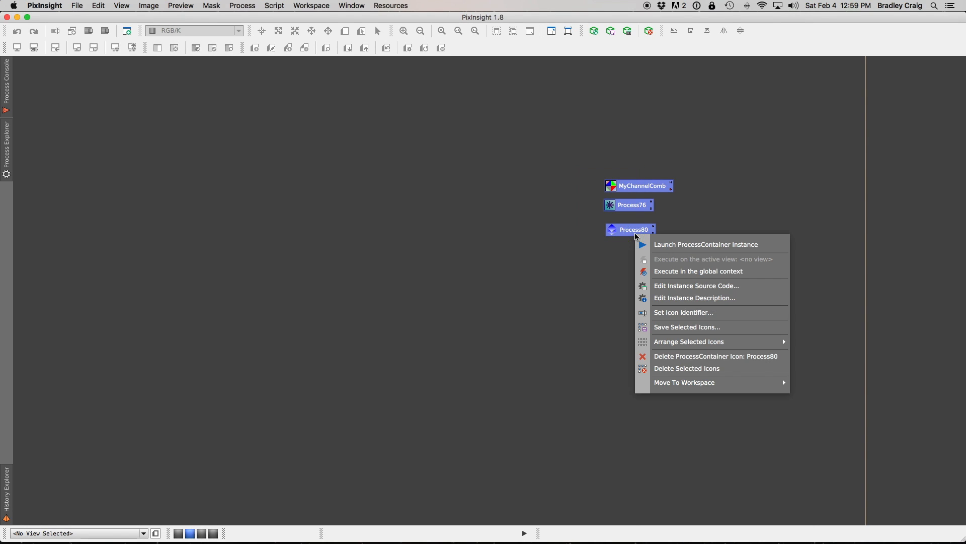
pyautogui.click(677, 357)
pyautogui.doubleClick(575, 179)
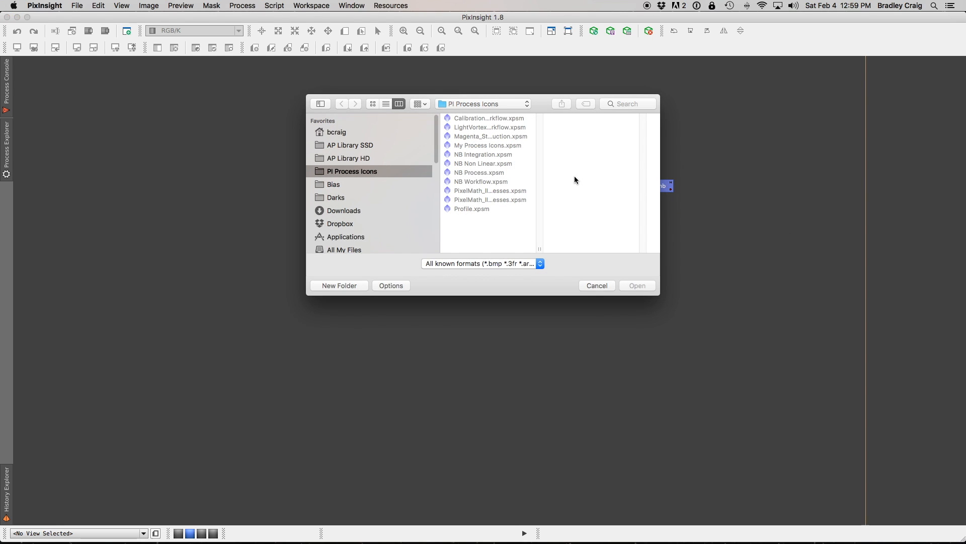
pyautogui.click(605, 291)
pyautogui.rightClick(632, 182)
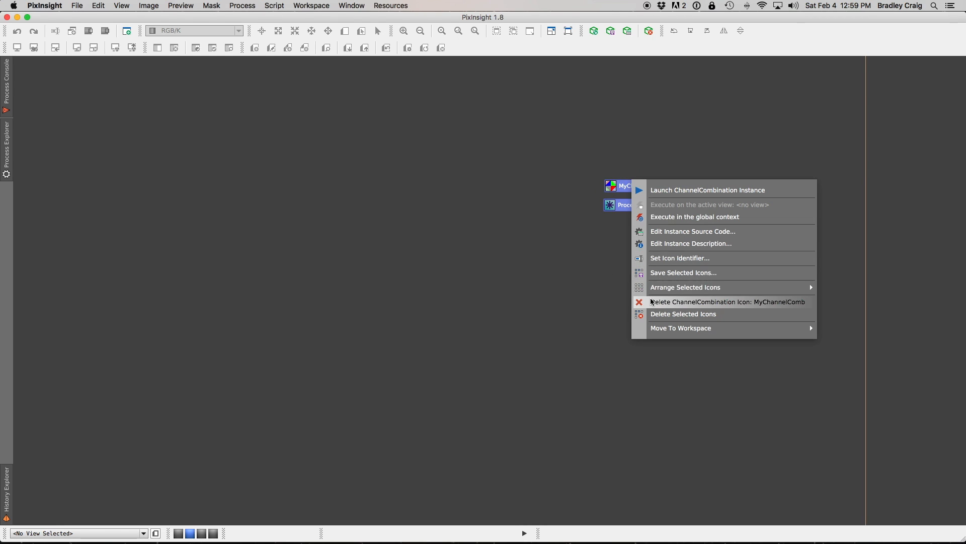
pyautogui.click(652, 313)
# Step: Merge the process icons from My Process Icons.xpsm into the empty workspace and select all of them
pyautogui.rightClick(521, 207)
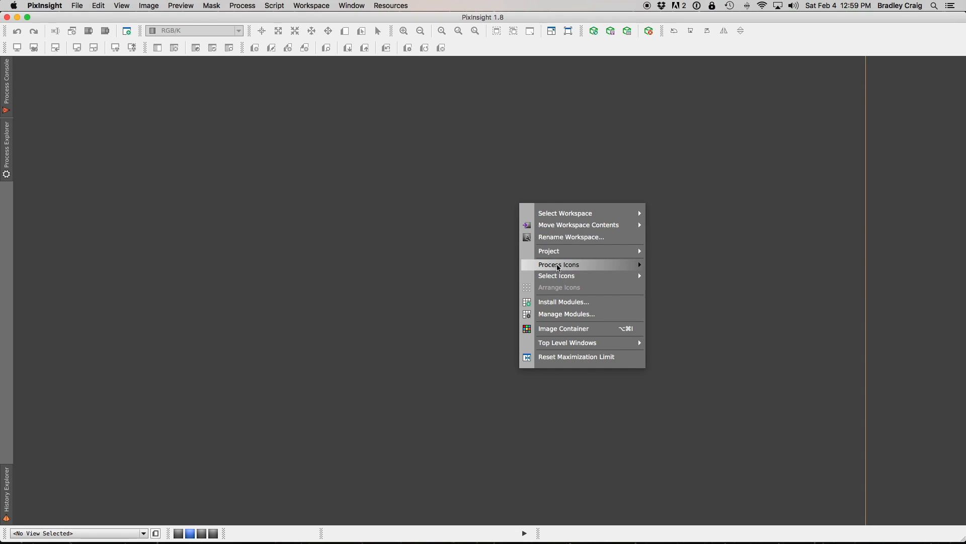
pyautogui.moveTo(563, 264)
pyautogui.click(718, 283)
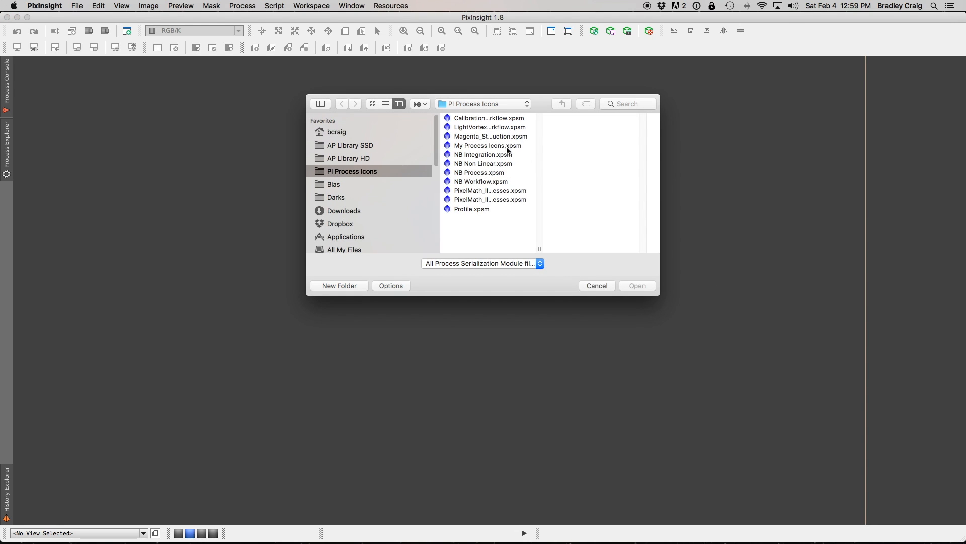
pyautogui.doubleClick(487, 145)
pyautogui.click(592, 192)
pyautogui.moveTo(592, 192); pyautogui.dragTo(679, 302)
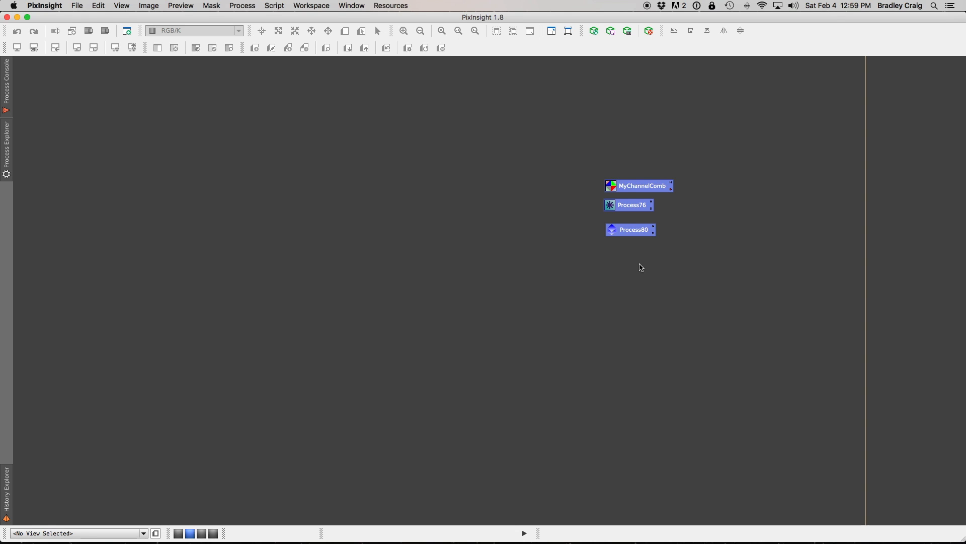
# Step: Open the reloaded Process80 container to examine its list of process entries, and close the window
pyautogui.doubleClick(629, 229)
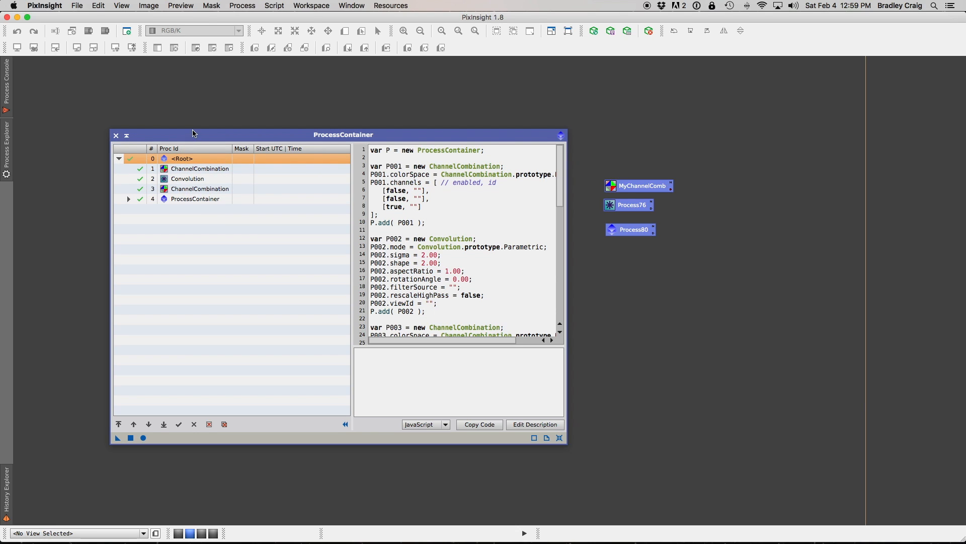
pyautogui.click(181, 137)
pyautogui.moveTo(181, 137); pyautogui.dragTo(184, 120)
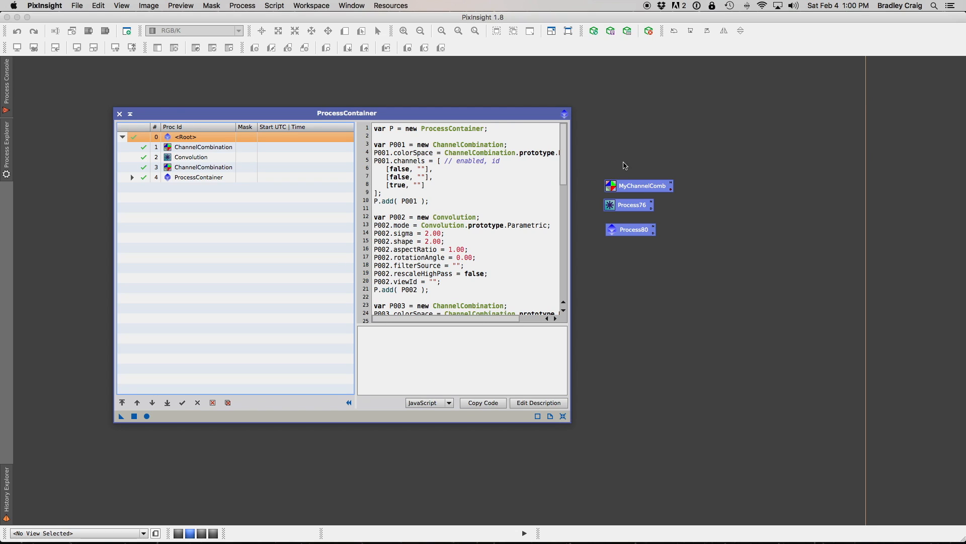
pyautogui.moveTo(579, 165); pyautogui.dragTo(649, 233)
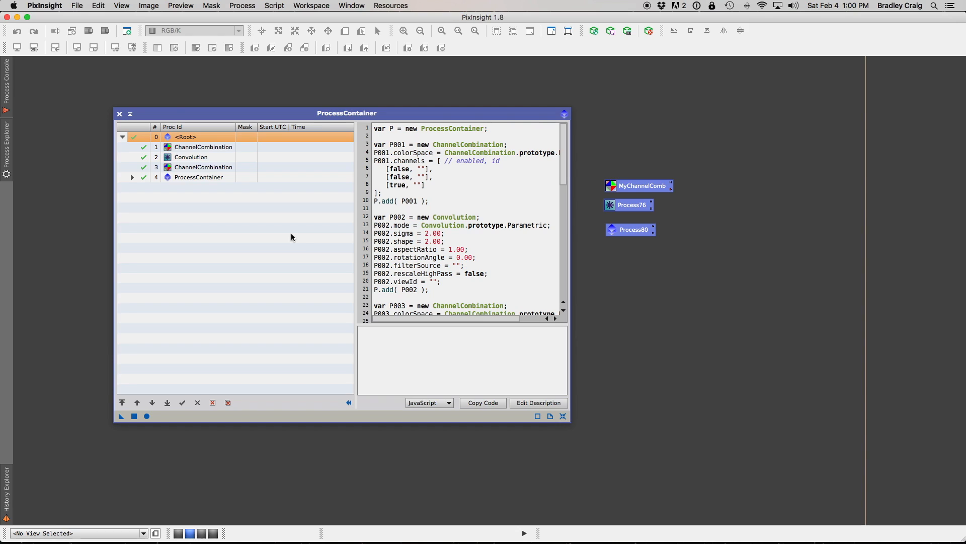
pyautogui.click(120, 115)
# Step: Delete all three selected process icons and switch to Workspace01
pyautogui.moveTo(600, 156); pyautogui.dragTo(630, 234)
pyautogui.rightClick(630, 234)
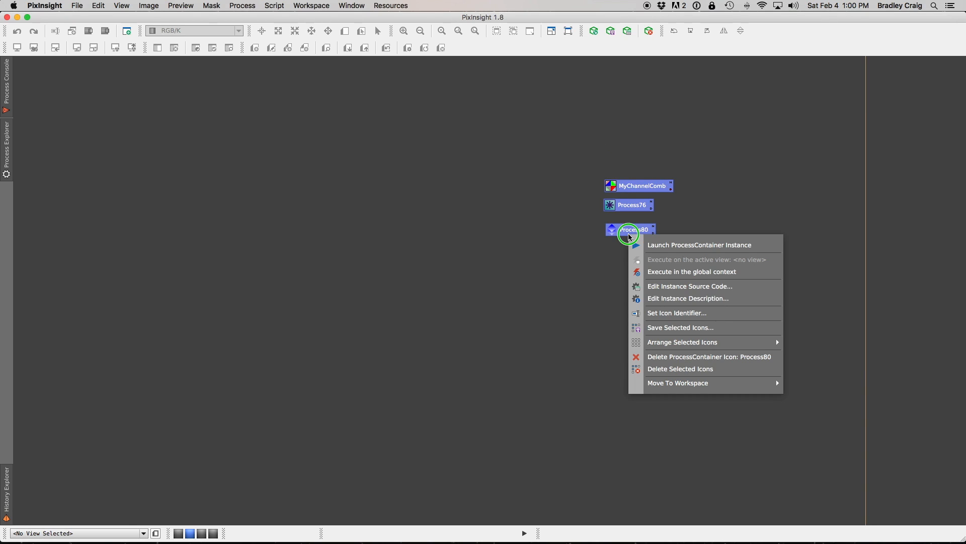
pyautogui.click(677, 374)
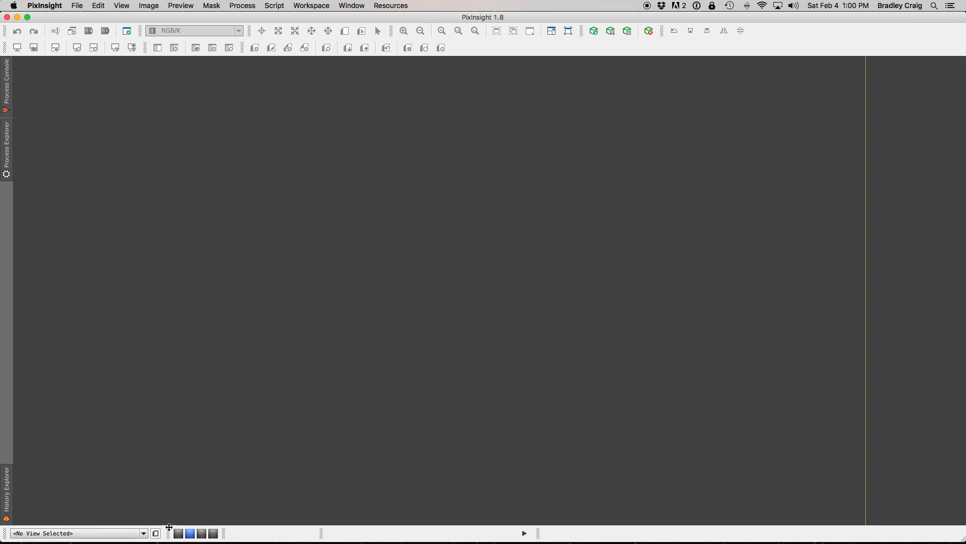
pyautogui.moveTo(179, 537)
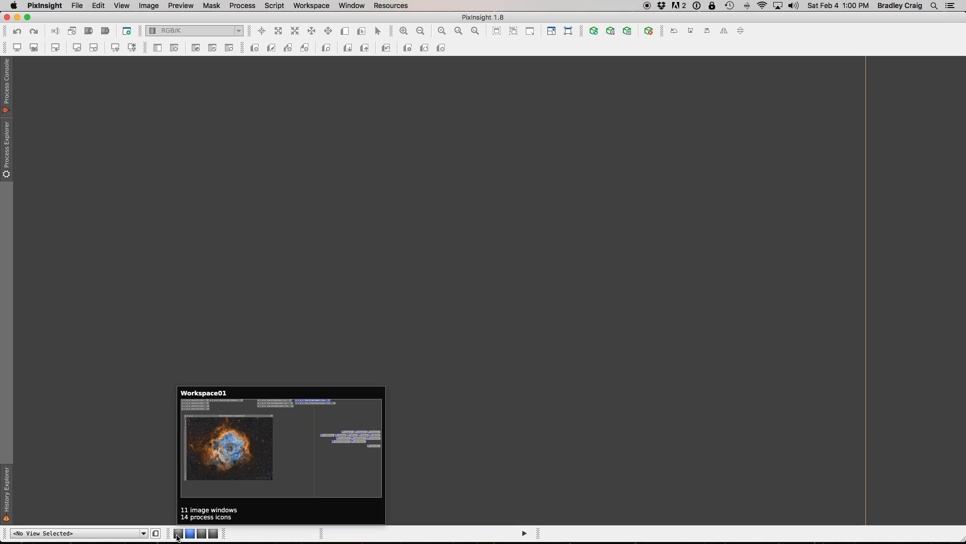
pyautogui.click(179, 535)
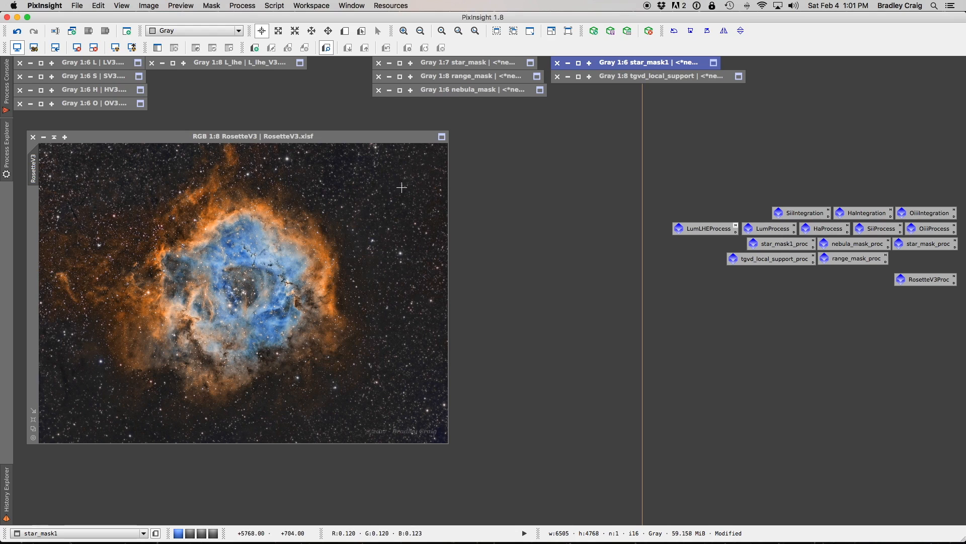
# Step: Merge the process icons from NB Workflow.xpsm into Workspace01, widening the file list to show full names
pyautogui.rightClick(782, 103)
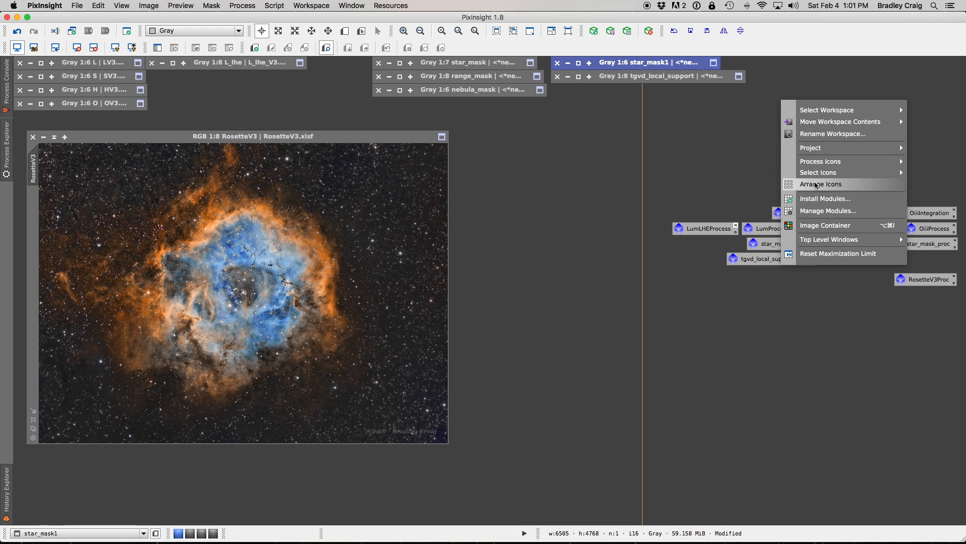
pyautogui.moveTo(824, 172)
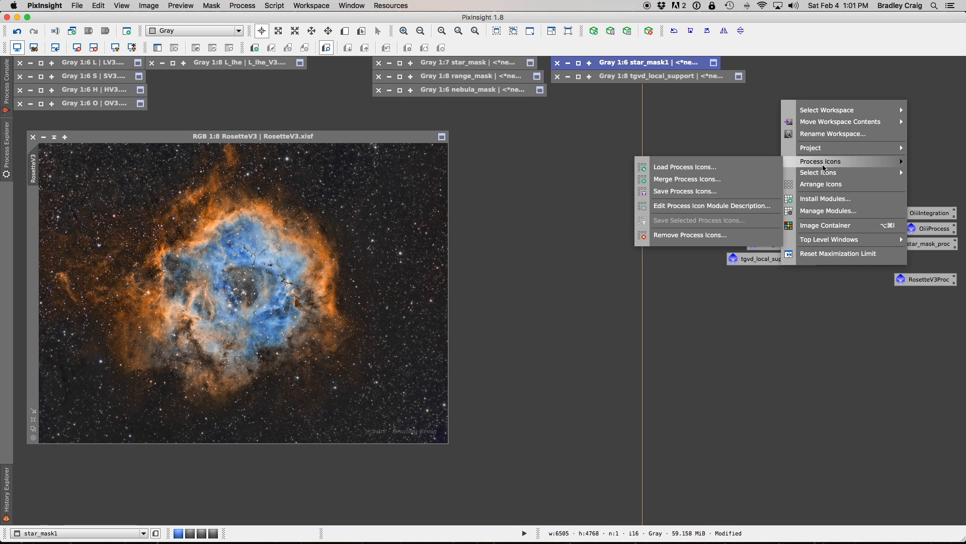
pyautogui.click(718, 180)
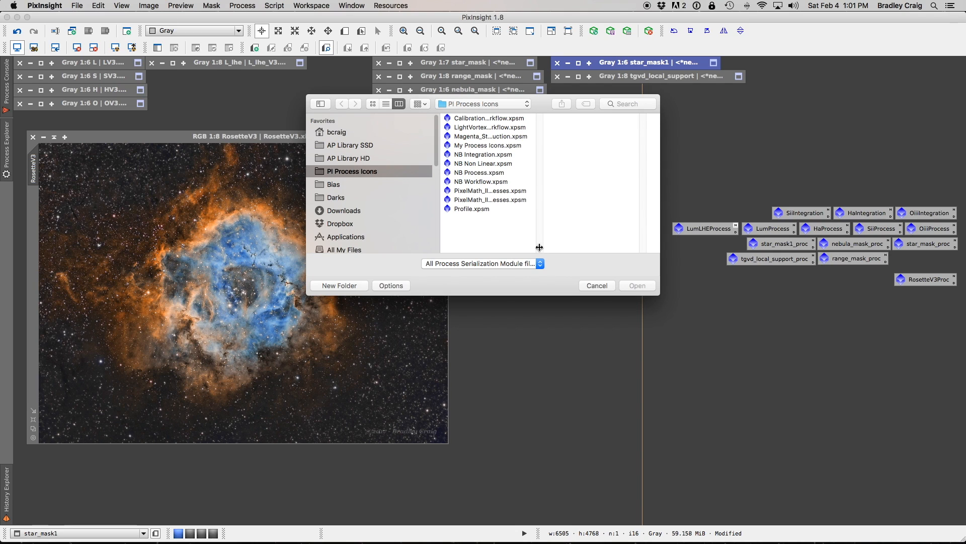
pyautogui.doubleClick(538, 248)
pyautogui.click(512, 154)
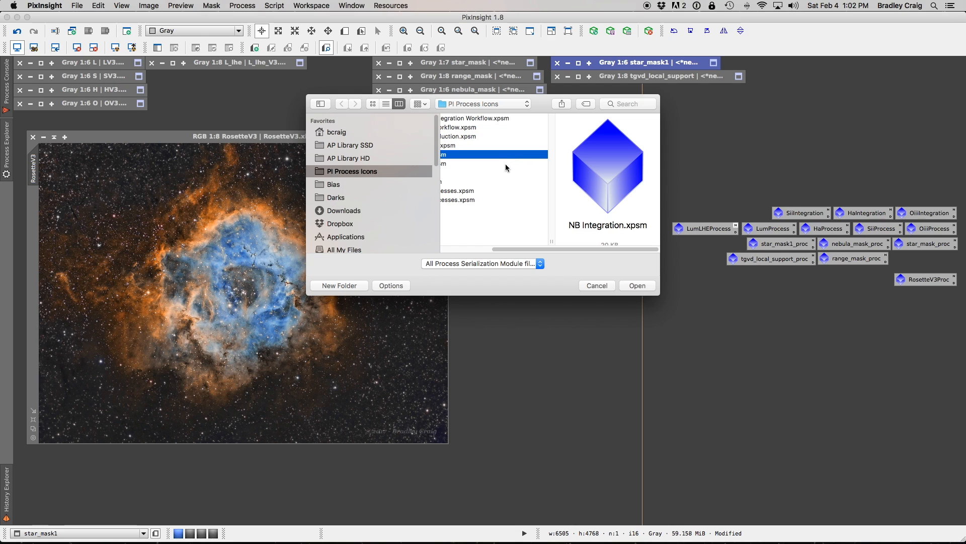
pyautogui.moveTo(570, 248); pyautogui.dragTo(485, 250)
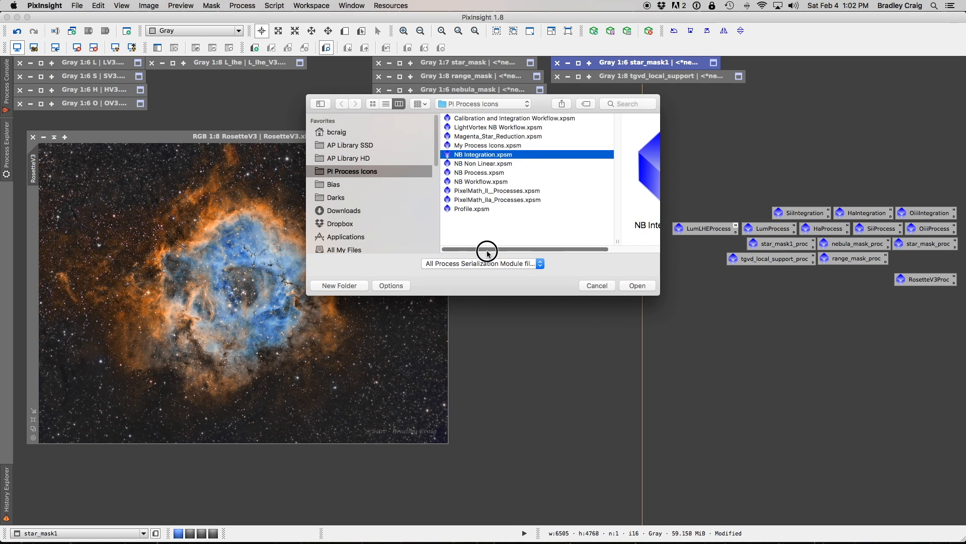
pyautogui.click(479, 181)
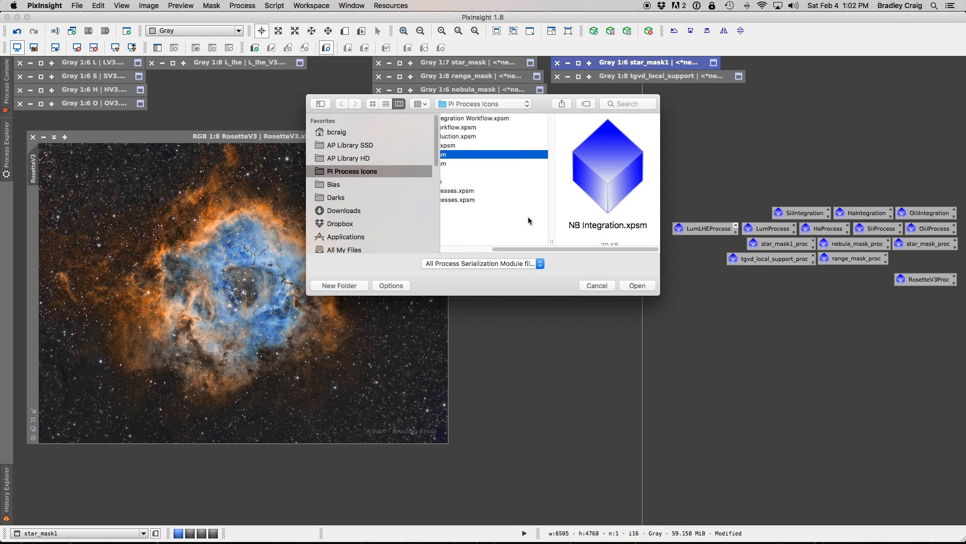
pyautogui.moveTo(563, 250); pyautogui.dragTo(485, 259)
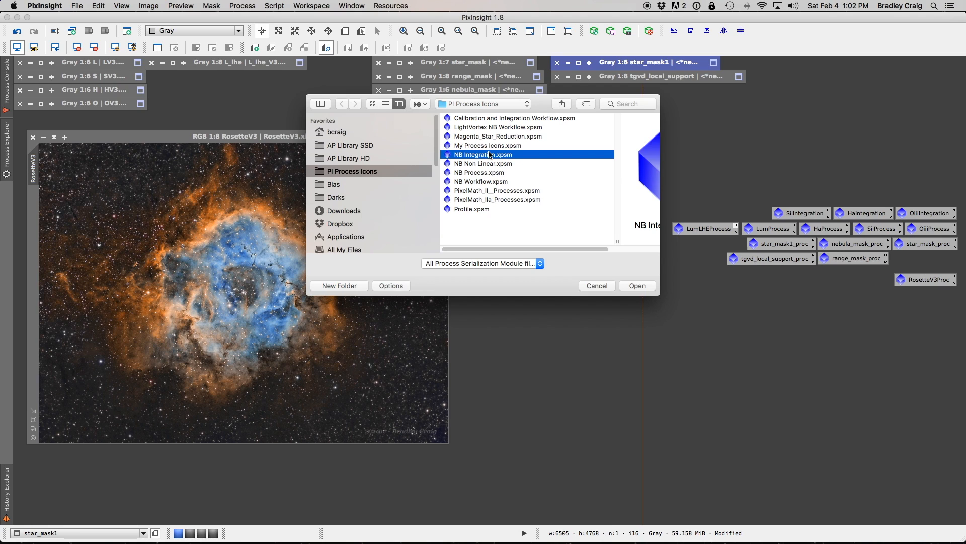
pyautogui.click(480, 182)
pyautogui.click(464, 250)
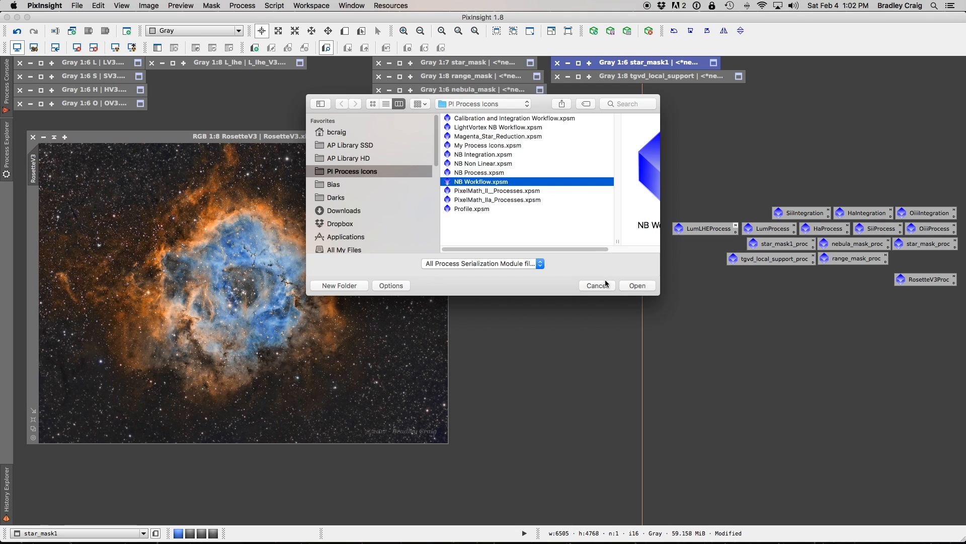
pyautogui.click(636, 286)
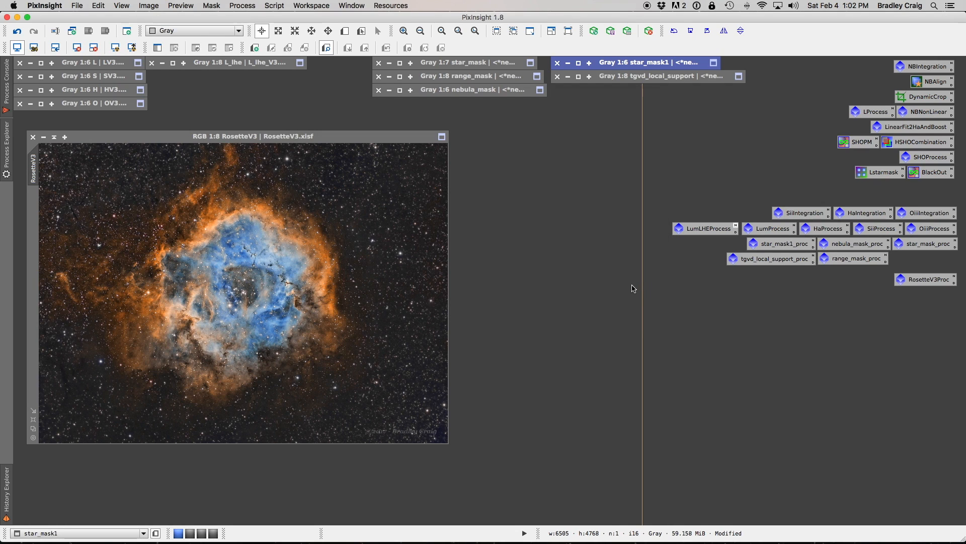
# Step: Point out the merged workflow icons as a group, followed by NBIntegration, NBNonLinear, LProcess and SHOProcess individually
pyautogui.moveTo(819, 64); pyautogui.dragTo(942, 174)
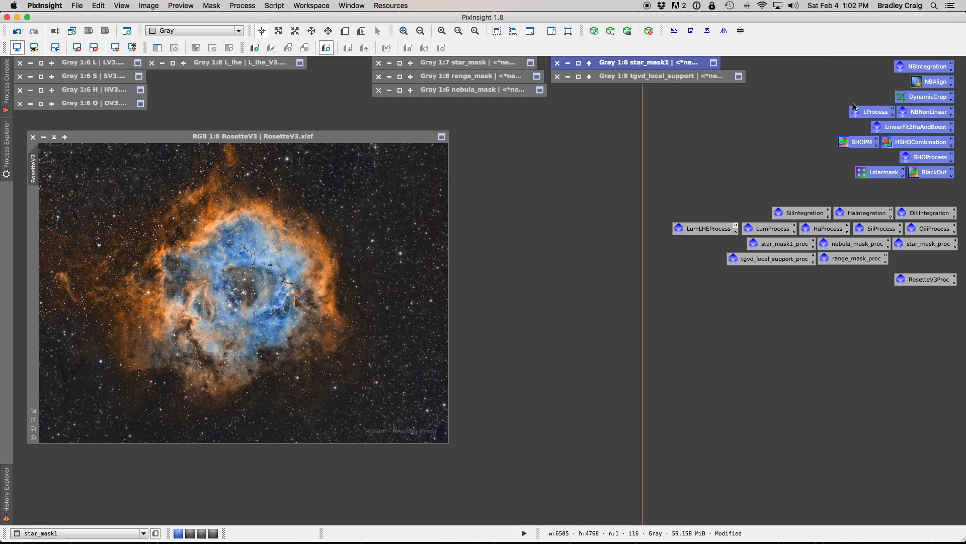
pyautogui.click(841, 91)
pyautogui.click(914, 72)
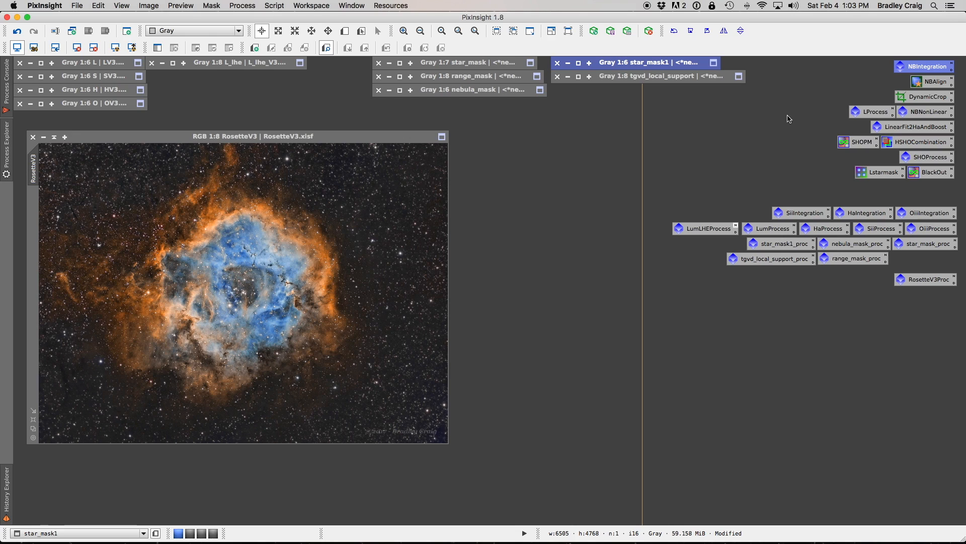
pyautogui.click(934, 112)
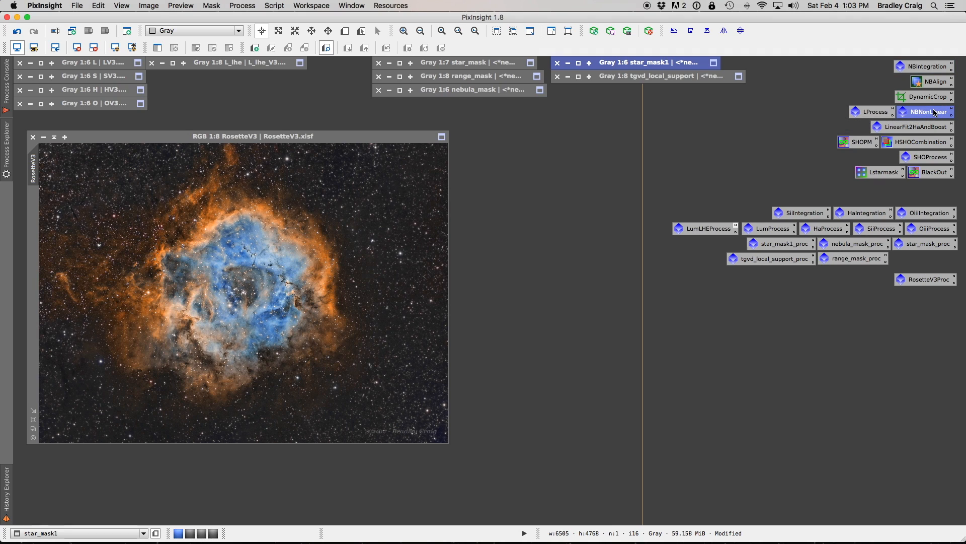
pyautogui.click(871, 115)
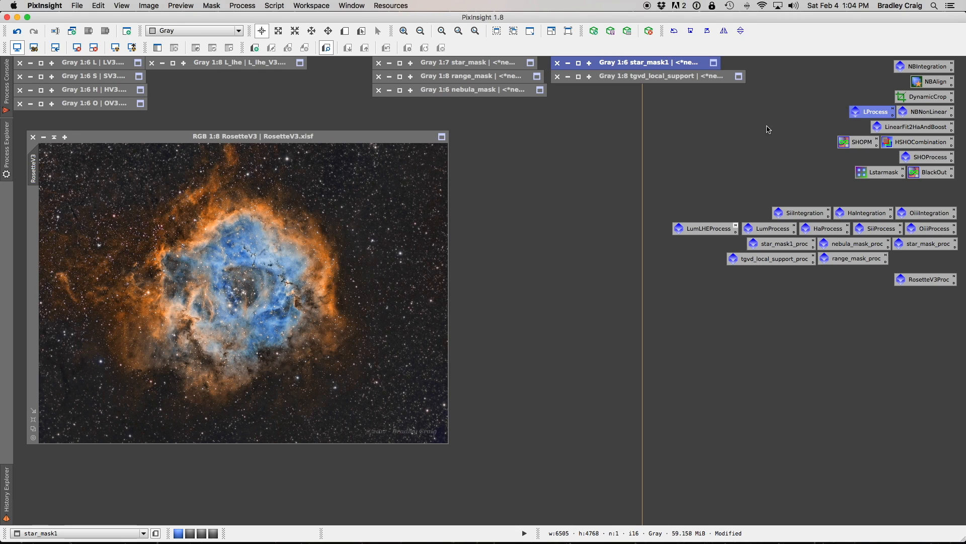
pyautogui.click(924, 158)
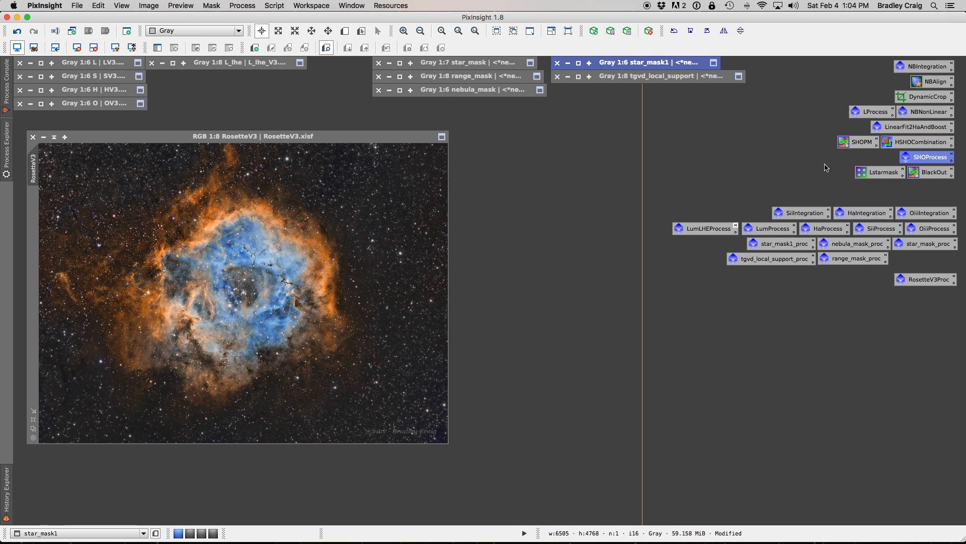
# Step: Open the NBIntegration container to examine its sequence of processes, and close the window
pyautogui.doubleClick(924, 67)
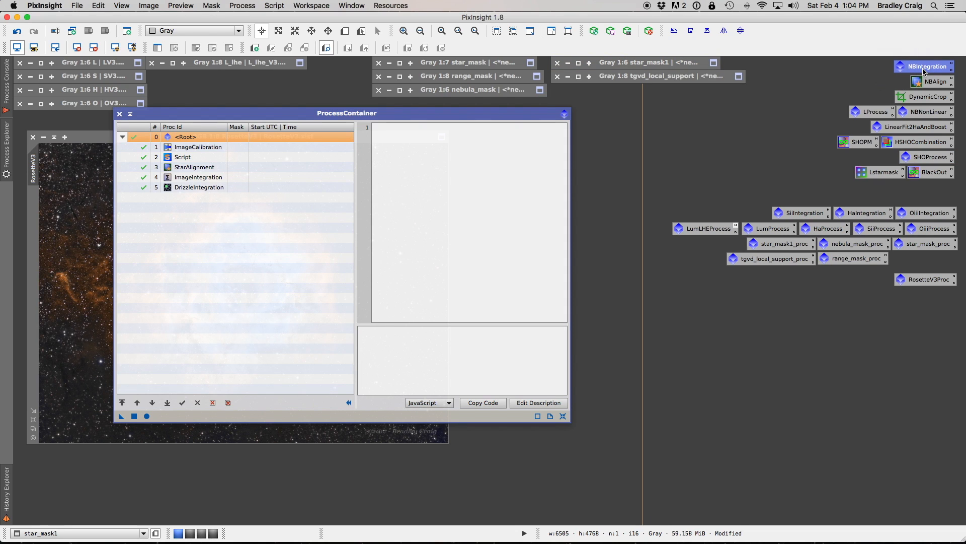
pyautogui.moveTo(346, 116); pyautogui.dragTo(512, 131)
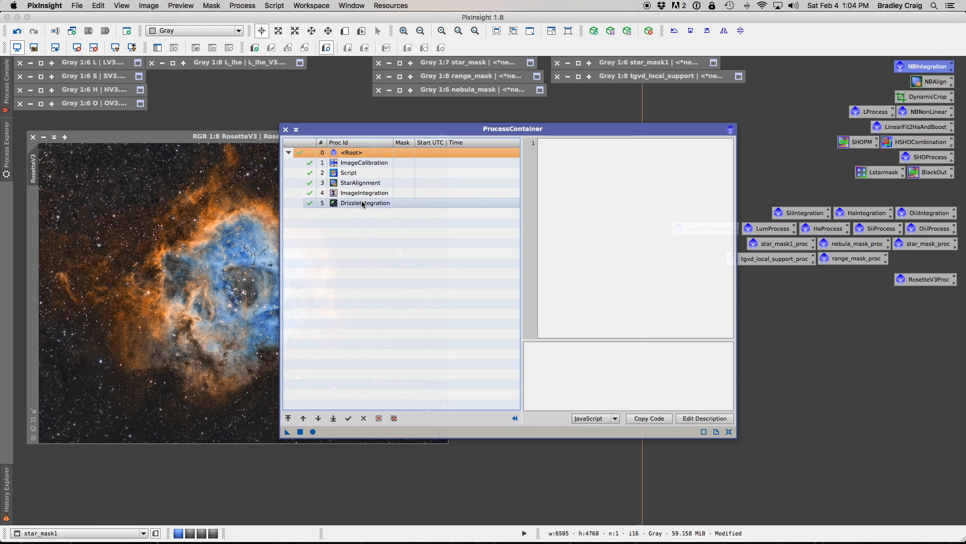
pyautogui.moveTo(303, 131); pyautogui.dragTo(310, 133)
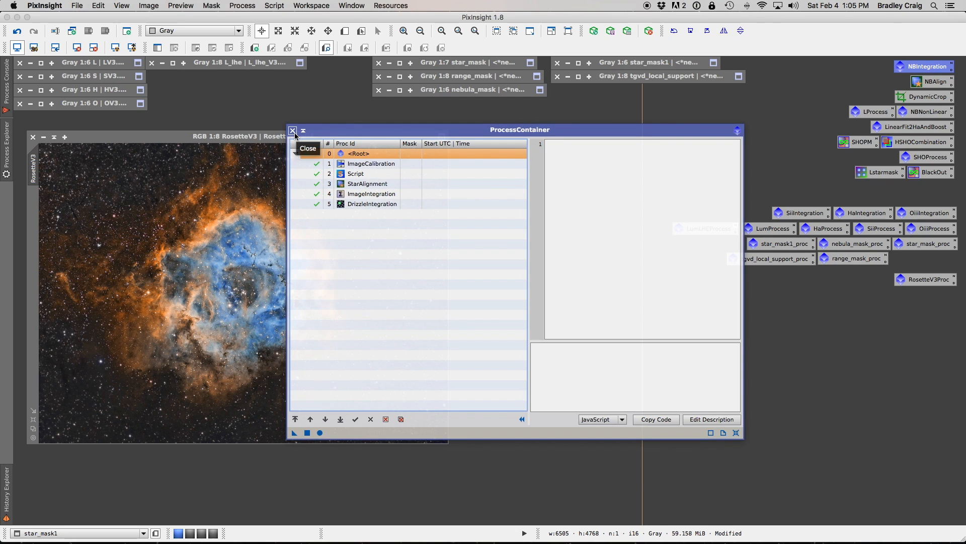
pyautogui.click(293, 131)
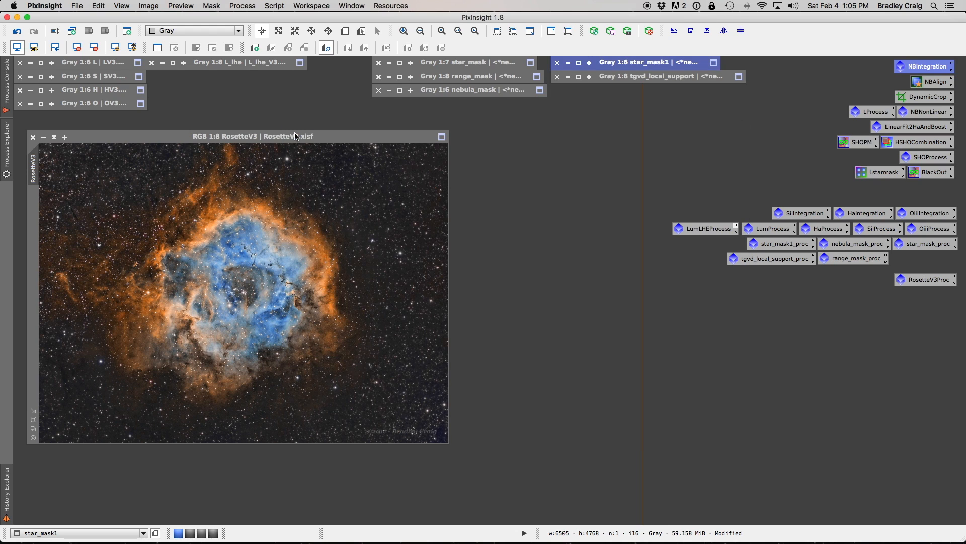
# Step: Open the SiiIntegration container and its ImageCalibration process, arranging the two windows side by side
pyautogui.doubleClick(809, 212)
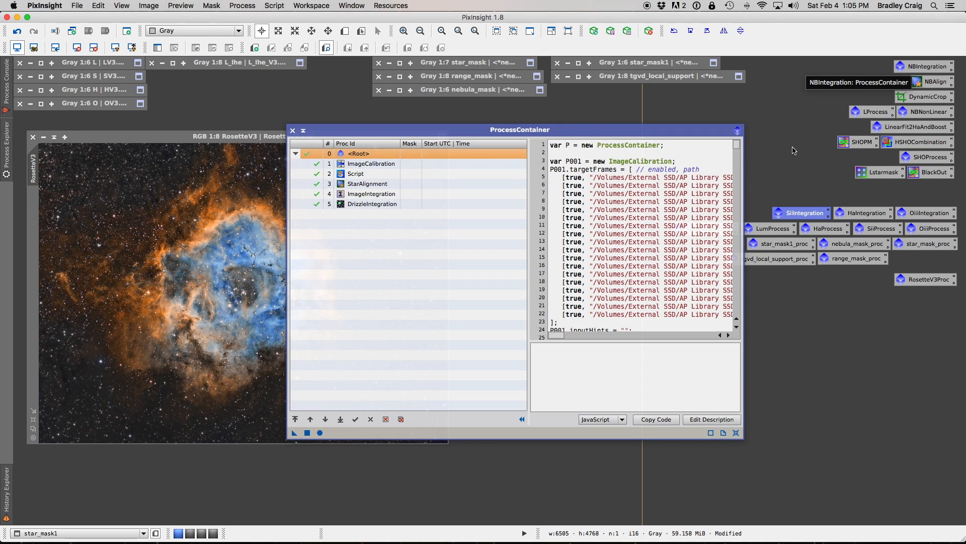
pyautogui.doubleClick(387, 166)
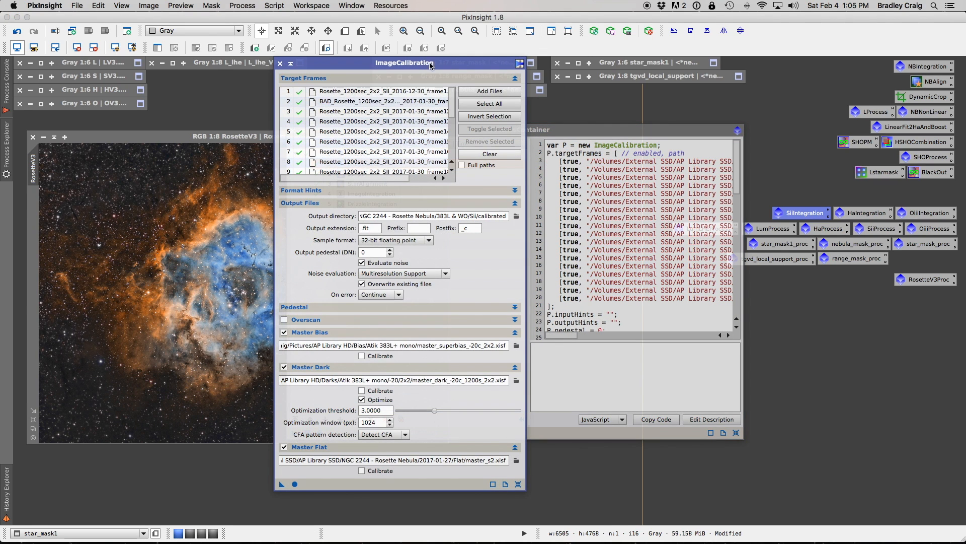
pyautogui.moveTo(430, 64); pyautogui.dragTo(230, 81)
pyautogui.moveTo(368, 136); pyautogui.dragTo(415, 150)
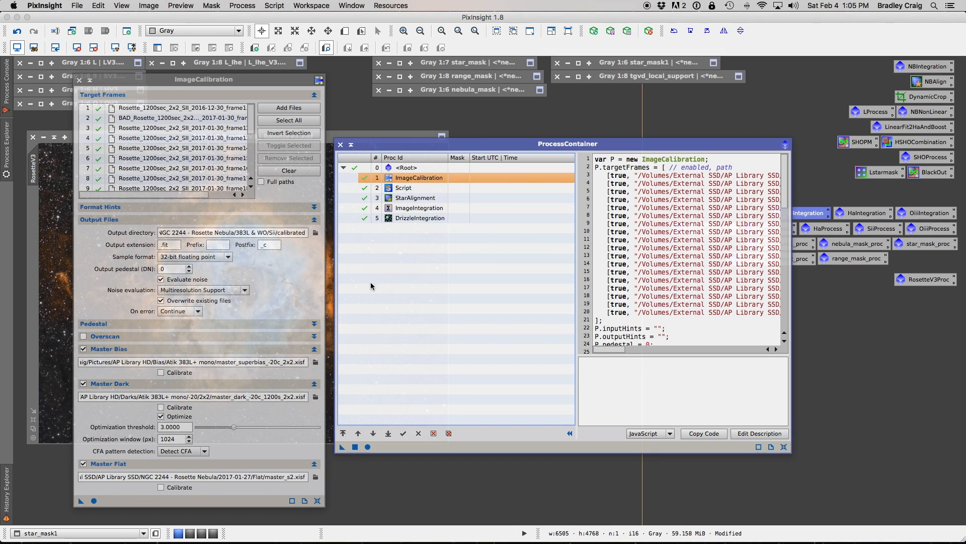
# Step: Add the open ImageCalibration instance to the container and delete the original ImageCalibration entry
pyautogui.moveTo(80, 501); pyautogui.dragTo(407, 173)
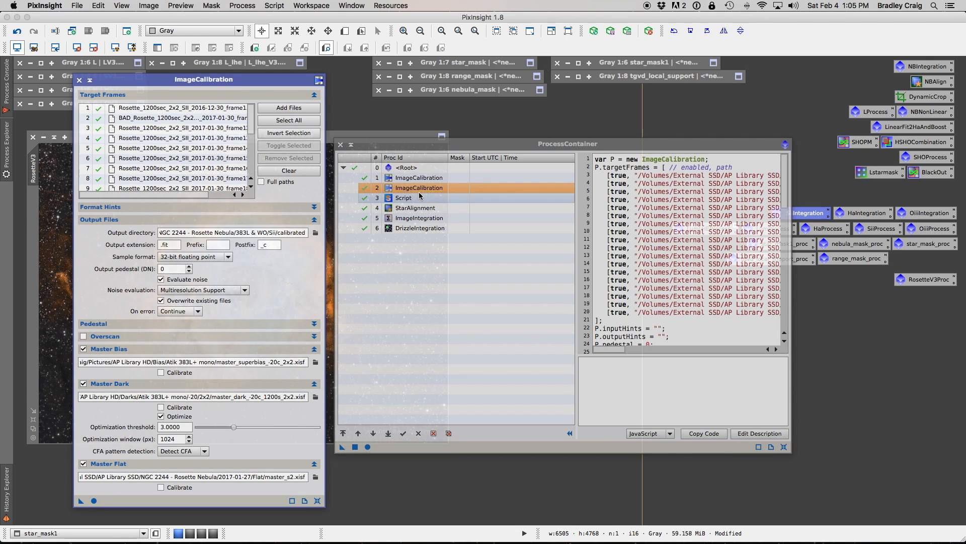
pyautogui.click(421, 178)
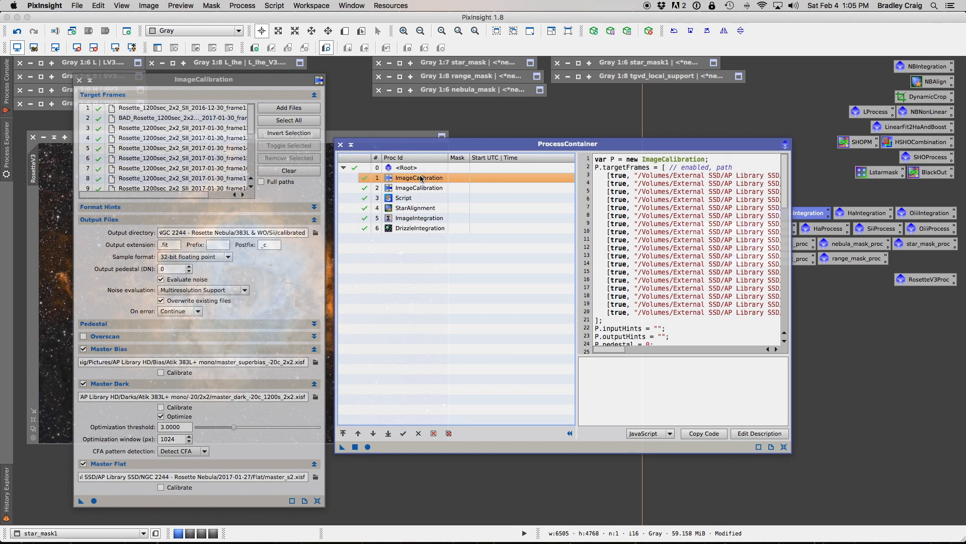
pyautogui.click(433, 433)
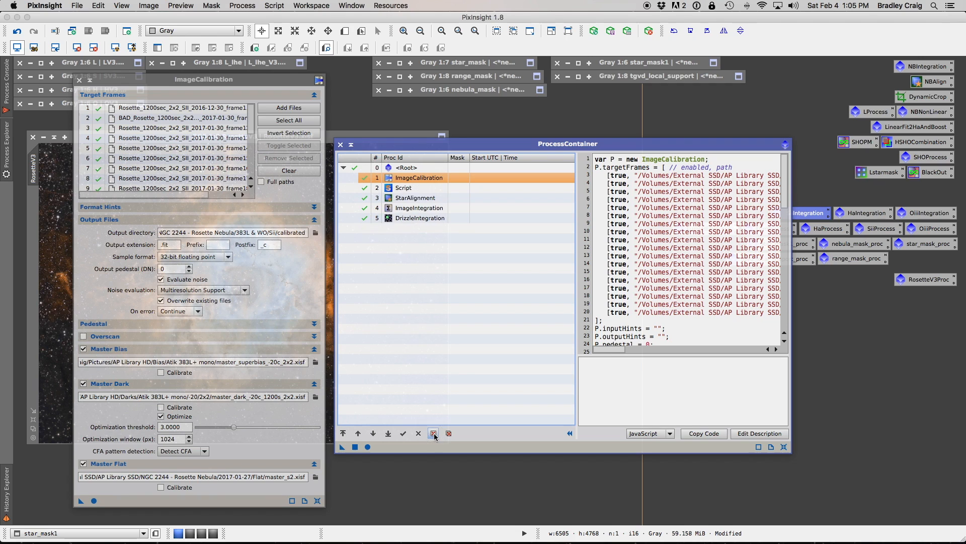
# Step: Repeat the ImageCalibration replacement in the container, comparing both entries before deleting the first, and close the ImageCalibration window
pyautogui.moveTo(80, 500); pyautogui.dragTo(408, 181)
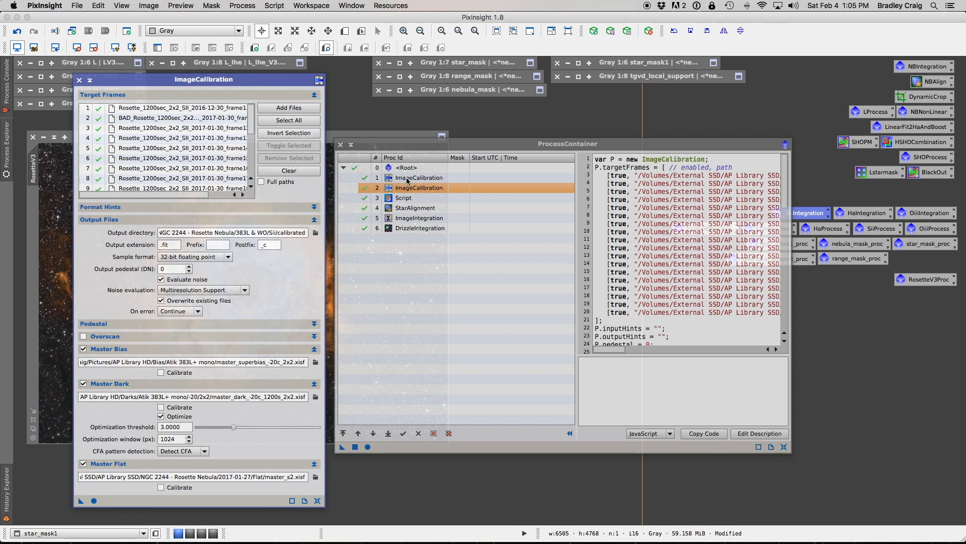
pyautogui.click(406, 178)
pyautogui.click(408, 188)
pyautogui.click(413, 178)
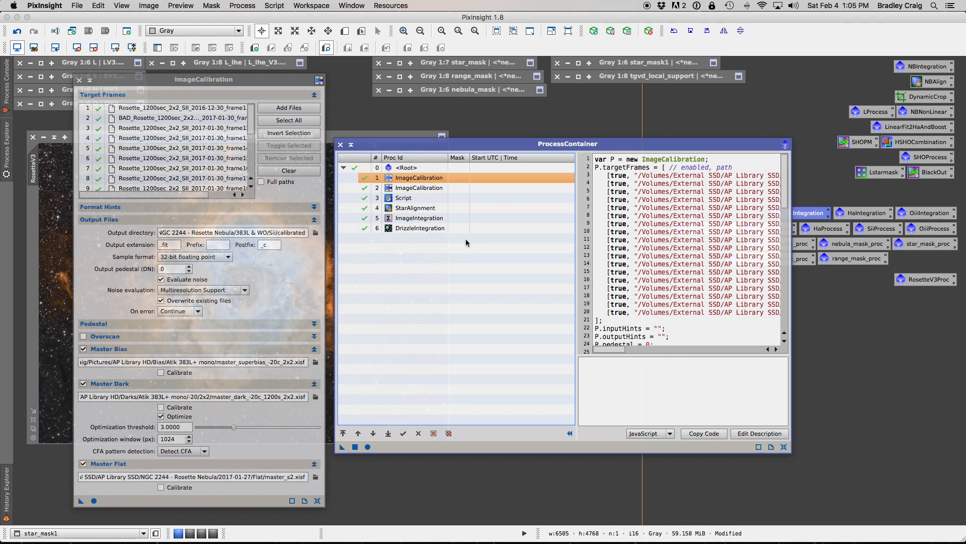
pyautogui.click(433, 434)
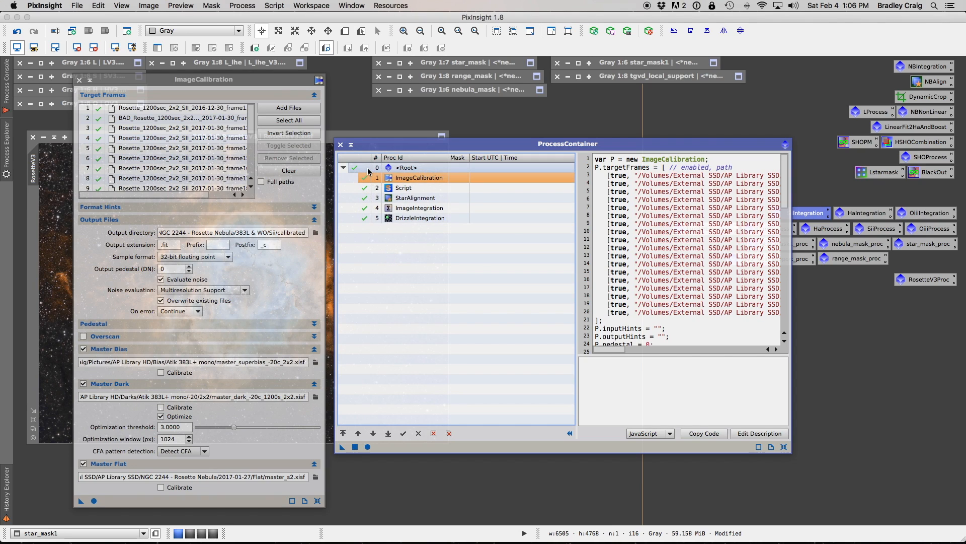
pyautogui.click(80, 81)
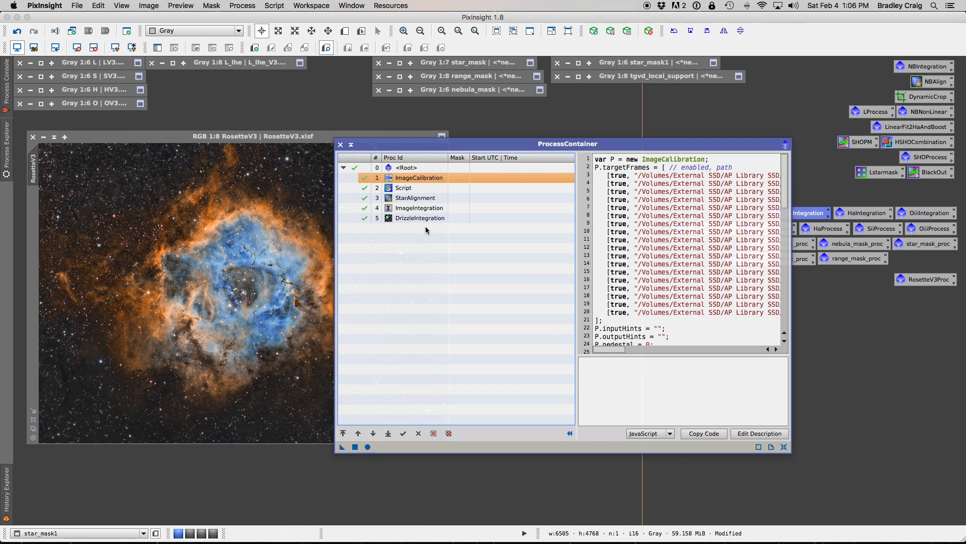
# Step: Step through the container's Script, StarAlignment, ImageIntegration and DrizzleIntegration entries to examine the code of each process
pyautogui.moveTo(442, 148); pyautogui.dragTo(412, 143)
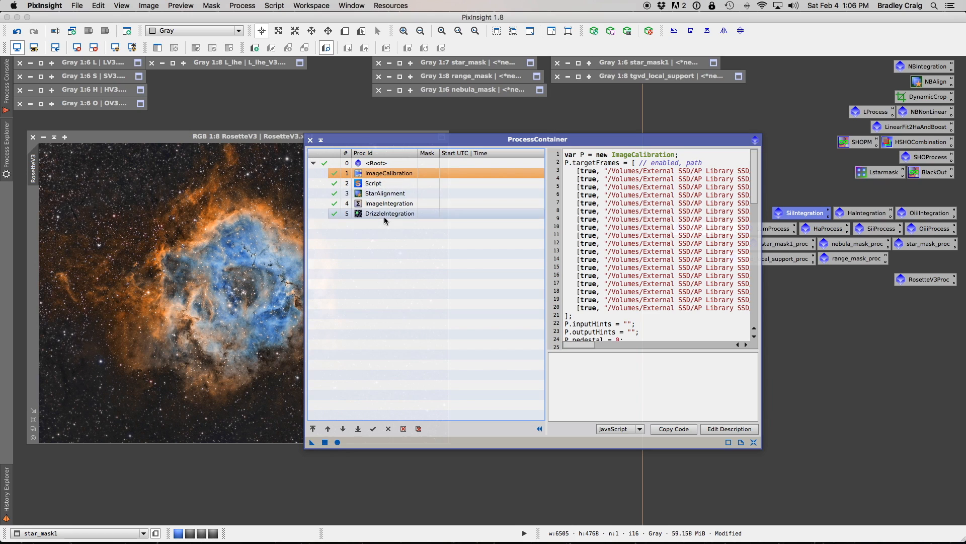
pyautogui.click(387, 185)
pyautogui.click(383, 194)
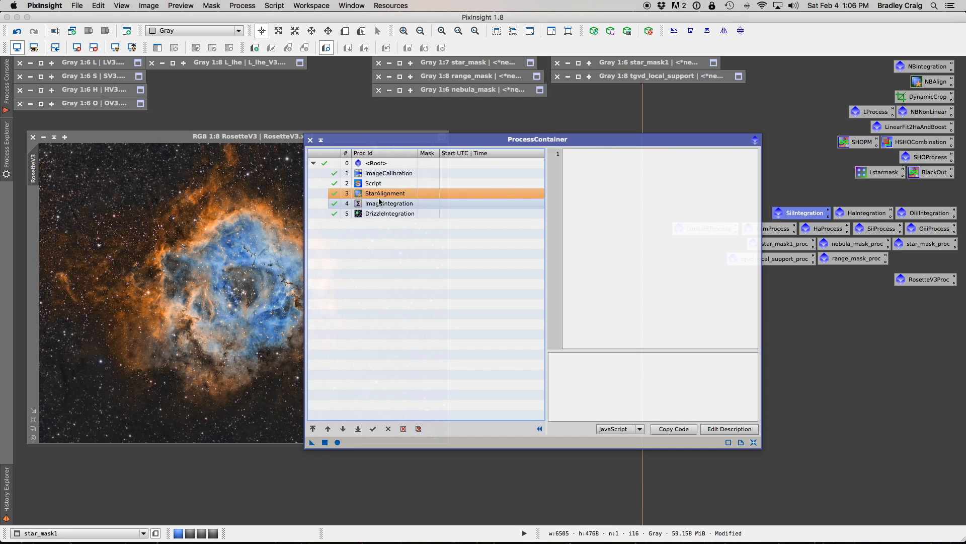
pyautogui.click(379, 204)
pyautogui.click(386, 214)
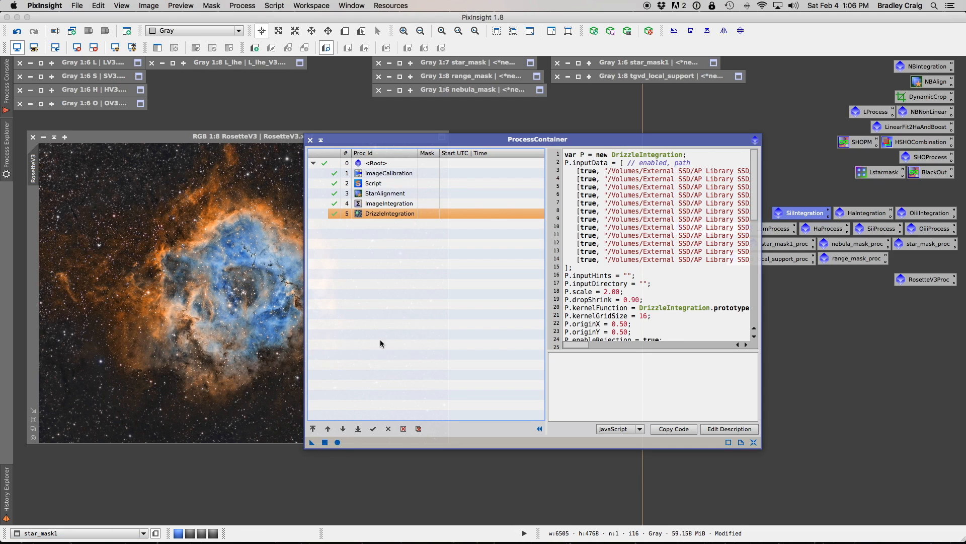
pyautogui.click(378, 194)
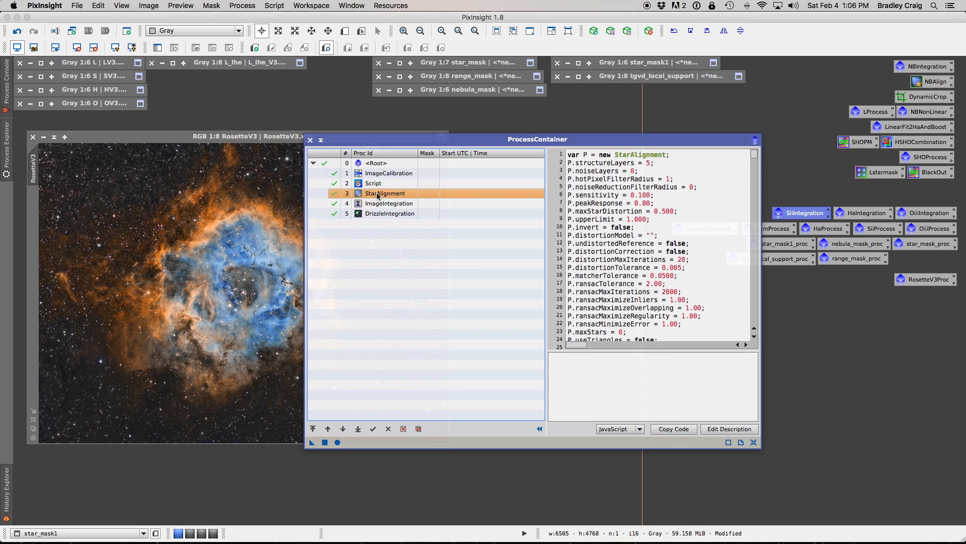
pyautogui.click(377, 204)
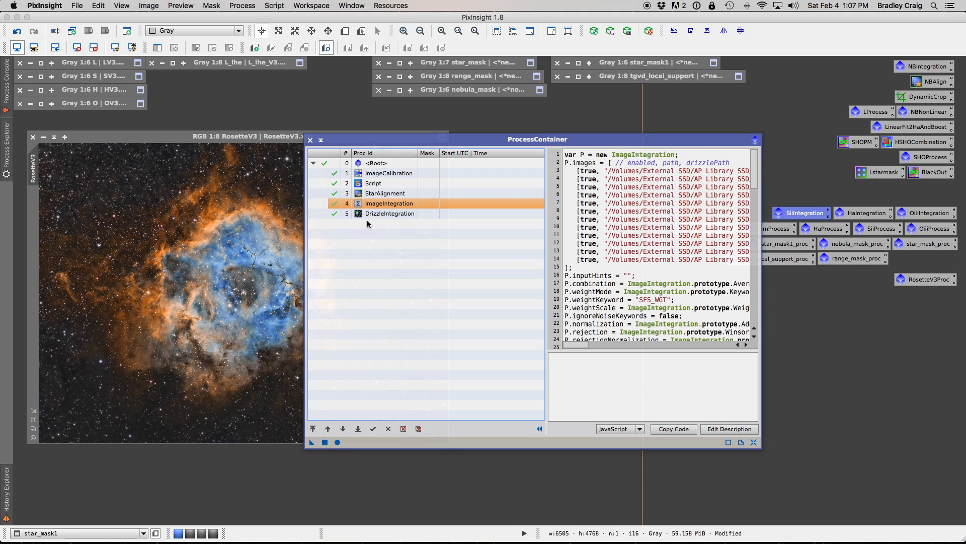
# Step: Disable ImageCalibration, Script, StarAlignment and ImageIntegration in the container, leaving only DrizzleIntegration enabled
pyautogui.click(337, 174)
pyautogui.click(335, 173)
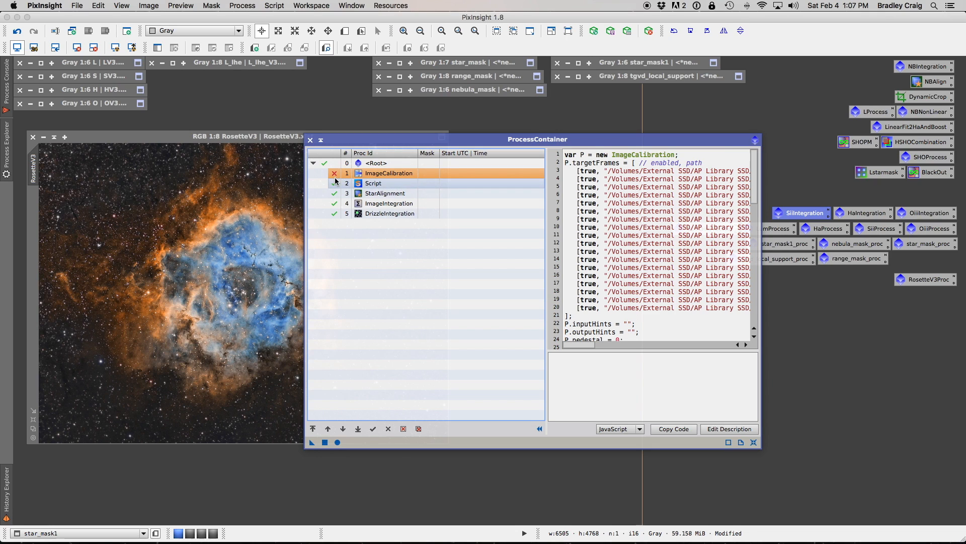
pyautogui.click(335, 185)
pyautogui.click(335, 184)
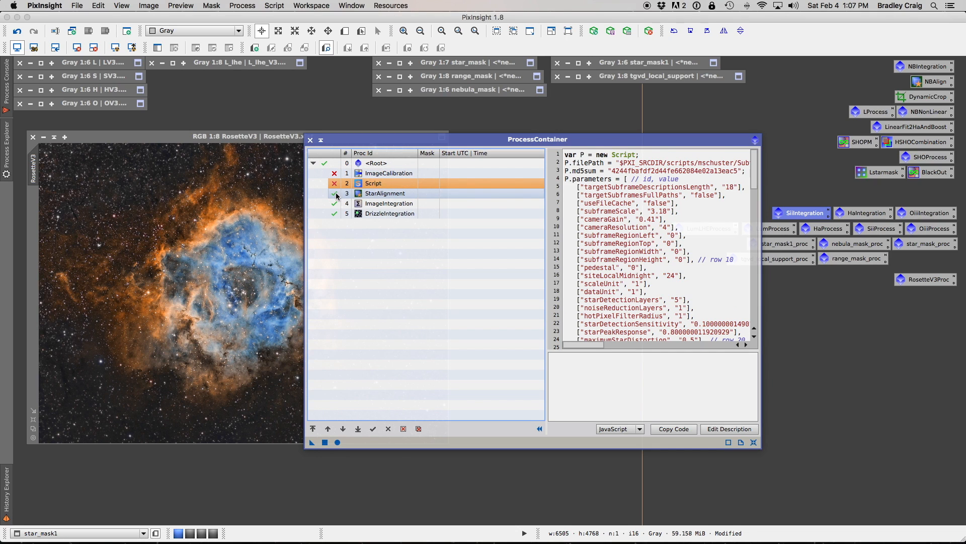
pyautogui.click(335, 195)
pyautogui.click(335, 194)
pyautogui.click(334, 203)
pyautogui.click(335, 204)
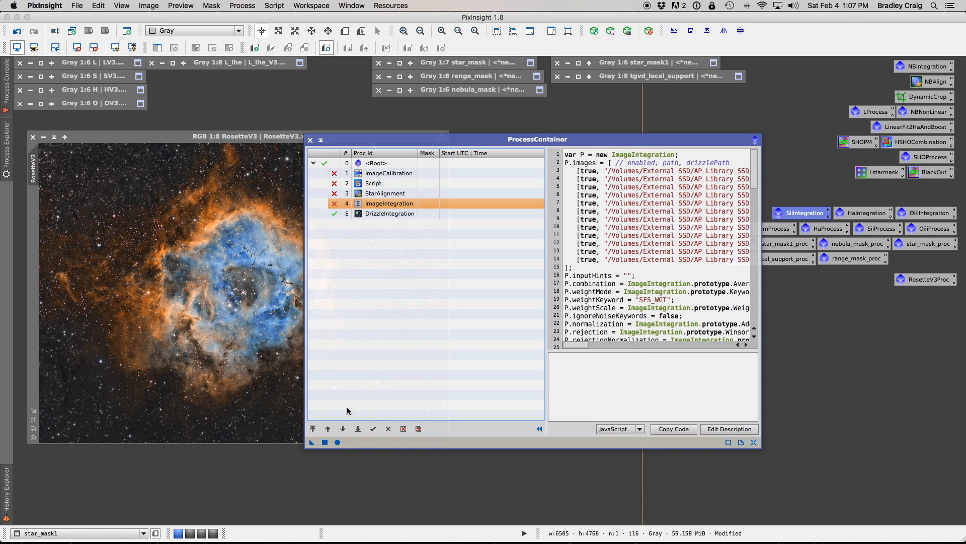
# Step: Run the container globally, view drizzle_integration with an auto-stretch, close both drizzle images and minimize star_mask1
pyautogui.moveTo(337, 442); pyautogui.dragTo(345, 456)
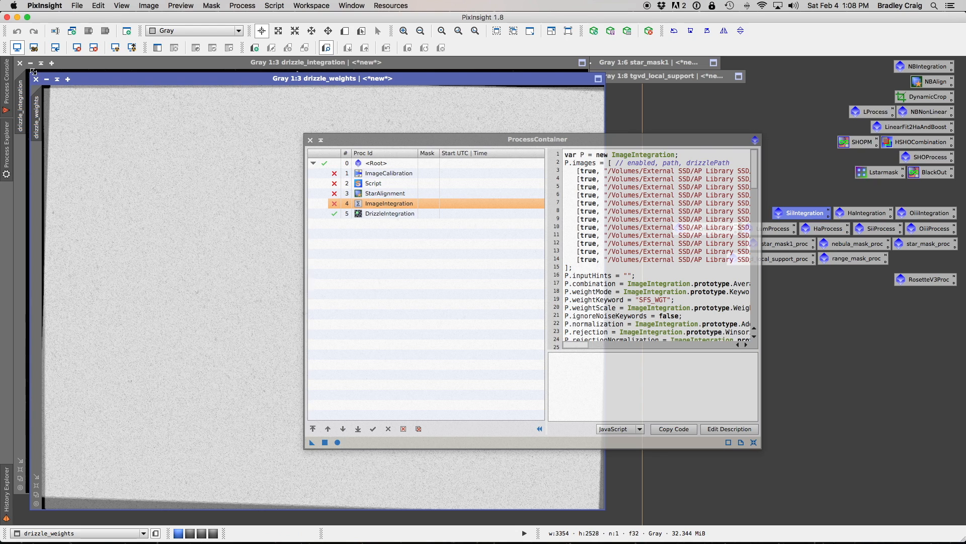
pyautogui.click(36, 79)
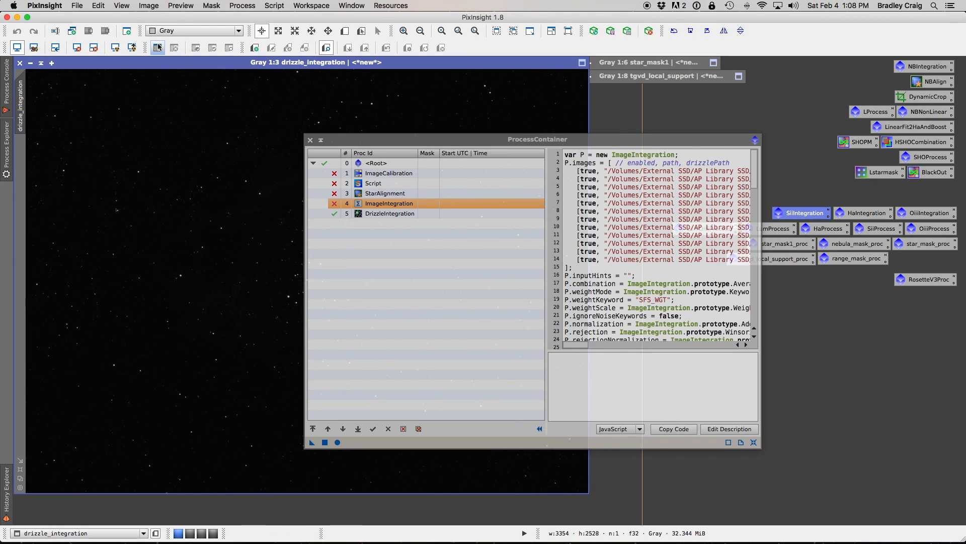
pyautogui.click(115, 49)
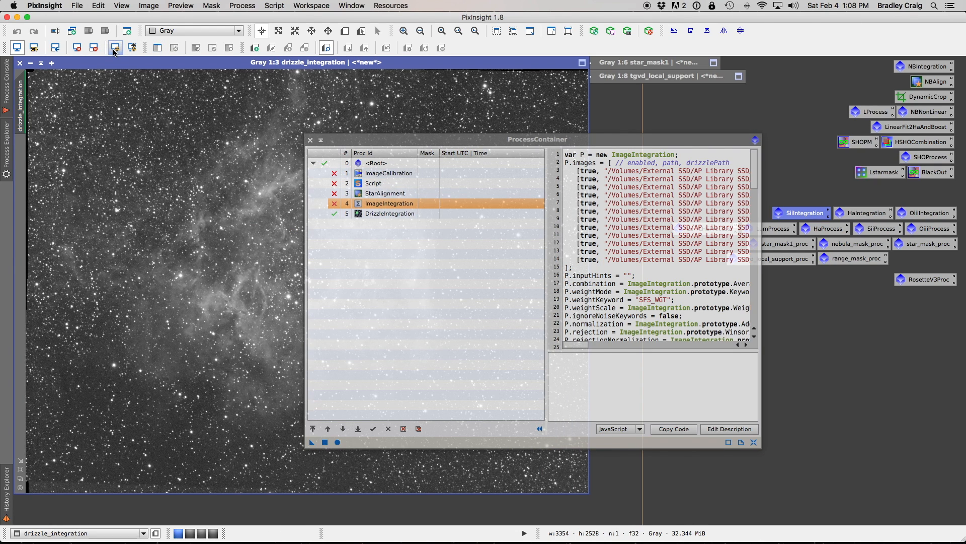
pyautogui.click(20, 63)
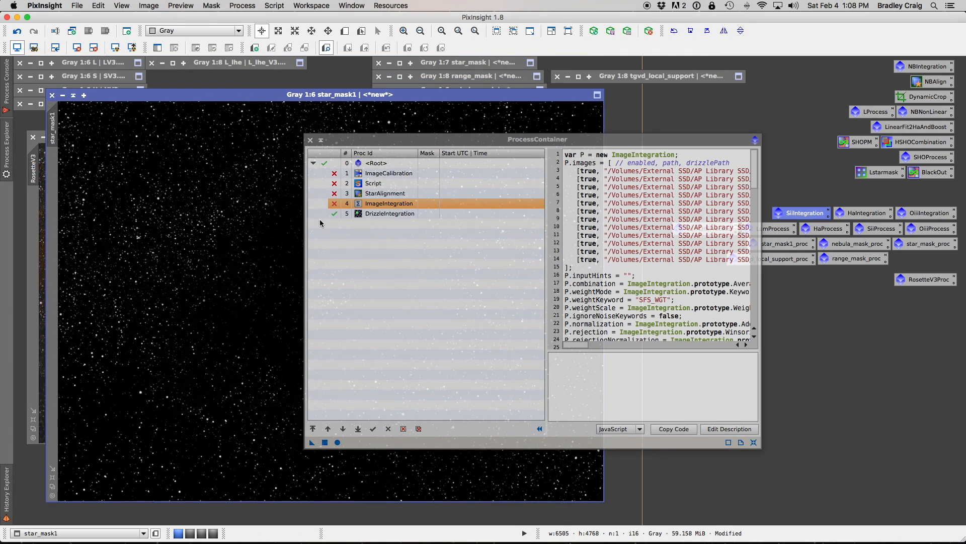
pyautogui.click(62, 95)
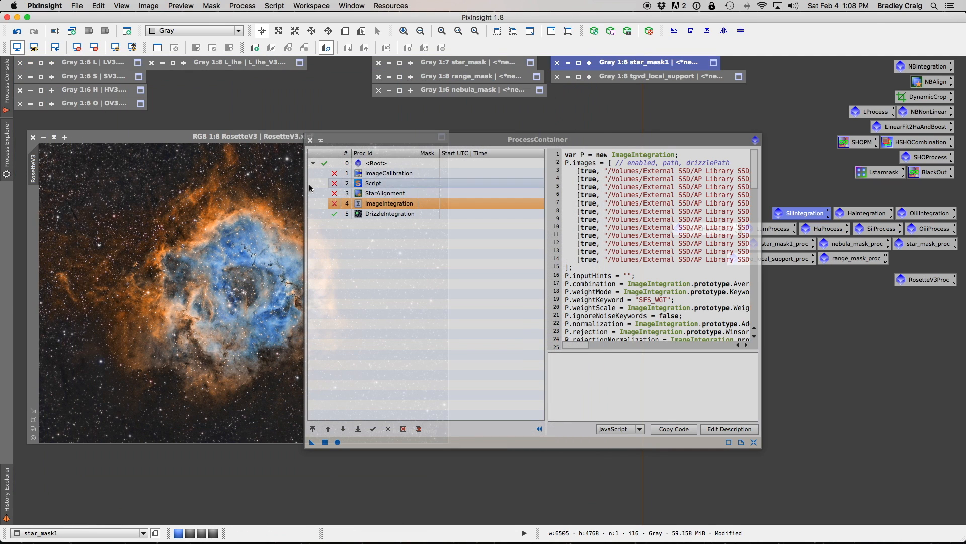
# Step: Re-enable ImageIntegration, try to update the SiiIntegration icon with the edited container, and close the container window
pyautogui.click(335, 203)
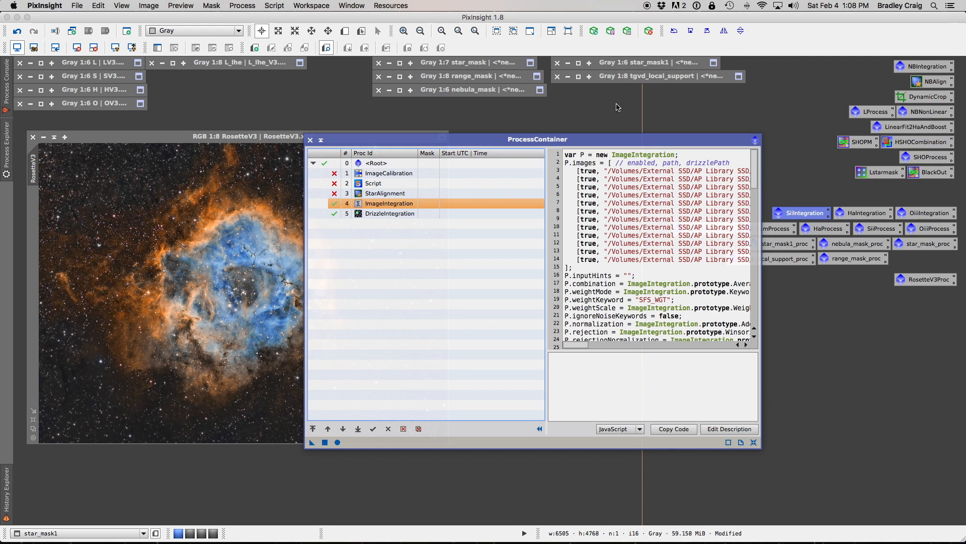
pyautogui.moveTo(586, 140); pyautogui.dragTo(524, 119)
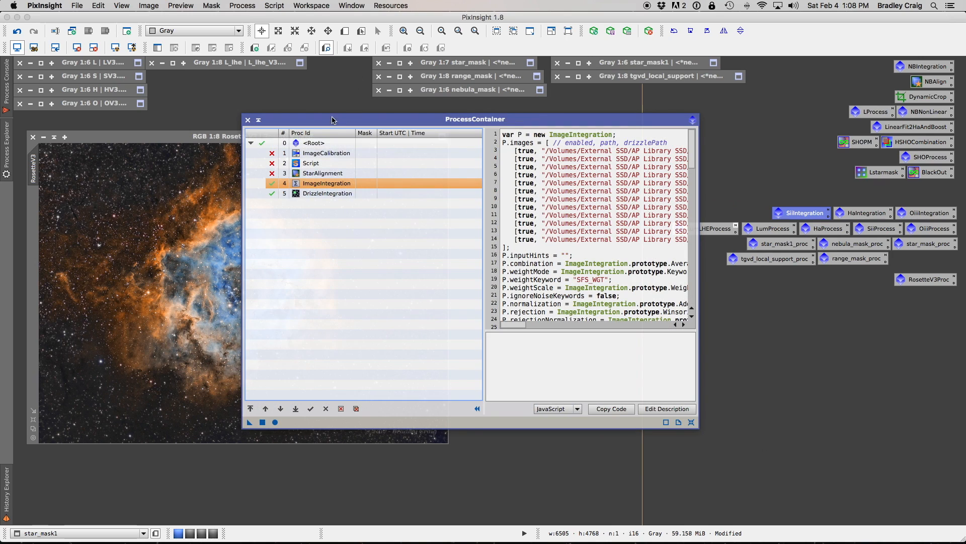
pyautogui.moveTo(250, 423); pyautogui.dragTo(808, 211)
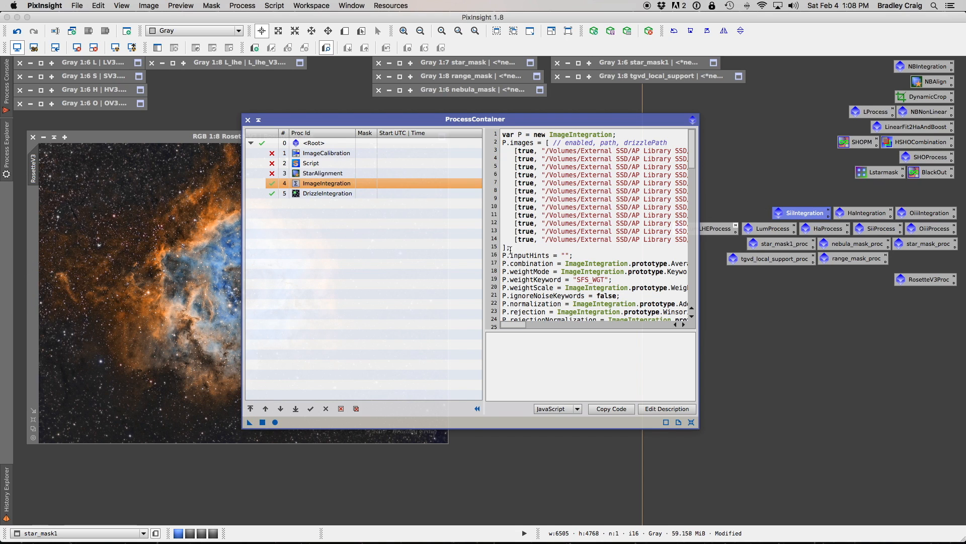
pyautogui.click(248, 119)
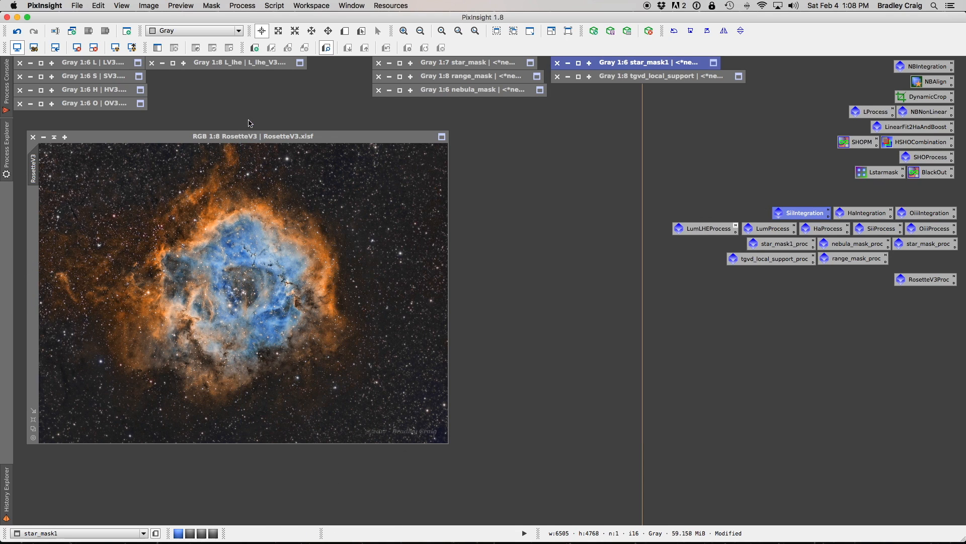
# Step: Compare the NBIntegration template container with the SiiIntegration, HaIntegration and OiiiIntegration containers, and close the window
pyautogui.doubleClick(906, 66)
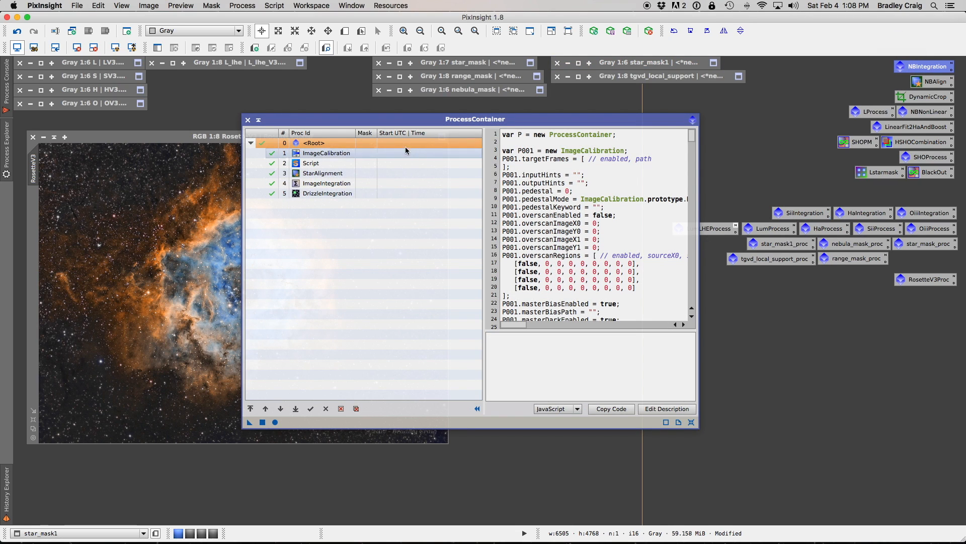
pyautogui.doubleClick(805, 216)
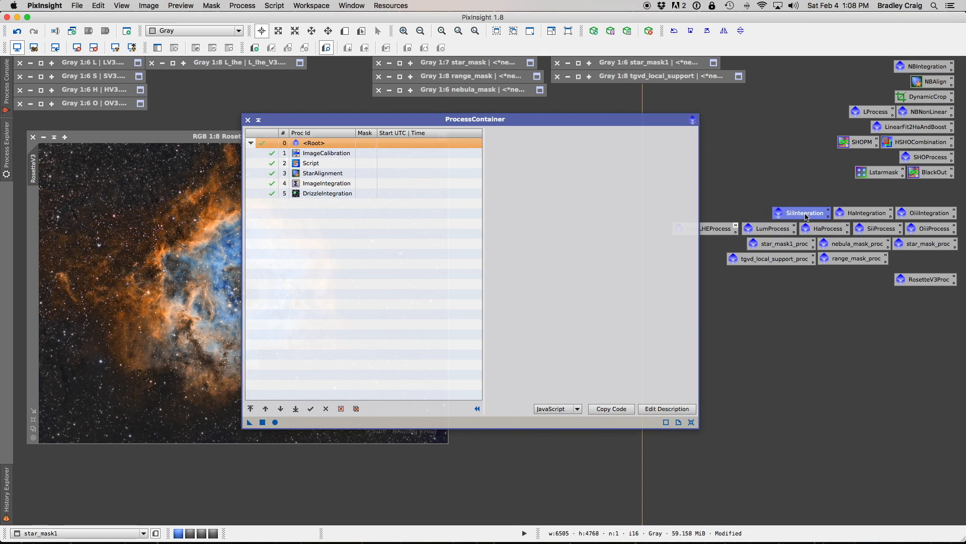
pyautogui.doubleClick(866, 217)
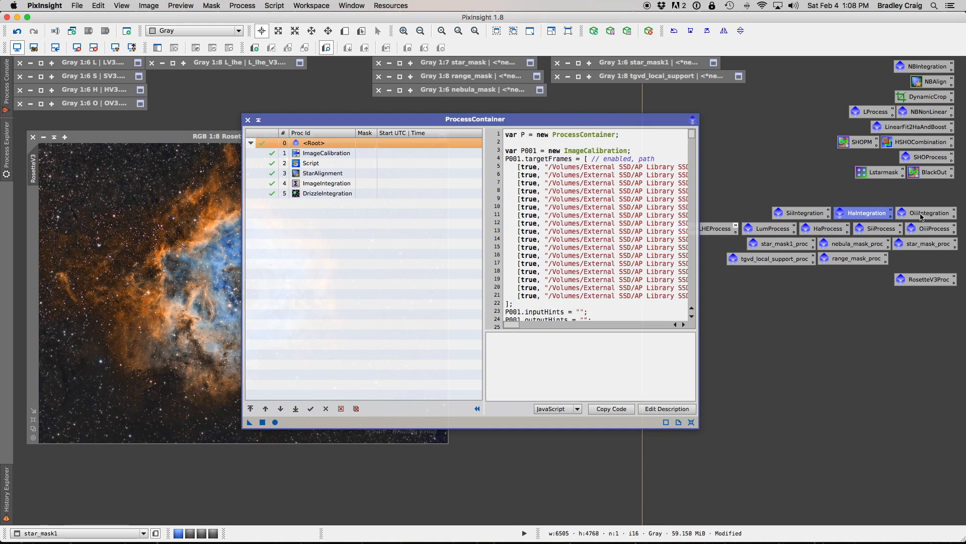
pyautogui.doubleClick(924, 214)
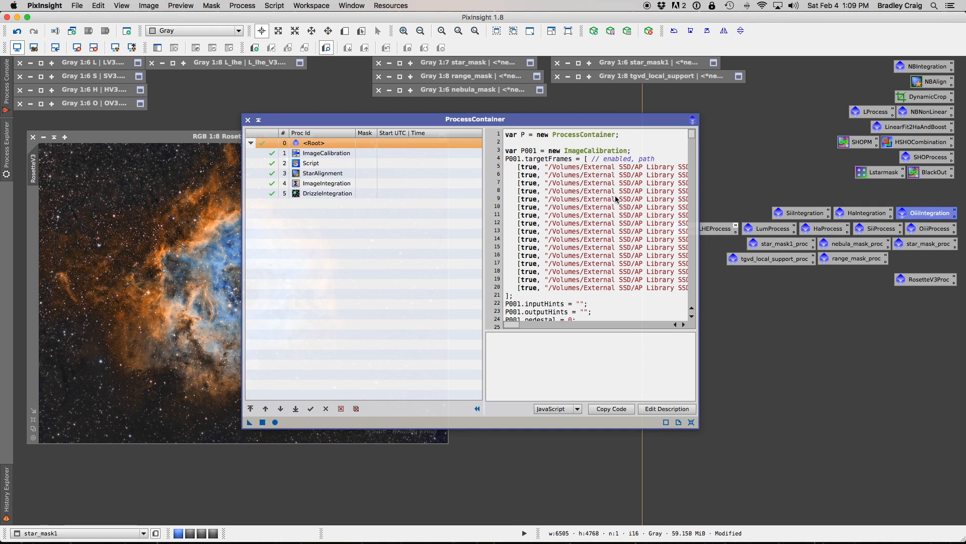
pyautogui.click(778, 213)
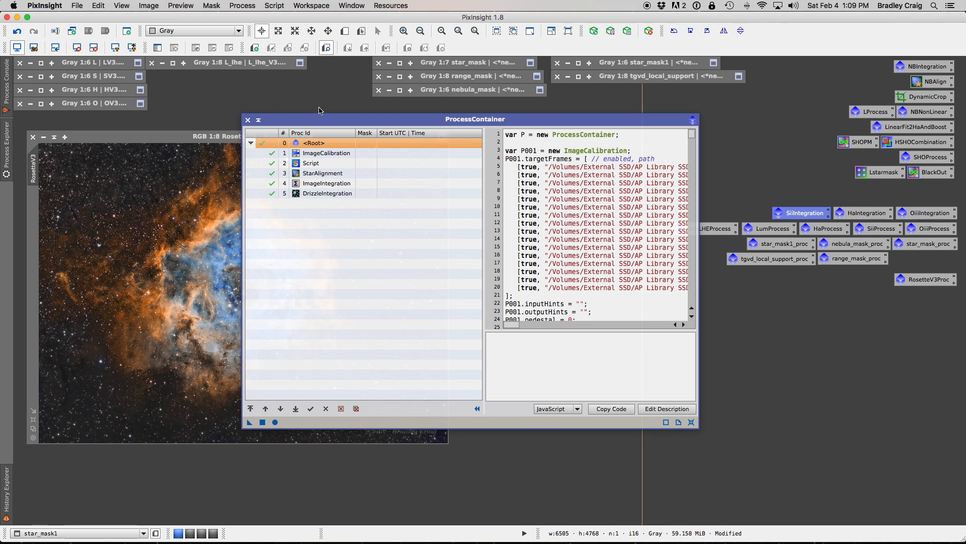
pyautogui.click(247, 120)
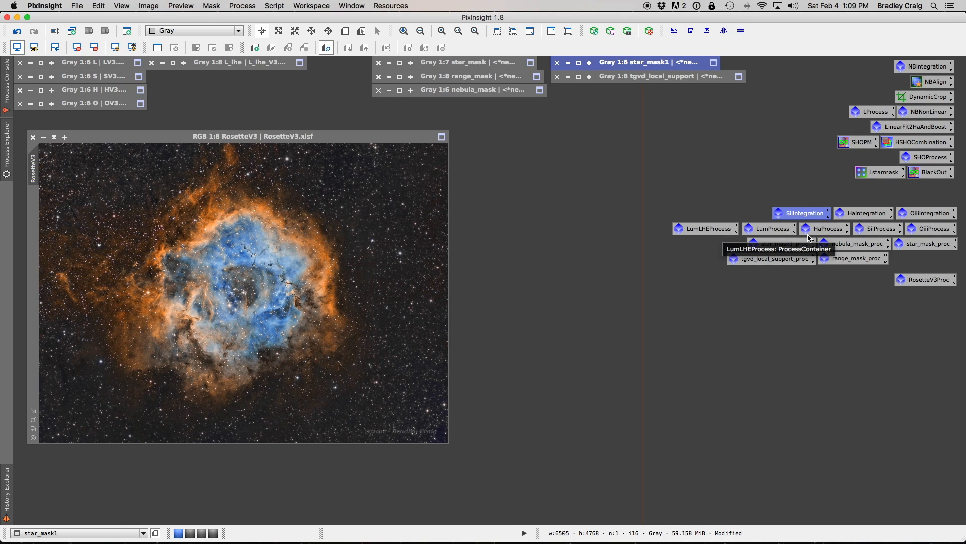
# Step: Open the HaProcess container, then the NBNonLinear template, and examine the template's NoOperation, ImageIdentifier, ScreenTransferFunction, first HistogramTransformation and MultiscaleLinearTransform entries
pyautogui.doubleClick(828, 229)
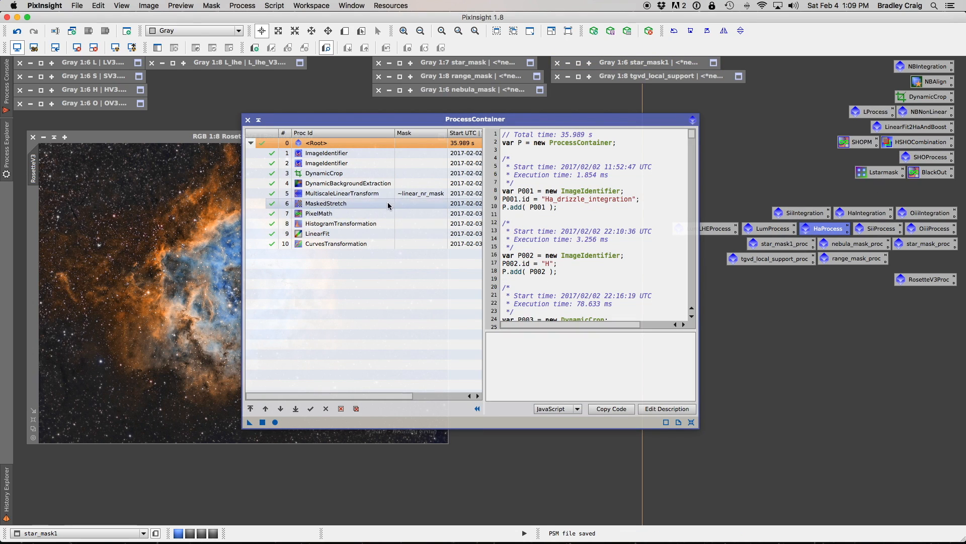
pyautogui.doubleClick(936, 113)
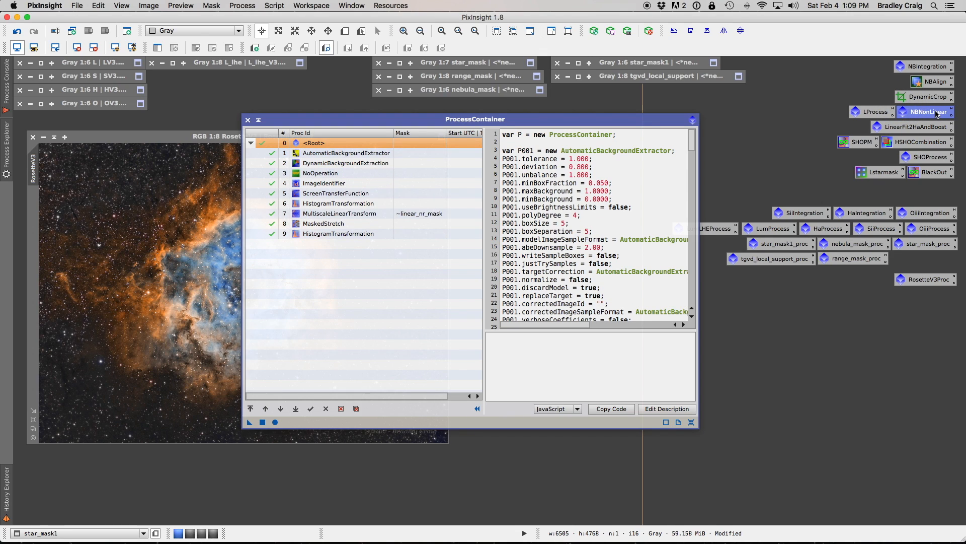
pyautogui.click(337, 174)
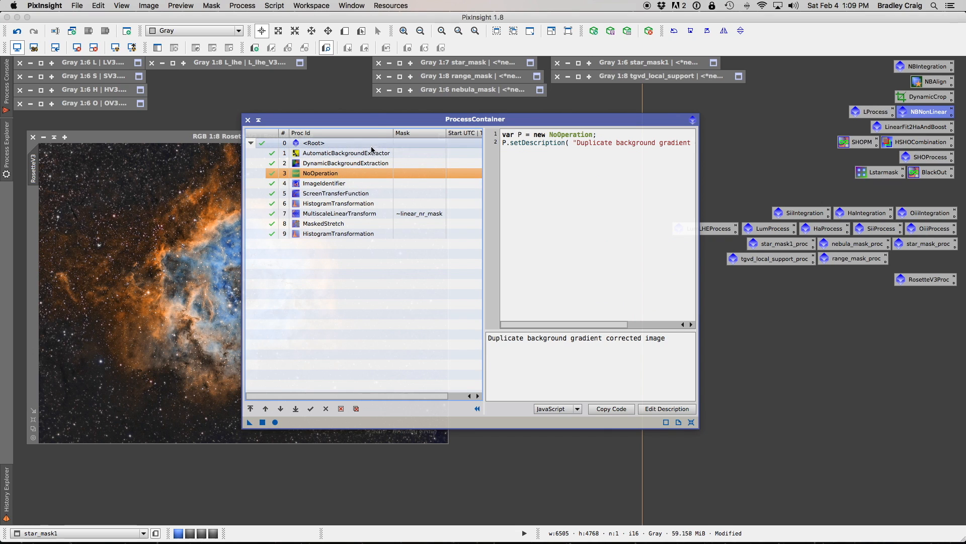
pyautogui.moveTo(375, 122); pyautogui.dragTo(397, 146)
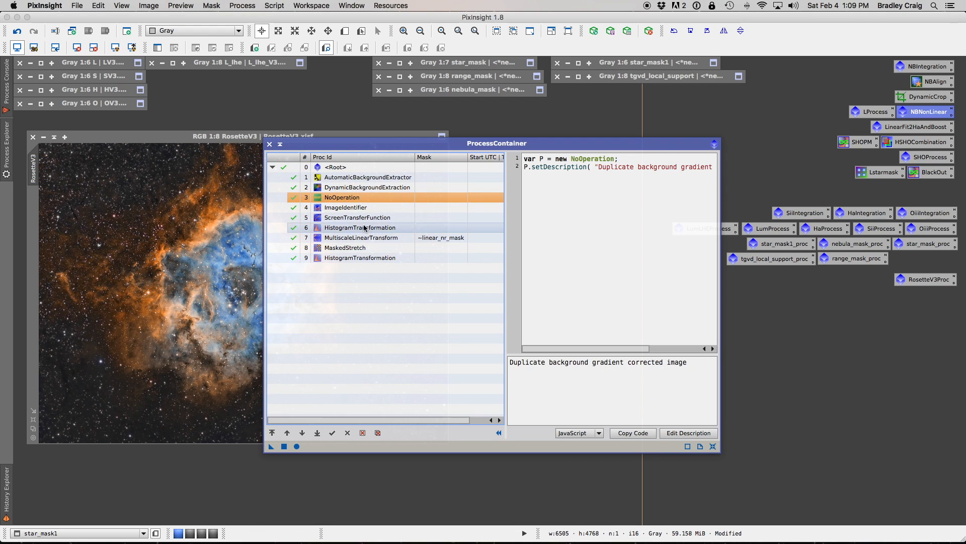
pyautogui.click(355, 210)
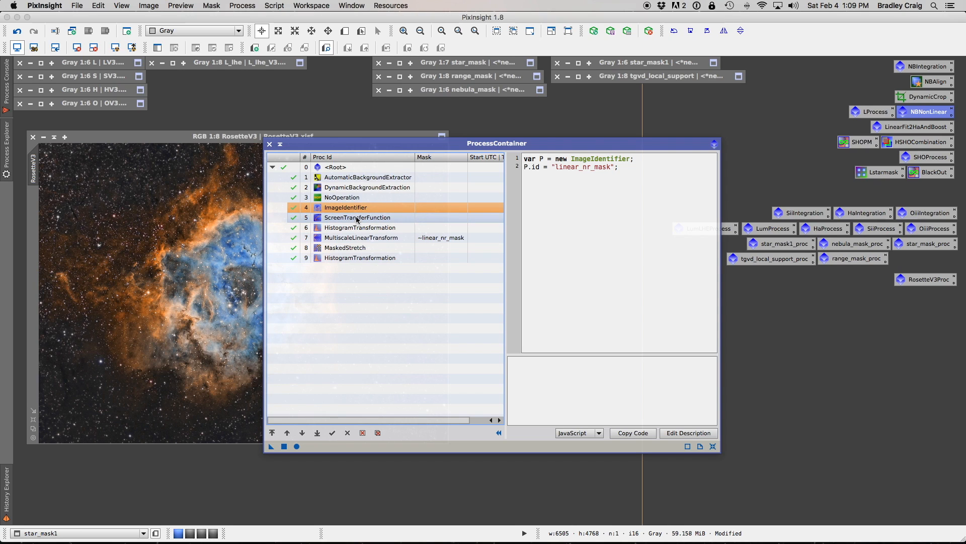
pyautogui.click(354, 219)
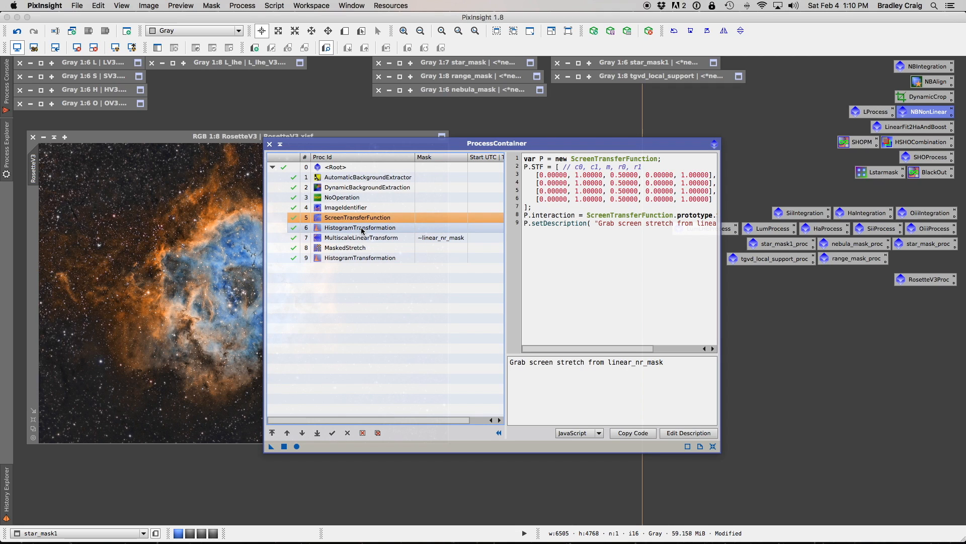
pyautogui.click(363, 229)
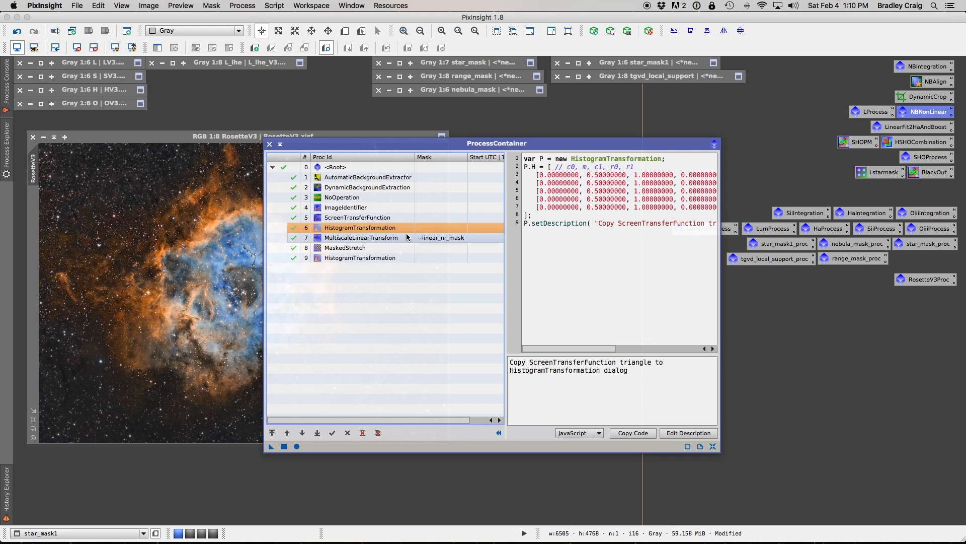
pyautogui.click(384, 240)
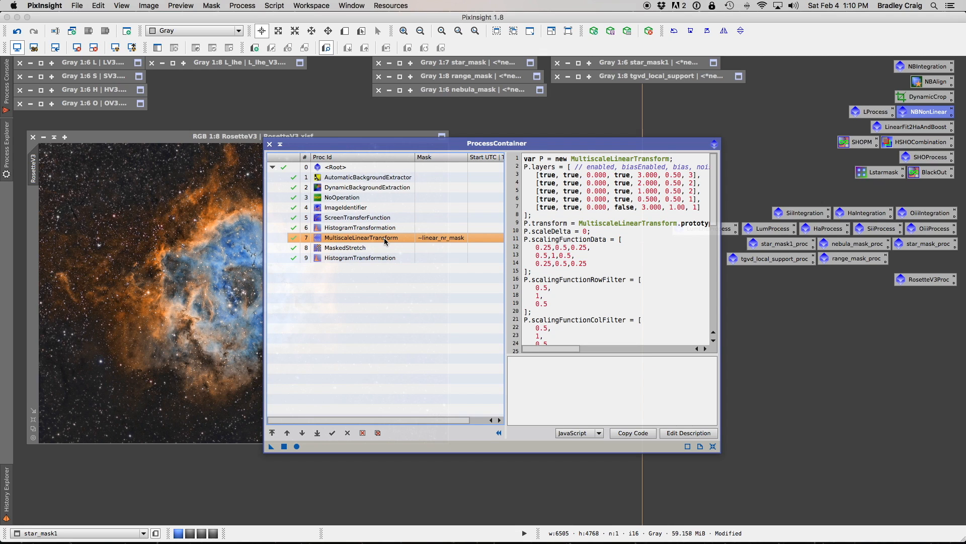
# Step: Compare the settings of the MaskedStretch entry and the final HistogramTransformation entry in the NBNonLinear template
pyautogui.click(366, 249)
pyautogui.click(363, 256)
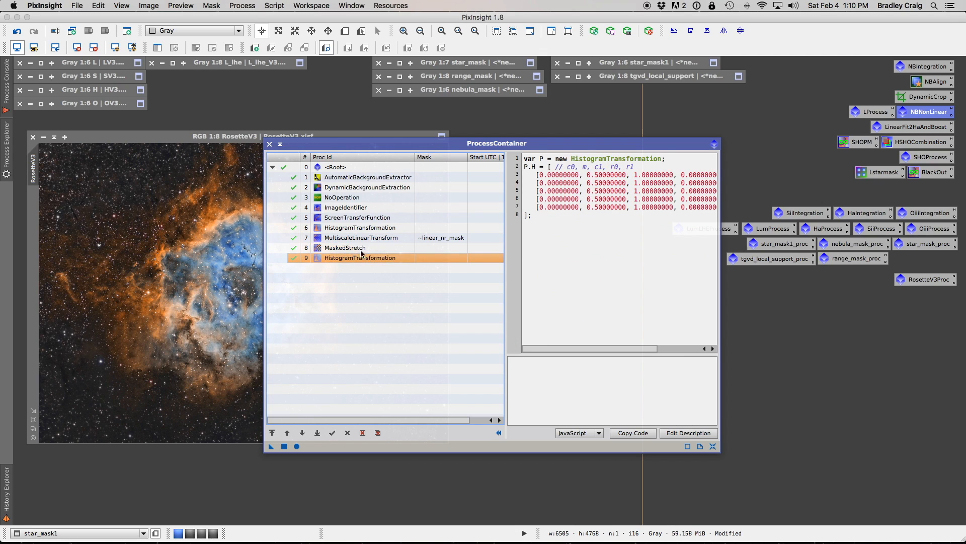
pyautogui.click(357, 250)
pyautogui.click(356, 253)
pyautogui.click(356, 251)
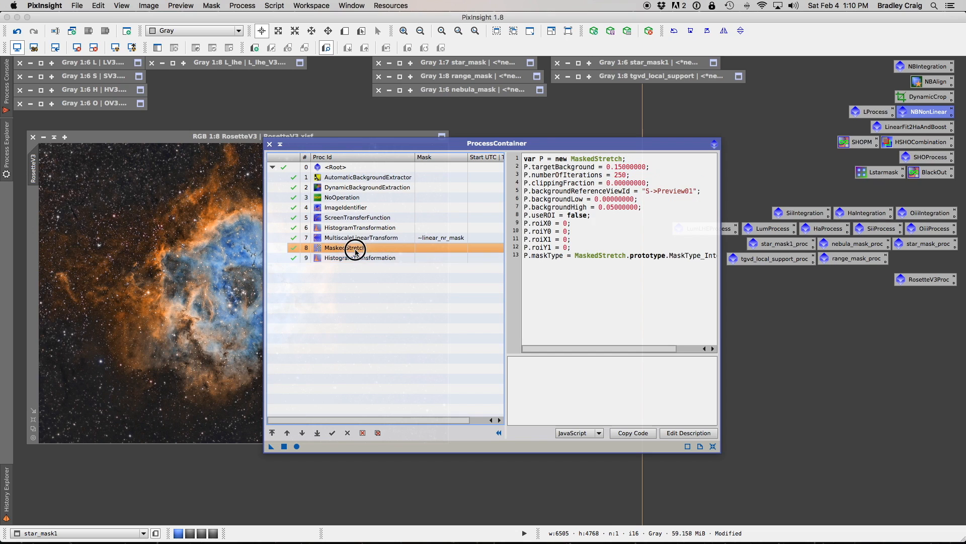
pyautogui.click(357, 256)
pyautogui.click(357, 251)
pyautogui.click(358, 257)
pyautogui.click(356, 250)
pyautogui.click(357, 257)
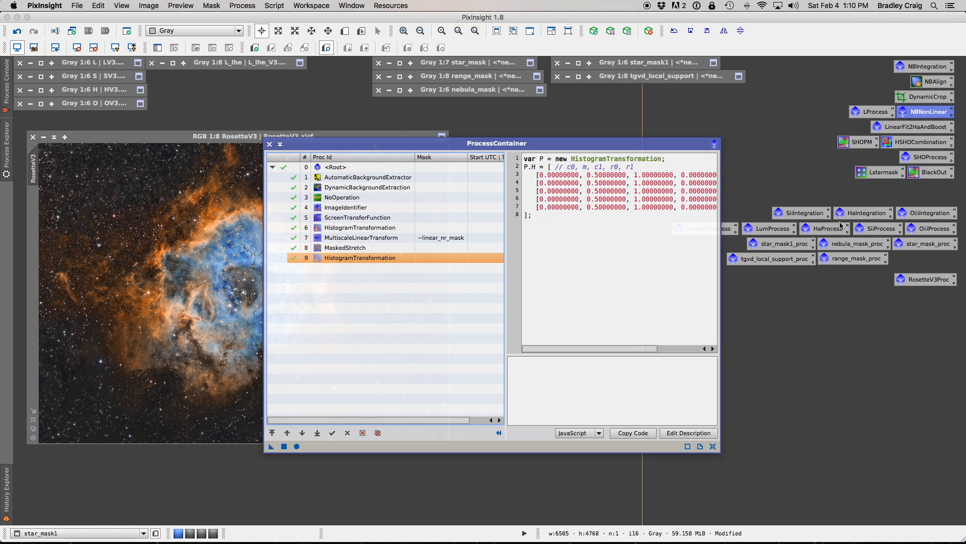
# Step: Open the HaIntegration and HaProcess containers, and examine HaProcess's PixelMath, MaskedStretch, HistogramTransformation and LinearFit entries
pyautogui.doubleClick(865, 215)
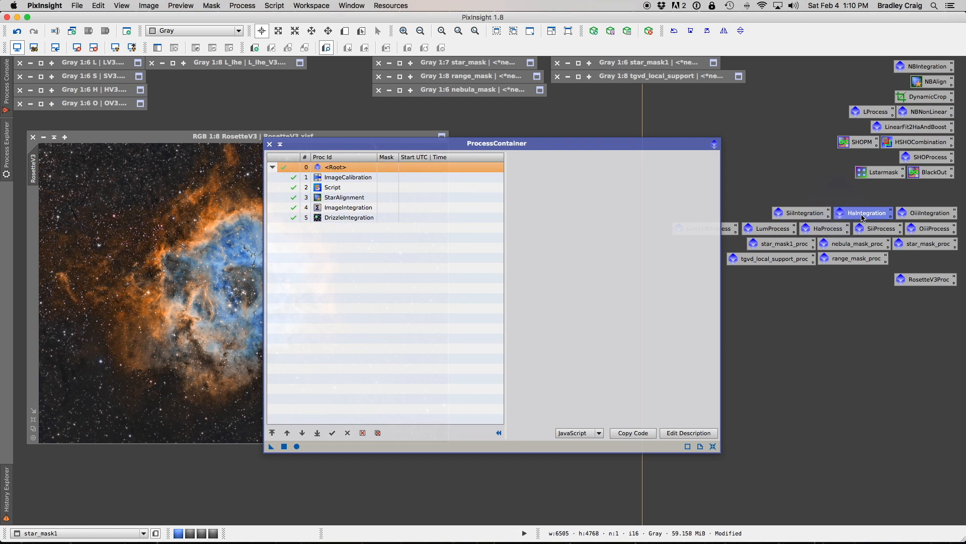
pyautogui.doubleClick(829, 229)
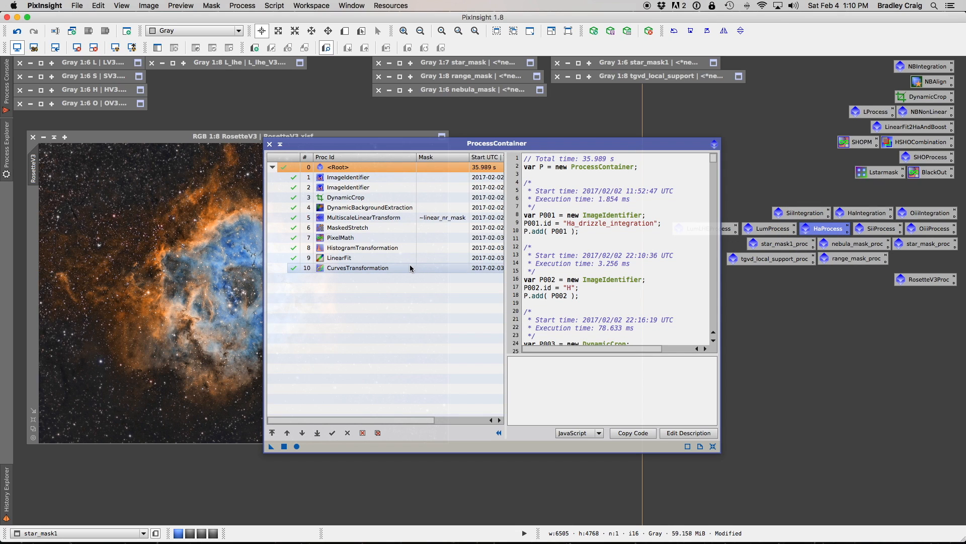
pyautogui.click(375, 237)
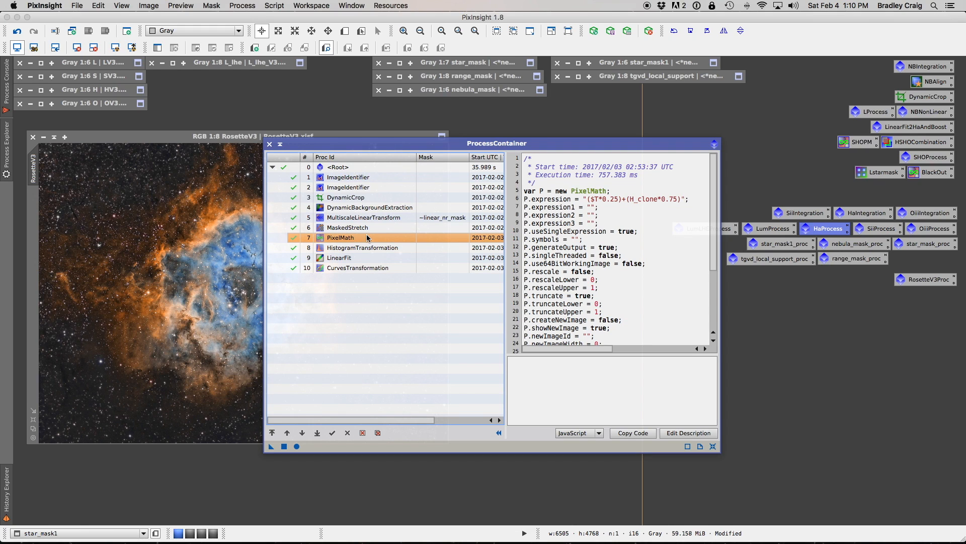
pyautogui.click(363, 229)
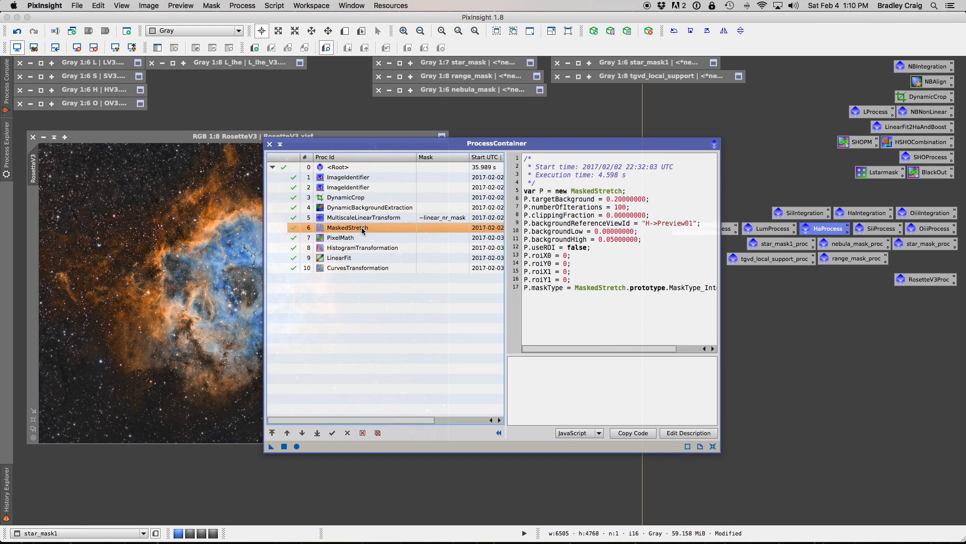
pyautogui.click(361, 237)
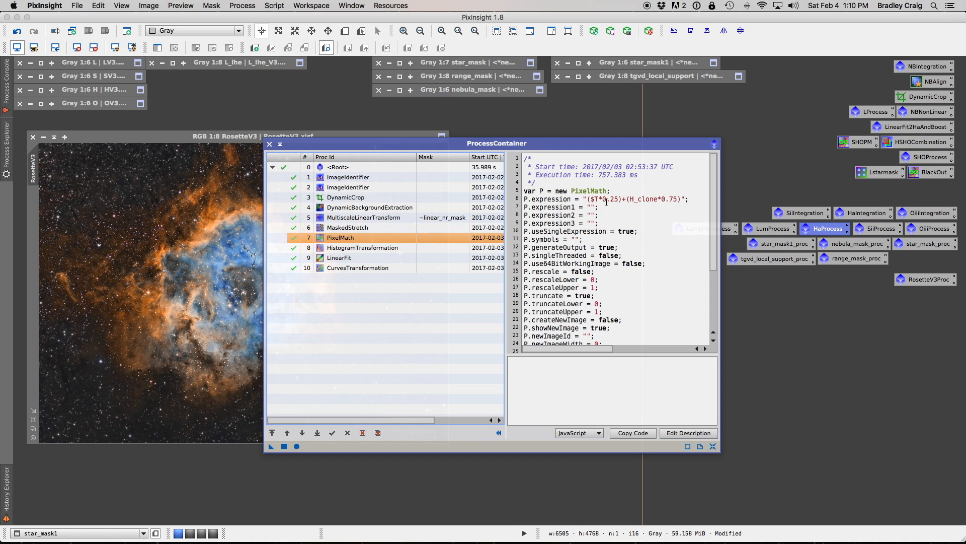
pyautogui.click(411, 248)
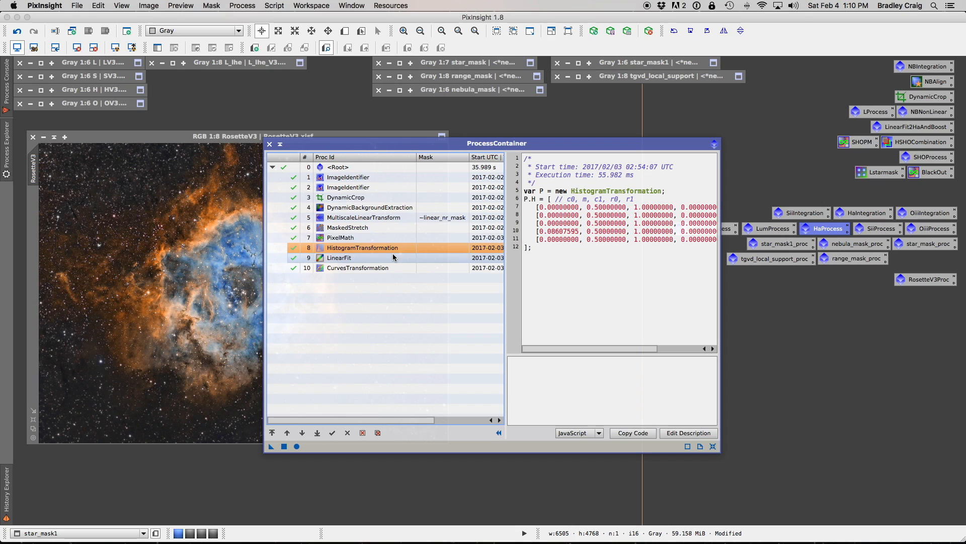
pyautogui.click(393, 255)
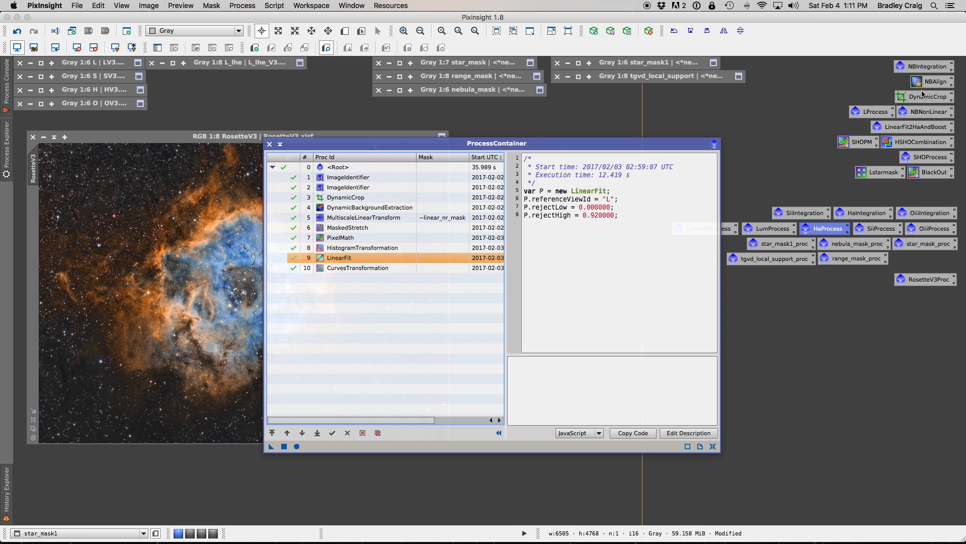
# Step: Inspect CurvesTransformation in the LinearFit2HaAndBoost template, try nesting a copy of the container in its own list, and remove it before closing
pyautogui.click(269, 144)
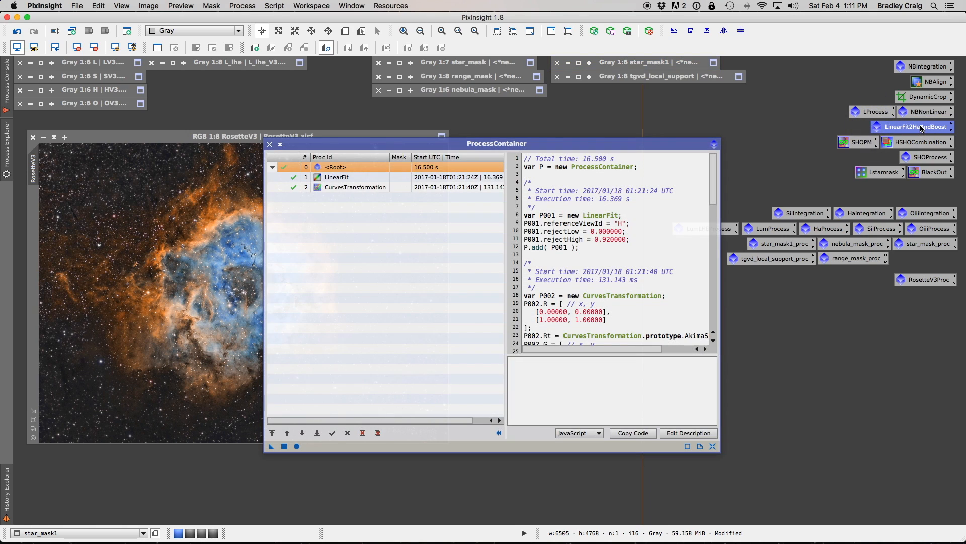
pyautogui.click(347, 188)
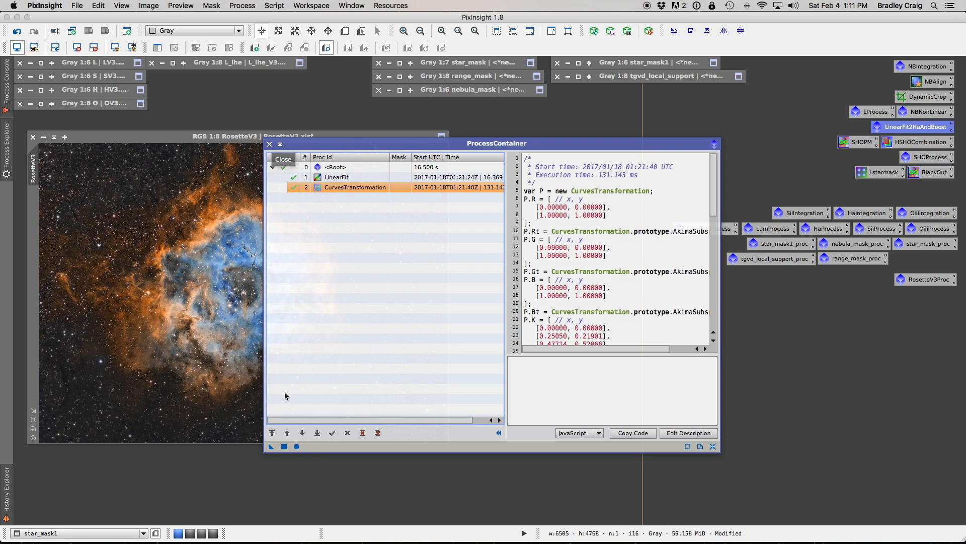
pyautogui.moveTo(271, 446); pyautogui.dragTo(286, 397)
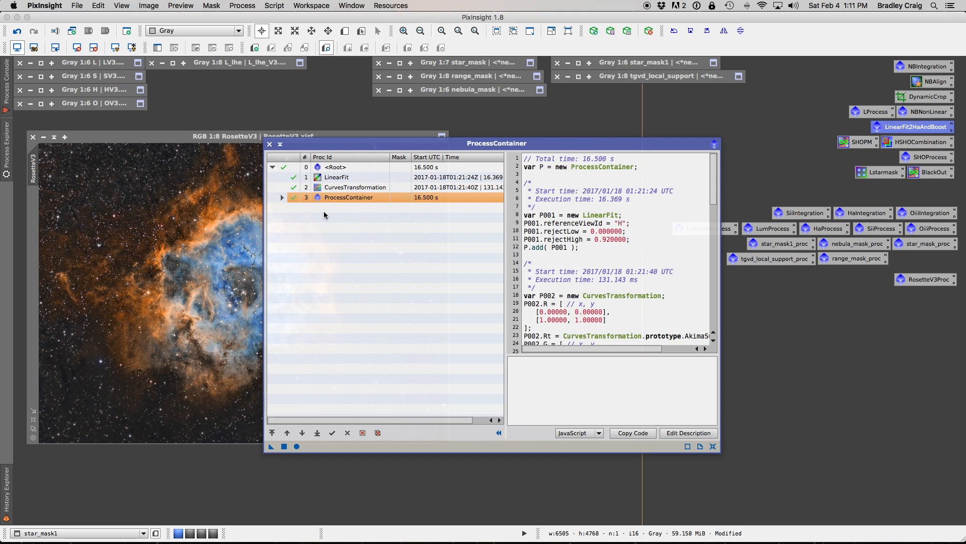
pyautogui.click(363, 433)
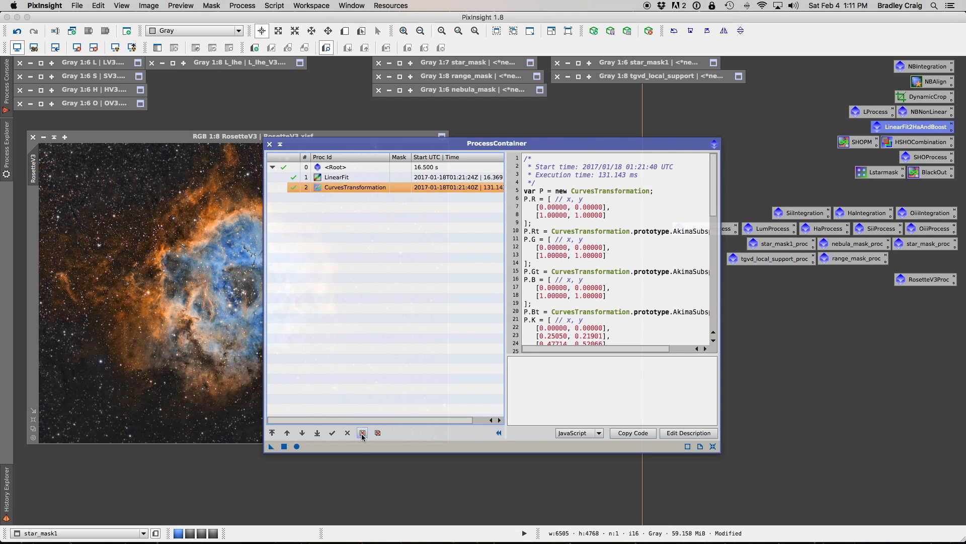
pyautogui.click(271, 144)
# Step: Look over the SHOProcess, Lstarmask and BlackOut icons among the workflow templates
pyautogui.click(935, 161)
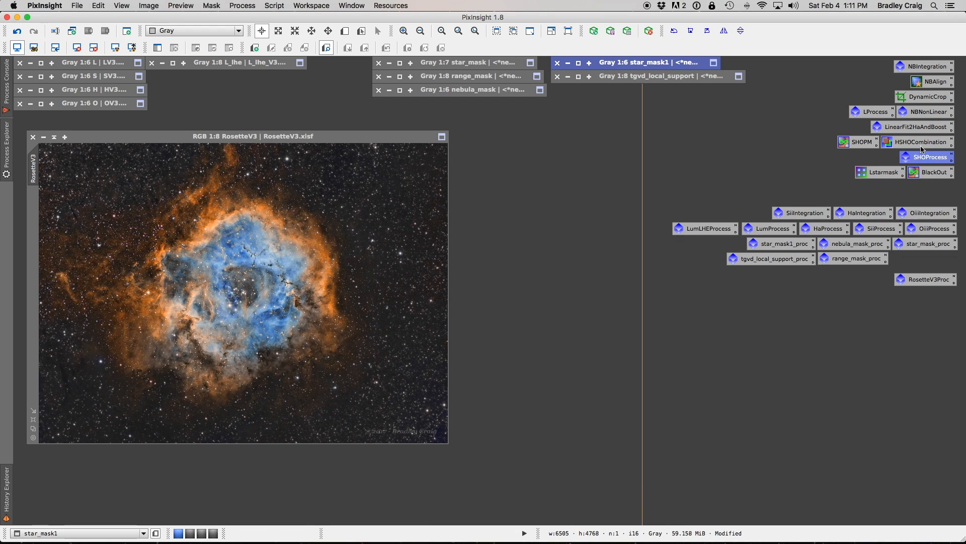
pyautogui.click(884, 176)
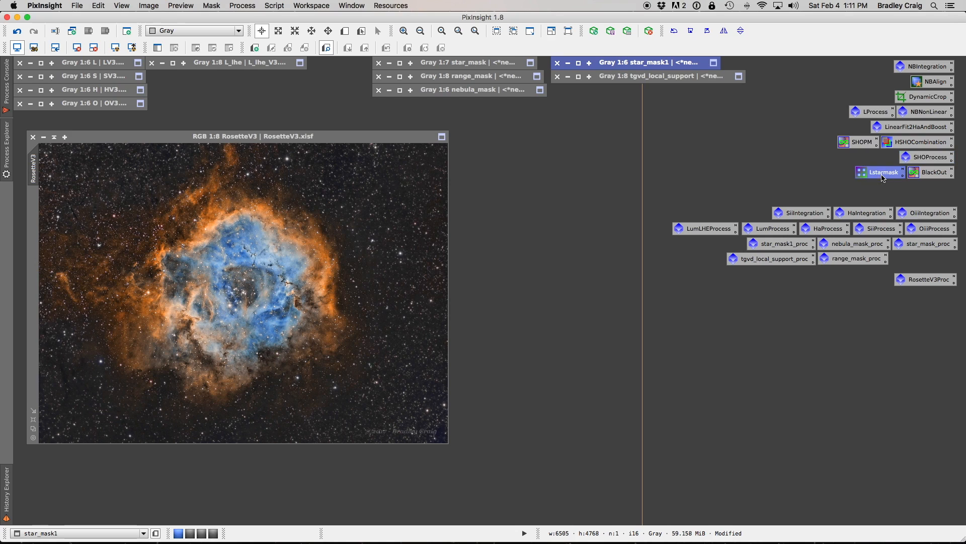
pyautogui.click(917, 178)
pyautogui.click(889, 174)
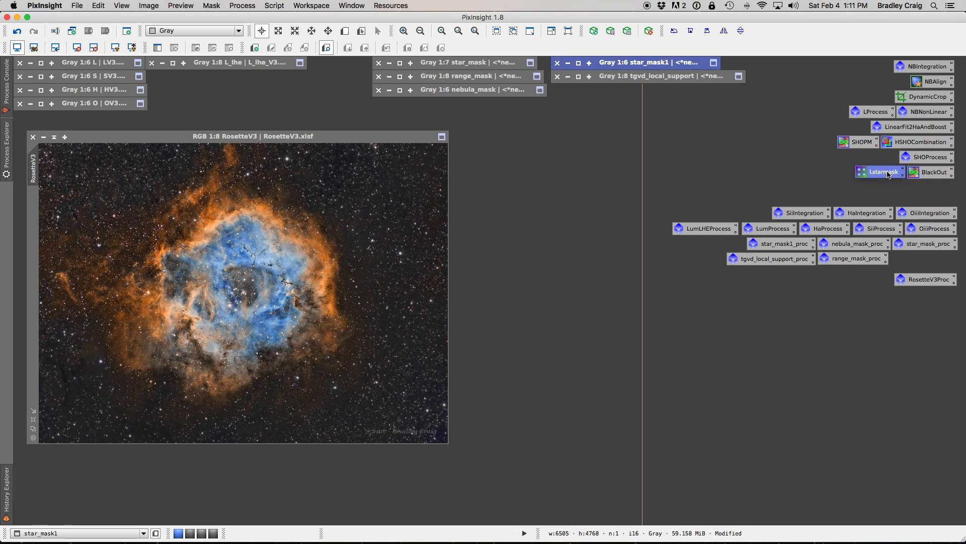
pyautogui.click(932, 174)
pyautogui.click(888, 173)
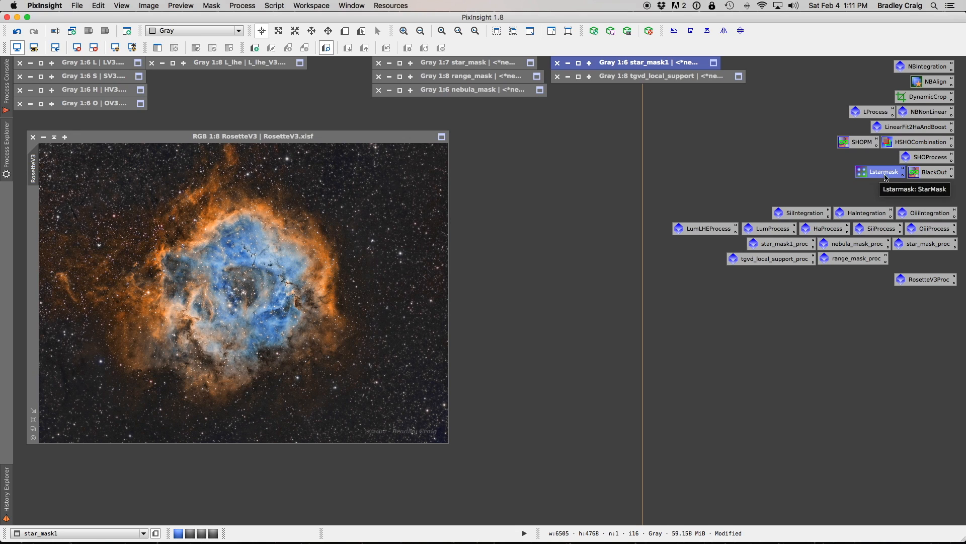
pyautogui.click(923, 176)
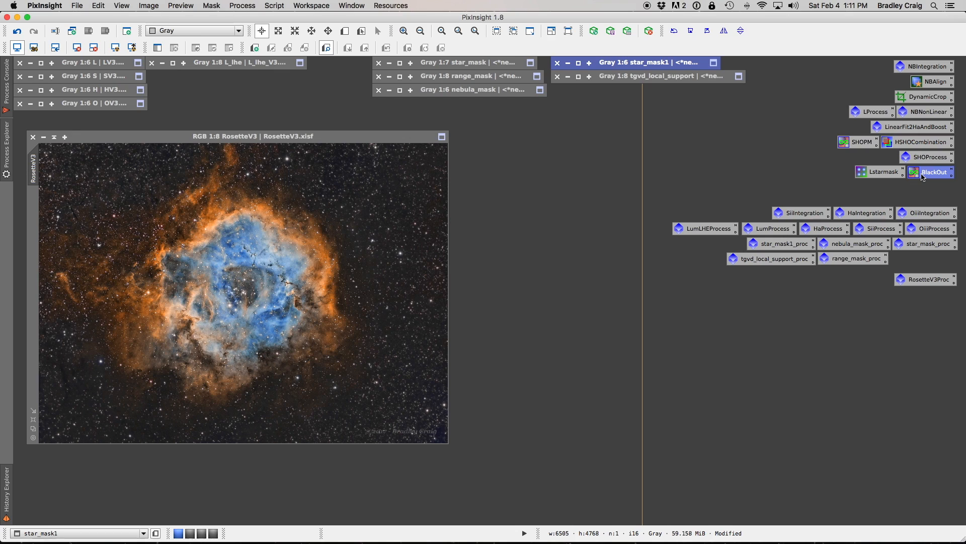
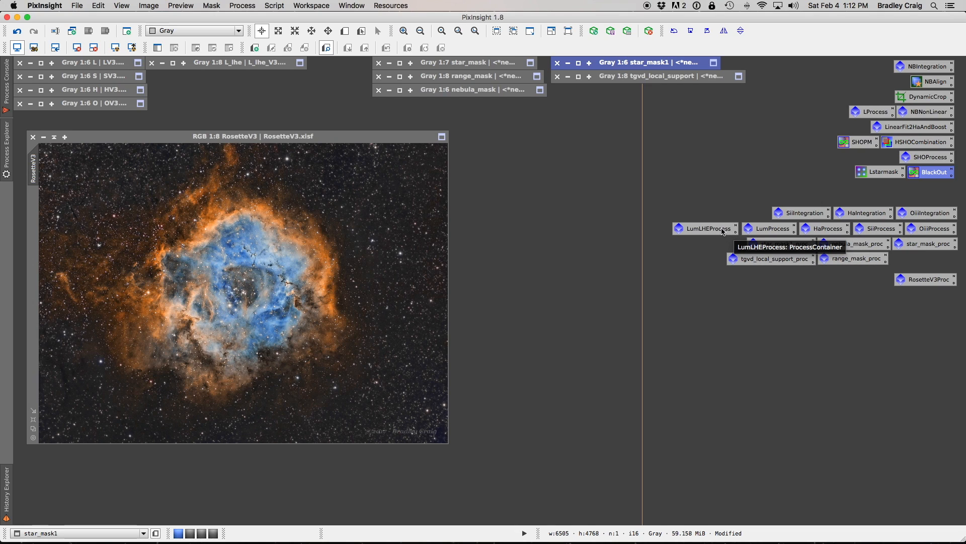
# Step: Compare the LProcess template with the LumProcess container, reading its NoOperation and first star-masked PixelMath entries, and close the window
pyautogui.click(761, 231)
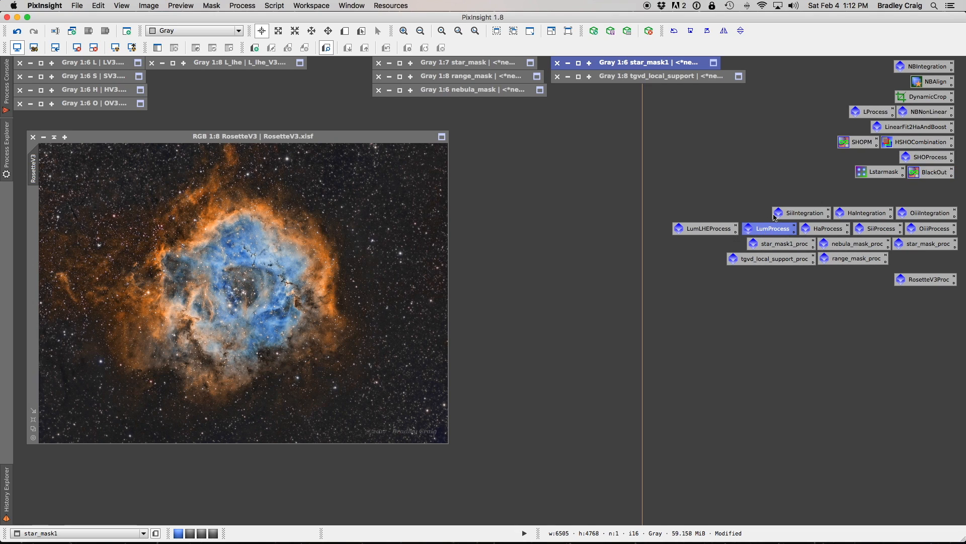
pyautogui.doubleClick(875, 113)
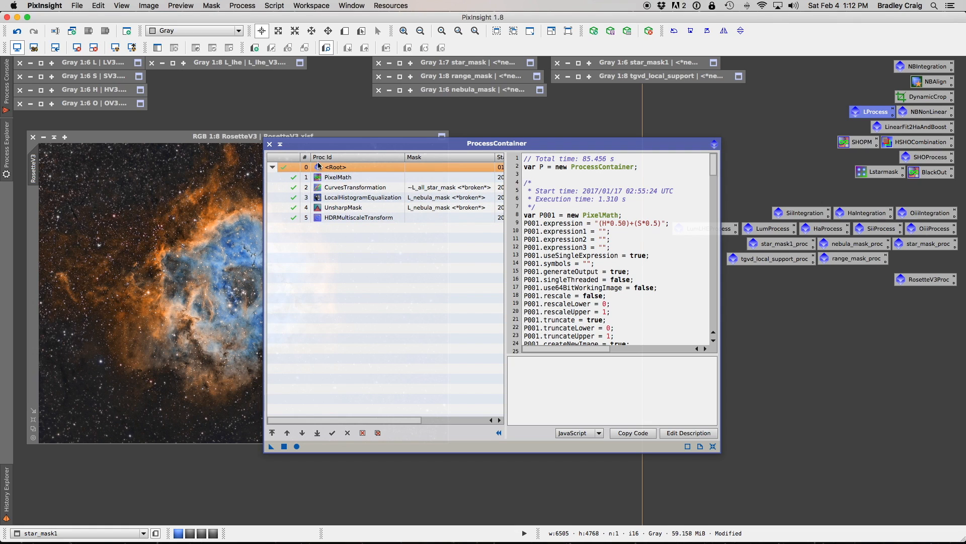
pyautogui.click(270, 145)
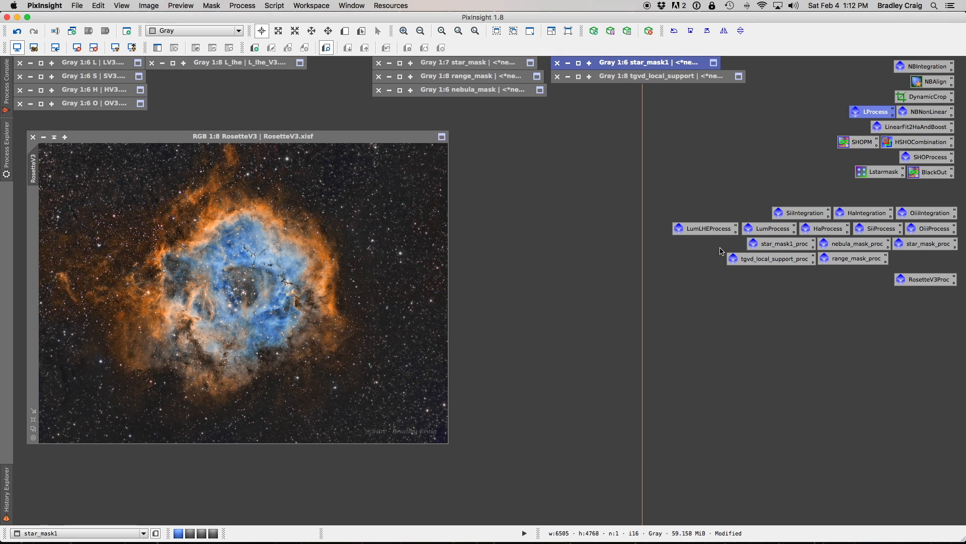
pyautogui.doubleClick(773, 229)
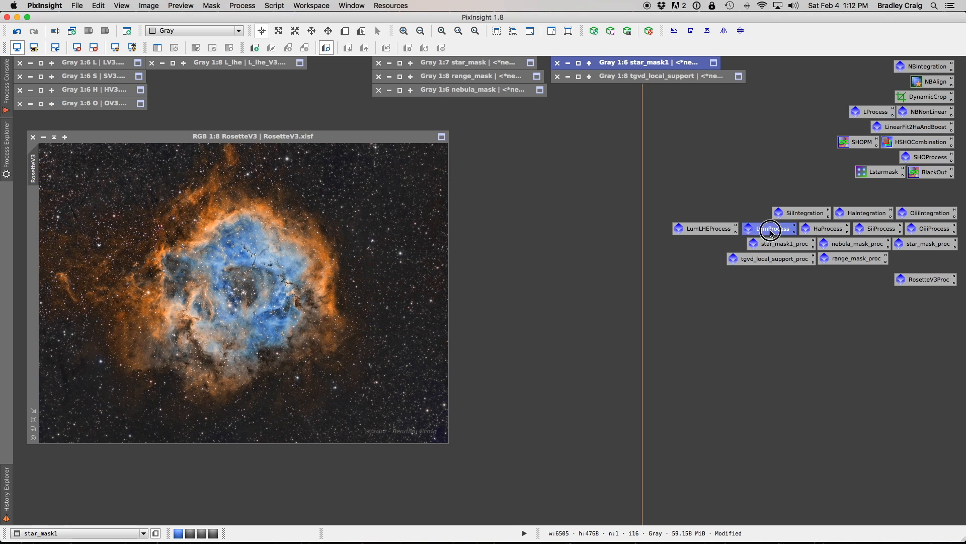
pyautogui.click(379, 177)
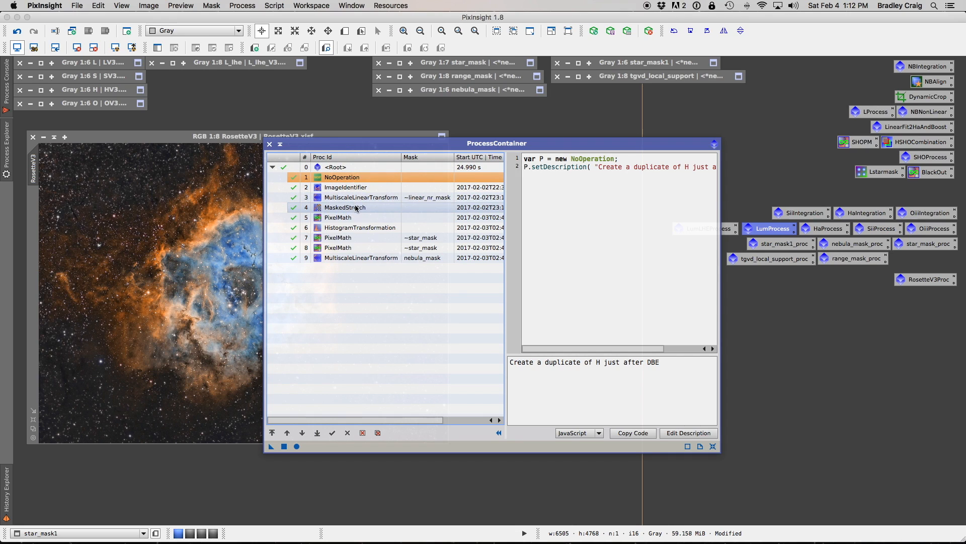
pyautogui.click(341, 240)
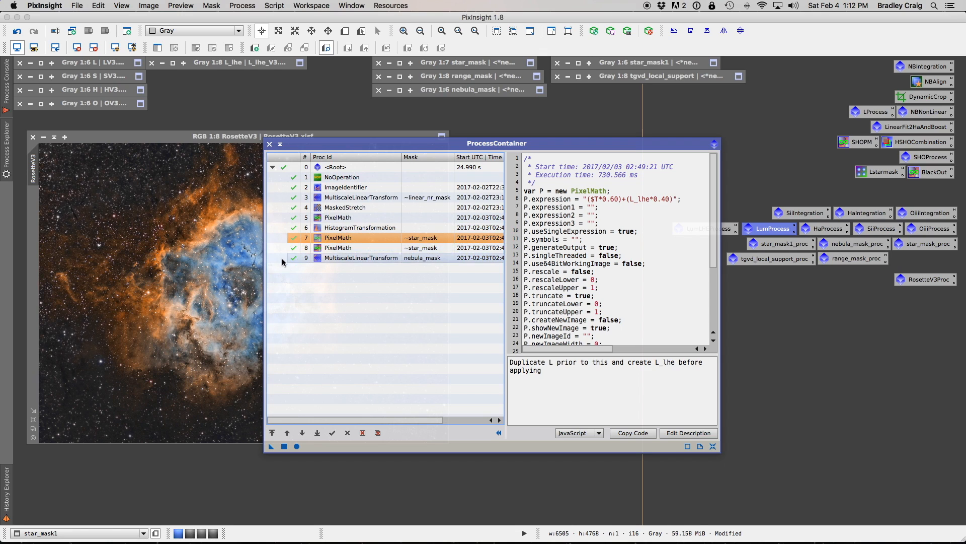
pyautogui.click(270, 144)
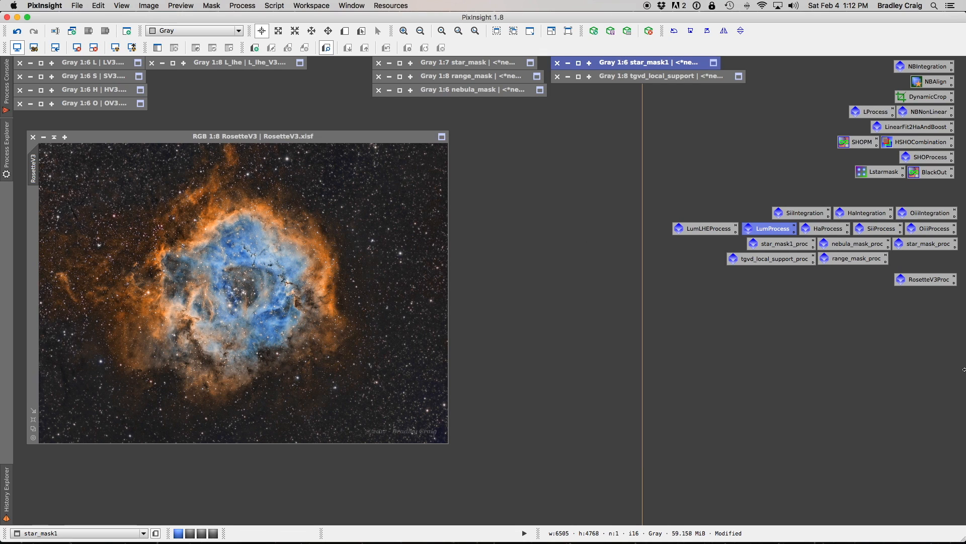
# Step: Look over the star_mask_proc, nebula_mask_proc and star_mask1_proc icons among the project containers
pyautogui.click(904, 244)
pyautogui.click(850, 245)
pyautogui.click(795, 245)
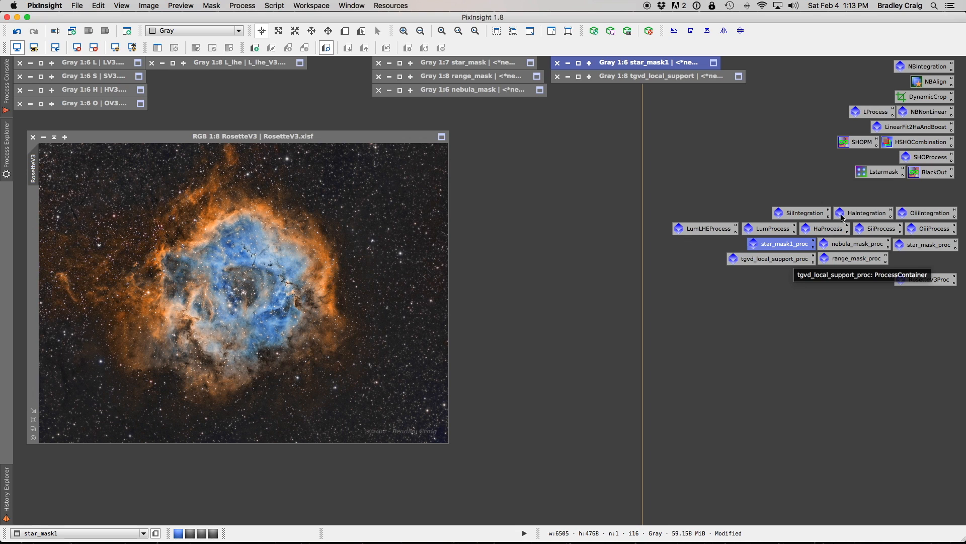
# Step: Open the SHOProcess container and enlarge its window enough to show the whole process list
pyautogui.click(925, 158)
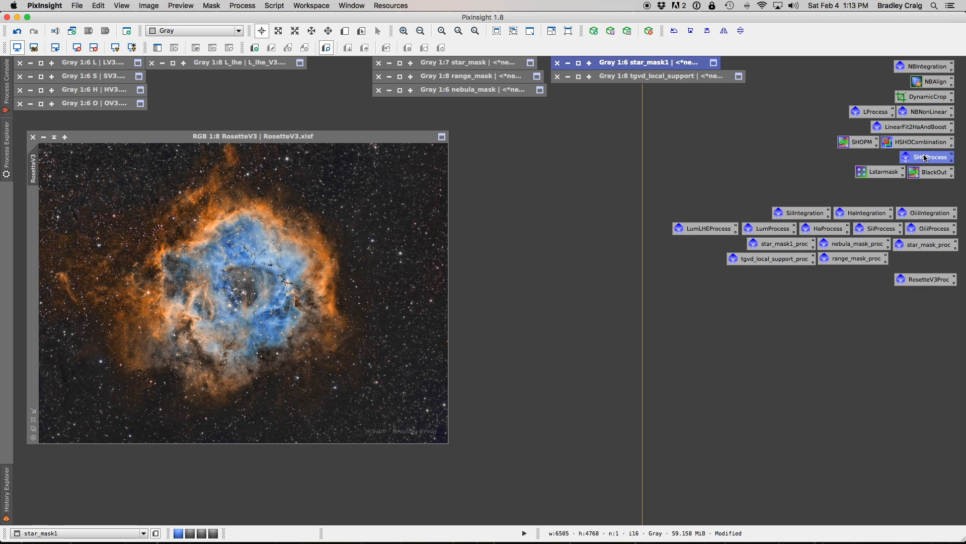
pyautogui.doubleClick(925, 158)
pyautogui.moveTo(478, 141); pyautogui.dragTo(680, 132)
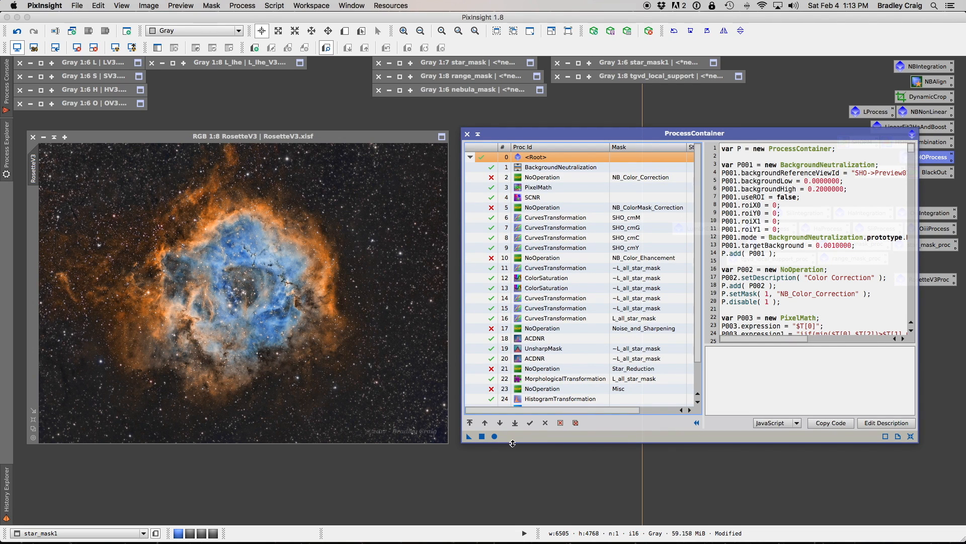
pyautogui.moveTo(512, 443); pyautogui.dragTo(510, 518)
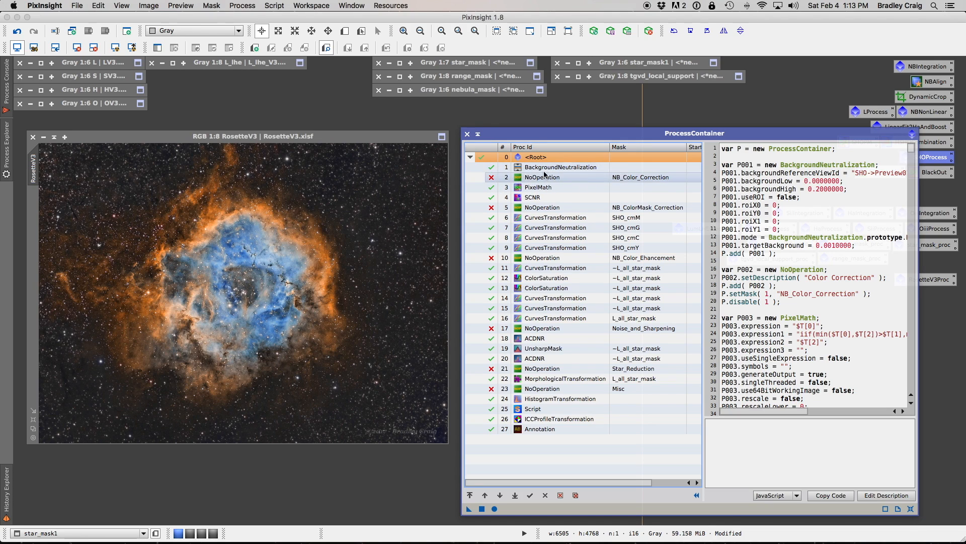
# Step: Examine SHOProcess's NB_Color_Correction NoOperation, BackgroundNeutralization, PixelMath and SCNR entries, and close the container
pyautogui.click(635, 178)
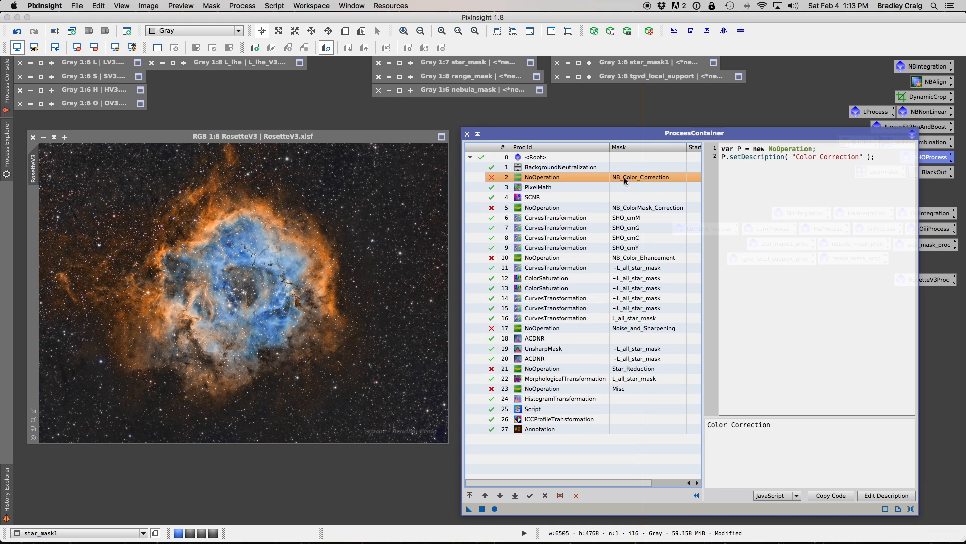
pyautogui.click(491, 179)
pyautogui.click(535, 167)
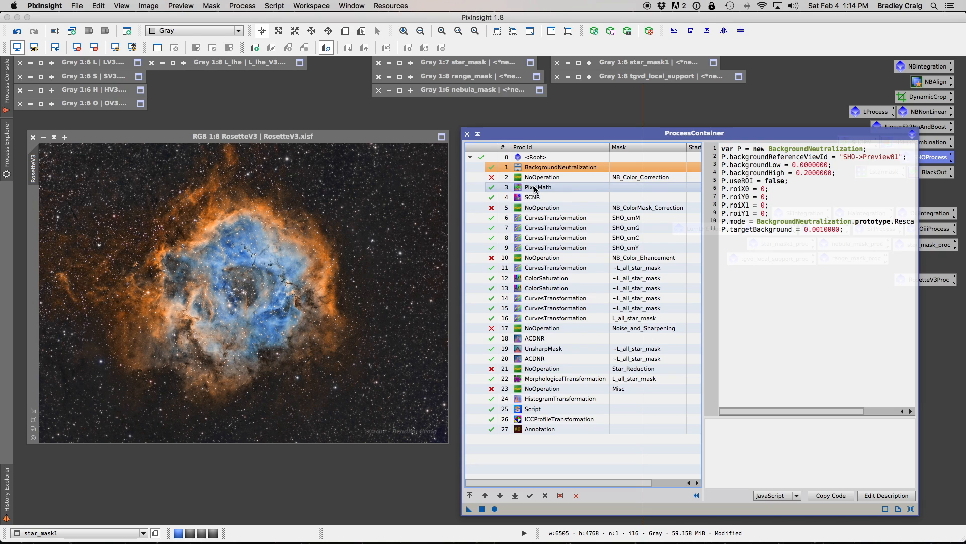
pyautogui.click(536, 189)
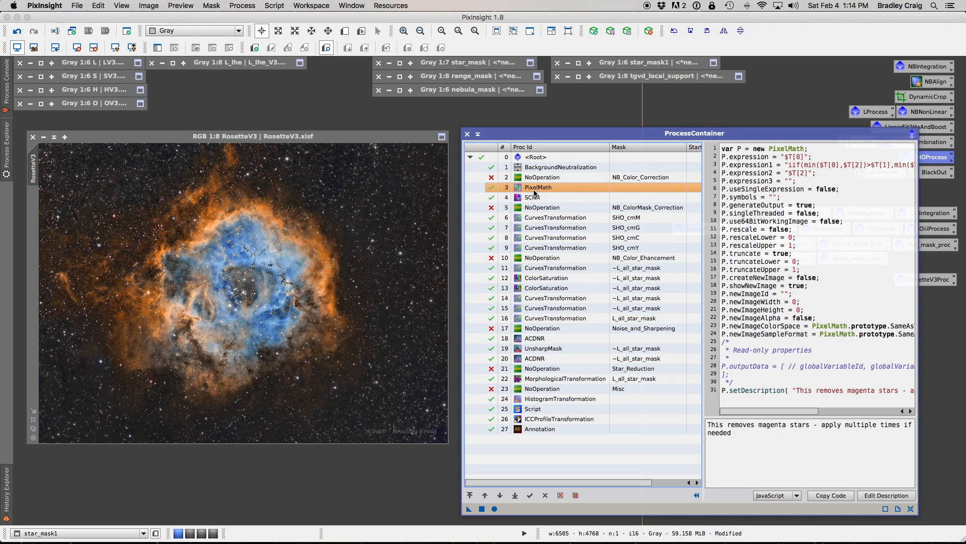
pyautogui.click(535, 198)
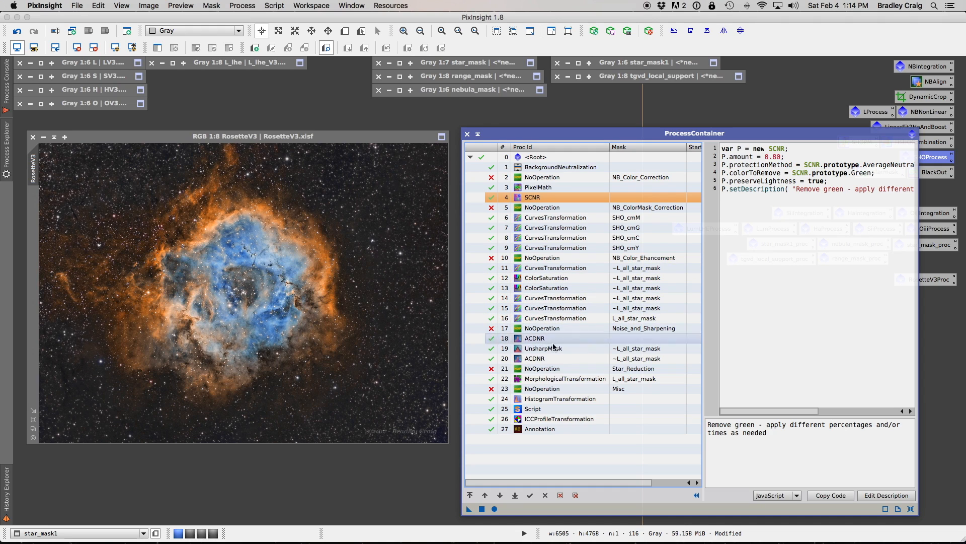
pyautogui.click(467, 135)
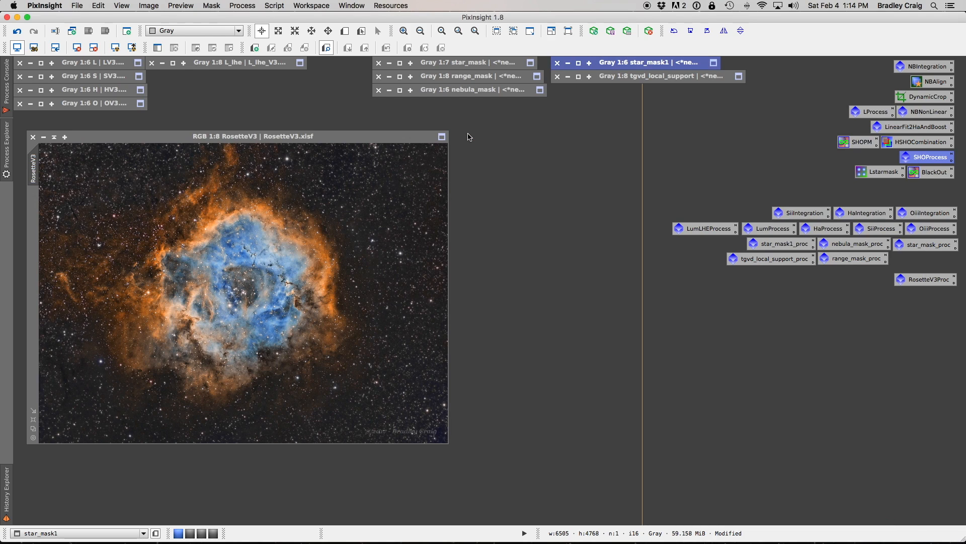
# Step: Review the process list in the RosetteV3Proc container and close it
pyautogui.doubleClick(926, 280)
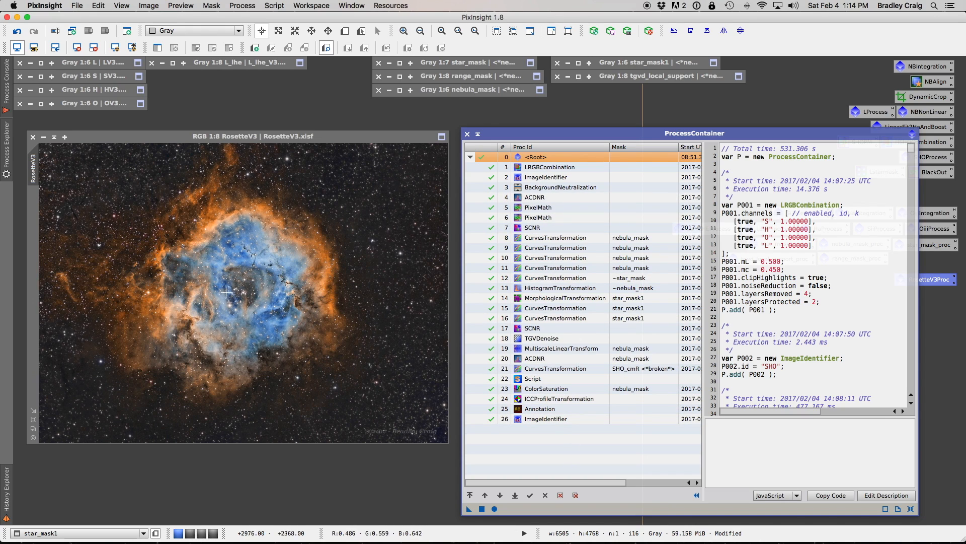
pyautogui.click(467, 135)
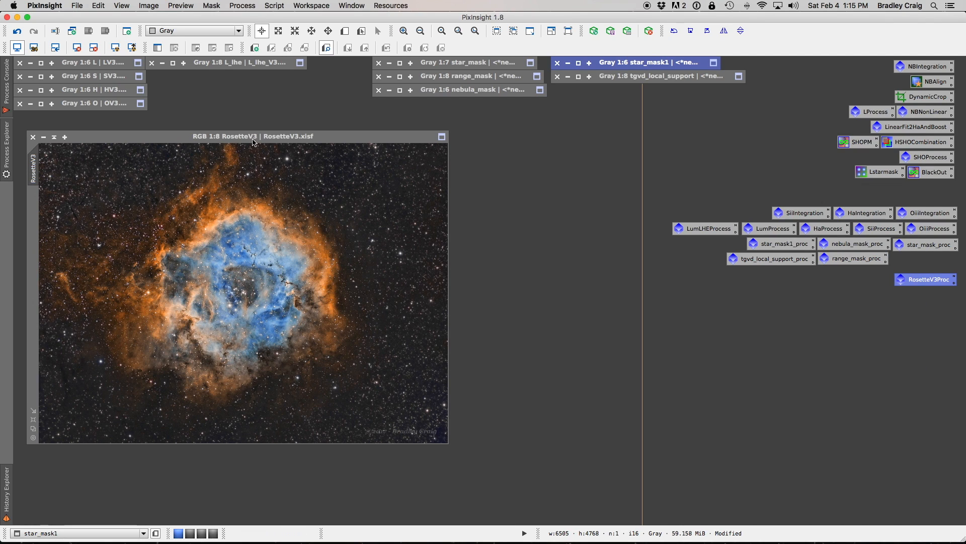
# Step: Move the RosetteV3 image toward the middle of the workspace and load its processing history into the History Explorer
pyautogui.moveTo(254, 142); pyautogui.dragTo(279, 147)
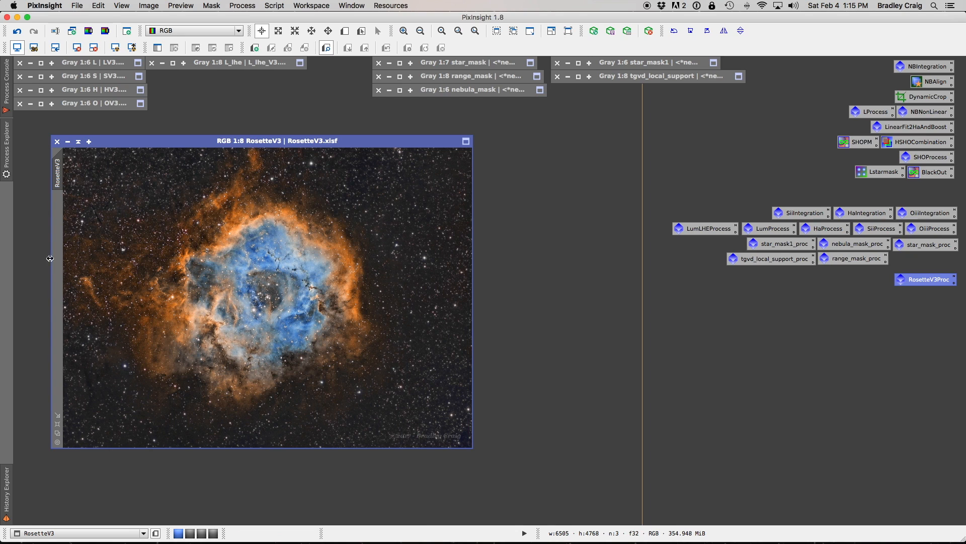
pyautogui.moveTo(220, 144); pyautogui.dragTo(389, 128)
pyautogui.click(7, 482)
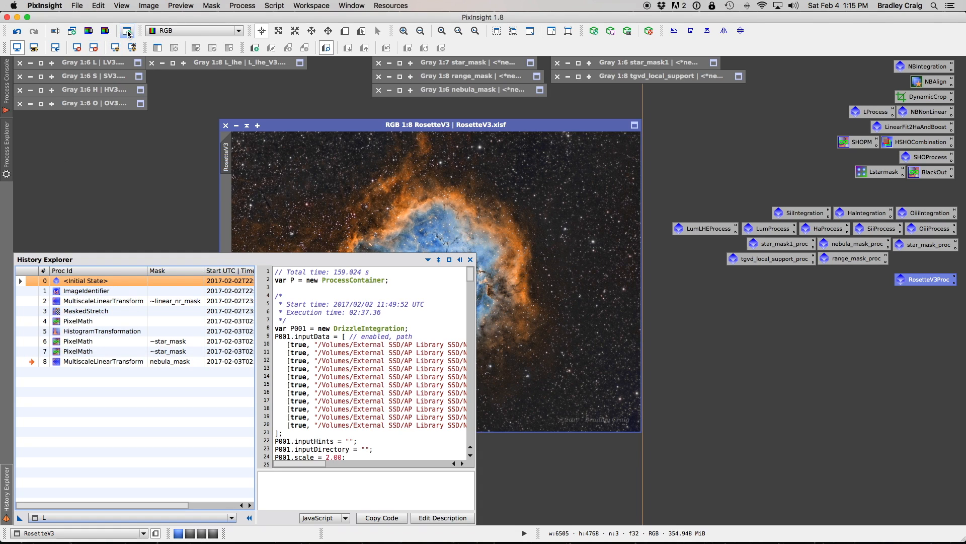
pyautogui.click(122, 5)
pyautogui.moveTo(138, 19)
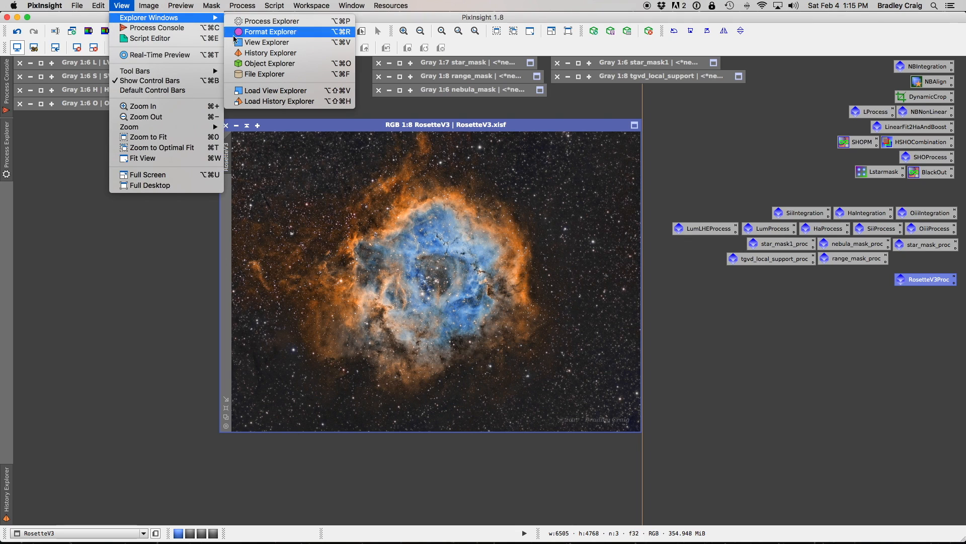
pyautogui.click(268, 101)
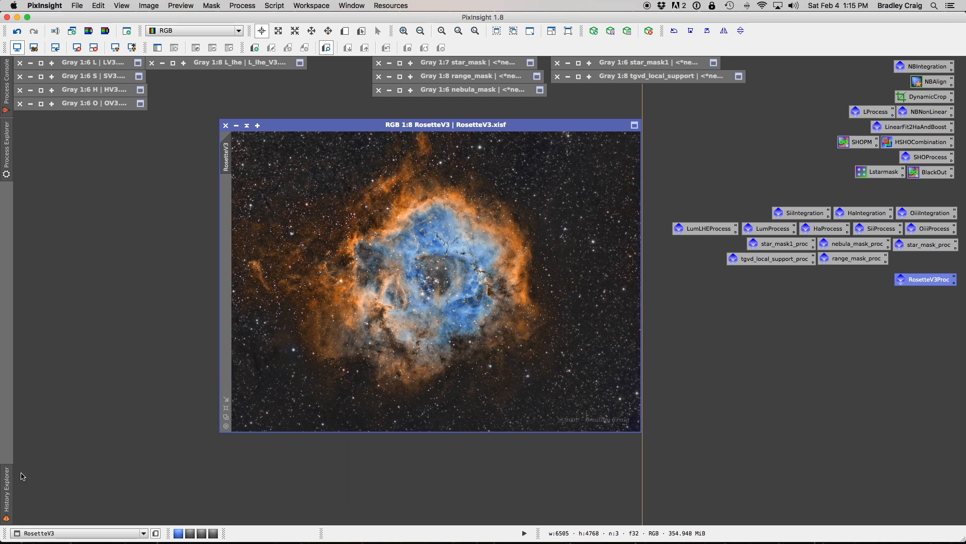
pyautogui.click(7, 495)
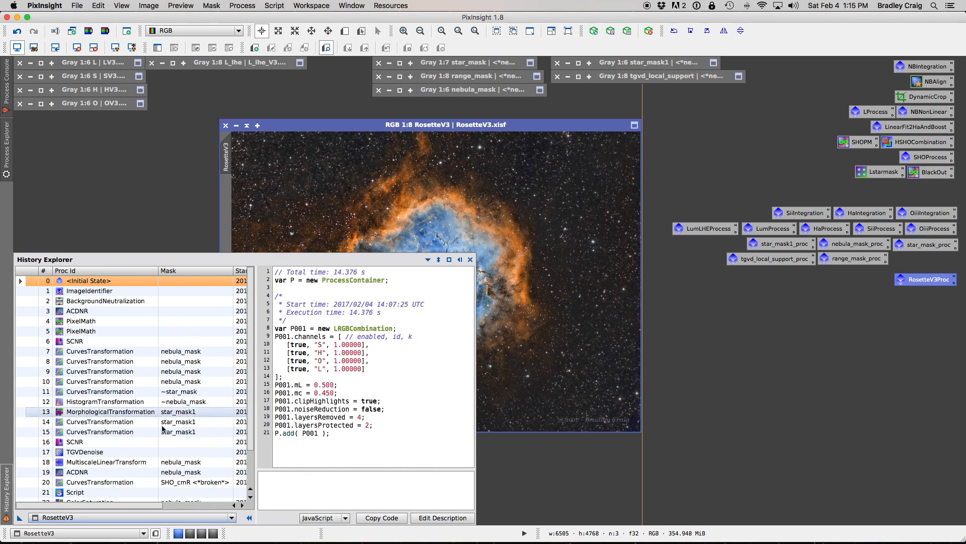
# Step: Keep the History Explorer open and resize it so RosetteV3's complete history list shows
pyautogui.click(6, 498)
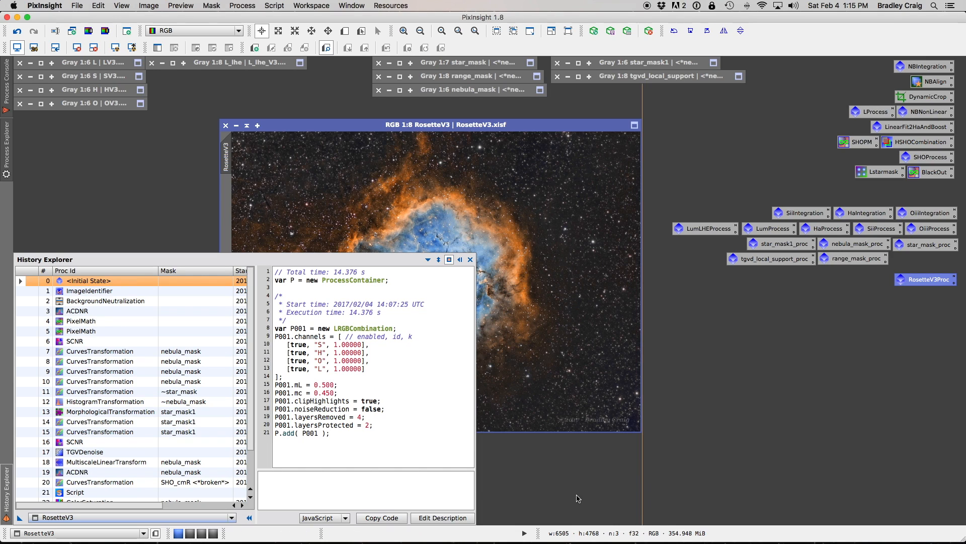
pyautogui.moveTo(475, 254); pyautogui.dragTo(519, 289)
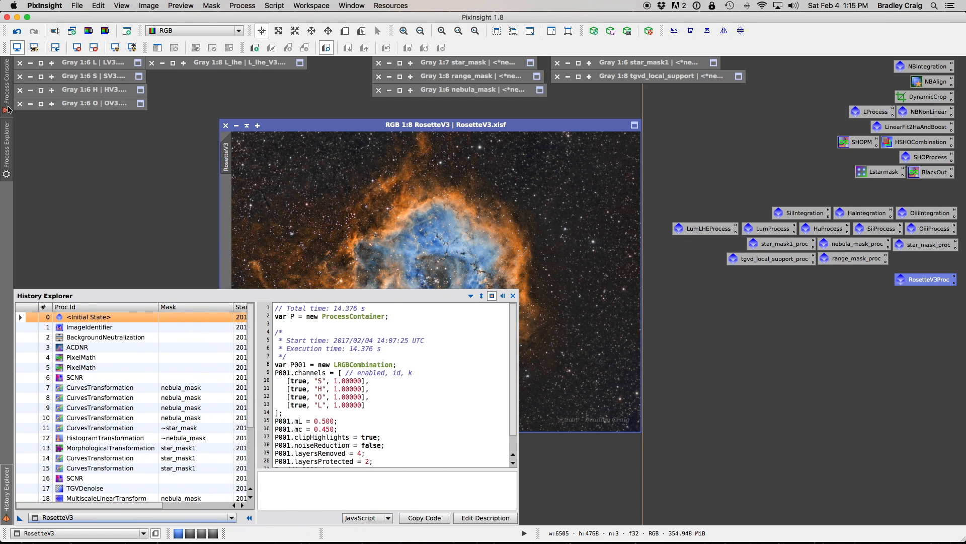
pyautogui.click(6, 83)
pyautogui.moveTo(227, 288); pyautogui.dragTo(235, 211)
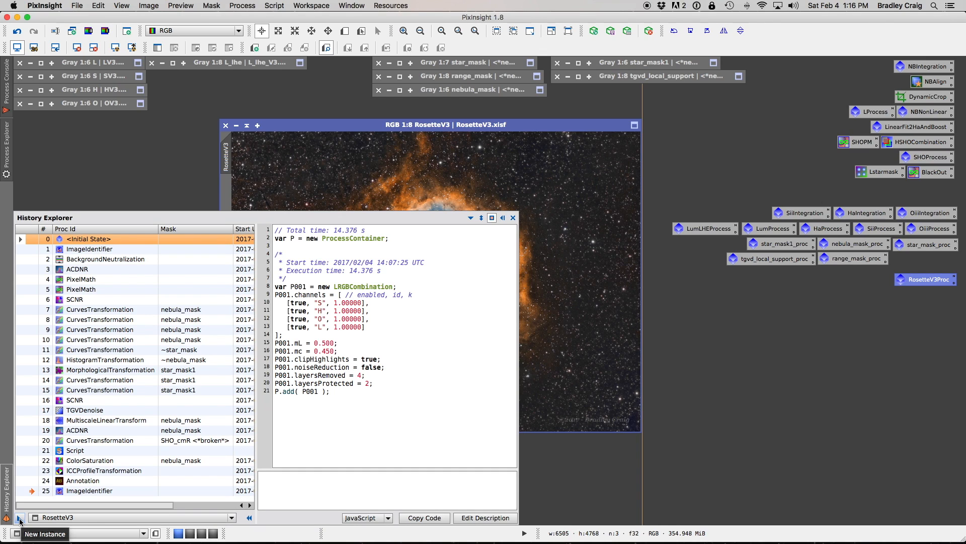
# Step: Create a process icon from RosetteV3's full history in the empty workspace area and open its ProcessContainer
pyautogui.moveTo(20, 519); pyautogui.dragTo(749, 344)
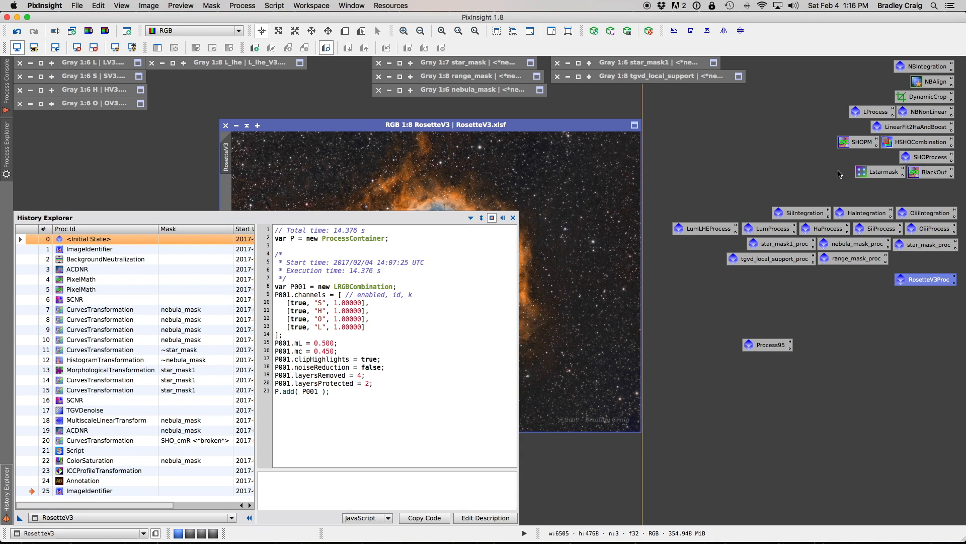
pyautogui.doubleClick(766, 345)
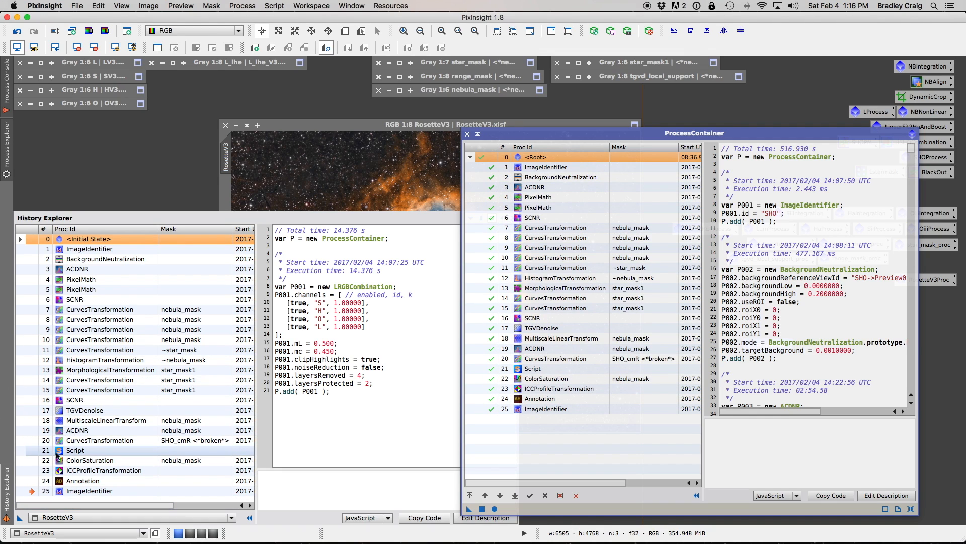
# Step: View the processing history of the H image in the History Explorer, and switch back to RosetteV3's history
pyautogui.click(70, 517)
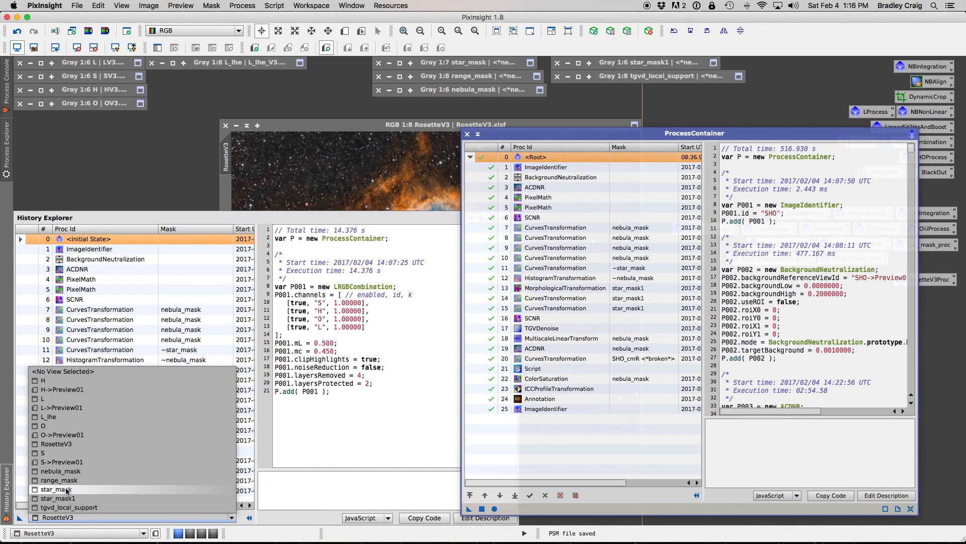
pyautogui.click(71, 380)
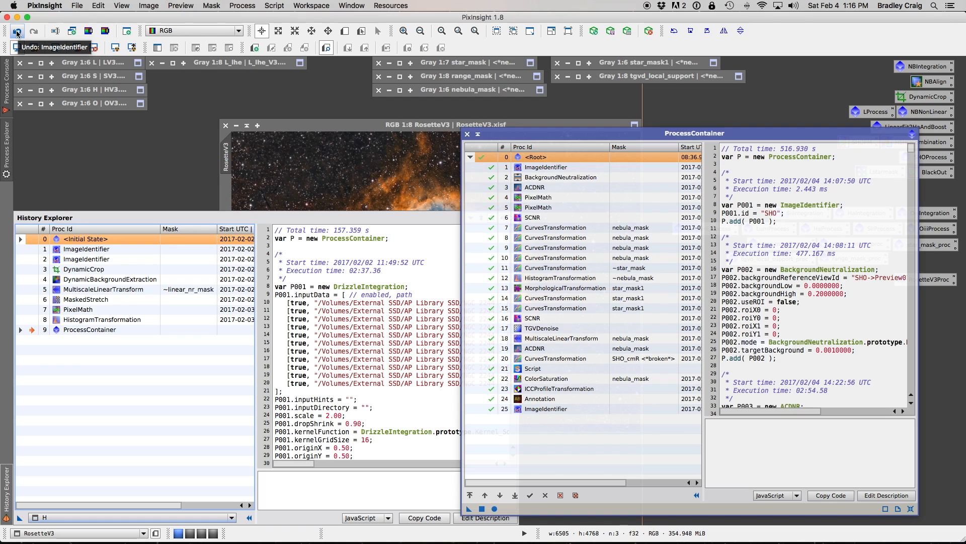
pyautogui.click(70, 517)
pyautogui.click(77, 443)
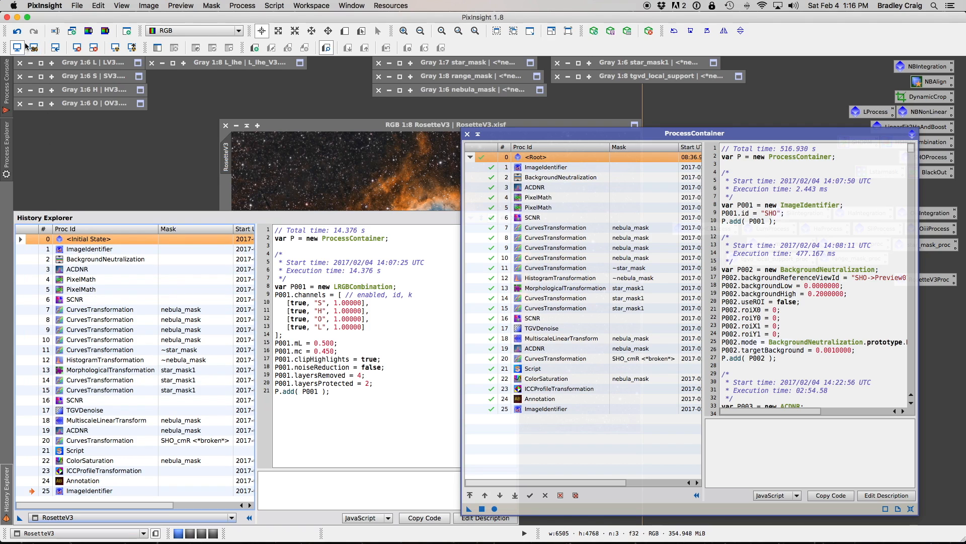
# Step: Undo RosetteV3's final ImageIdentifier and roll the image back to history state 1
pyautogui.click(17, 30)
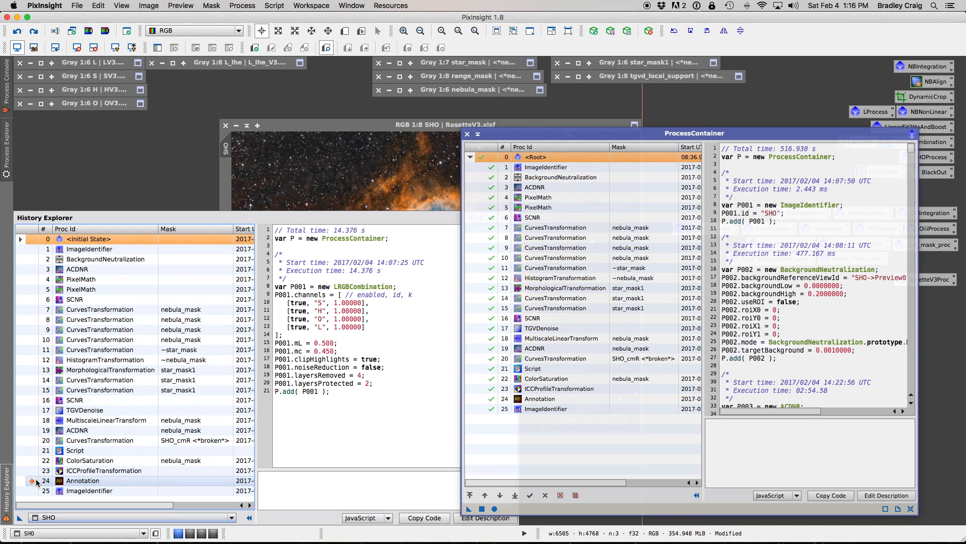
pyautogui.click(33, 250)
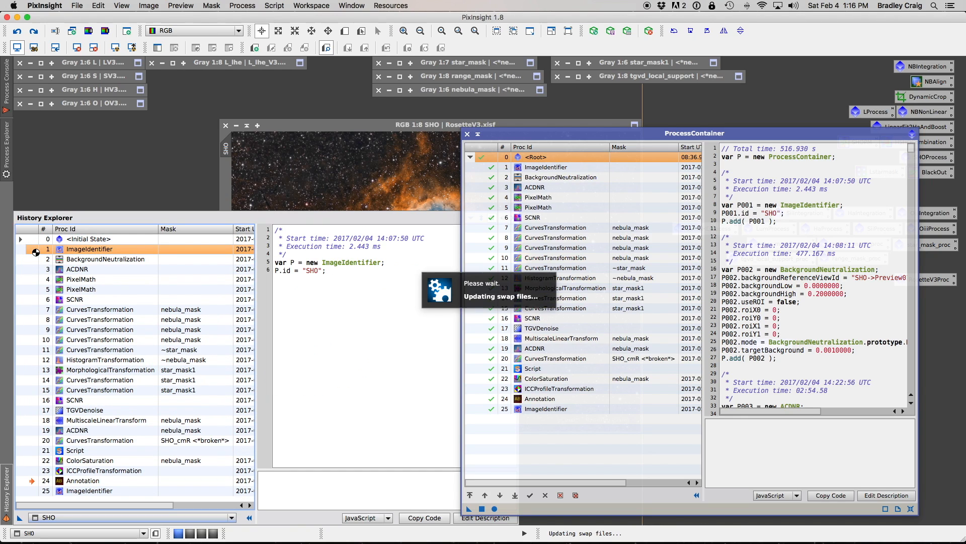
pyautogui.click(35, 239)
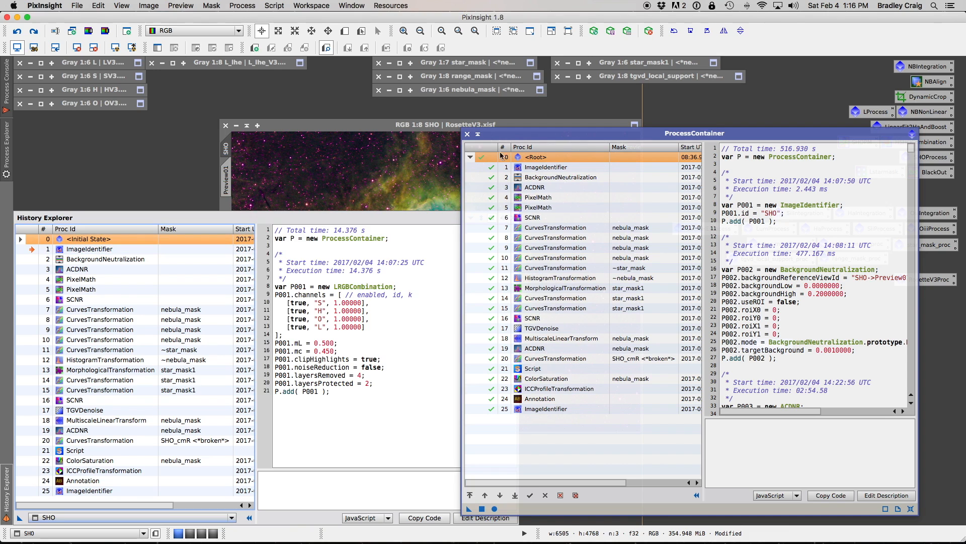
# Step: Close the ProcessContainer window and move the SHO image clear of the History Explorer
pyautogui.click(467, 135)
pyautogui.moveTo(476, 125); pyautogui.dragTo(733, 90)
pyautogui.moveTo(647, 89); pyautogui.dragTo(665, 116)
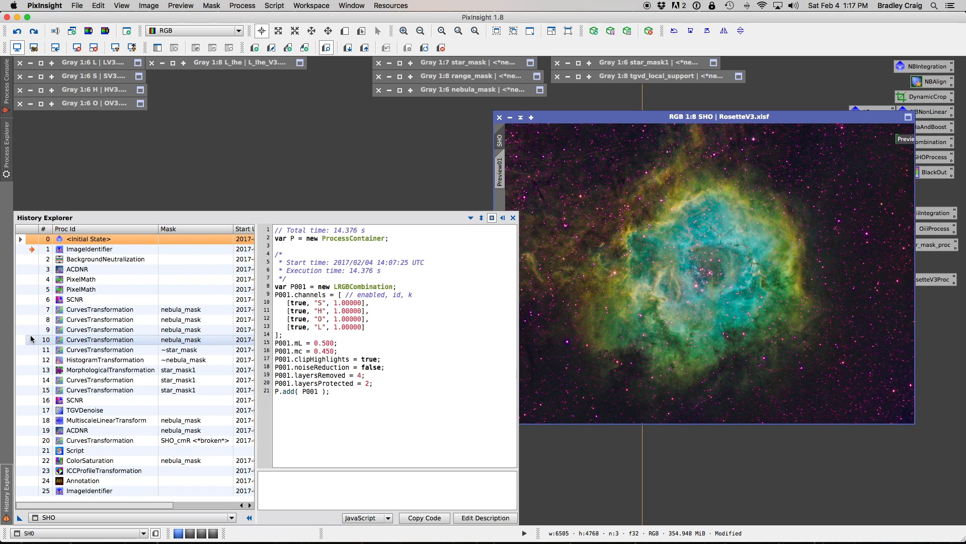
# Step: Restore the image to history state 25, and return it to the MorphologicalTransformation at state 13
pyautogui.doubleClick(33, 491)
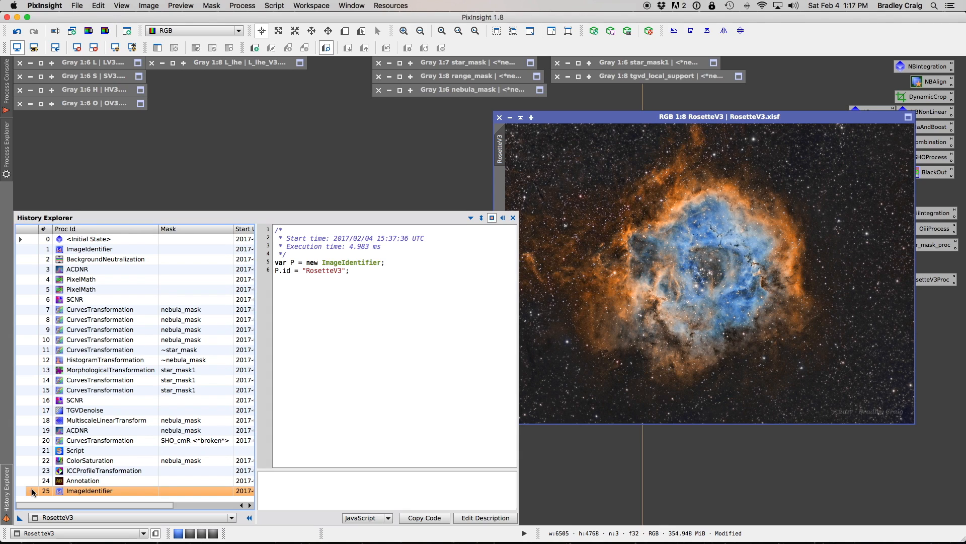
pyautogui.doubleClick(33, 371)
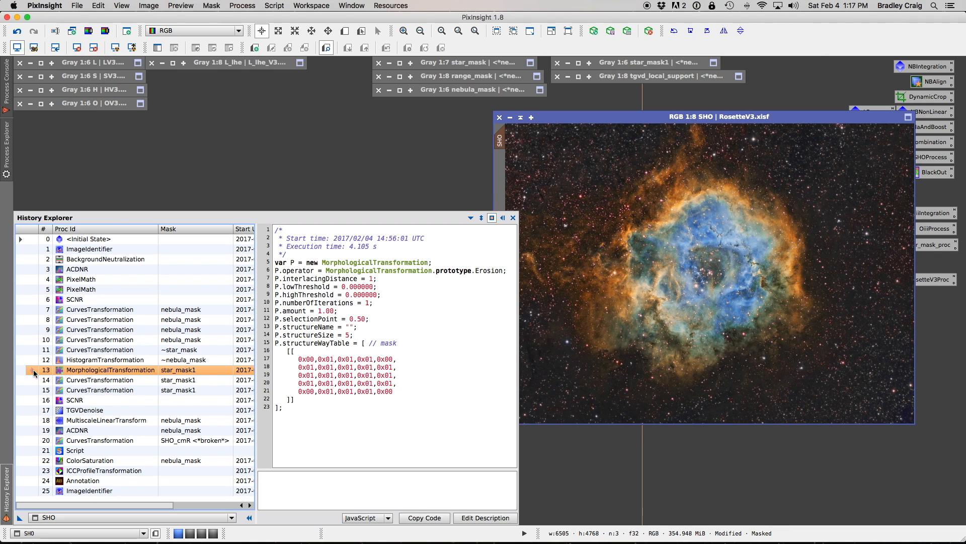
# Step: Inspect the star_mask1 CurvesTransformation at history step 14 and the ImageIdentifier at step 25
pyautogui.moveTo(77, 381)
pyautogui.mouseDown()
pyautogui.moveTo(80, 487)
pyautogui.moveTo(84, 387)
pyautogui.mouseUp()
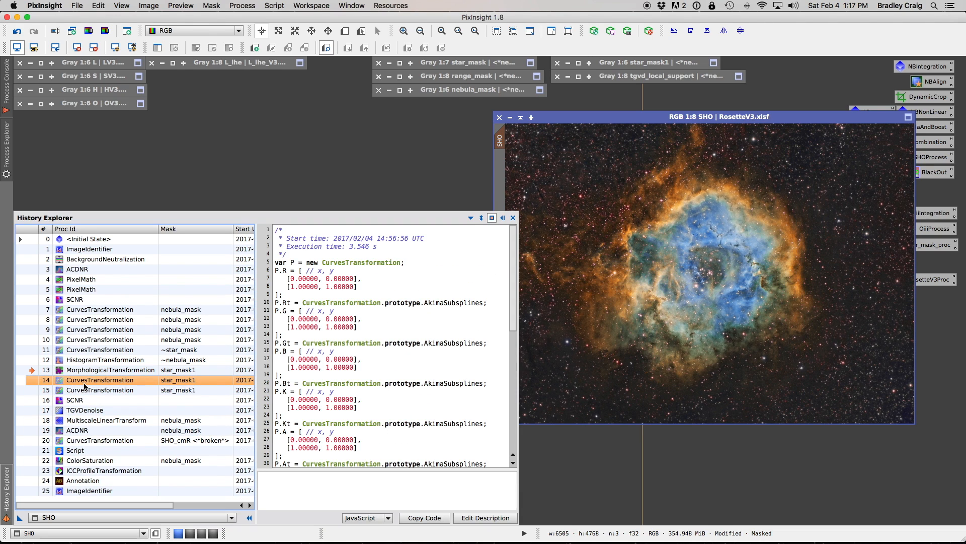
pyautogui.moveTo(84, 386); pyautogui.dragTo(677, 288)
pyautogui.moveTo(312, 419)
pyautogui.mouseDown()
pyautogui.moveTo(197, 507)
pyautogui.moveTo(54, 491)
pyautogui.moveTo(74, 503)
pyautogui.mouseUp()
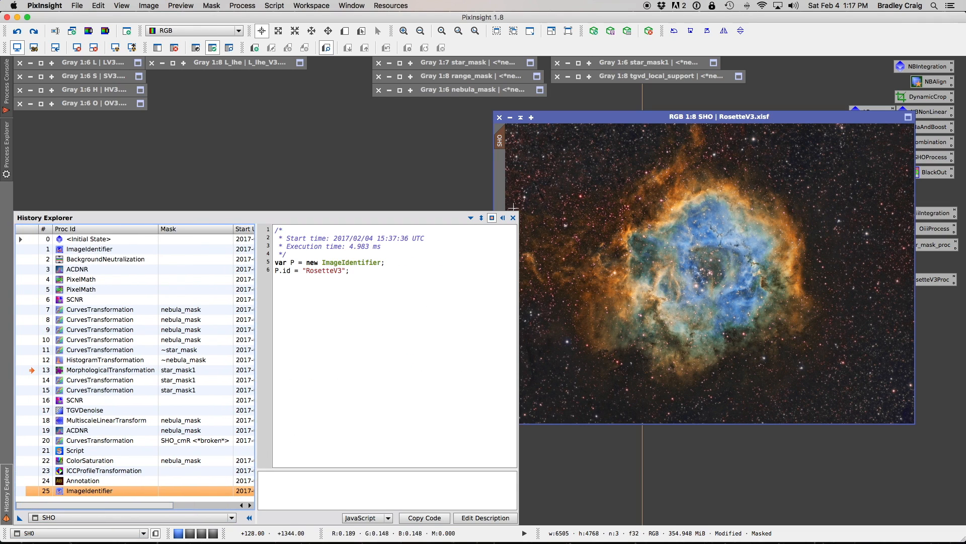
# Step: Clone the SHO image and display the history of SHO_clone in the History Explorer
pyautogui.moveTo(502, 139)
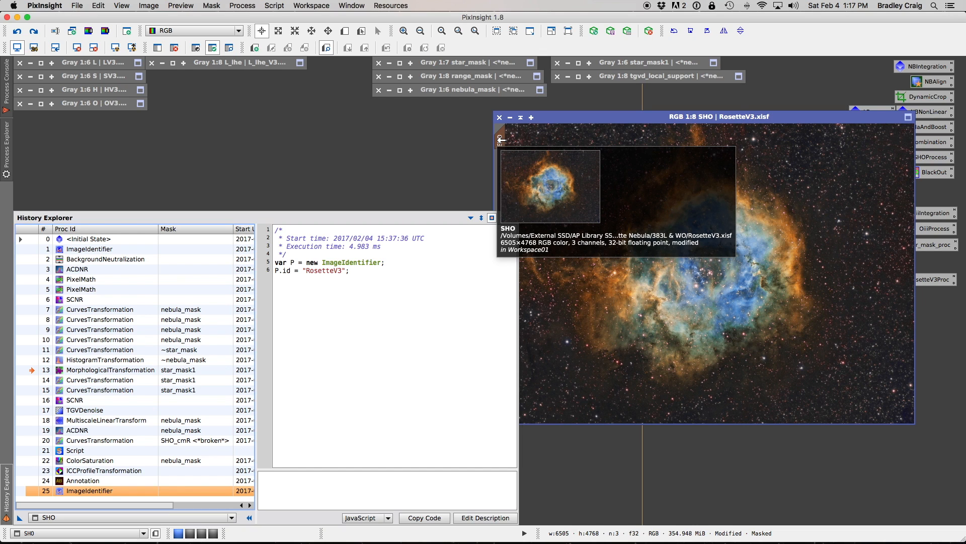
pyautogui.moveTo(501, 140); pyautogui.dragTo(445, 146)
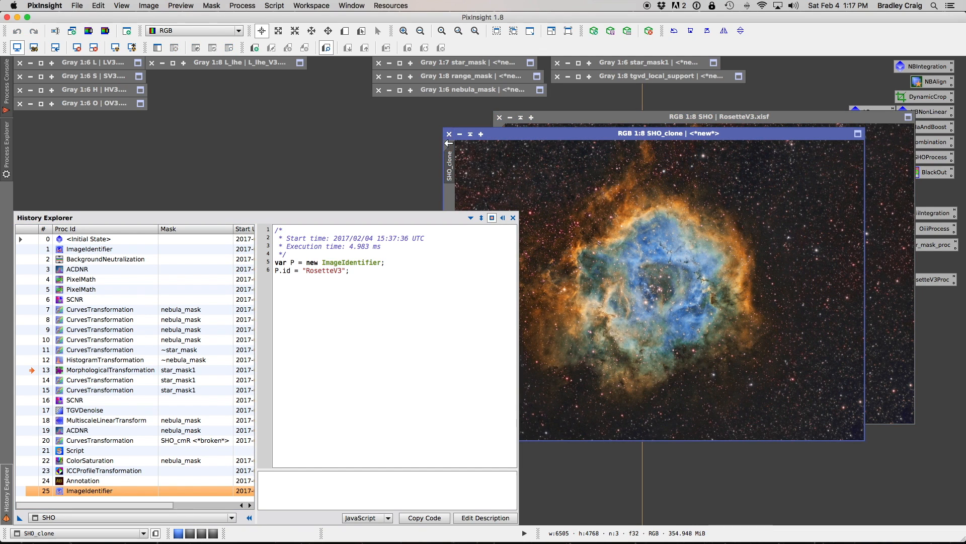
pyautogui.click(109, 518)
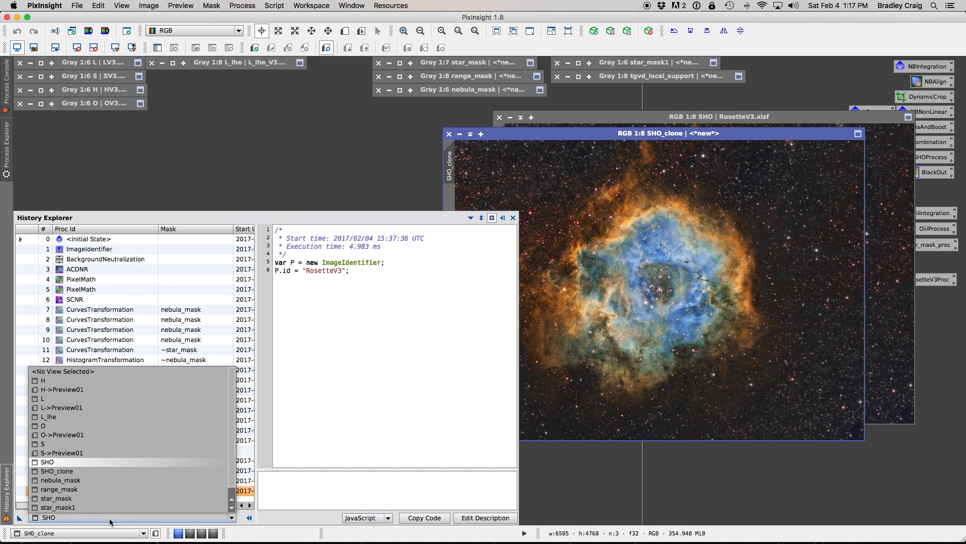
pyautogui.click(90, 472)
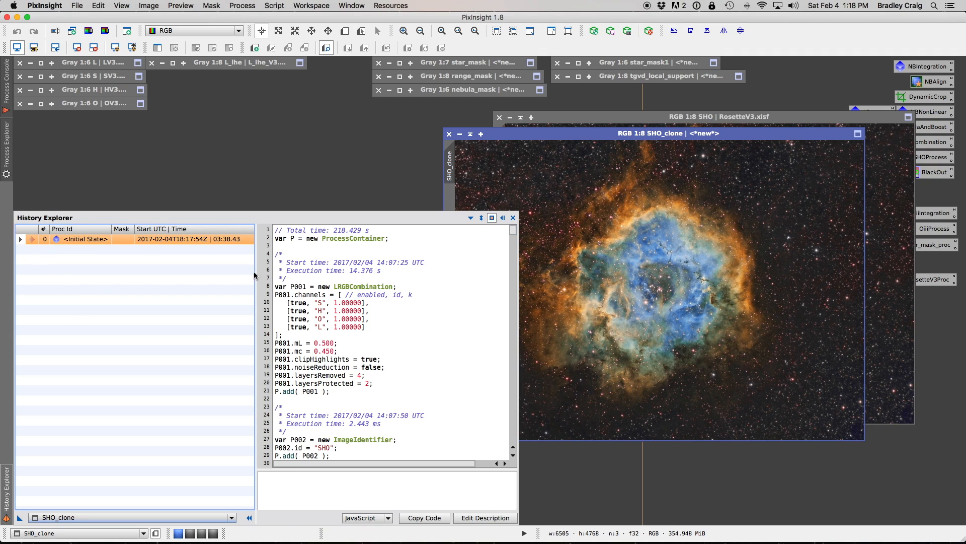
# Step: Apply the step 14 CurvesTransformation from SHO's history to SHO_clone, and show the clone's history
pyautogui.click(141, 517)
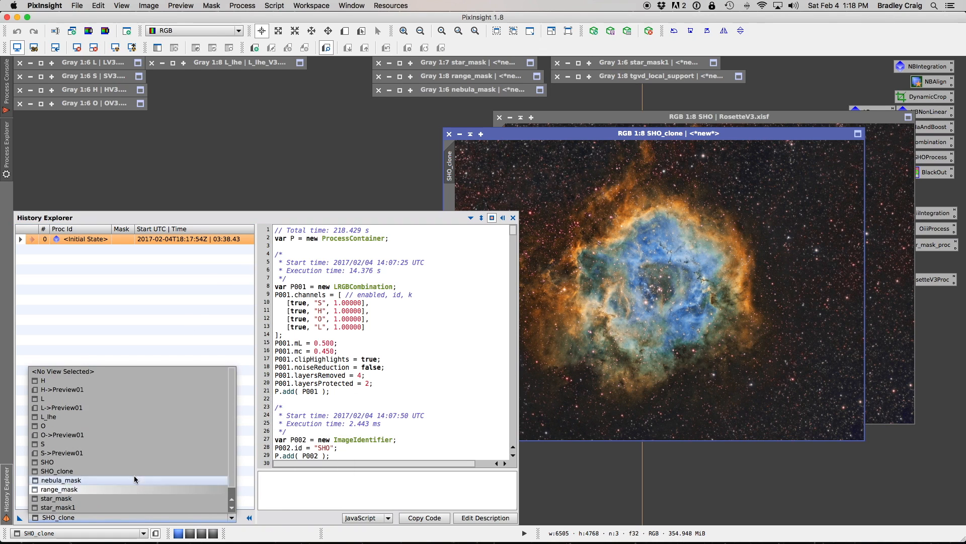
pyautogui.scroll(-1, 140, 465)
pyautogui.scroll(1, 138, 464)
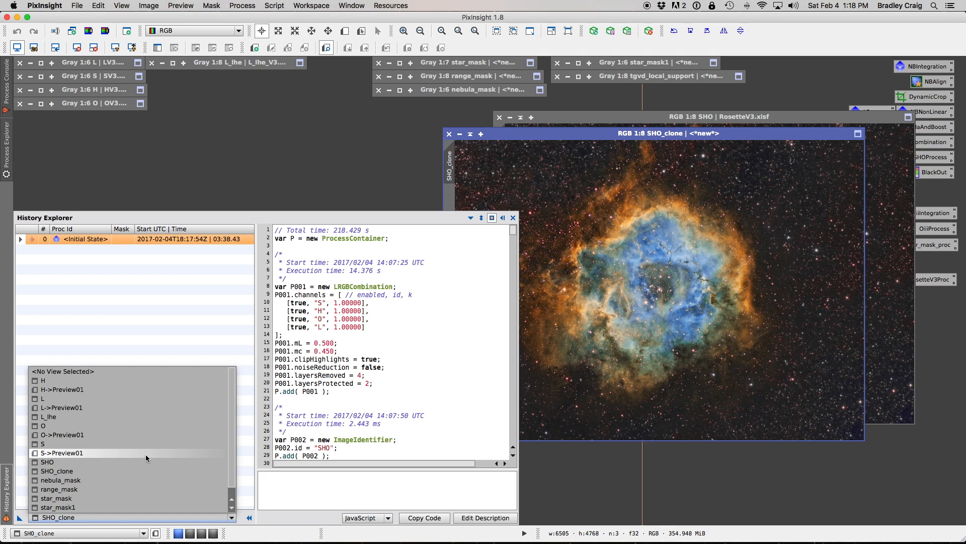
pyautogui.click(144, 461)
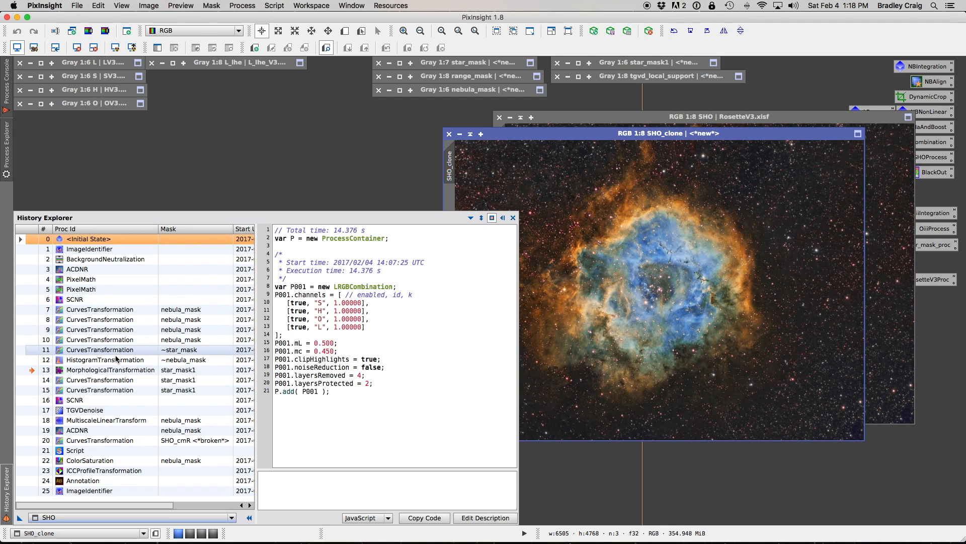
pyautogui.moveTo(95, 381); pyautogui.dragTo(614, 304)
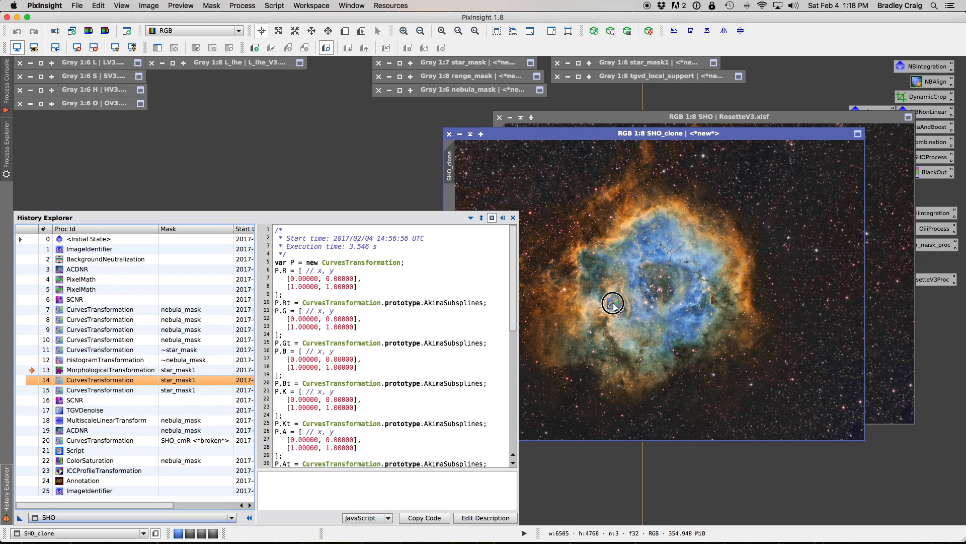
pyautogui.moveTo(615, 305); pyautogui.dragTo(616, 306)
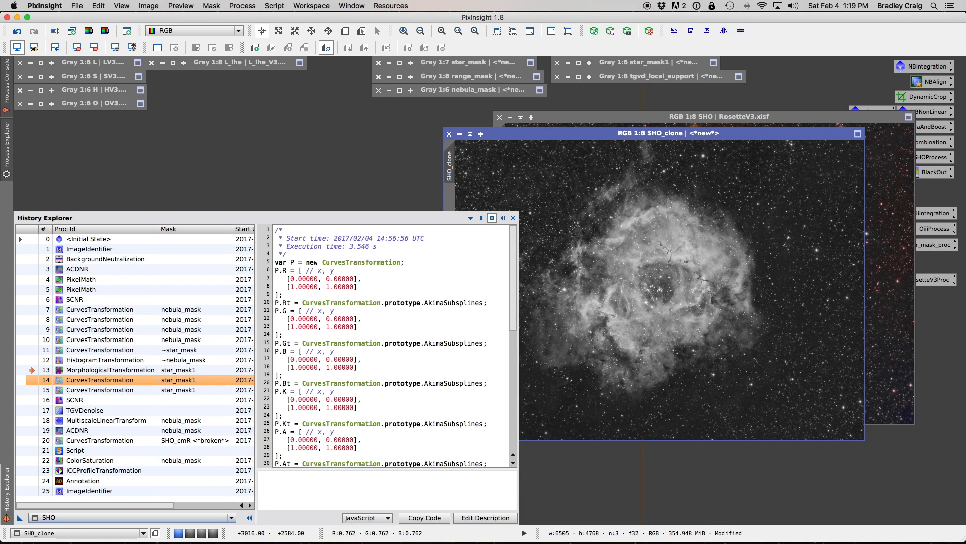
pyautogui.click(117, 518)
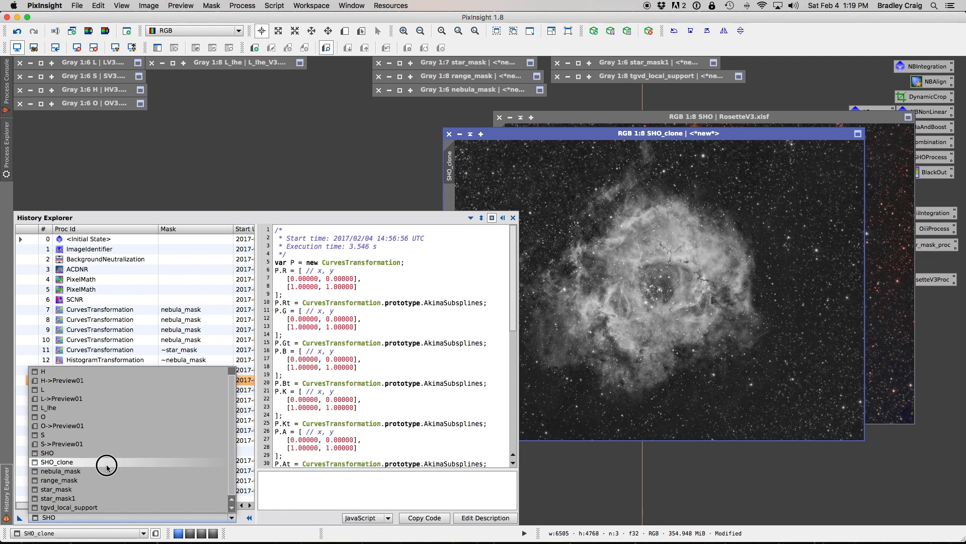
pyautogui.click(107, 462)
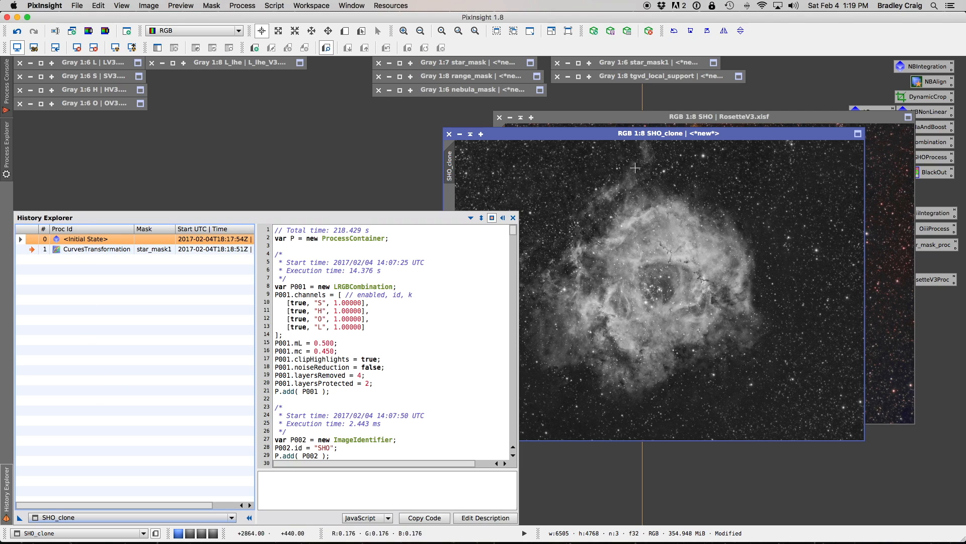
# Step: Move the SHO_clone and SHO images aside and open the Process95 container beside them
pyautogui.moveTo(651, 136); pyautogui.dragTo(475, 118)
pyautogui.moveTo(728, 120); pyautogui.dragTo(307, 143)
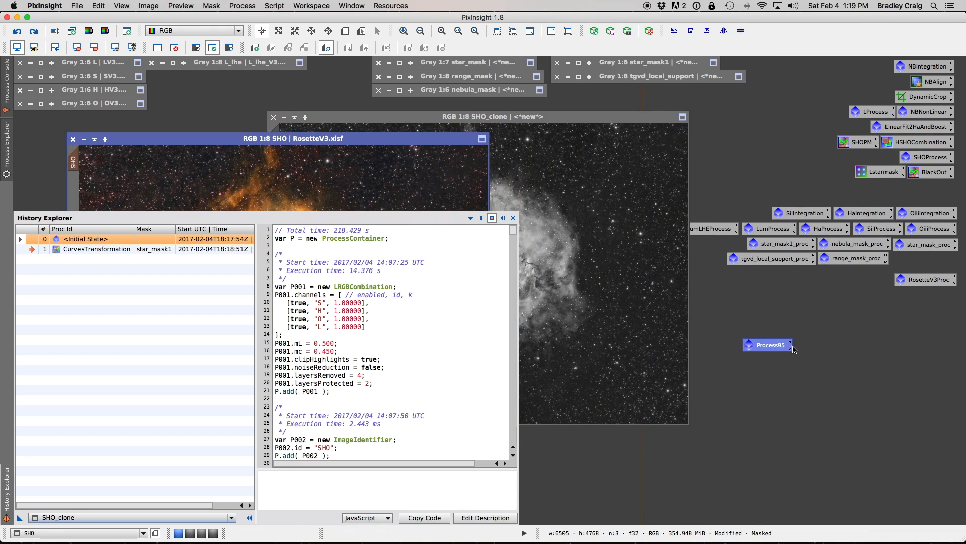
pyautogui.doubleClick(768, 345)
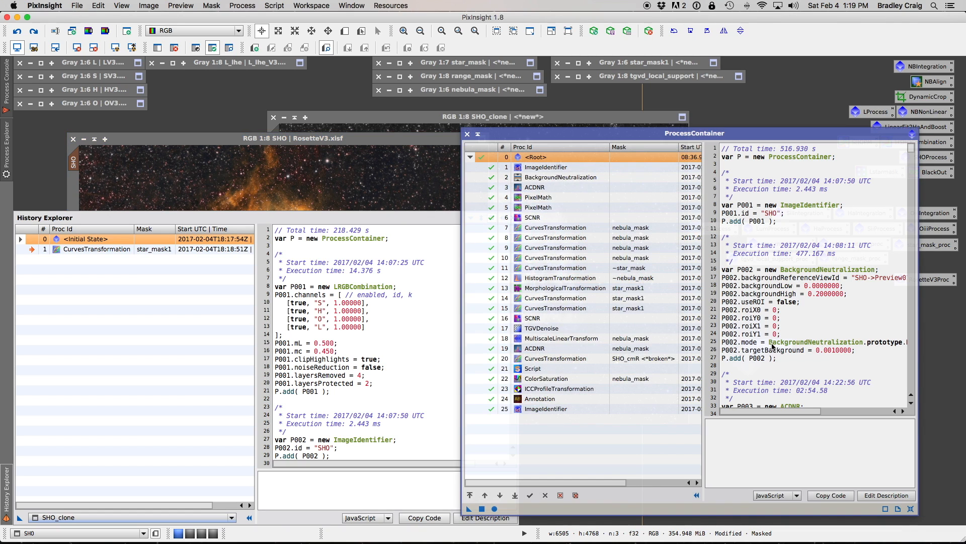
pyautogui.moveTo(635, 133); pyautogui.dragTo(849, 138)
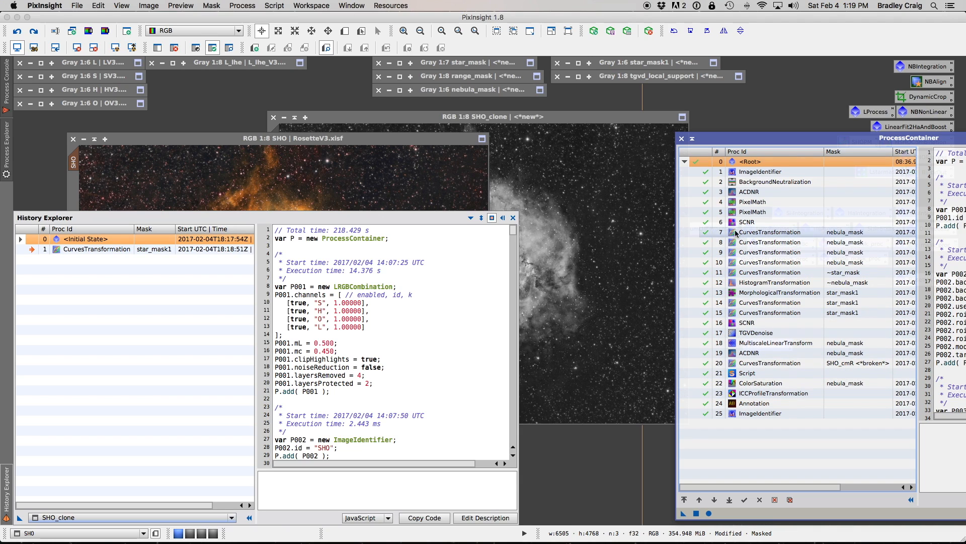
# Step: Disable processes 1 through 14 in the ProcessContainer, from the first ImageIdentifier to the first star_mask1 CurvesTransformation
pyautogui.click(710, 173)
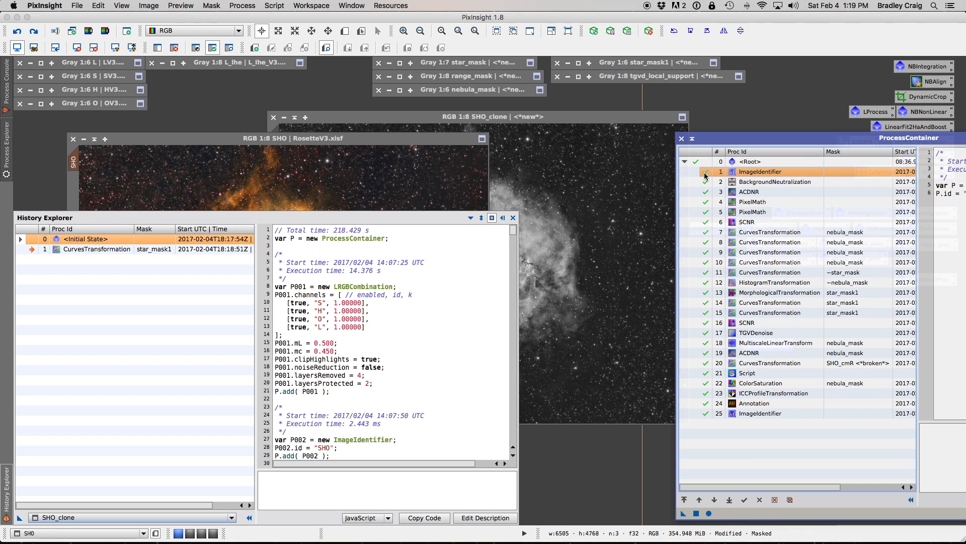
pyautogui.click(705, 172)
pyautogui.click(706, 182)
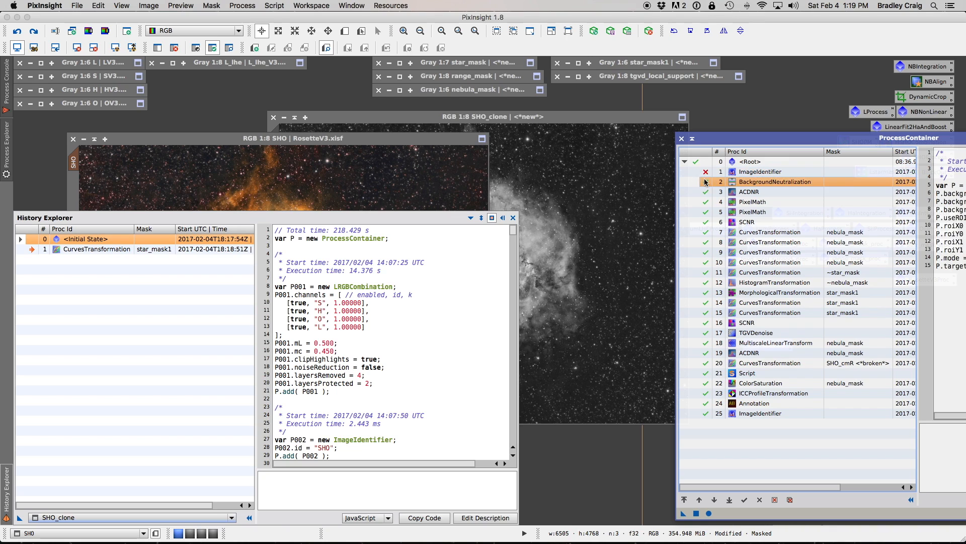
pyautogui.click(706, 193)
pyautogui.click(705, 202)
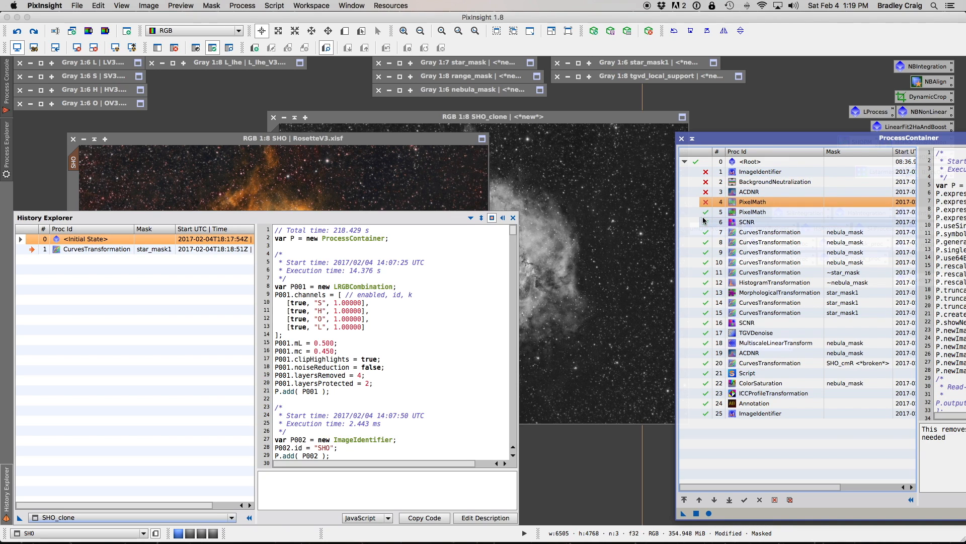
pyautogui.click(706, 222)
pyautogui.click(705, 212)
pyautogui.click(705, 232)
pyautogui.click(706, 242)
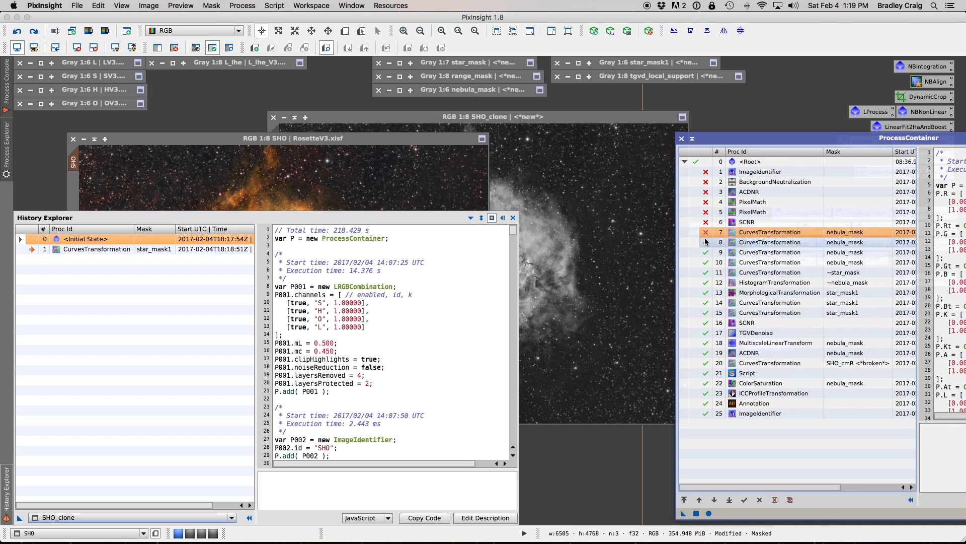
pyautogui.click(706, 252)
pyautogui.click(706, 262)
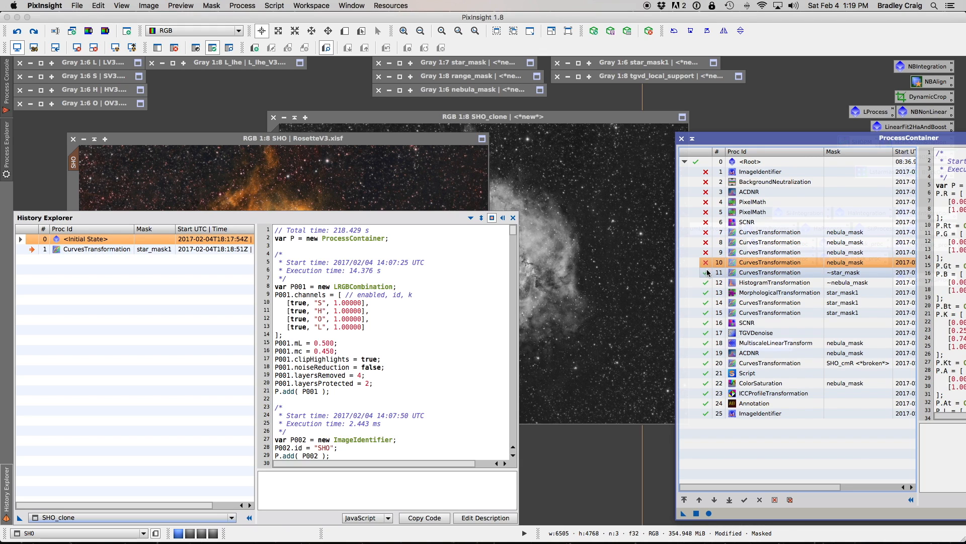
pyautogui.click(706, 273)
pyautogui.click(706, 283)
pyautogui.click(706, 293)
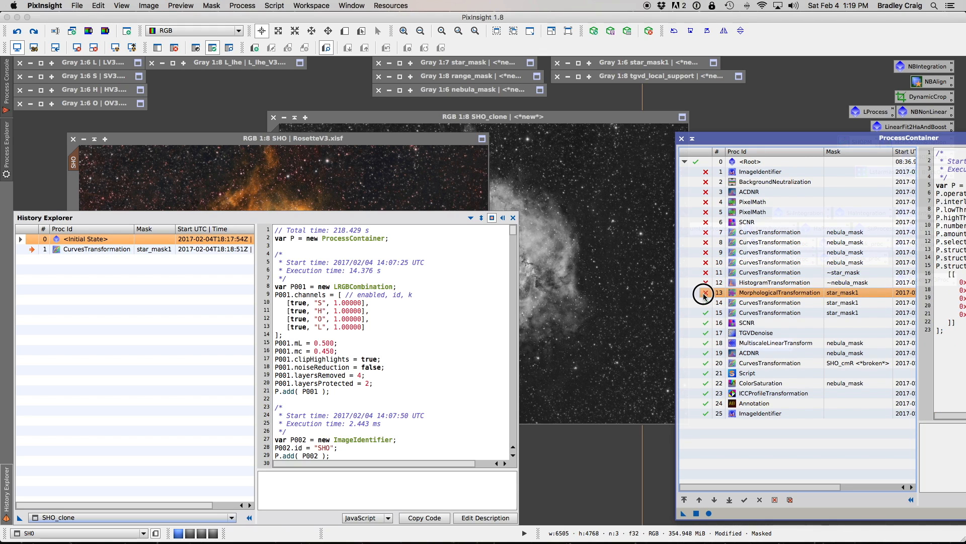
pyautogui.click(706, 303)
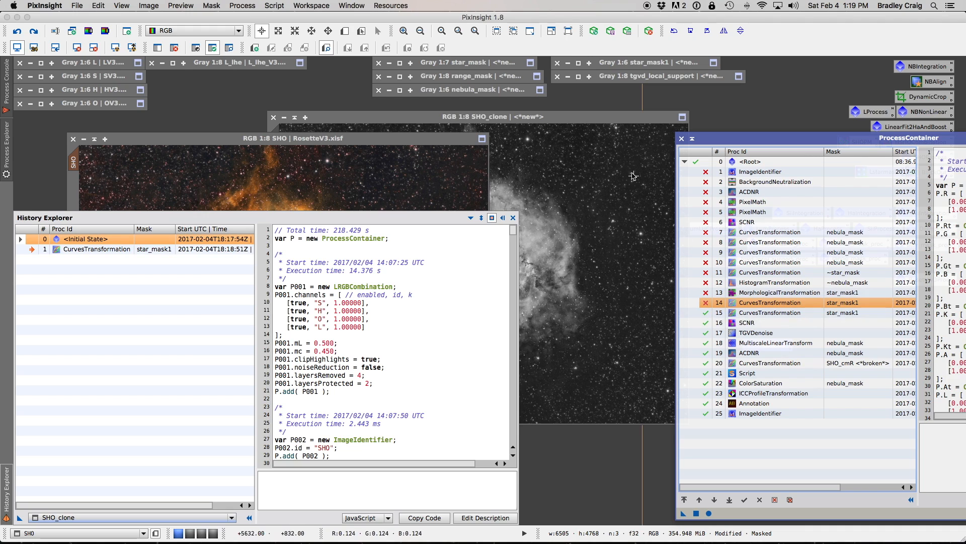
# Step: Run the partly disabled ProcessContainer on SHO_clone, and abort it during TGVDenoise
pyautogui.moveTo(683, 513); pyautogui.dragTo(604, 295)
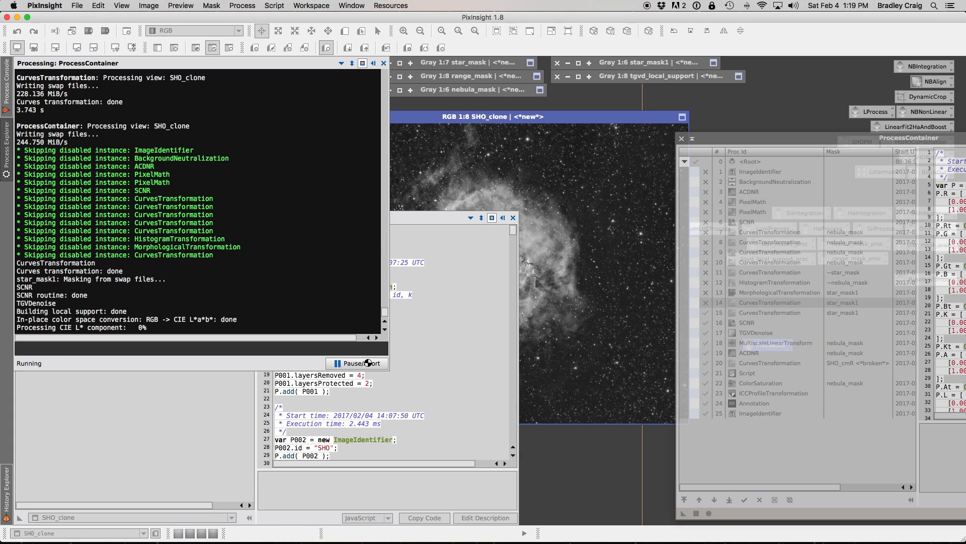
pyautogui.click(368, 362)
pyautogui.click(363, 363)
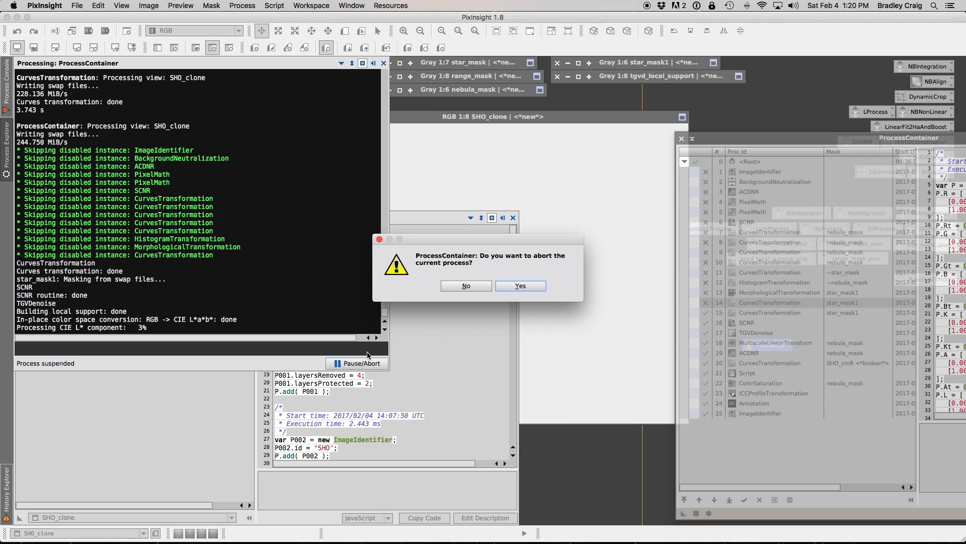
pyautogui.click(522, 289)
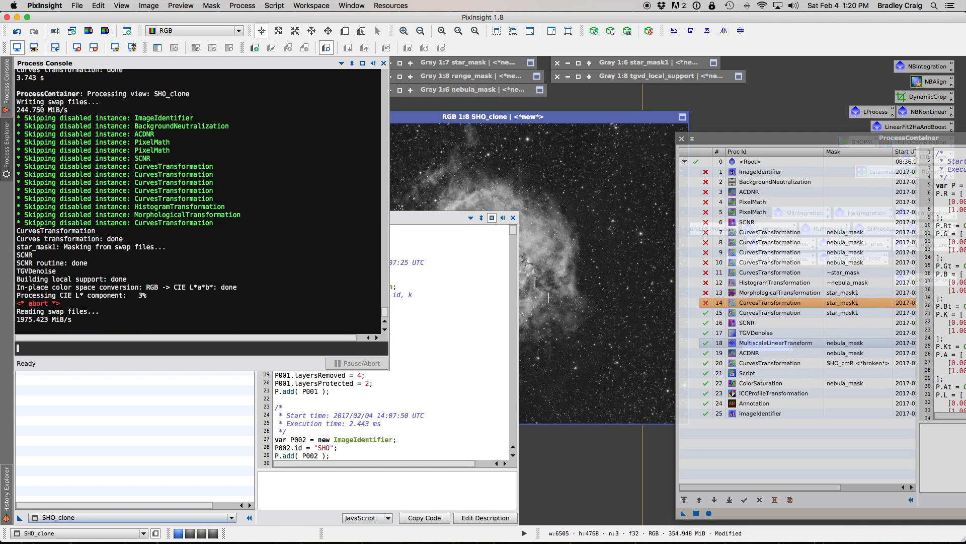
# Step: Discard SHO_clone without saving, and close and delete the Process95 container
pyautogui.click(274, 118)
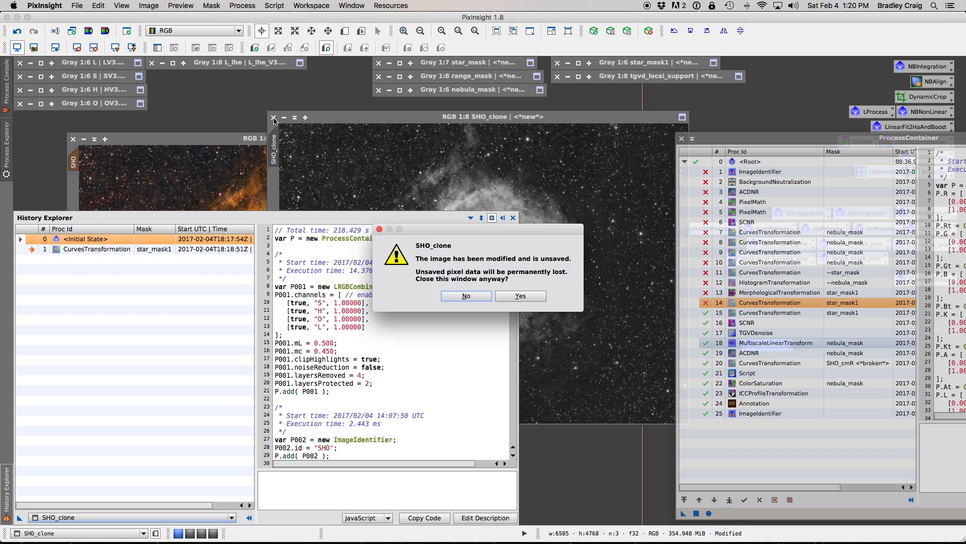
pyautogui.click(521, 297)
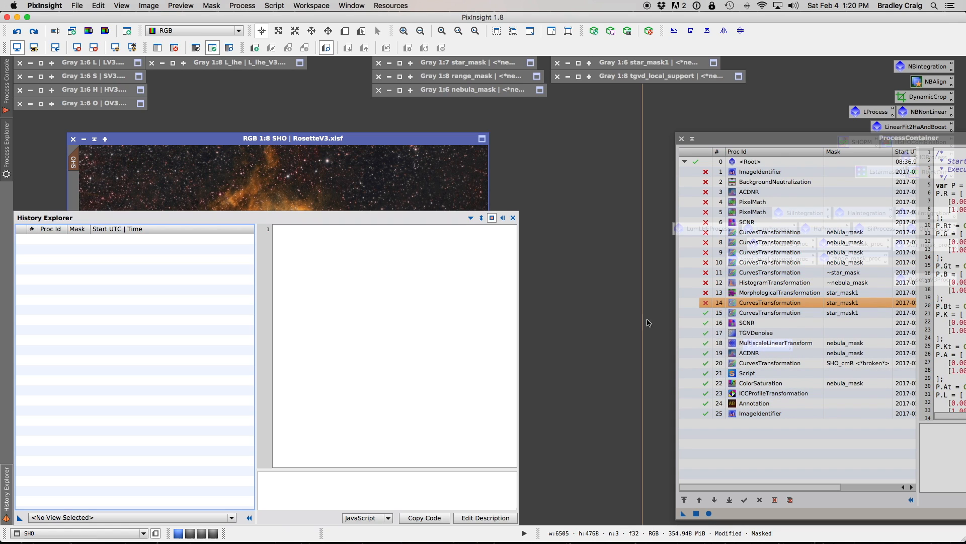
pyautogui.click(683, 139)
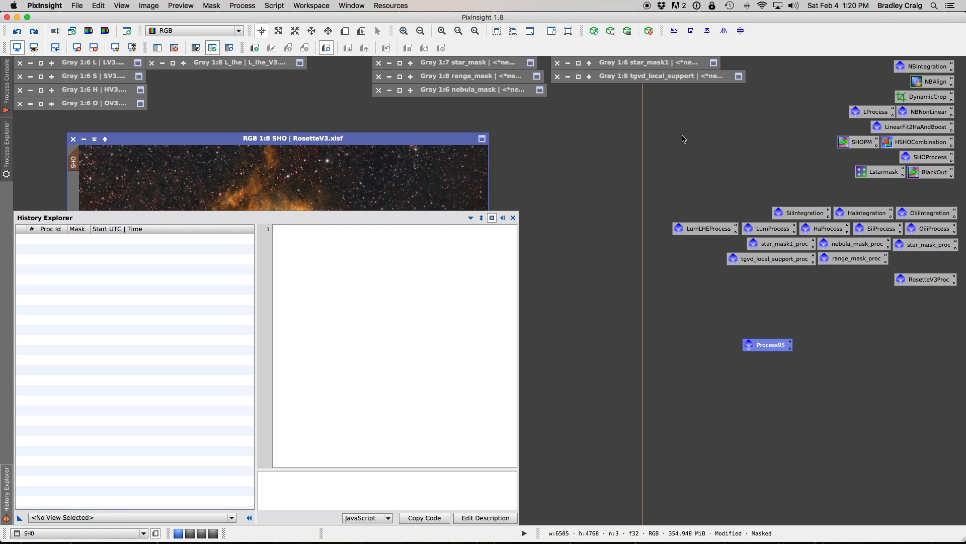
pyautogui.rightClick(767, 347)
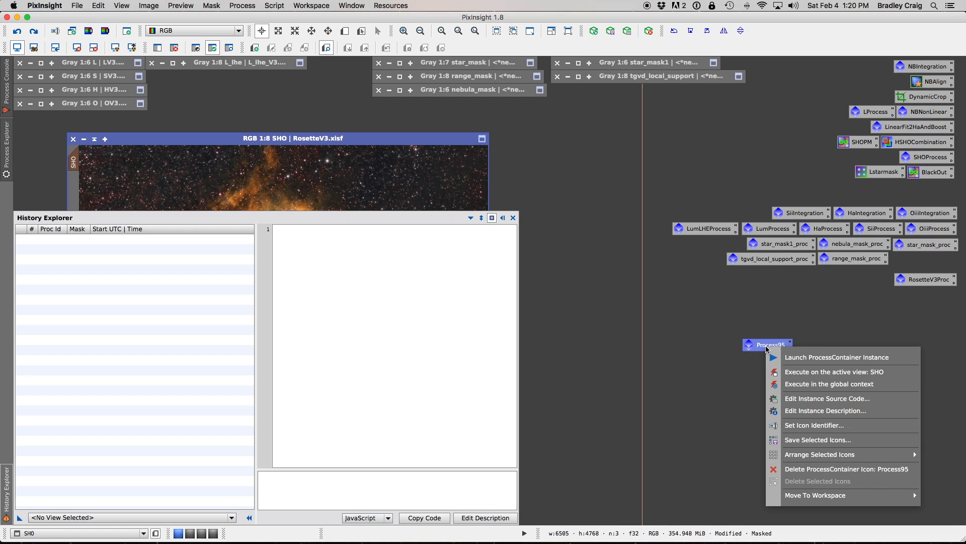
pyautogui.click(789, 475)
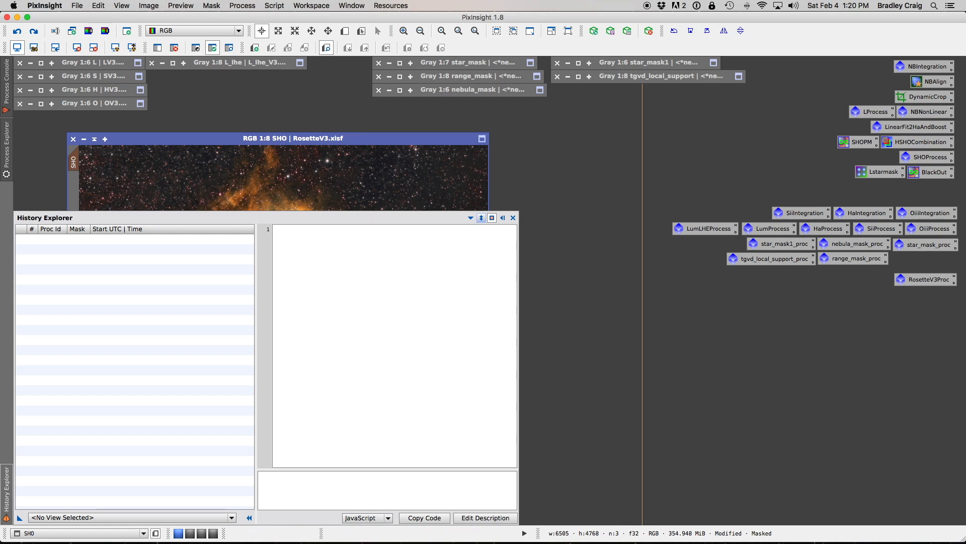
# Step: Load SHO's history in the History Explorer and restore the image to the ImageIdentifier at state 25
pyautogui.click(98, 518)
pyautogui.click(88, 461)
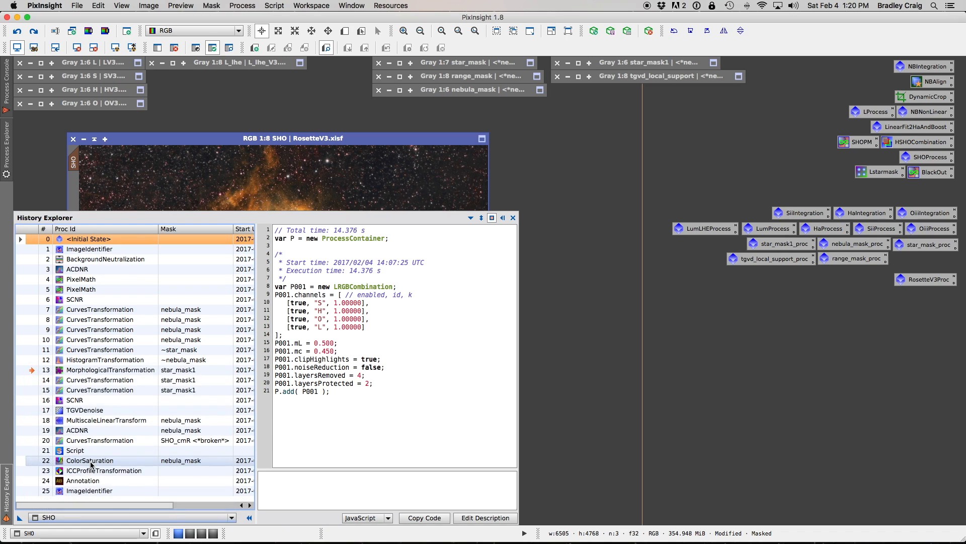
pyautogui.click(30, 490)
pyautogui.click(30, 489)
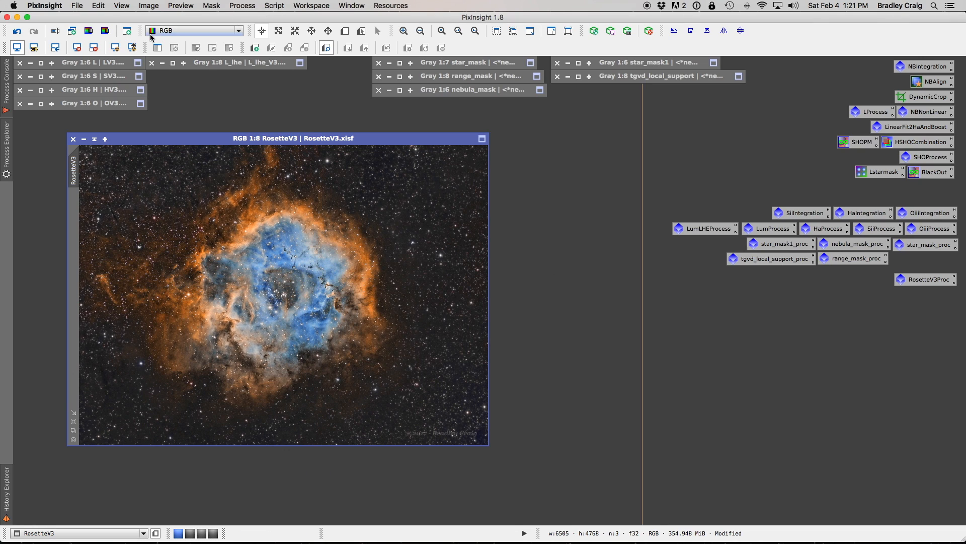
# Step: Open RangeSelection and set its lower limit to 0.34 using a real-time preview of RosetteV3, closing the preview when done
pyautogui.moveTo(3, 148)
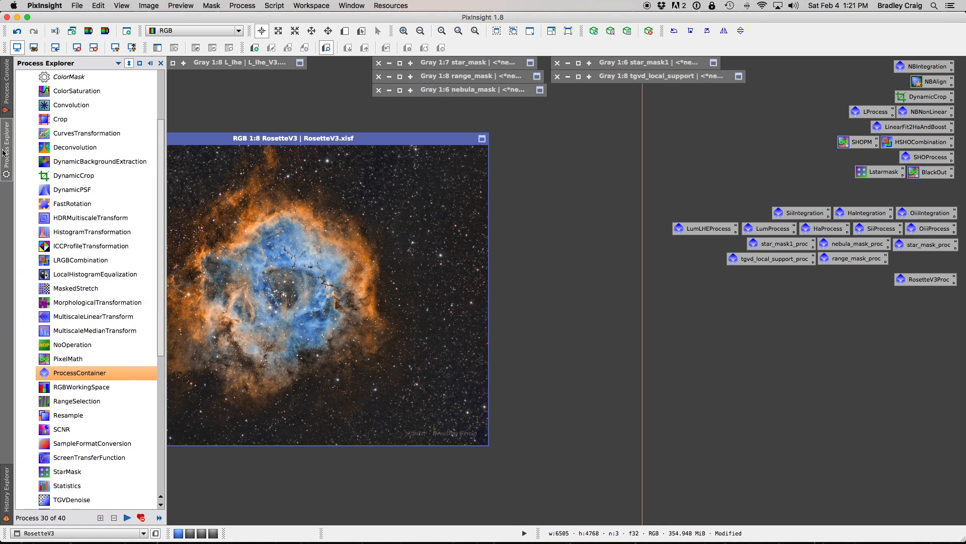
pyautogui.moveTo(71, 401); pyautogui.dragTo(71, 401)
pyautogui.doubleClick(70, 402)
pyautogui.moveTo(764, 400); pyautogui.dragTo(699, 329)
pyautogui.click(709, 468)
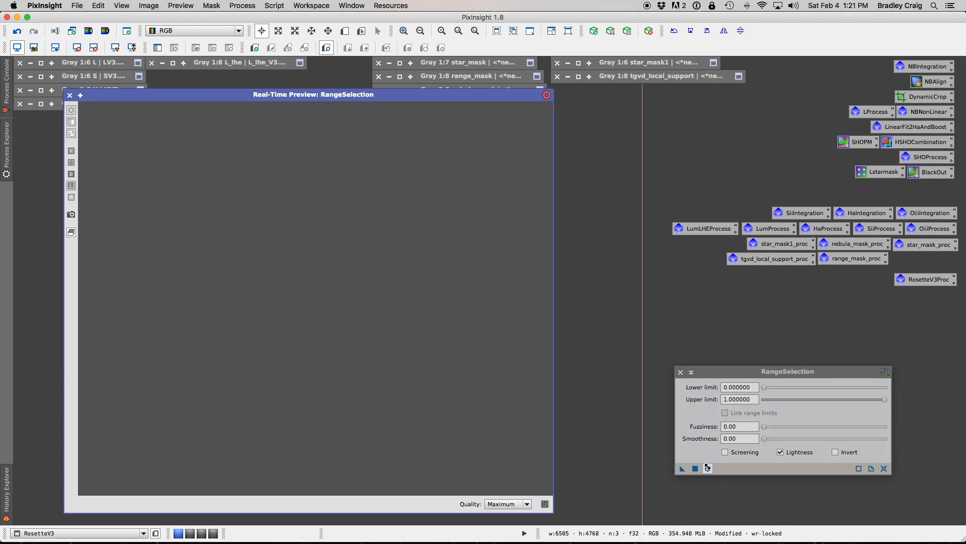
pyautogui.moveTo(764, 387); pyautogui.dragTo(806, 388)
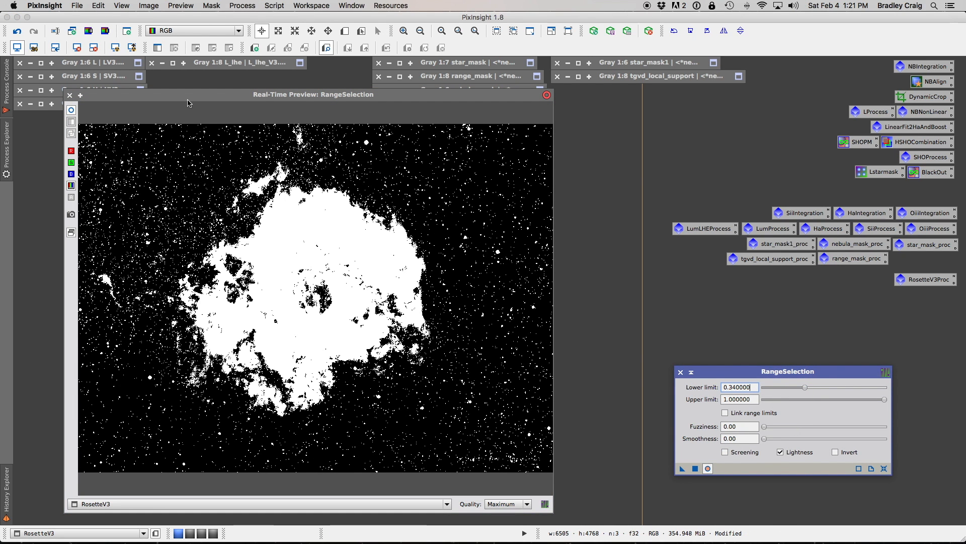
pyautogui.click(70, 95)
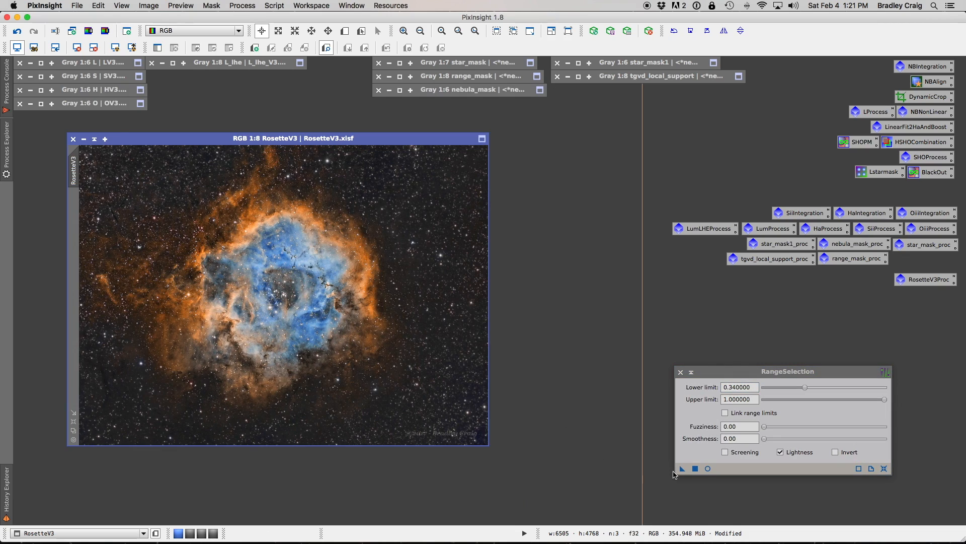
# Step: Run RangeSelection globally on RosetteV3 to create a range mask, and move the resized mask window aside
pyautogui.click(696, 469)
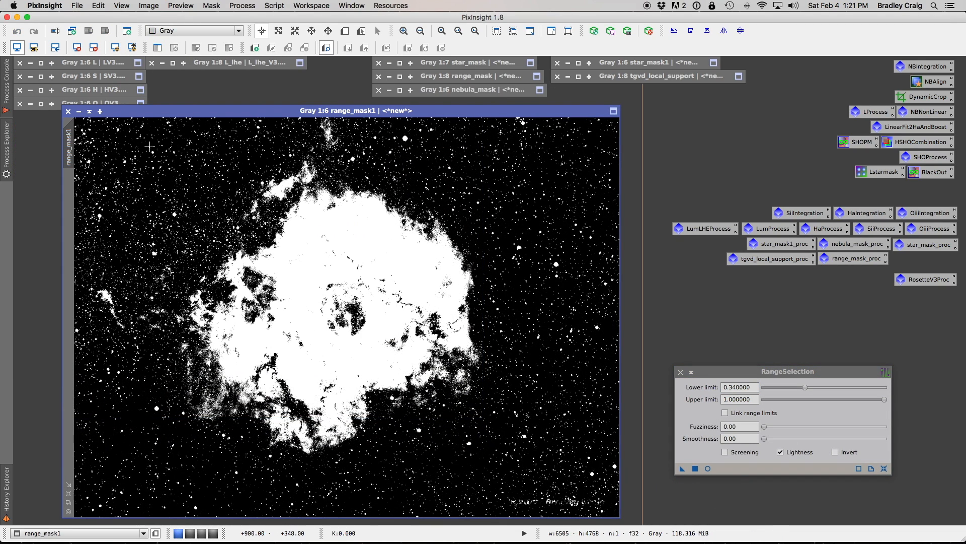
pyautogui.click(68, 502)
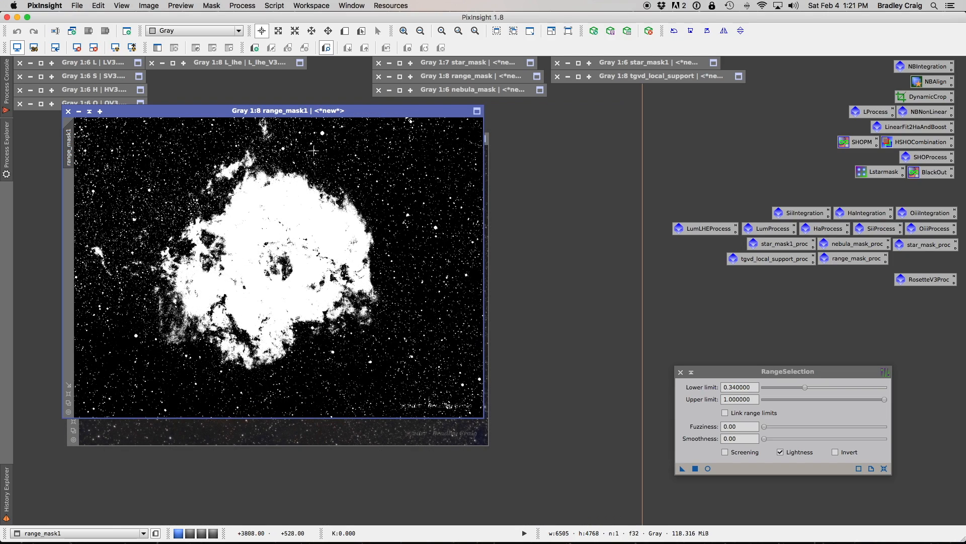
pyautogui.moveTo(302, 110); pyautogui.dragTo(401, 116)
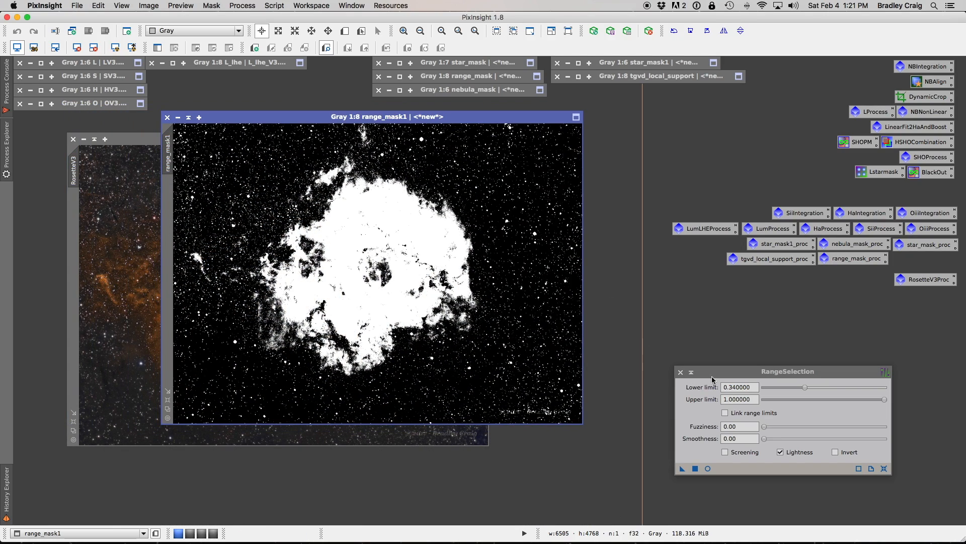
# Step: Set RangeSelection's lower limit to 0.66 and fuzziness to 0.41, open a real-time preview of range_mask1, and close the preview
pyautogui.moveTo(740, 374); pyautogui.dragTo(730, 341)
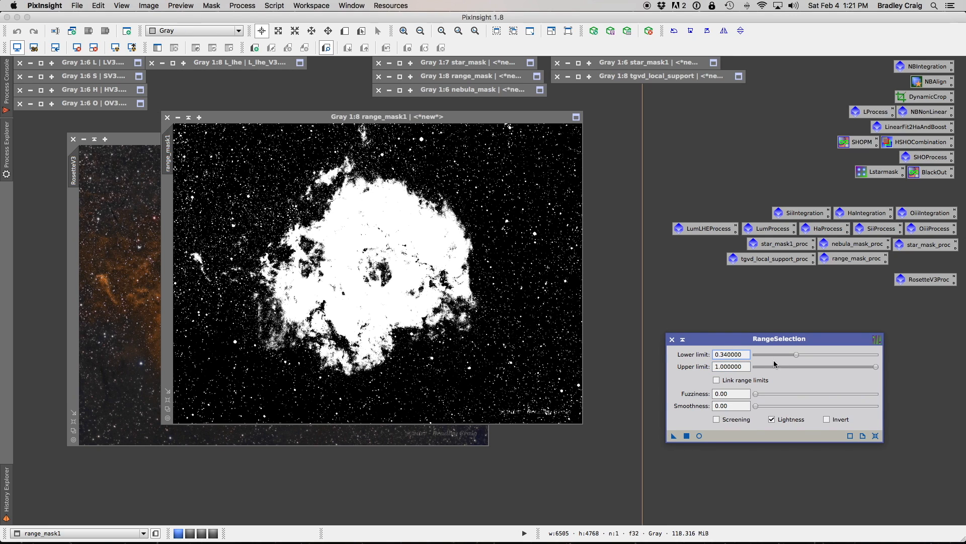
pyautogui.moveTo(800, 357); pyautogui.dragTo(838, 356)
pyautogui.moveTo(756, 393); pyautogui.dragTo(805, 395)
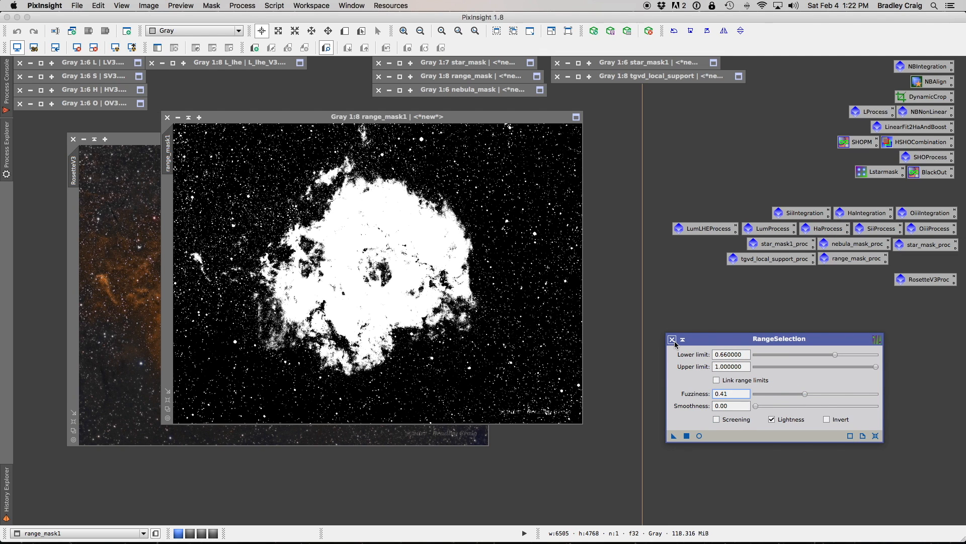
pyautogui.click(700, 436)
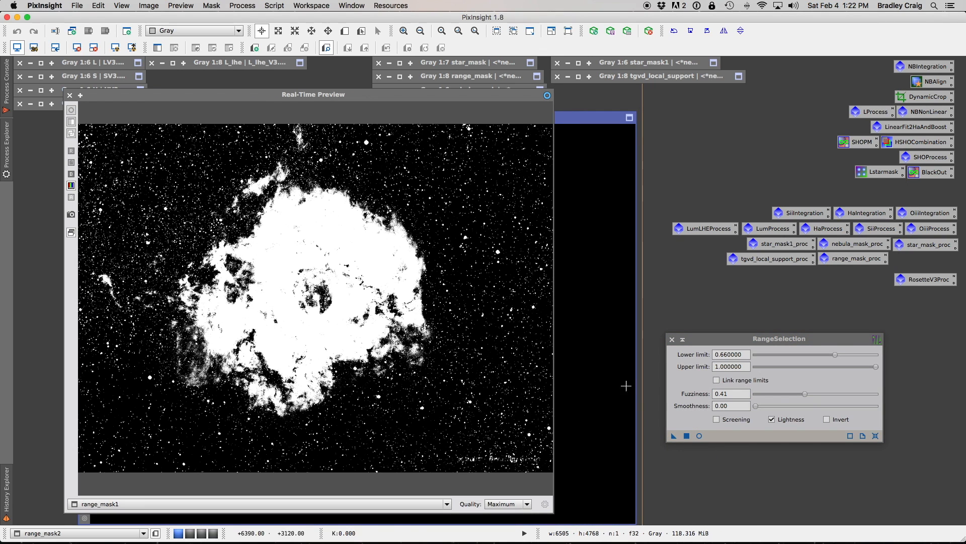
pyautogui.click(69, 95)
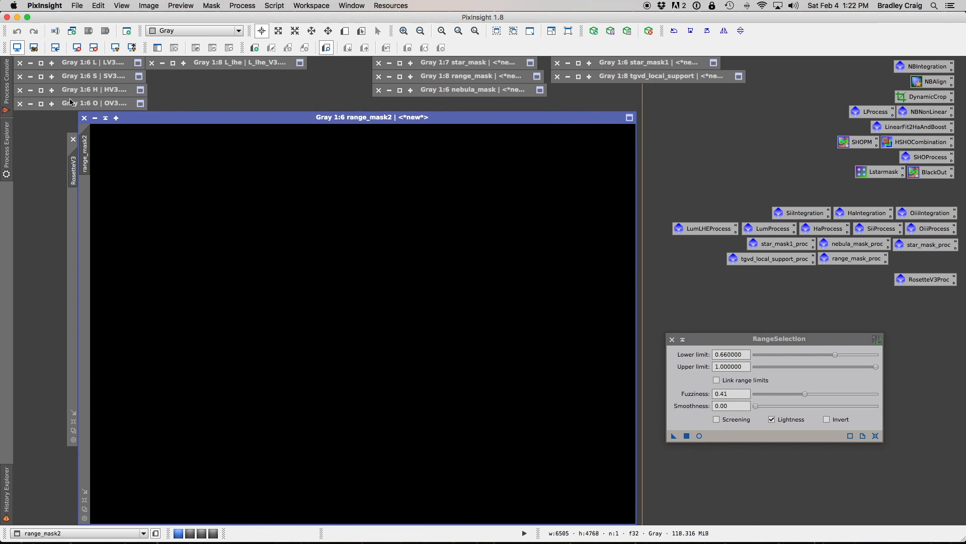
# Step: Collapse range_mask2 and move it out of the way, reactivate range_mask1, and close RangeSelection
pyautogui.moveTo(125, 120); pyautogui.dragTo(177, 122)
pyautogui.click(175, 119)
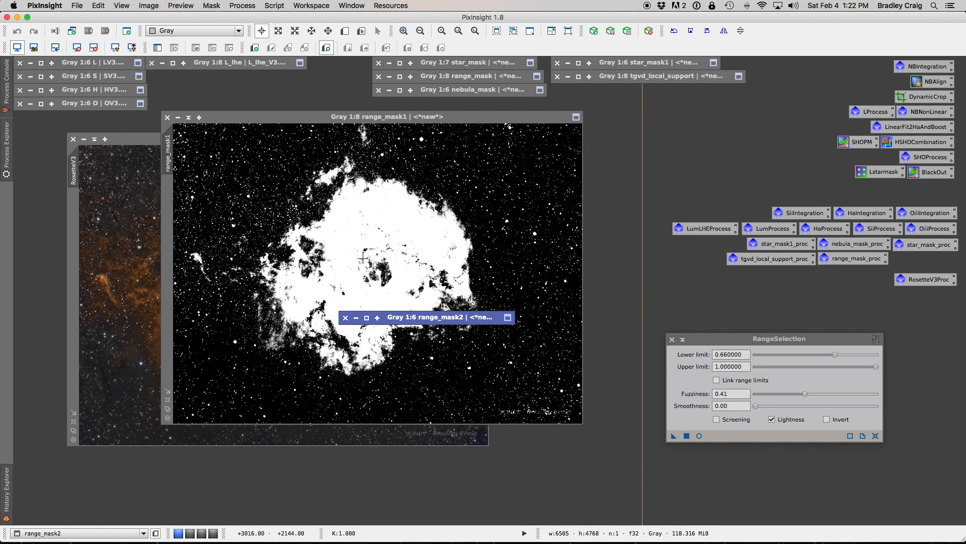
pyautogui.moveTo(570, 237); pyautogui.dragTo(705, 135)
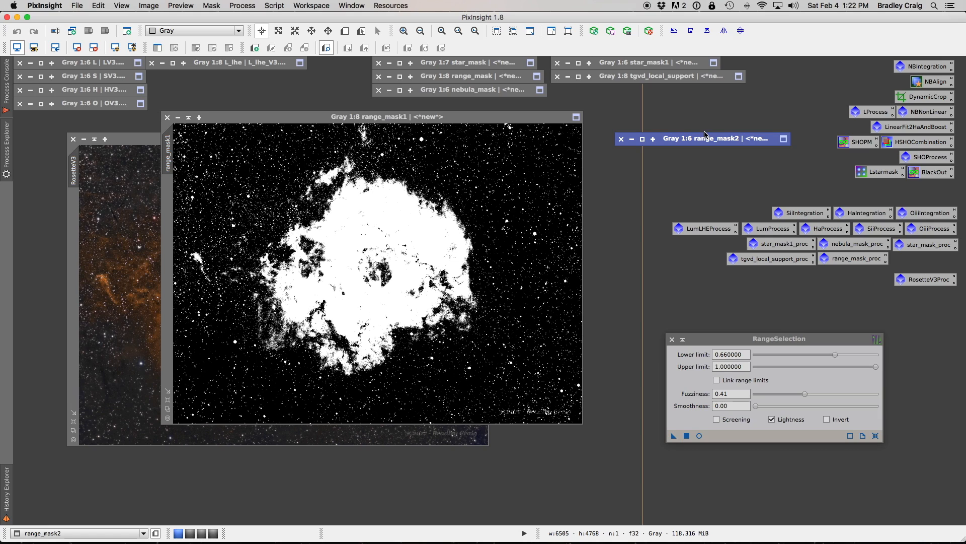
pyautogui.click(484, 119)
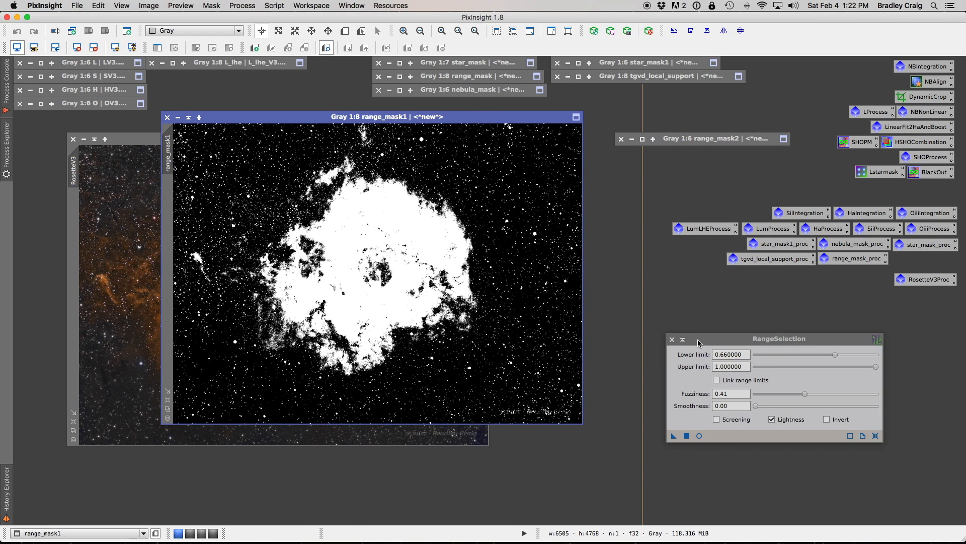
pyautogui.click(672, 340)
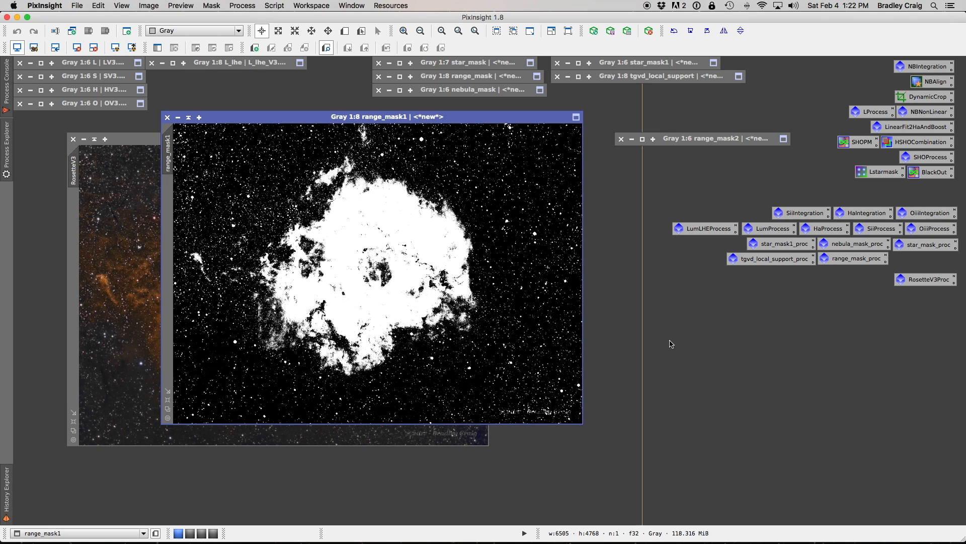
# Step: Load range_mask1's history in the History Explorer, move the mask clear, and keep the explorer open on the workspace
pyautogui.click(6, 490)
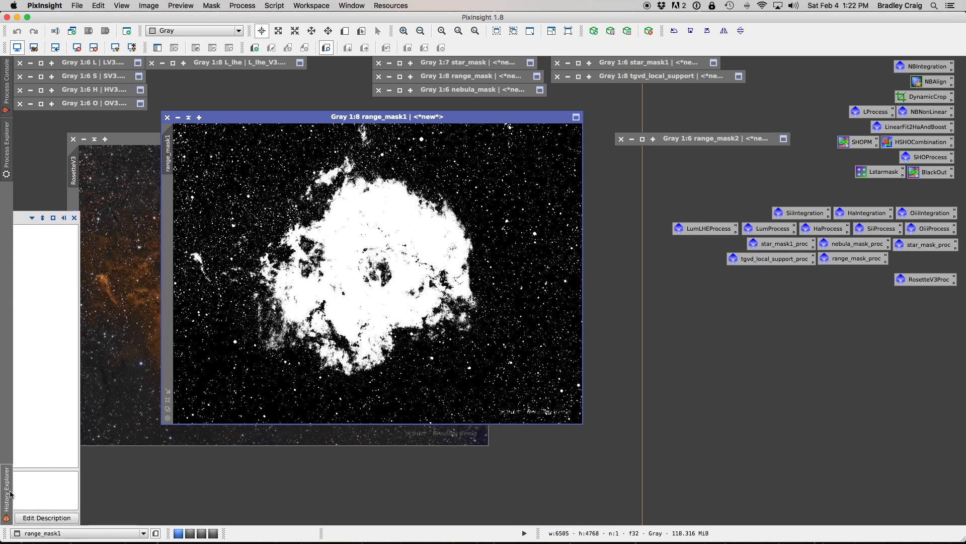
pyautogui.click(57, 516)
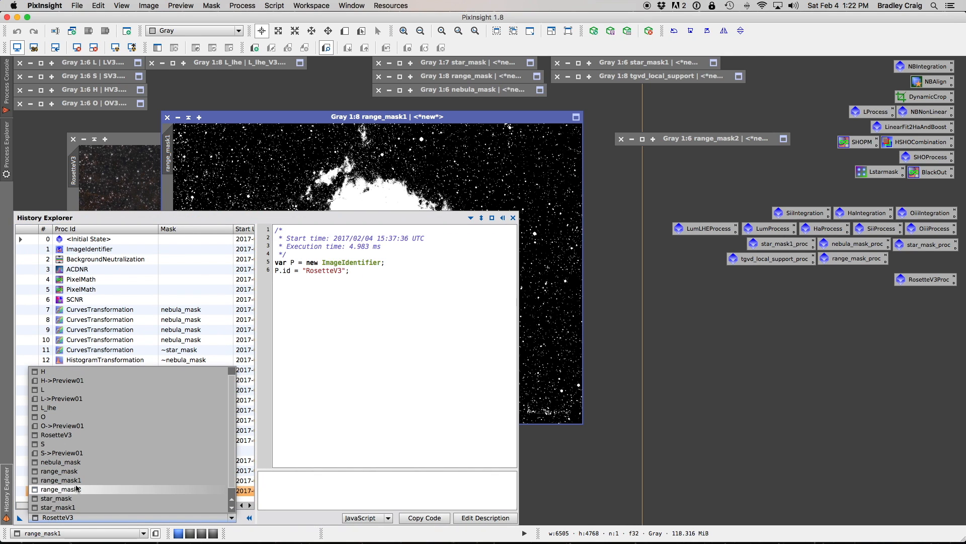
pyautogui.click(77, 483)
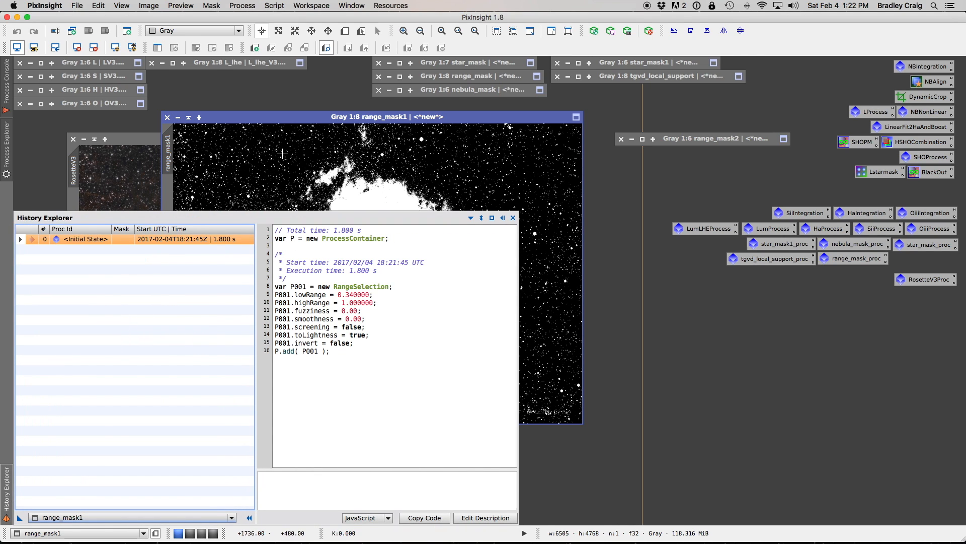
pyautogui.moveTo(291, 117); pyautogui.dragTo(534, 159)
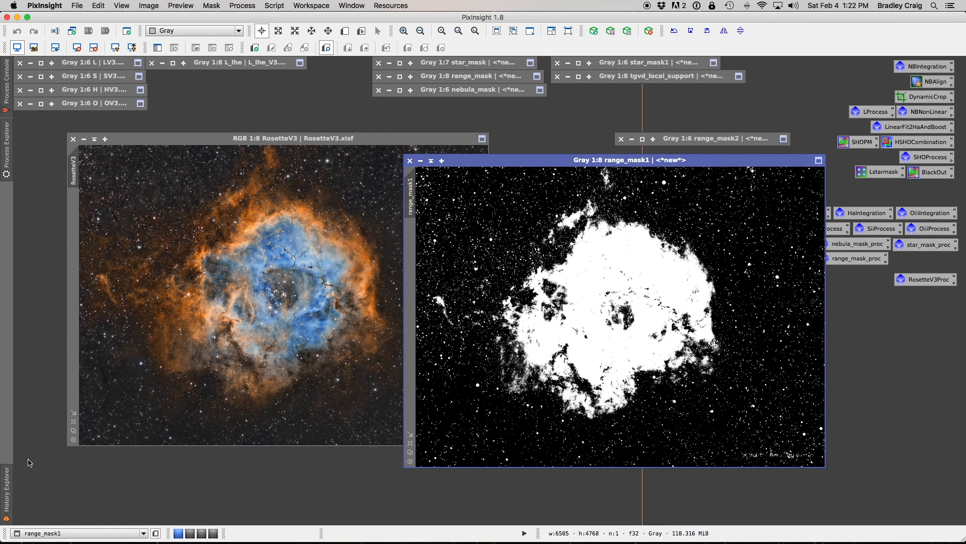
pyautogui.click(7, 485)
pyautogui.click(492, 217)
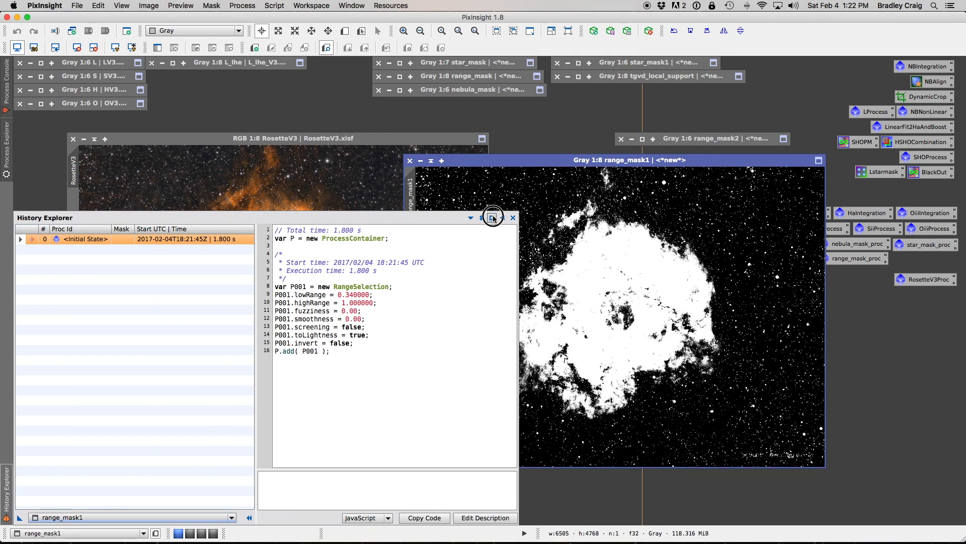
# Step: Reopen the RangeSelection instance nested under range_mask1's initial state to check its parameters, and close it
pyautogui.click(21, 240)
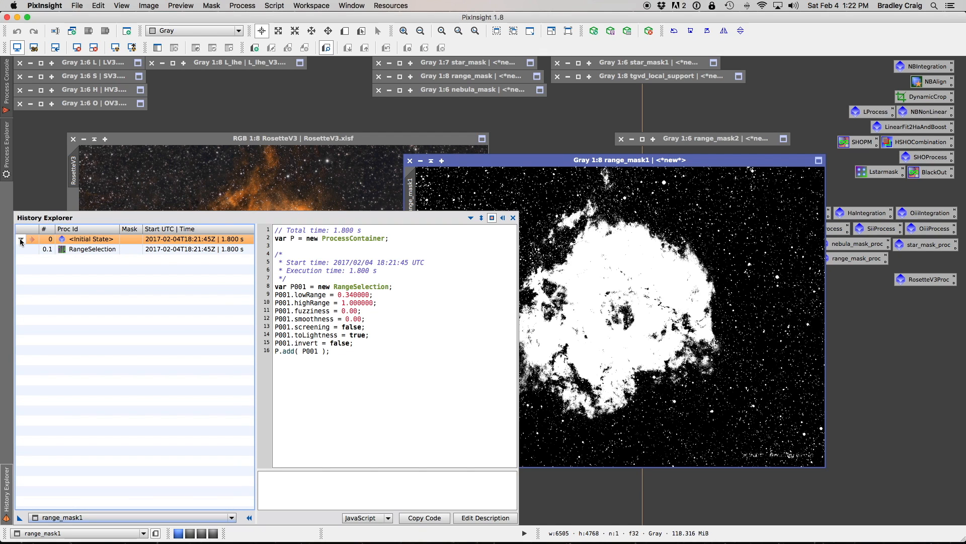
pyautogui.click(78, 250)
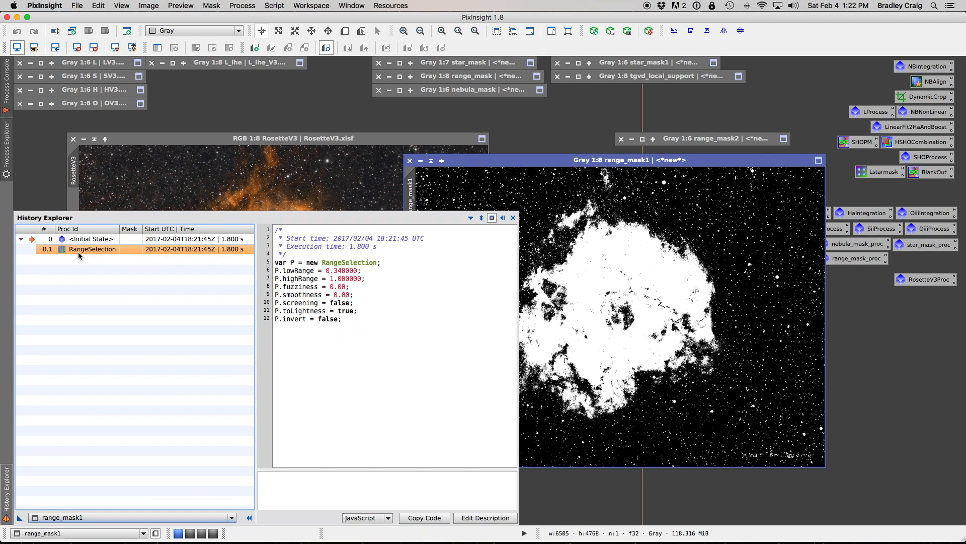
pyautogui.doubleClick(78, 250)
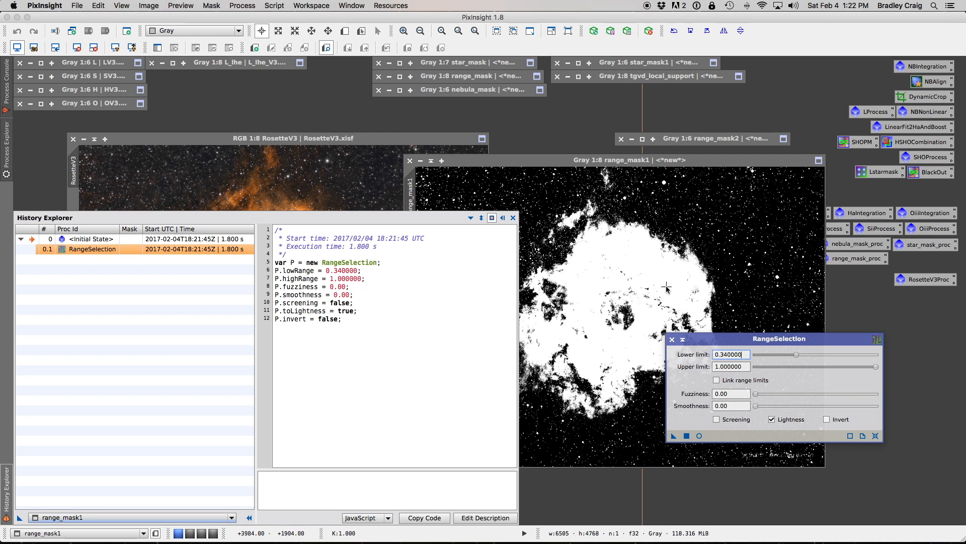
pyautogui.moveTo(717, 342); pyautogui.dragTo(653, 347)
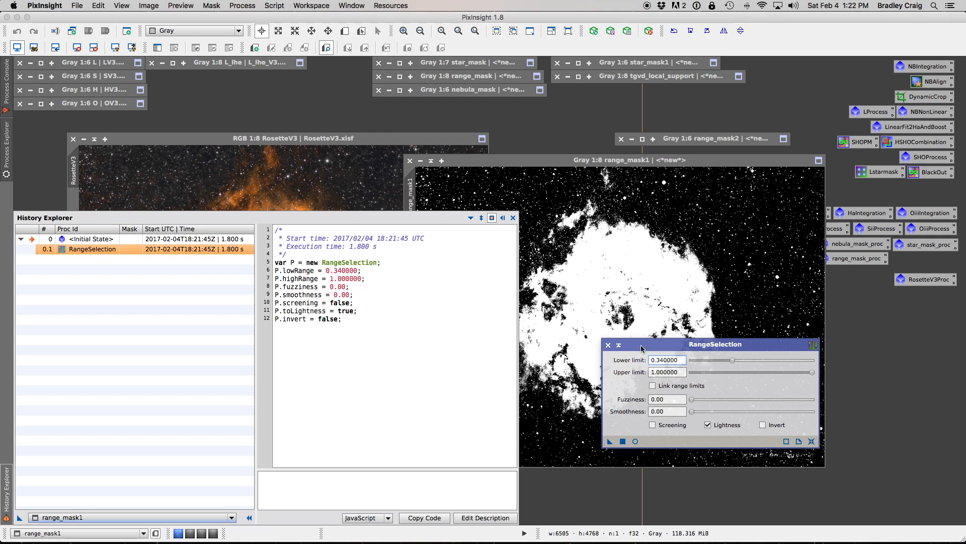
pyautogui.click(608, 345)
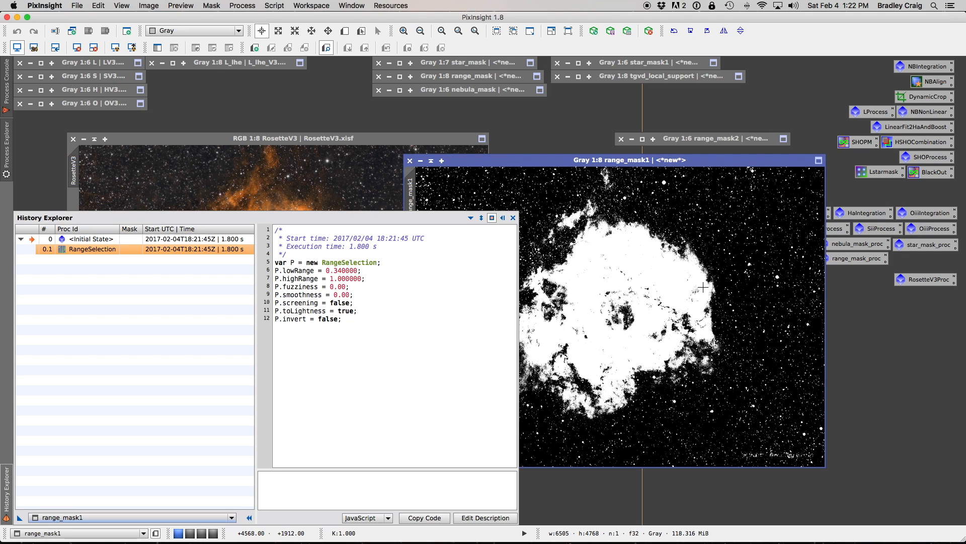
# Step: Load star_mask's history, open the StarMask instance nested under its initial state to review the settings, and close it
pyautogui.click(76, 518)
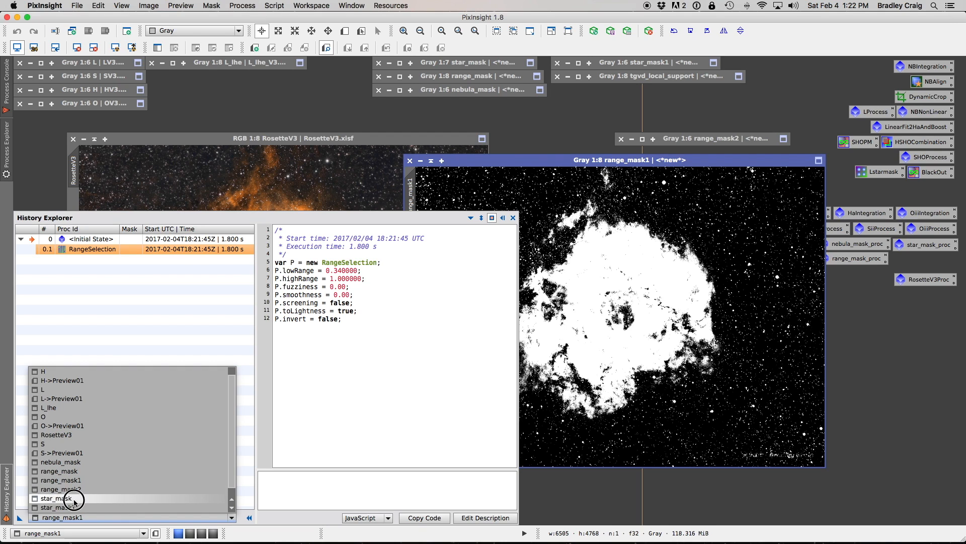
pyautogui.click(70, 498)
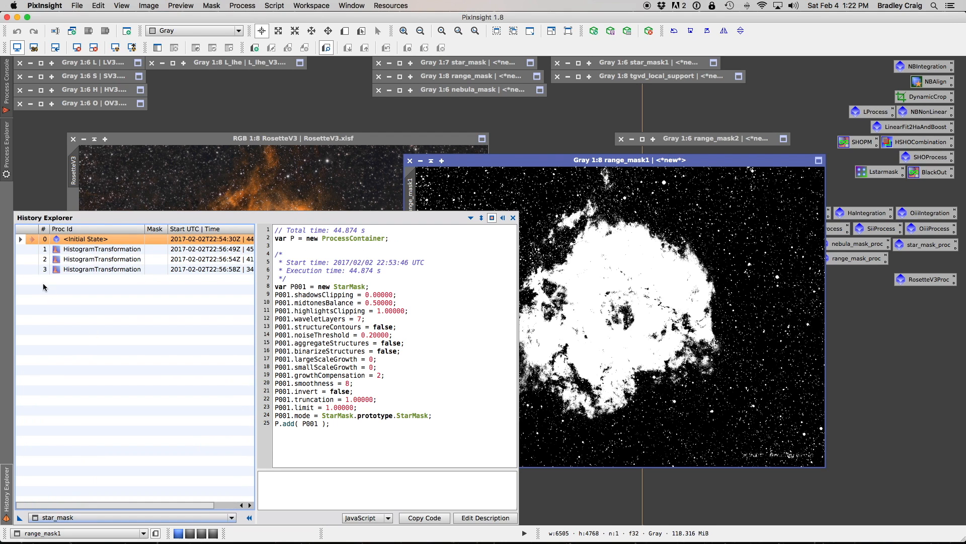
pyautogui.click(21, 239)
pyautogui.click(81, 249)
pyautogui.doubleClick(80, 250)
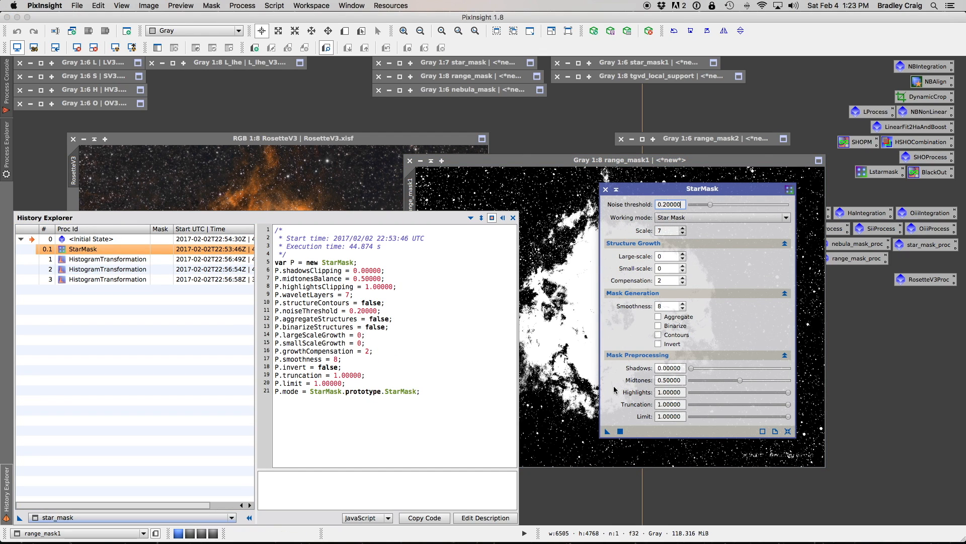
pyautogui.click(606, 189)
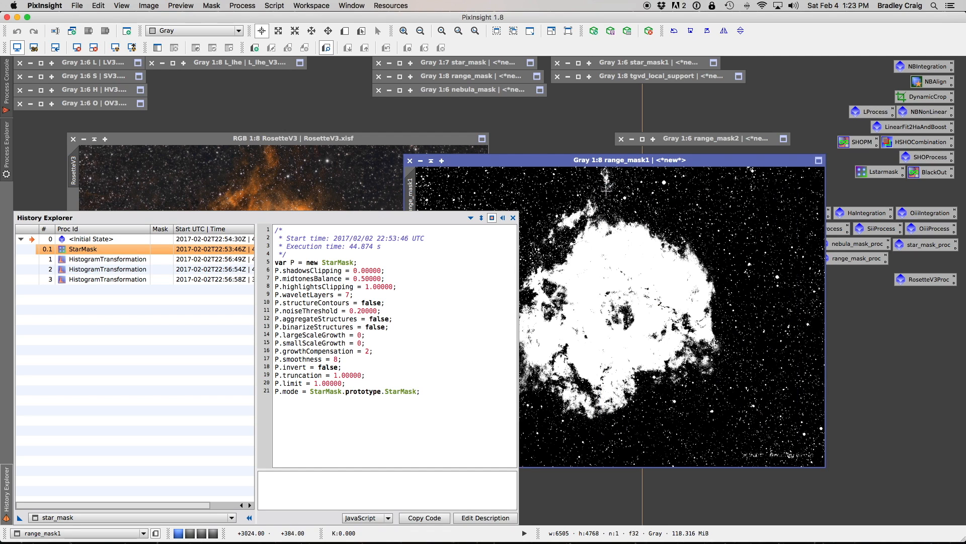
# Step: Close the range_mask1 and range_mask2 images
pyautogui.click(410, 161)
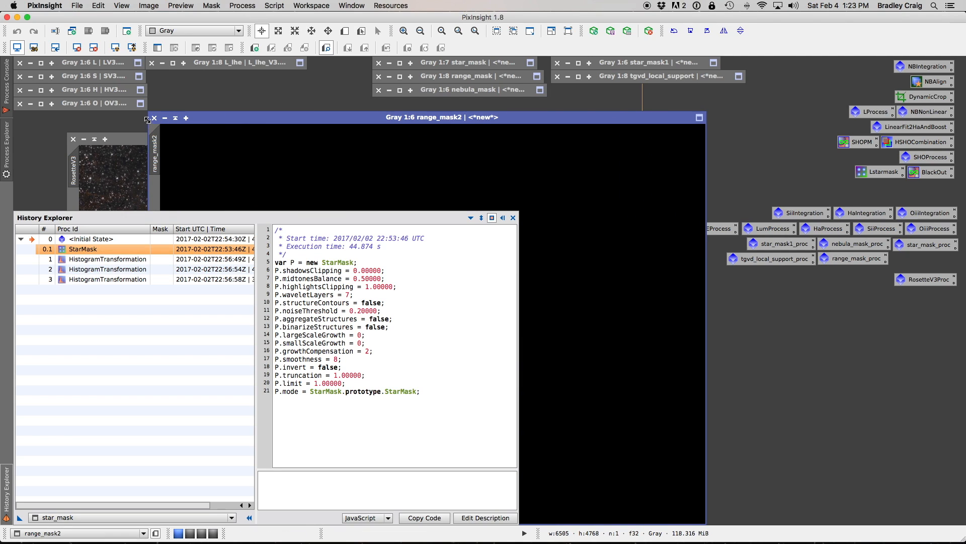
pyautogui.click(154, 119)
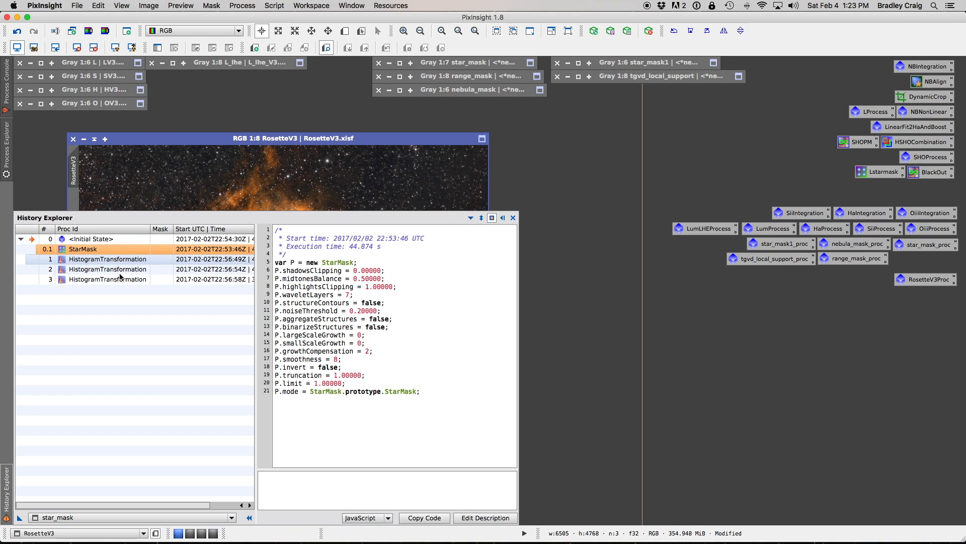
# Step: Create a ProcessContainer icon on the workspace from star_mask's history, and open it to examine the steps under its root
pyautogui.moveTo(20, 519); pyautogui.dragTo(672, 375)
pyautogui.doubleClick(672, 371)
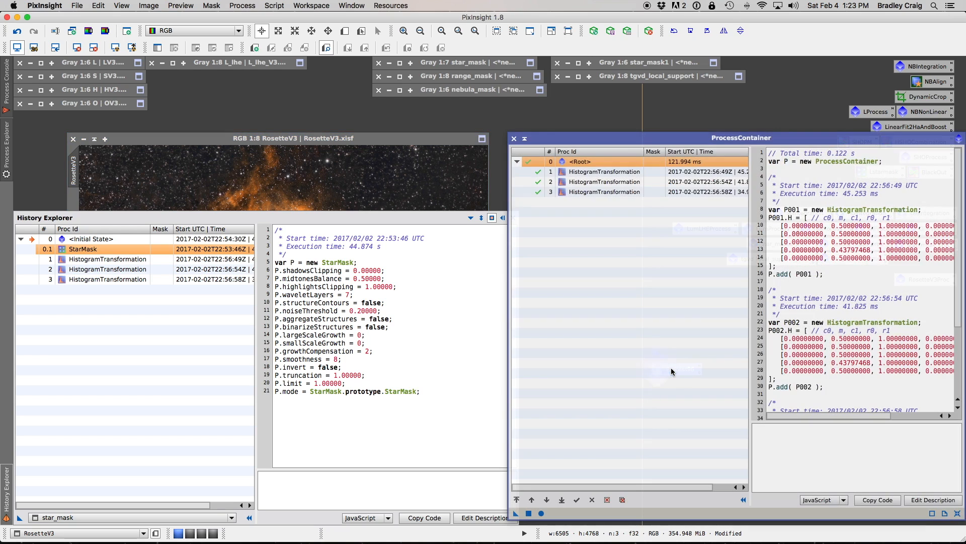
pyautogui.click(518, 162)
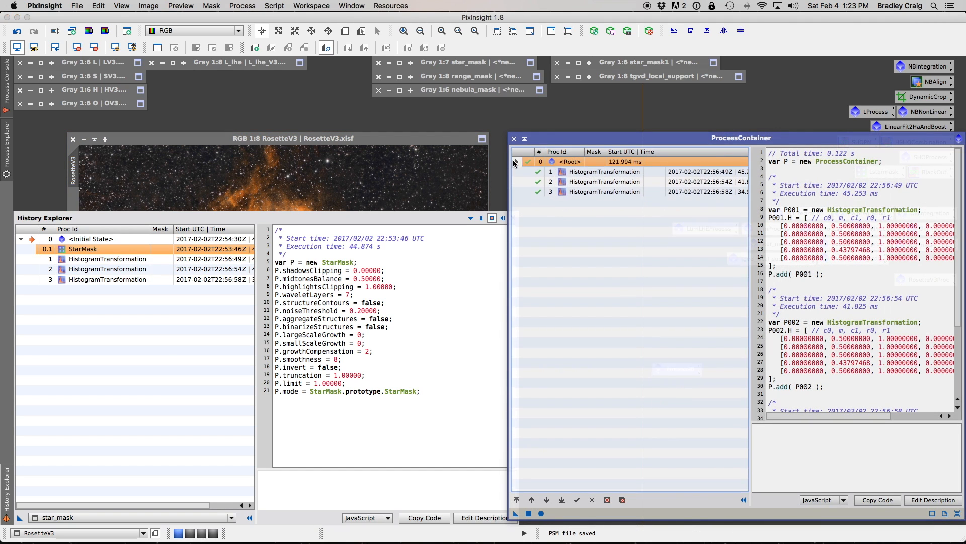
pyautogui.click(518, 162)
pyautogui.click(518, 162)
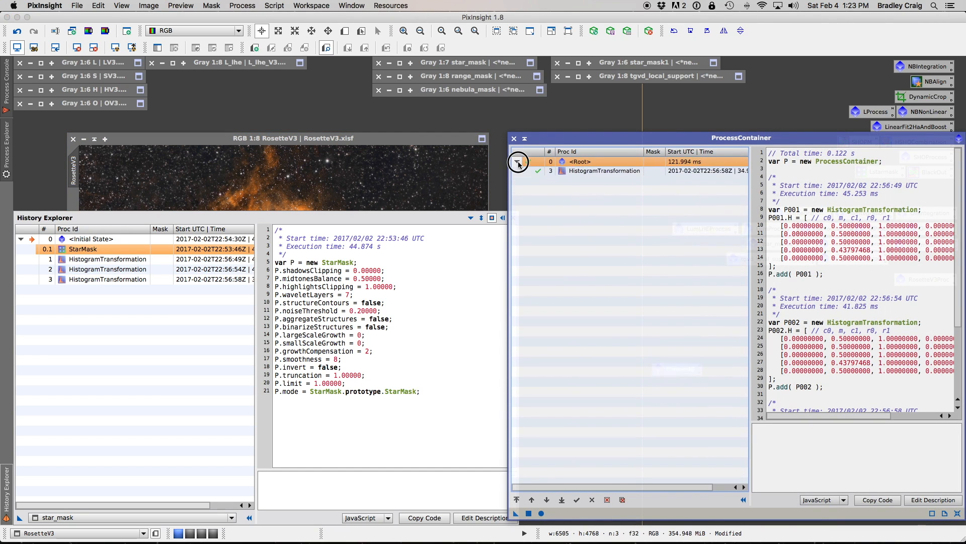
pyautogui.click(518, 162)
# Step: Copy the StarMask process from star_mask's initial state into the ProcessContainer, ahead of the HistogramTransformation steps
pyautogui.moveTo(575, 139); pyautogui.dragTo(594, 141)
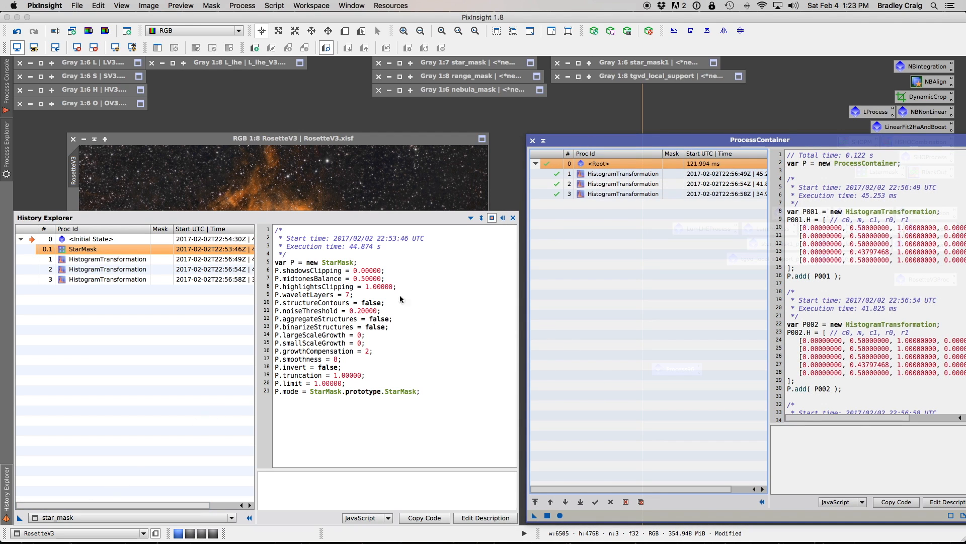
pyautogui.moveTo(94, 253); pyautogui.dragTo(600, 169)
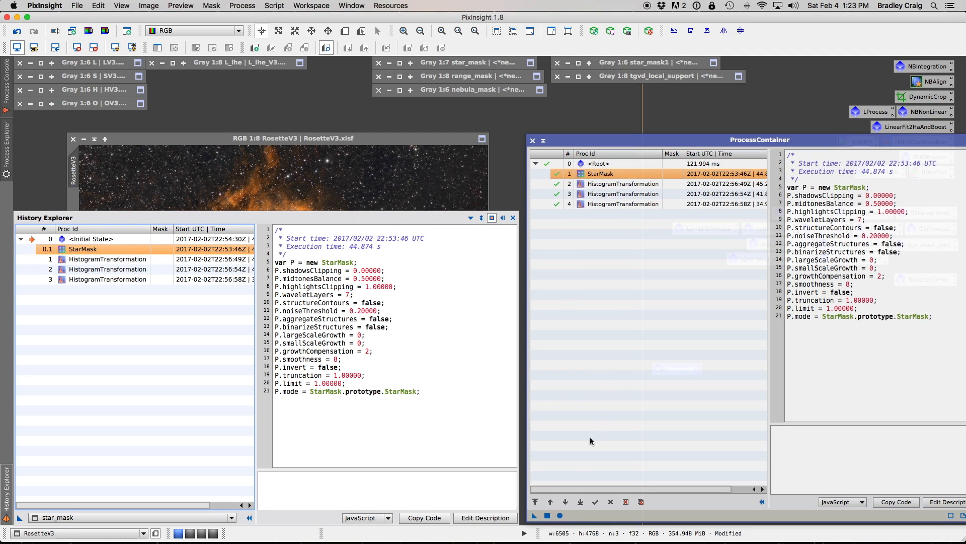
# Step: Uncover and reposition the Process96 icon, and try to replace its instance with the edited ProcessContainer, declining the replacement
pyautogui.moveTo(536, 517); pyautogui.dragTo(537, 517)
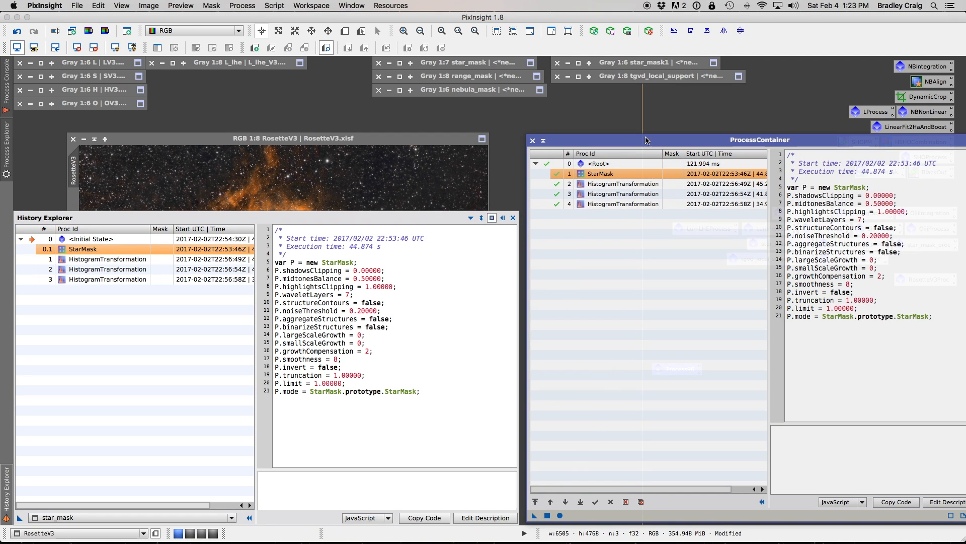
pyautogui.moveTo(647, 141); pyautogui.dragTo(794, 97)
pyautogui.moveTo(673, 363); pyautogui.dragTo(644, 294)
pyautogui.moveTo(680, 474); pyautogui.dragTo(622, 299)
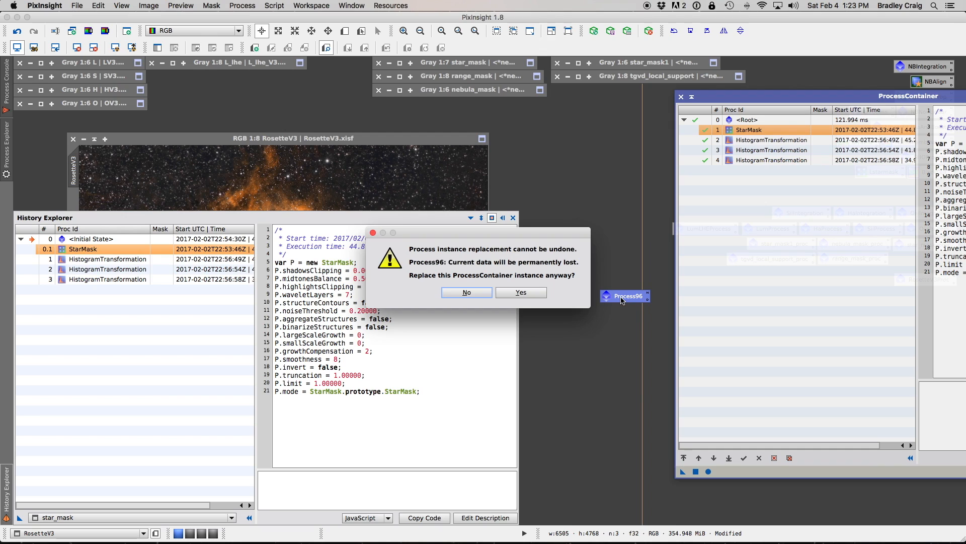
pyautogui.click(467, 292)
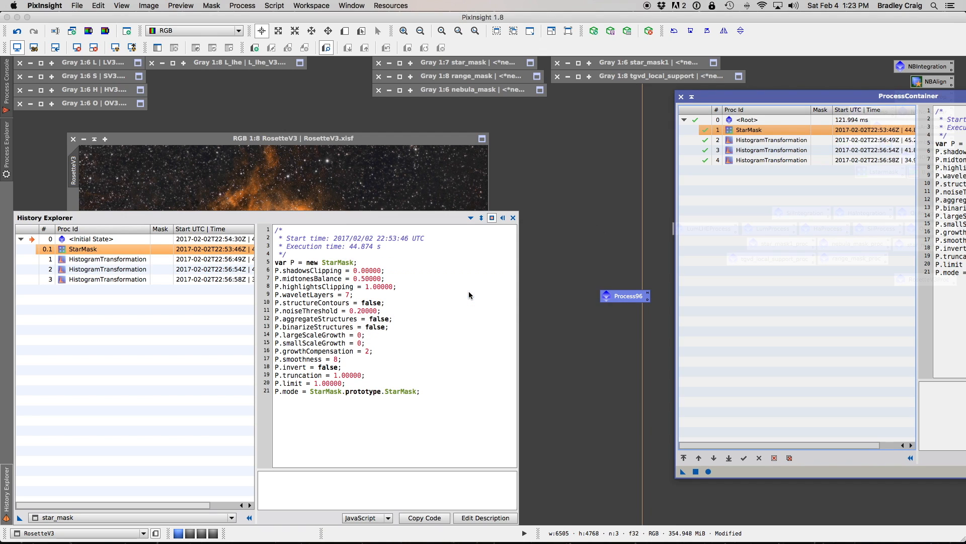
# Step: Close the ProcessContainer, collapse the History Explorer, apply Process96 to the RosetteV3 image and undo the result
pyautogui.click(682, 97)
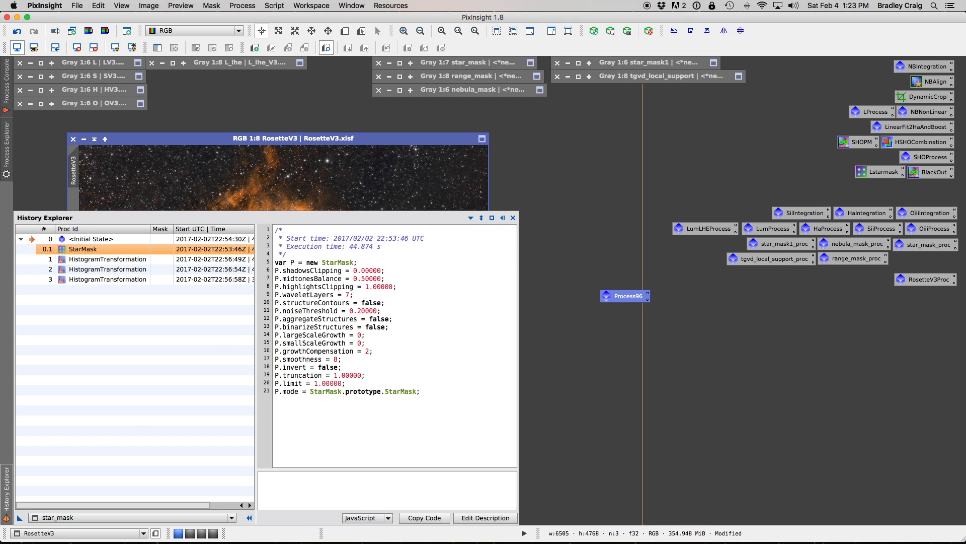
pyautogui.click(492, 219)
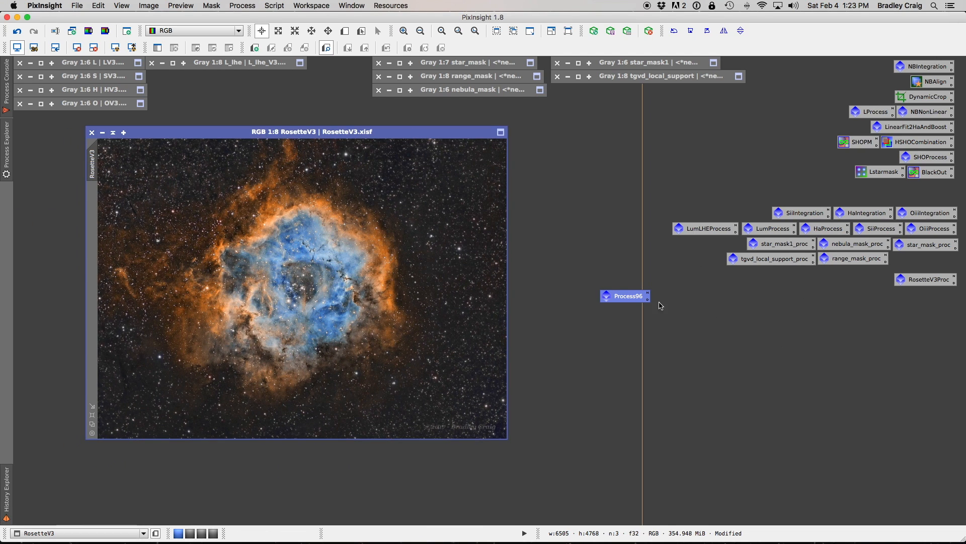
pyautogui.moveTo(634, 300); pyautogui.dragTo(374, 387)
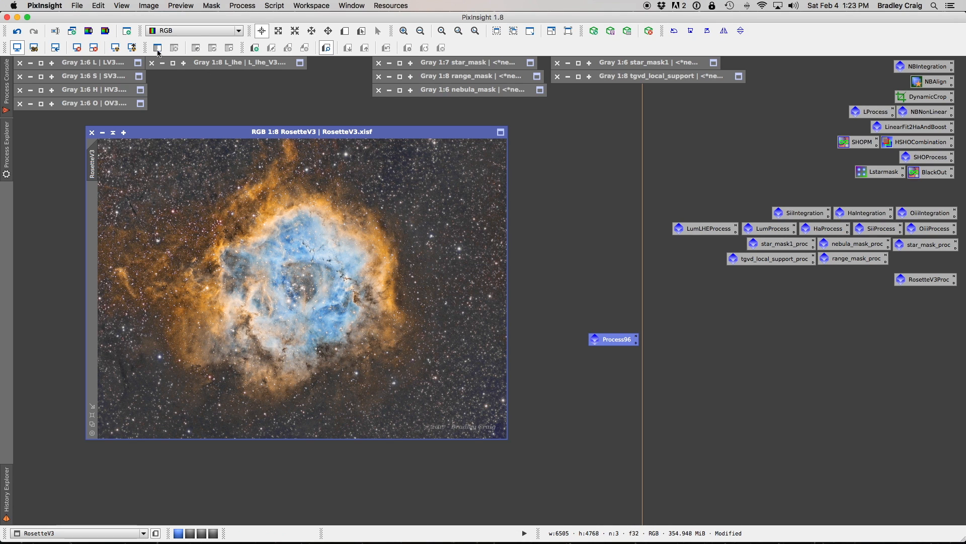
pyautogui.click(16, 33)
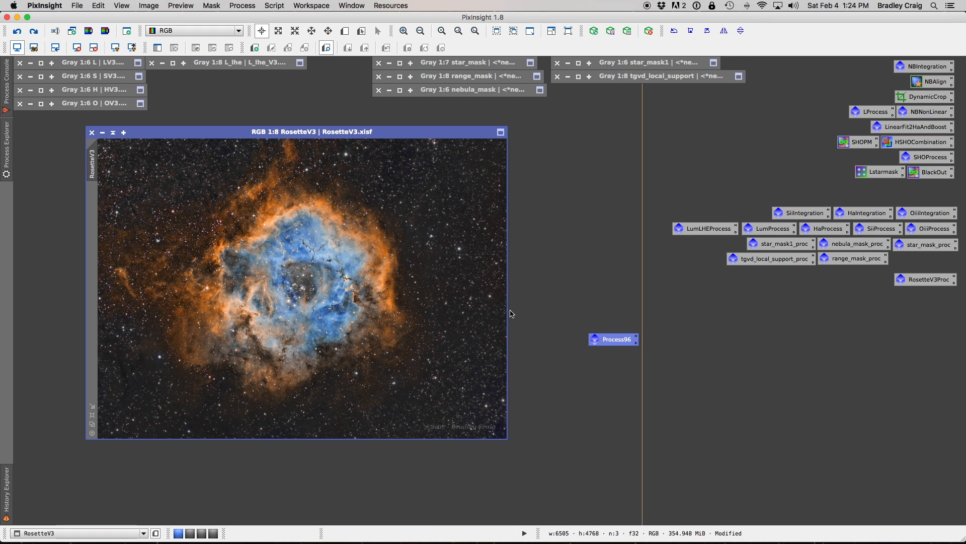
# Step: Open the Process96 container and copy StarMask from star_mask's history into it, ahead of the HistogramTransformation steps
pyautogui.click(617, 340)
pyautogui.doubleClick(617, 340)
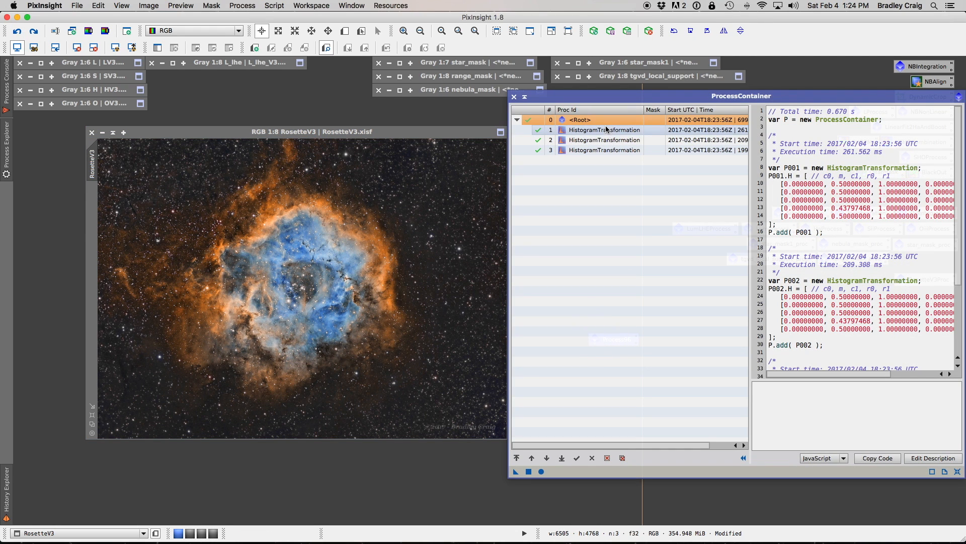
pyautogui.moveTo(654, 110); pyautogui.dragTo(701, 99)
pyautogui.click(6, 510)
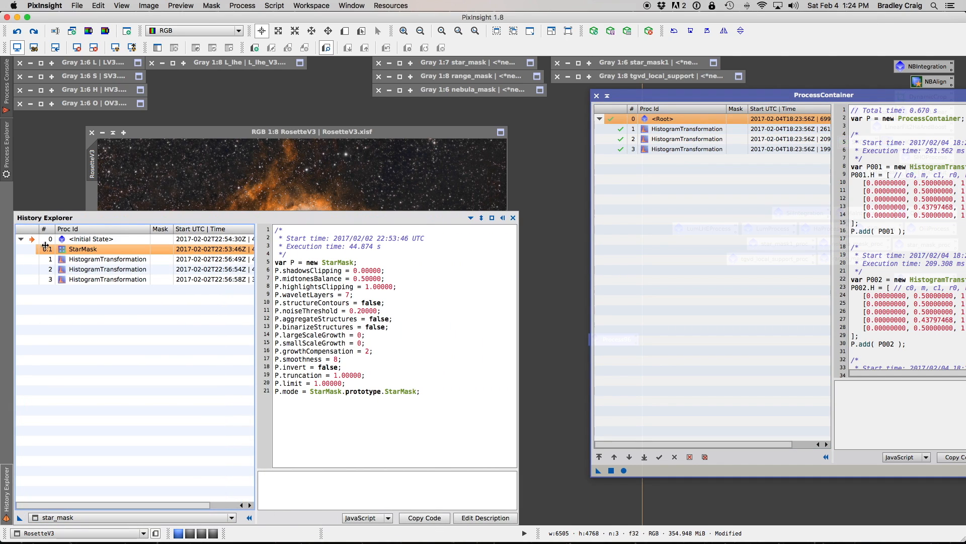
pyautogui.moveTo(70, 250); pyautogui.dragTo(656, 122)
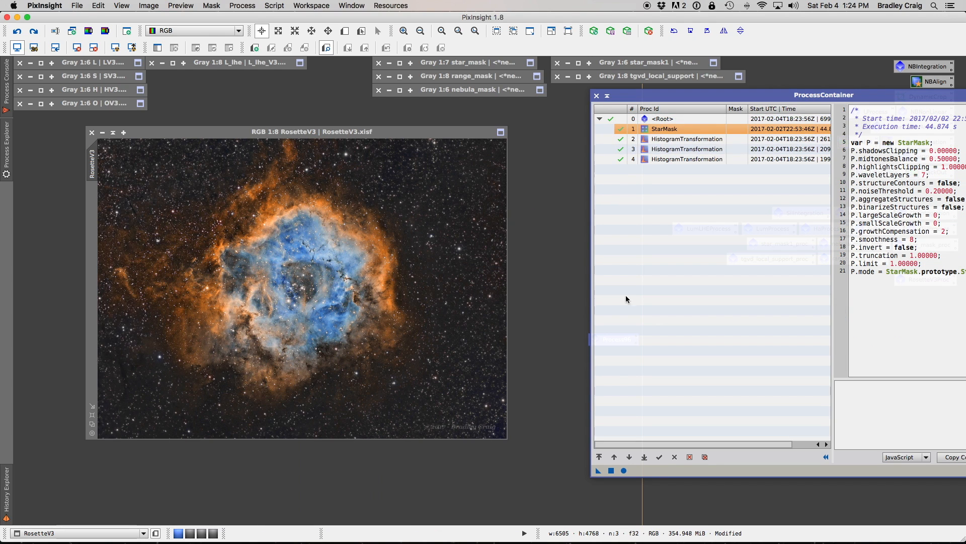
# Step: Replace the Process96 icon's stored instance with the edited ProcessContainer, accepting the permanent replacement
pyautogui.moveTo(681, 95); pyautogui.dragTo(738, 86)
pyautogui.moveTo(655, 460); pyautogui.dragTo(618, 340)
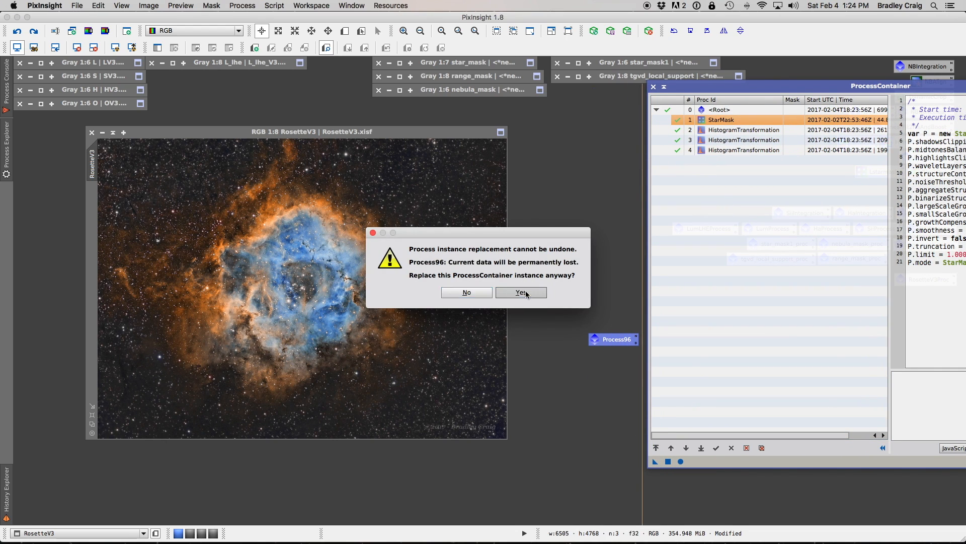
pyautogui.click(527, 295)
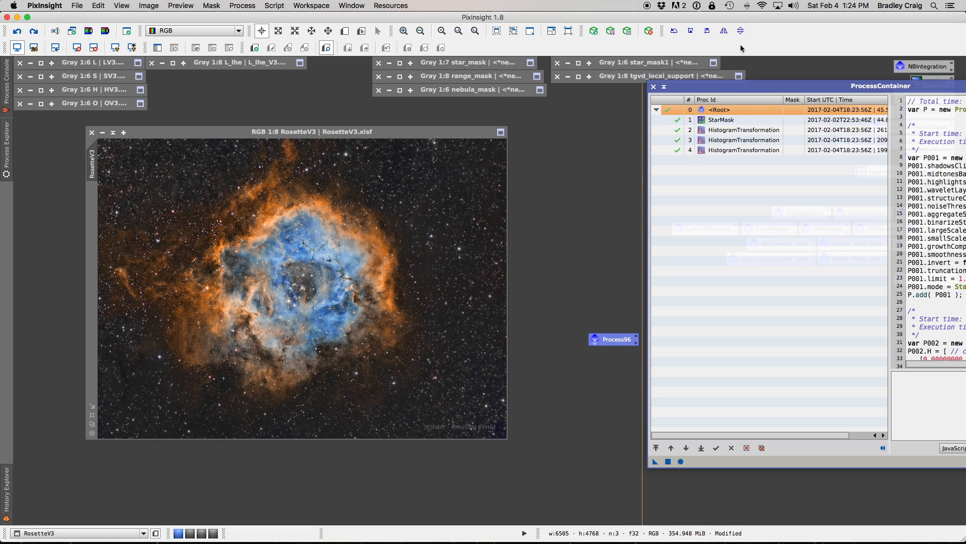
# Step: Carry a new instance of the container over RosetteV3 and back into its own process list, and remove the nested ProcessContainer entry
pyautogui.moveTo(735, 86); pyautogui.dragTo(707, 82)
pyautogui.moveTo(628, 460); pyautogui.dragTo(481, 396)
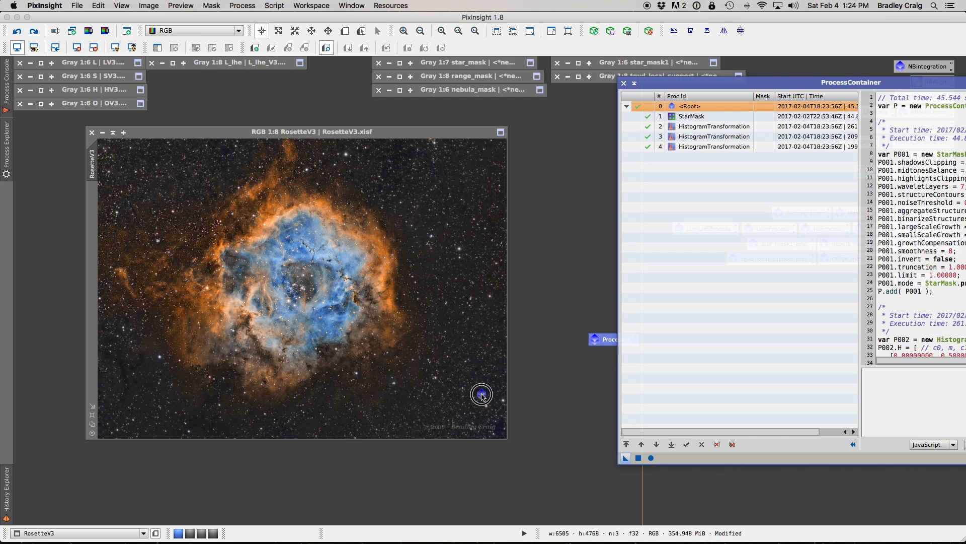
pyautogui.moveTo(482, 396); pyautogui.dragTo(734, 340)
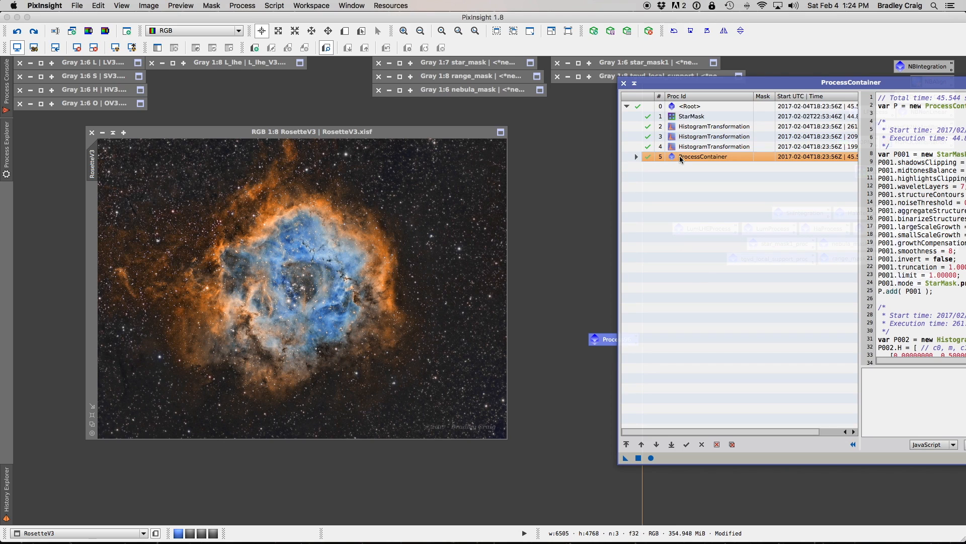
pyautogui.click(716, 444)
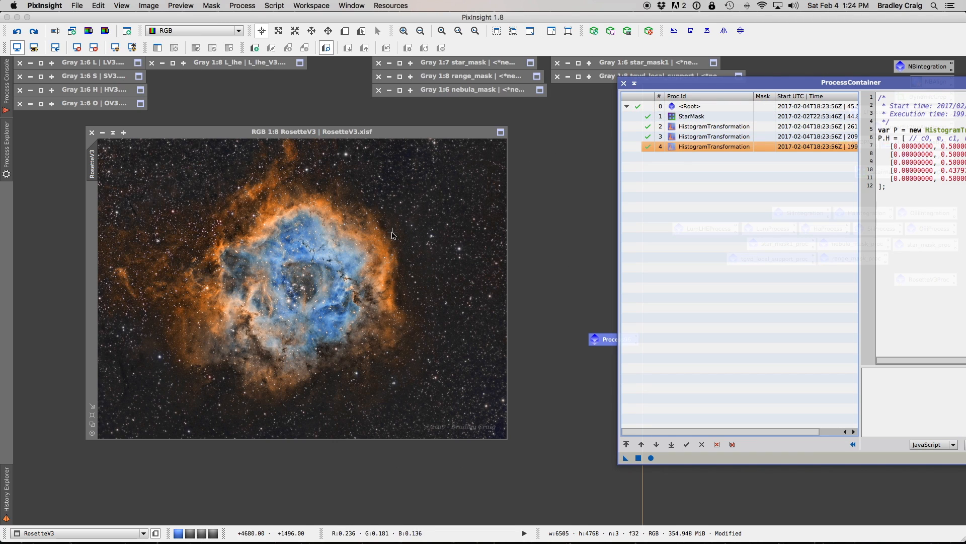
# Step: Disable the StarMask step in the ProcessContainer and close the container
pyautogui.click(648, 118)
pyautogui.click(648, 117)
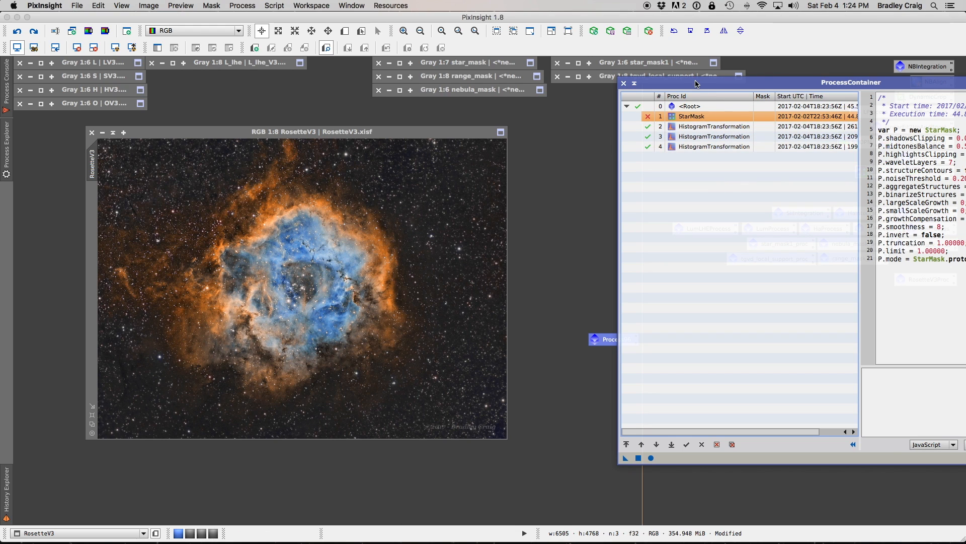
pyautogui.moveTo(697, 83); pyautogui.dragTo(615, 95)
pyautogui.click(541, 96)
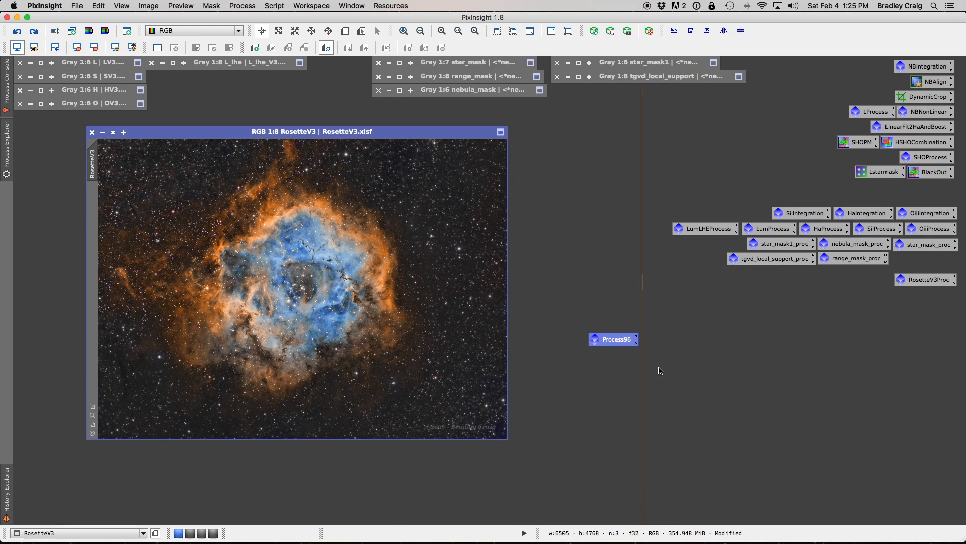
# Step: Delete the Process96 icon from the workspace
pyautogui.rightClick(620, 342)
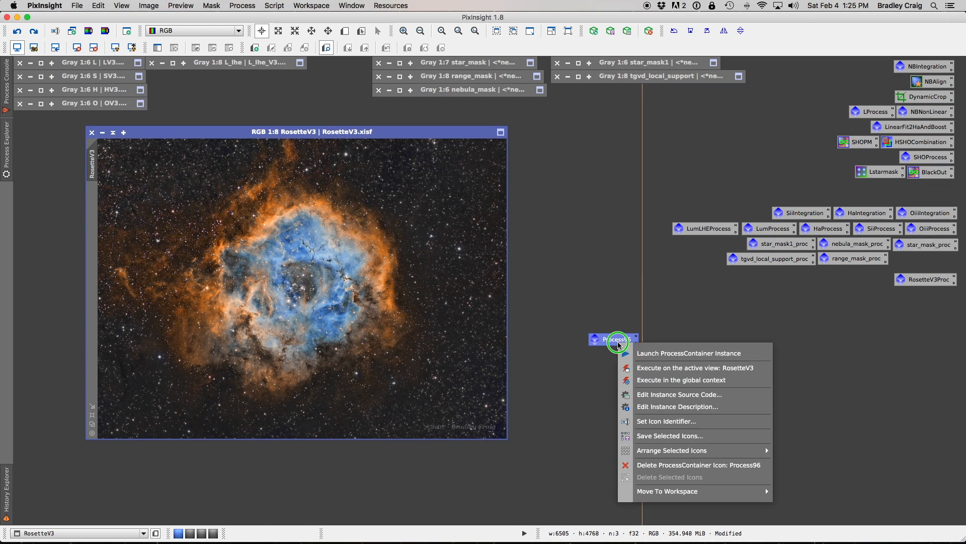
pyautogui.click(668, 465)
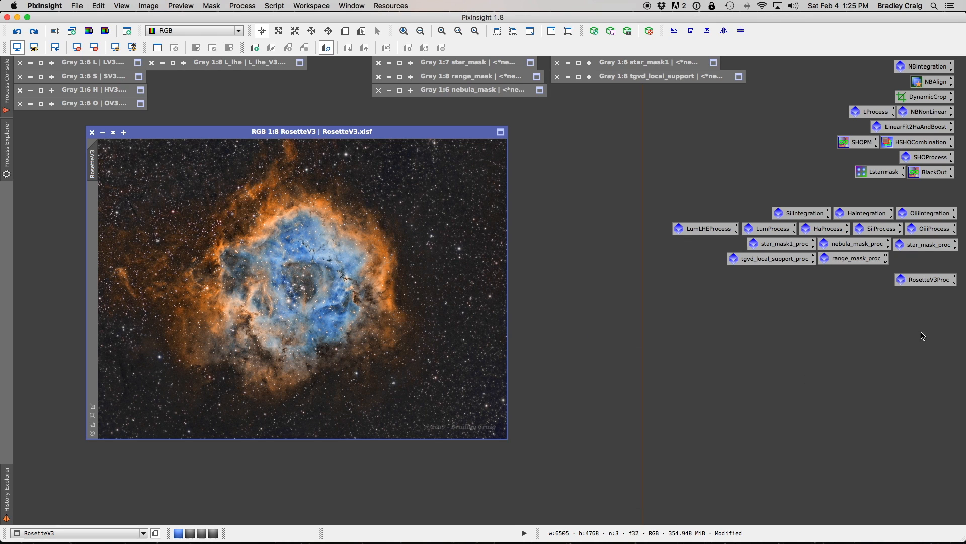
# Step: Open the RosetteV3Proc container to examine its process steps and the masks they use, and close it
pyautogui.doubleClick(935, 284)
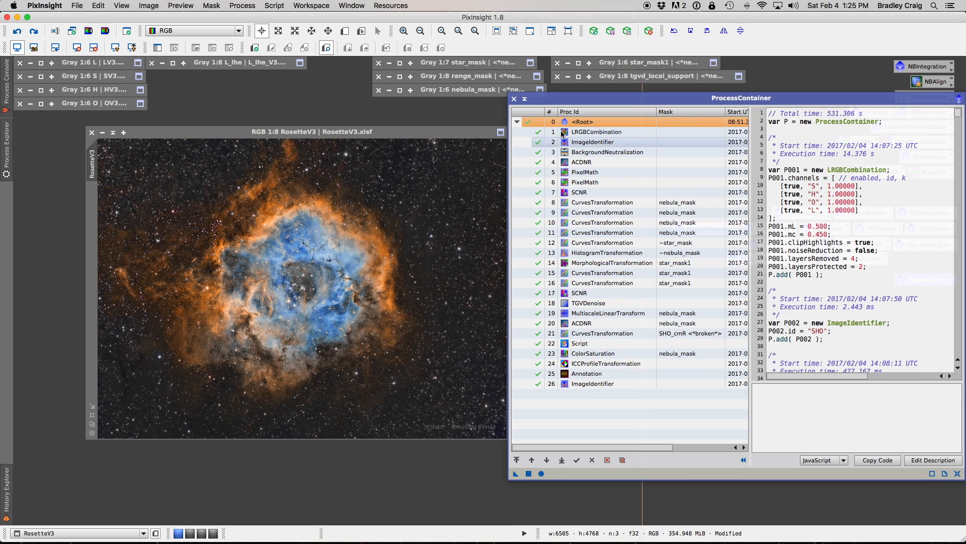
pyautogui.moveTo(583, 97); pyautogui.dragTo(525, 115)
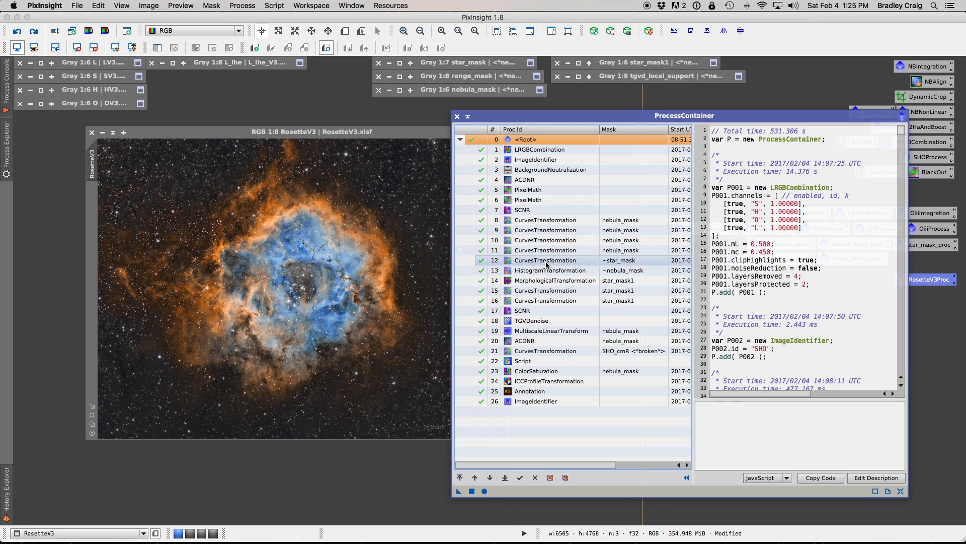
pyautogui.click(527, 118)
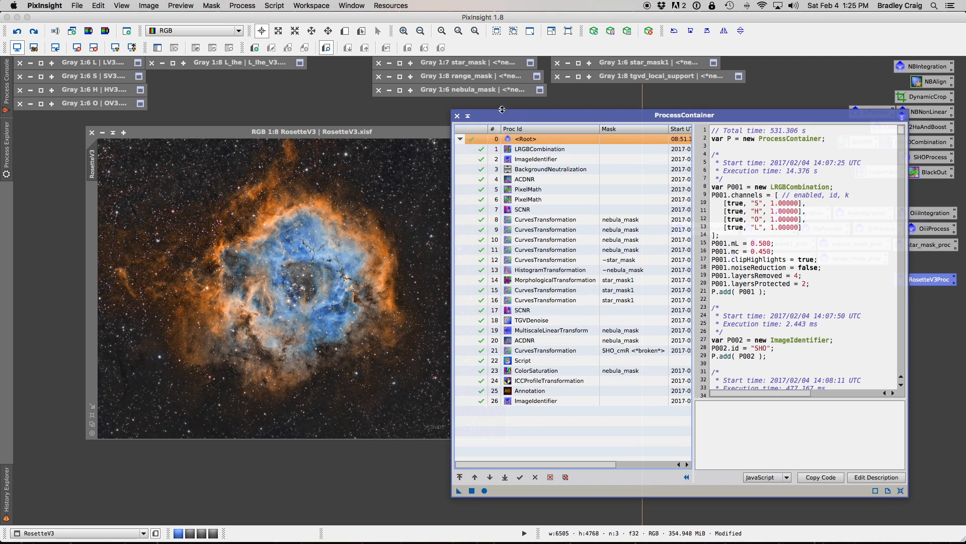
pyautogui.click(457, 115)
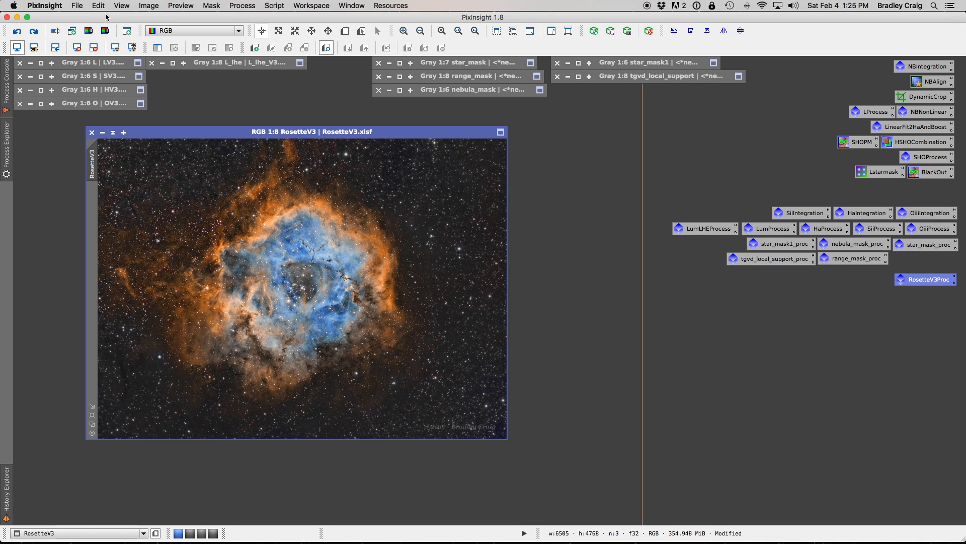
pyautogui.click(80, 5)
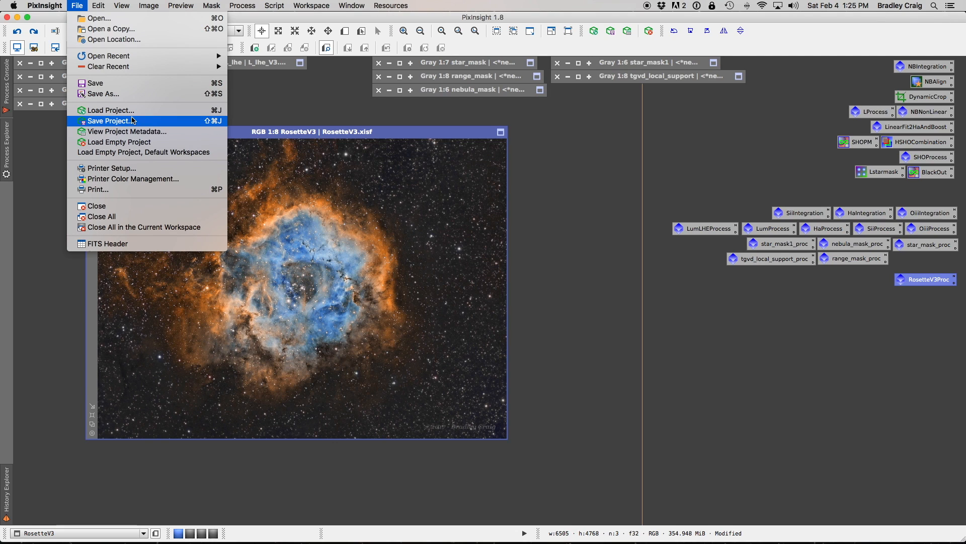
pyautogui.click(536, 231)
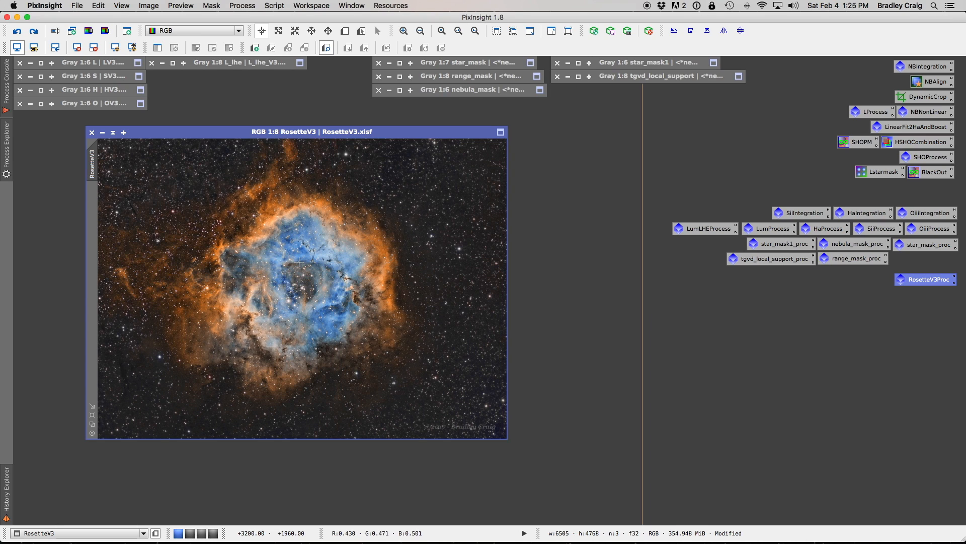
# Step: Show the processing history of the RosetteV3 image in the History Explorer
pyautogui.click(6, 489)
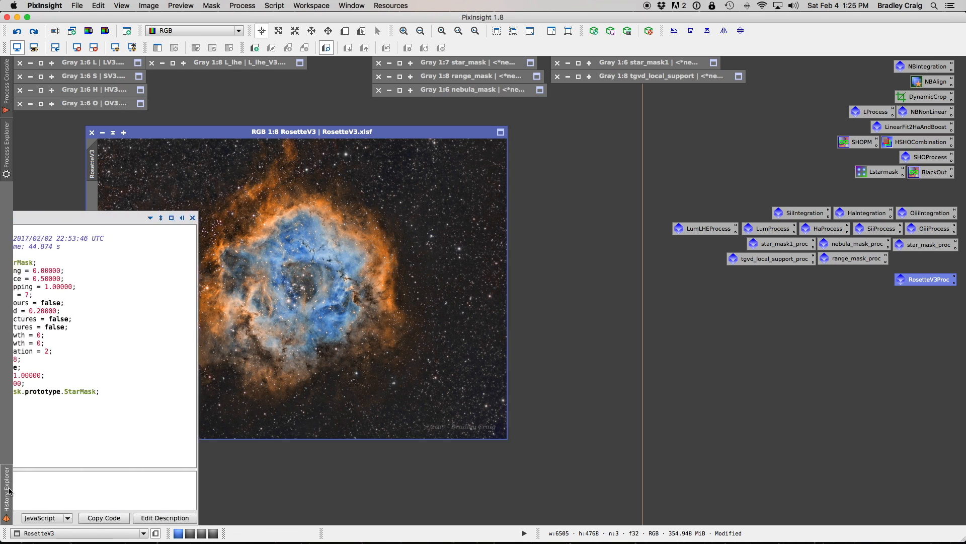
pyautogui.click(86, 516)
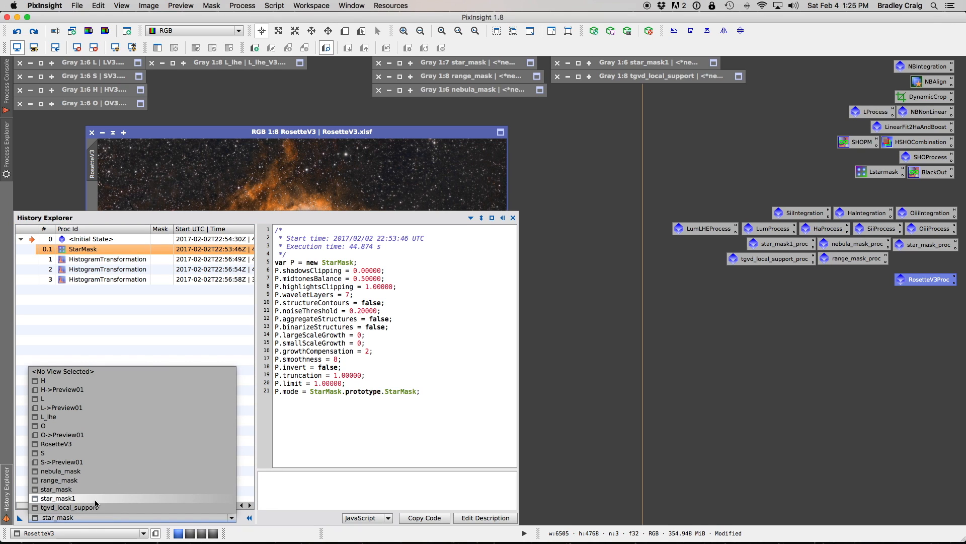
pyautogui.click(105, 444)
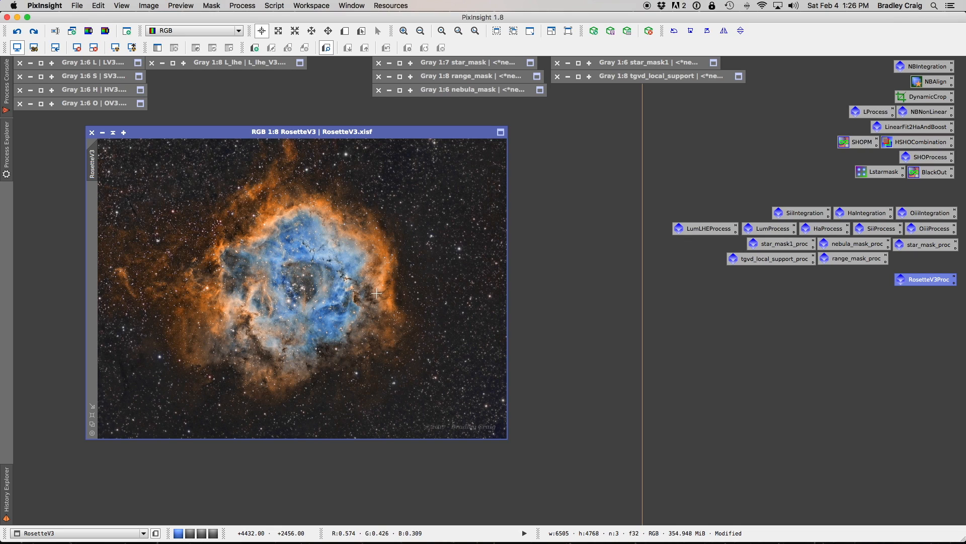
# Step: Start saving the RosetteV3 image as an XISF file and cancel the save
pyautogui.rightClick(343, 135)
pyautogui.click(337, 134)
pyautogui.press('super+shift+s')
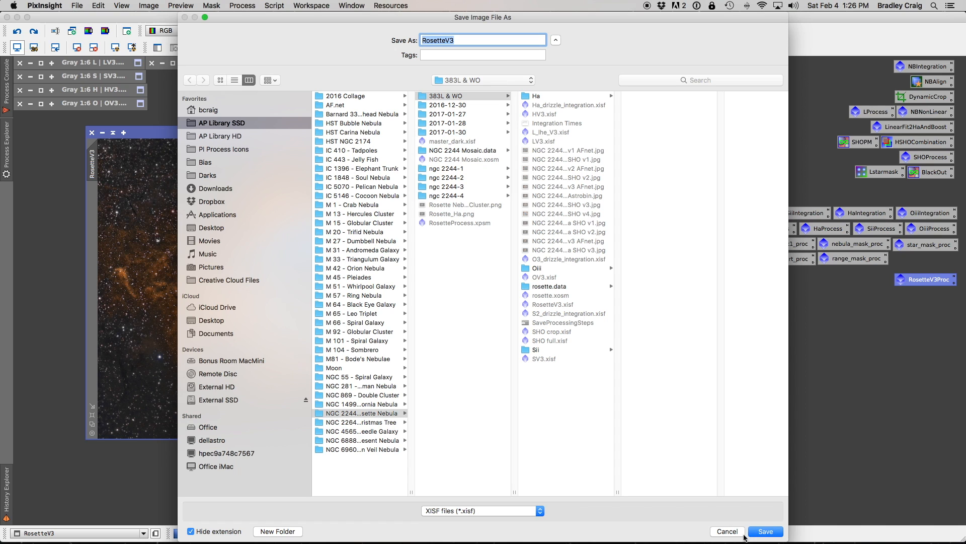
pyautogui.click(726, 533)
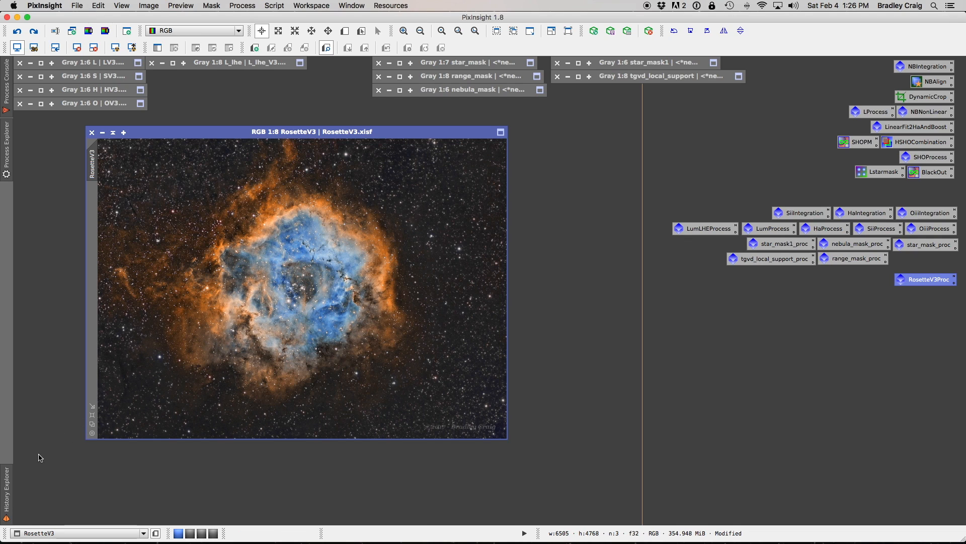
pyautogui.click(3, 499)
pyautogui.click(77, 6)
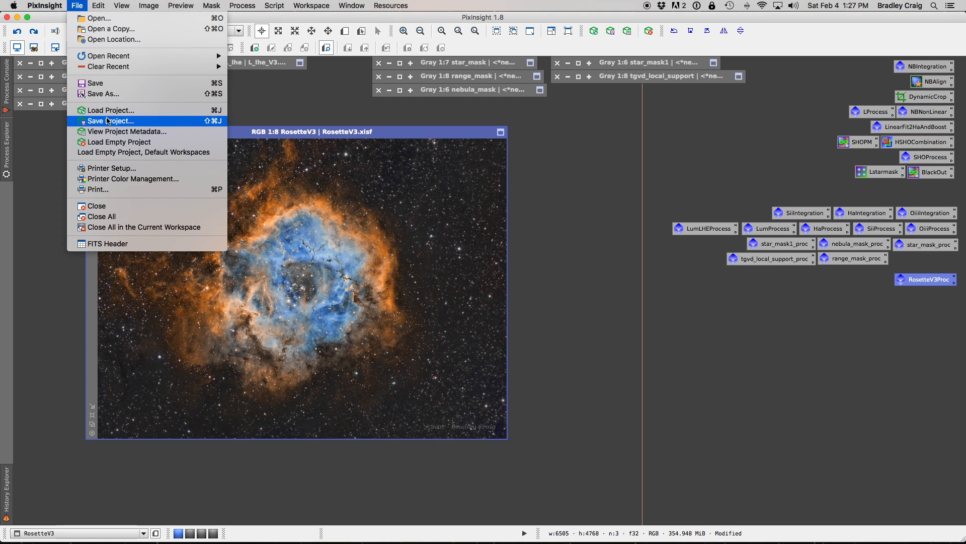
pyautogui.click(641, 318)
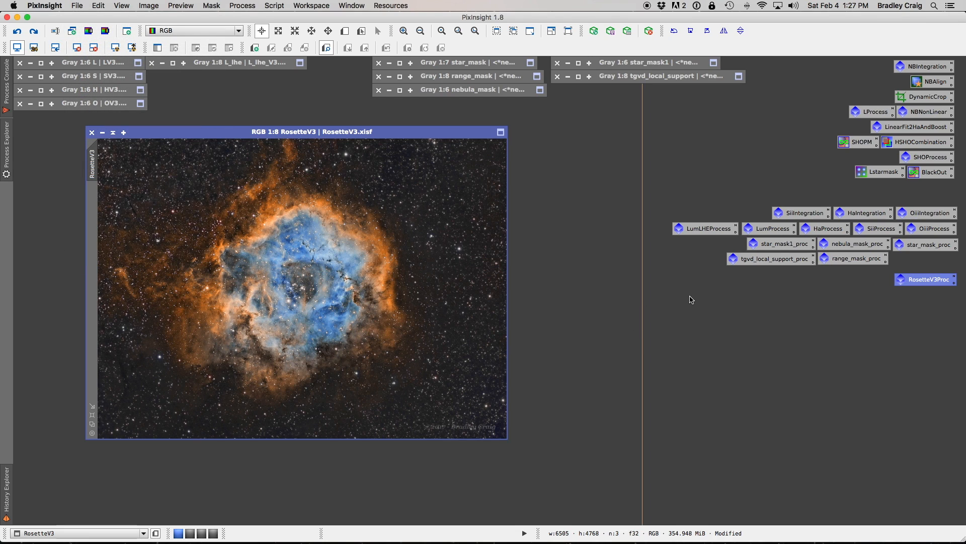
pyautogui.click(660, 201)
pyautogui.moveTo(660, 201); pyautogui.dragTo(959, 292)
pyautogui.click(906, 317)
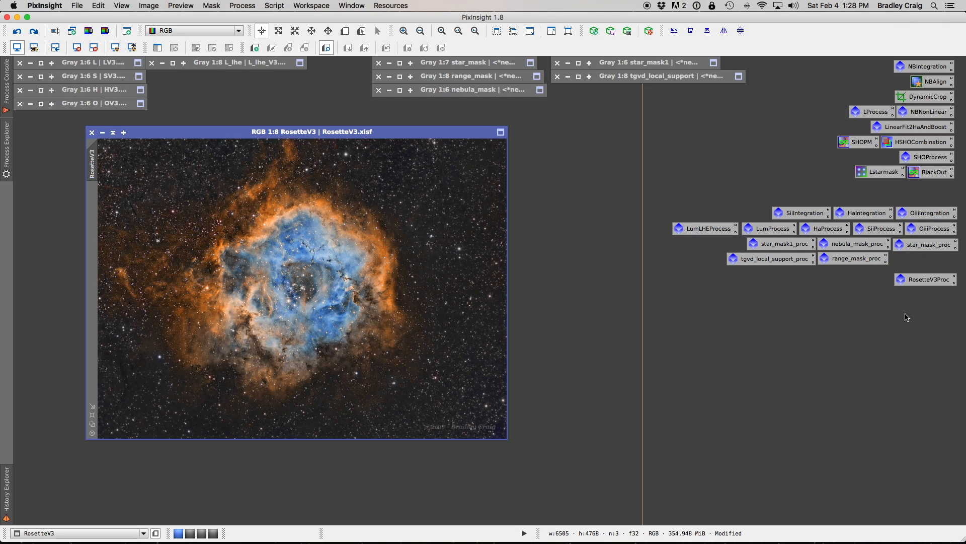
# Step: Save the RosetteV3Proc icon as RosetteProcess in AP Library SSD's NGC 2244 - Rosette Nebula folder, overwriting the existing file
pyautogui.click(920, 280)
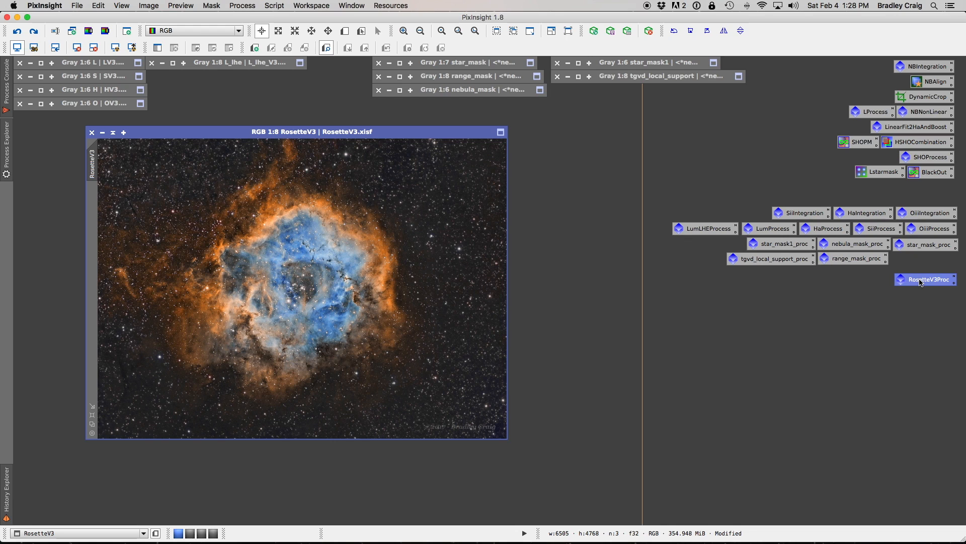
pyautogui.rightClick(920, 282)
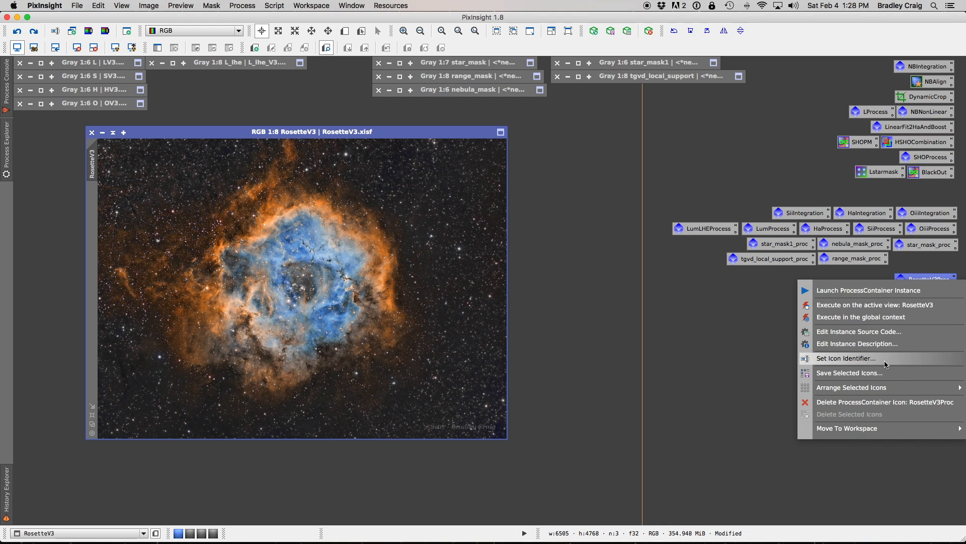
pyautogui.click(884, 374)
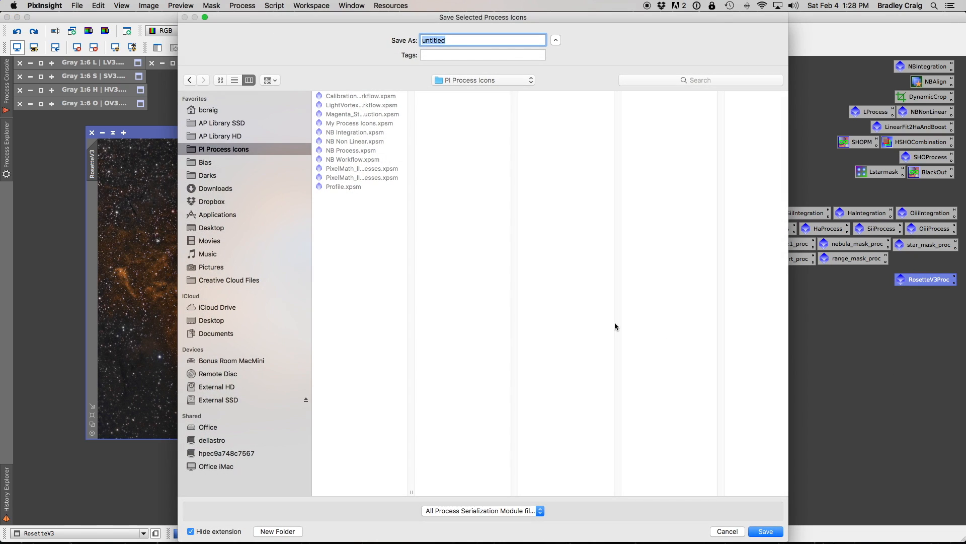
pyautogui.click(230, 125)
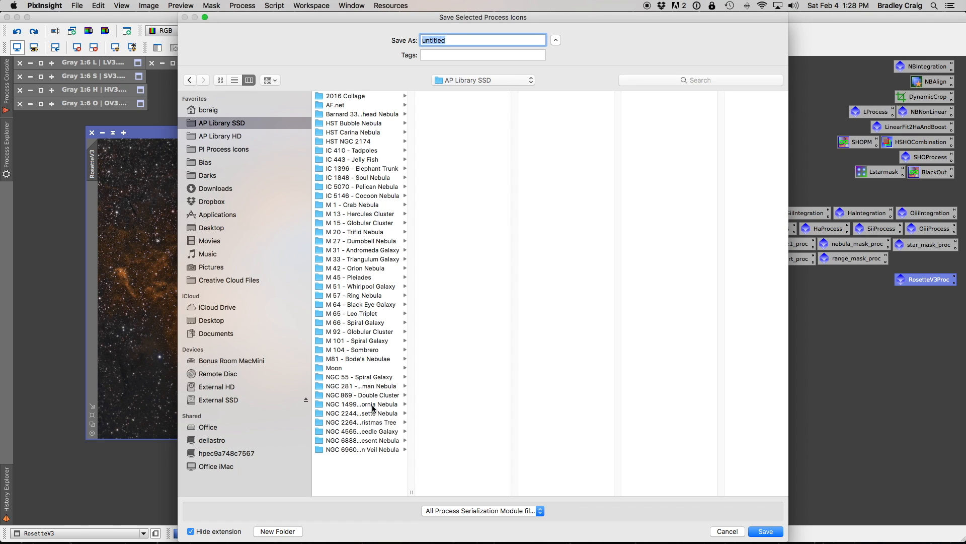
pyautogui.click(374, 412)
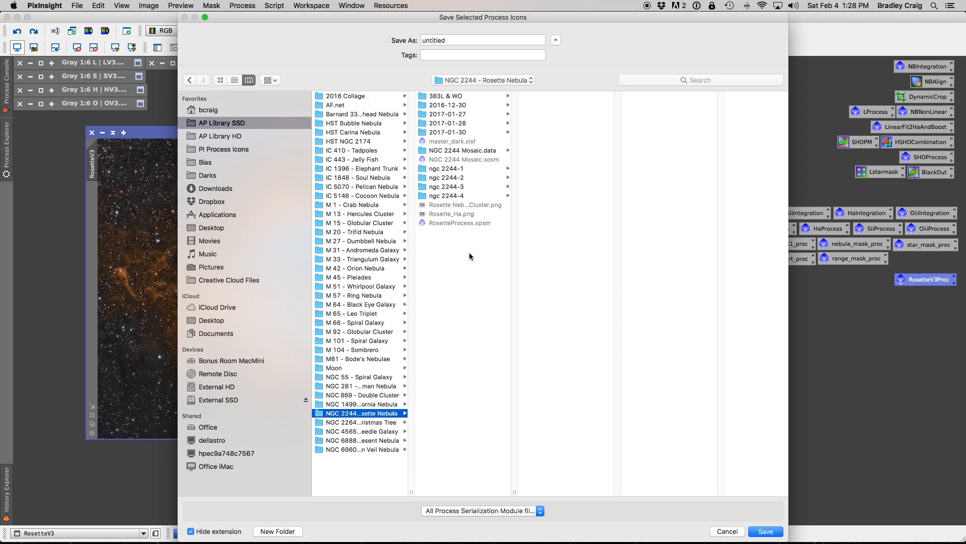
pyautogui.click(455, 224)
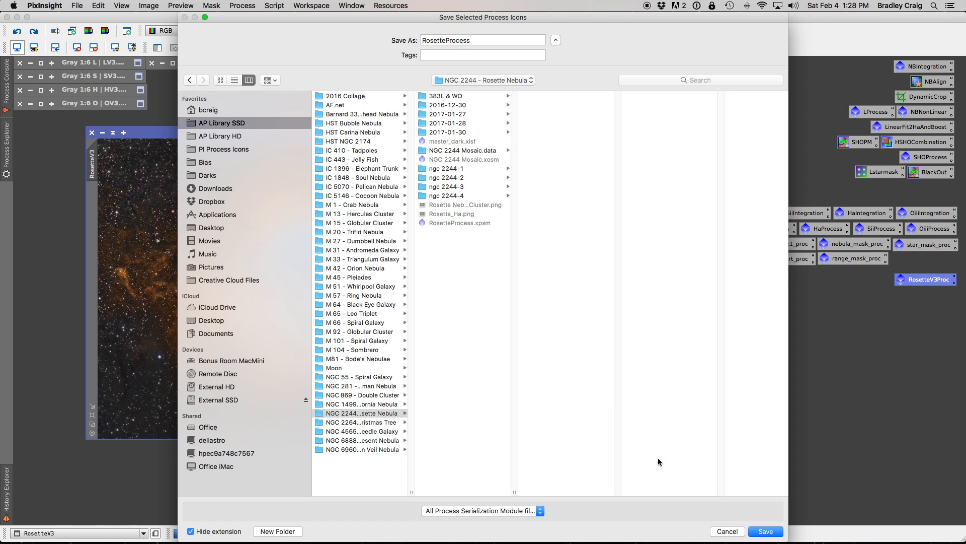
pyautogui.click(766, 532)
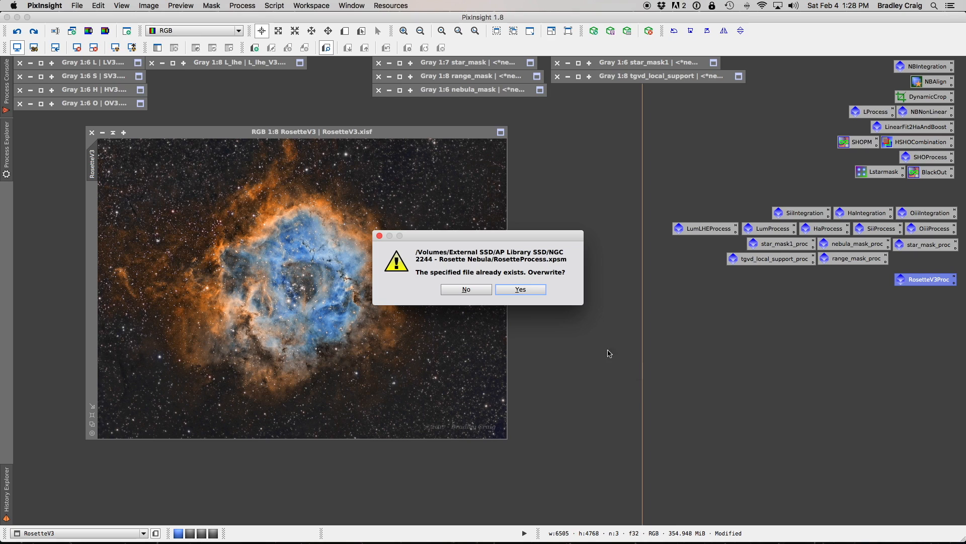
pyautogui.click(530, 292)
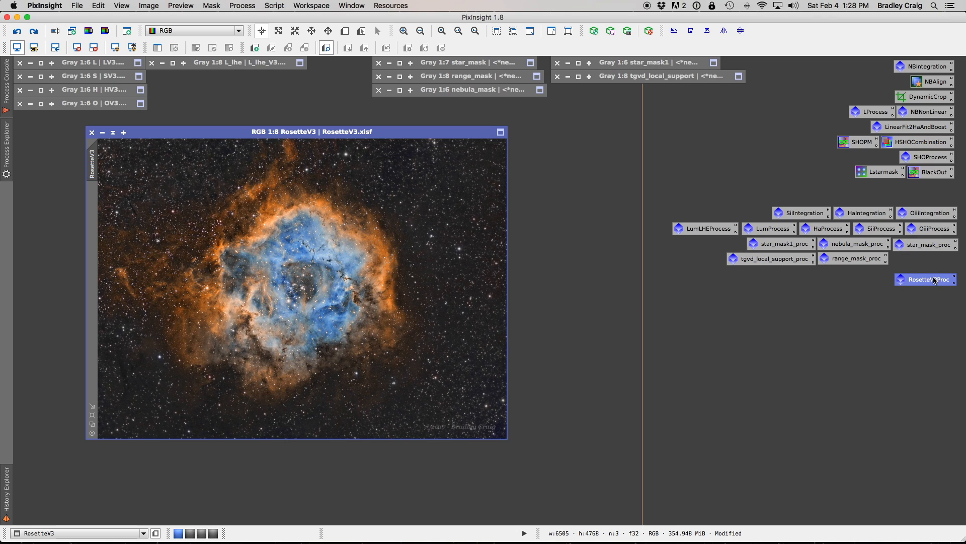
pyautogui.rightClick(629, 318)
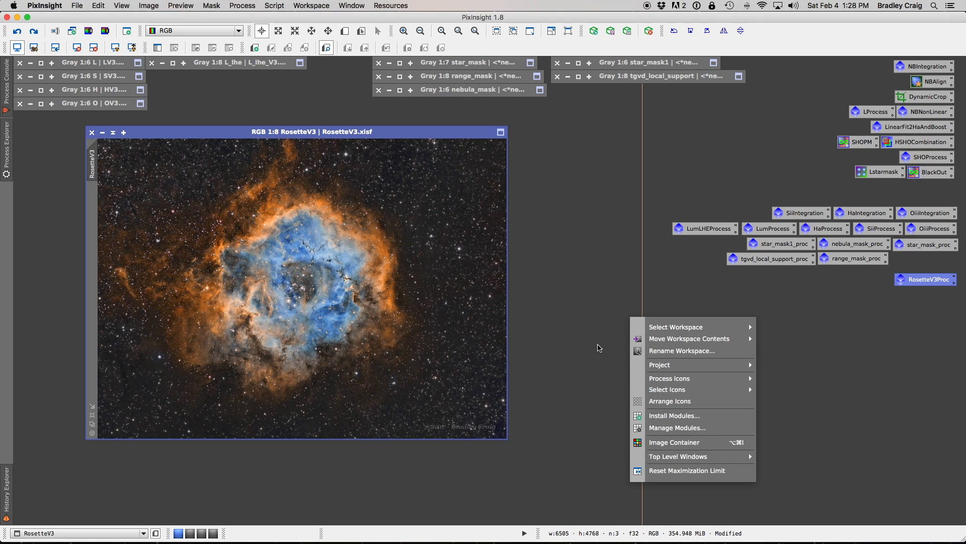
pyautogui.moveTo(667, 380)
pyautogui.click(880, 336)
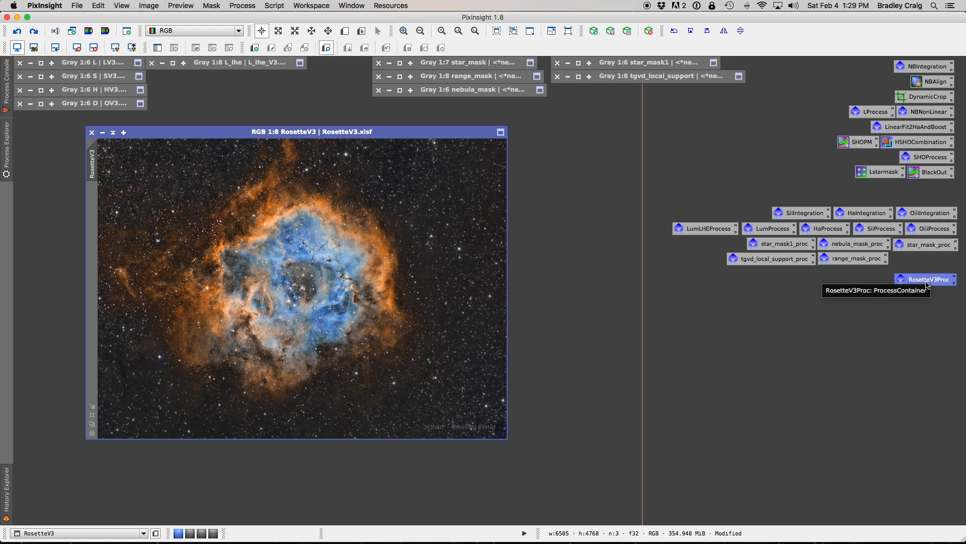
pyautogui.click(831, 344)
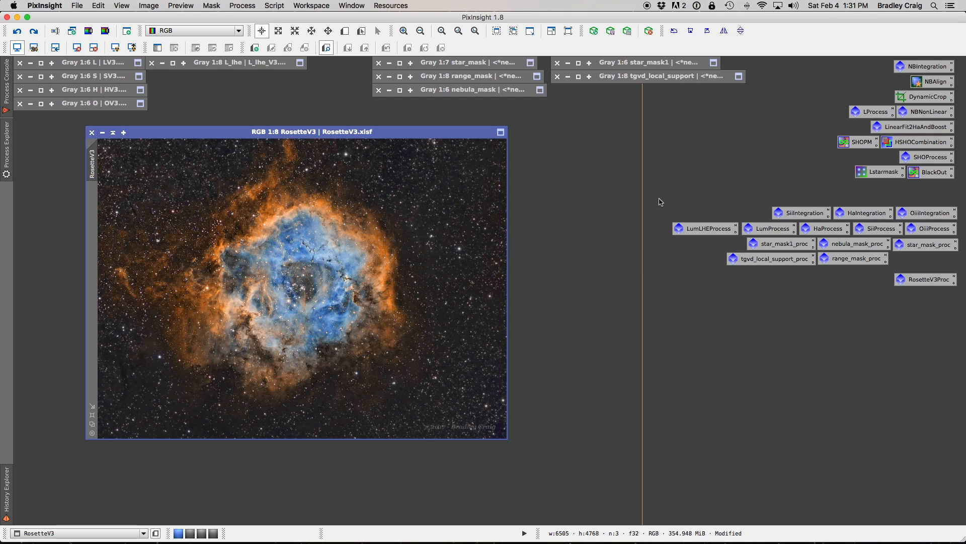
# Step: Select all the Rosette process icons, examine the options for saving them, and clear the selection
pyautogui.moveTo(663, 200); pyautogui.dragTo(954, 289)
pyautogui.rightClick(771, 258)
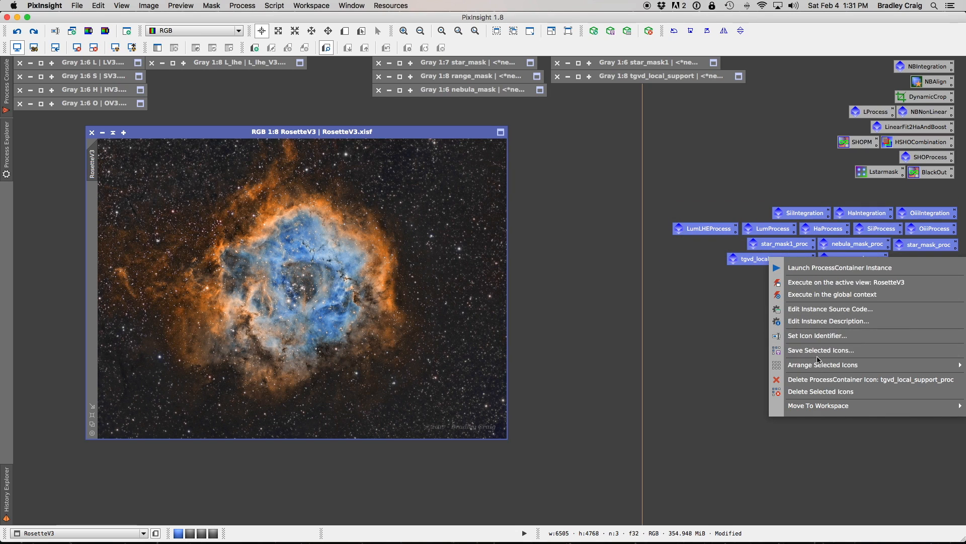
pyautogui.click(656, 337)
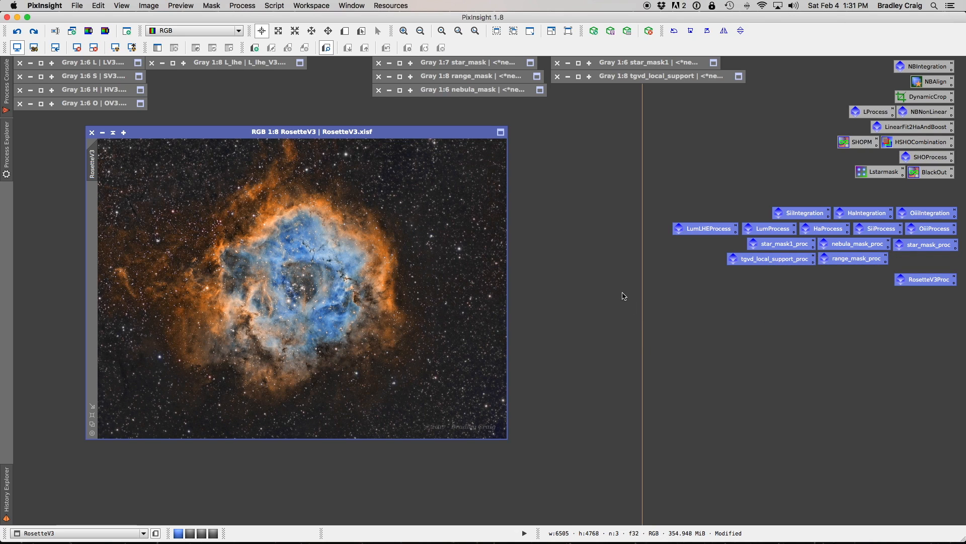
pyautogui.moveTo(178, 537)
pyautogui.rightClick(720, 346)
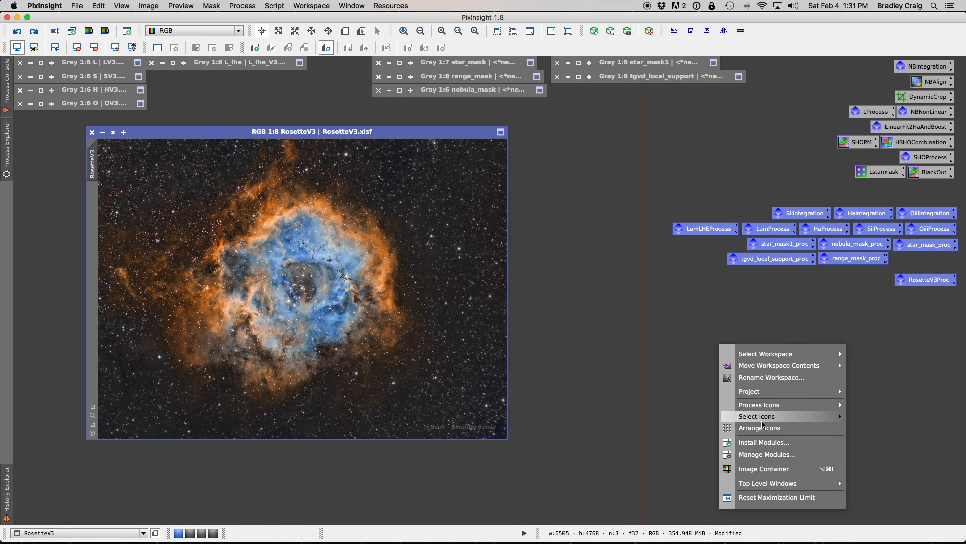
pyautogui.moveTo(770, 406)
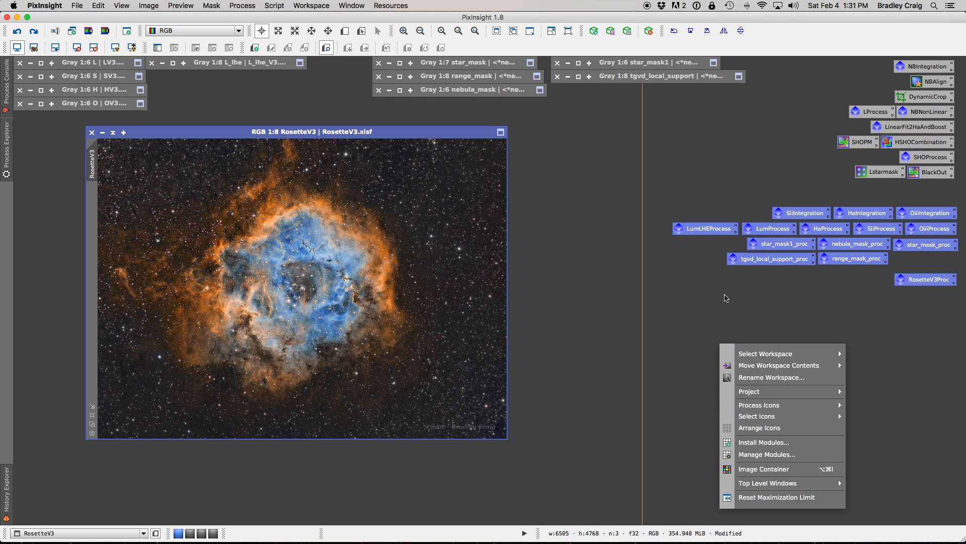
pyautogui.click(724, 296)
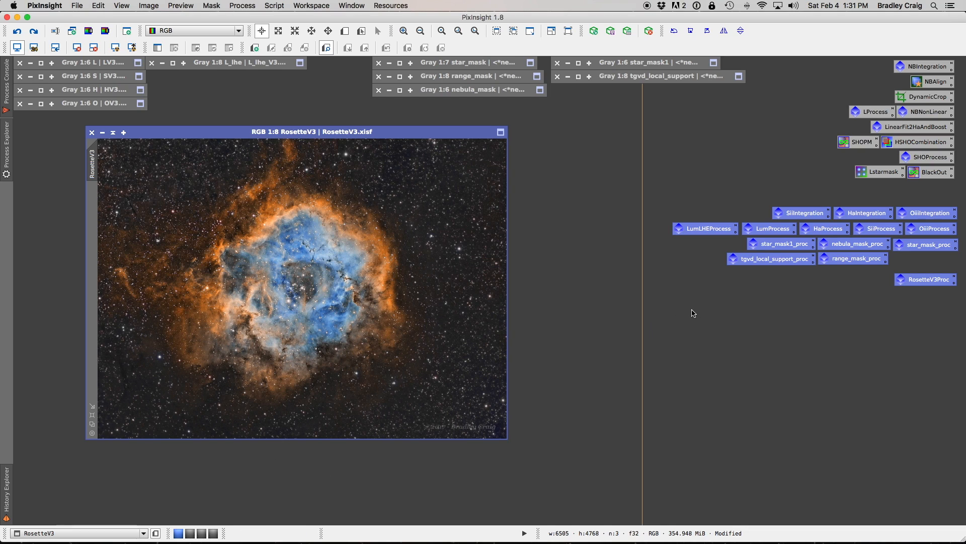
pyautogui.click(686, 191)
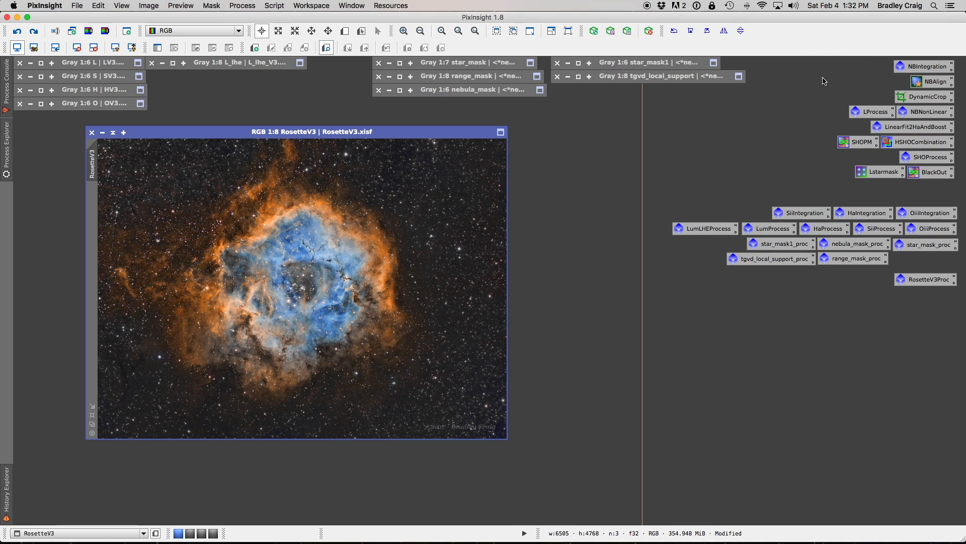
# Step: Select the general narrowband workflow icons, and switch to Finder to list the full file names in the PI Process Icons folder
pyautogui.moveTo(822, 69); pyautogui.dragTo(939, 183)
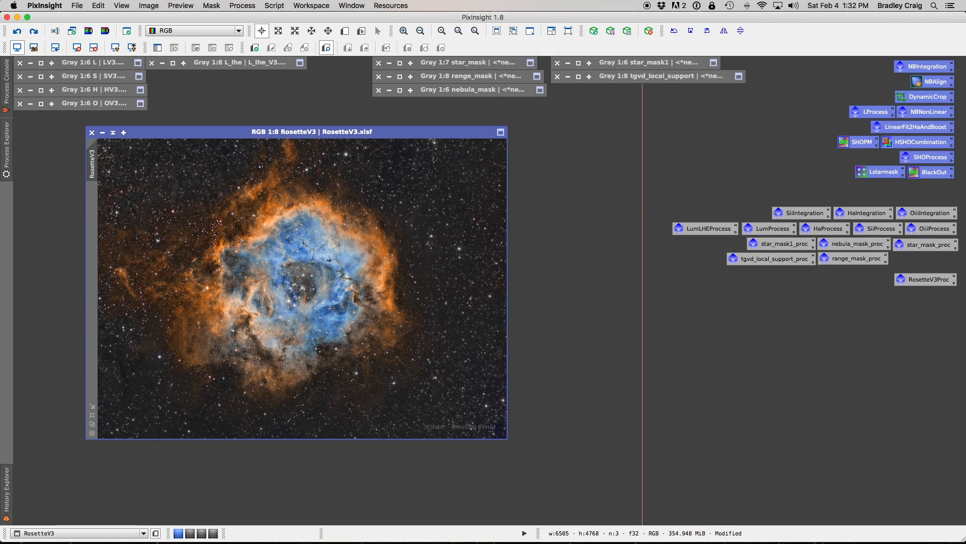
pyautogui.moveTo(373, 534)
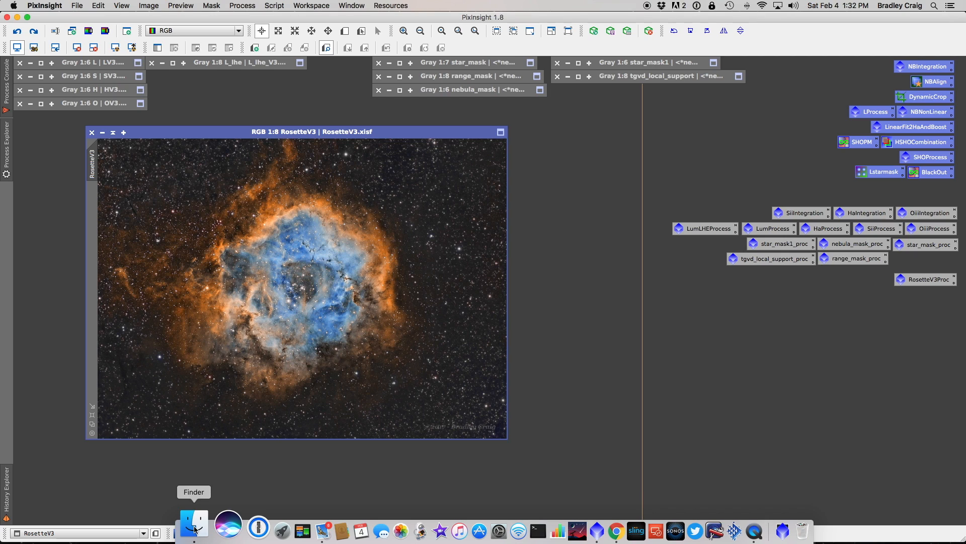
pyautogui.click(195, 528)
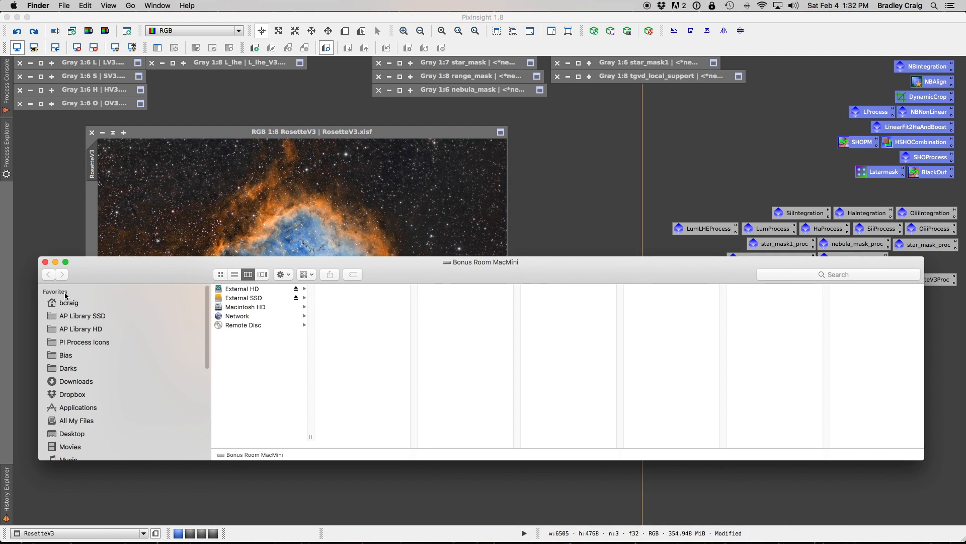
pyautogui.moveTo(39, 257); pyautogui.dragTo(131, 156)
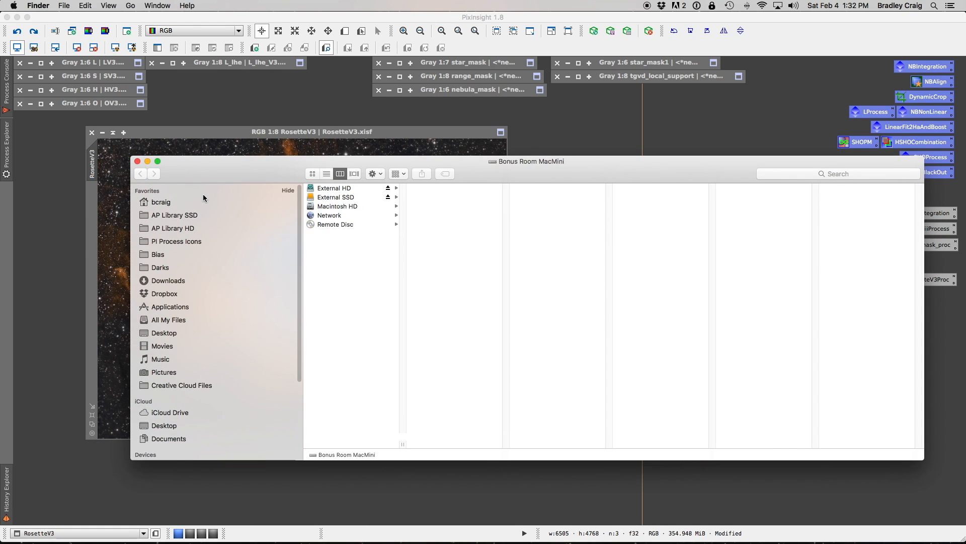
pyautogui.click(190, 217)
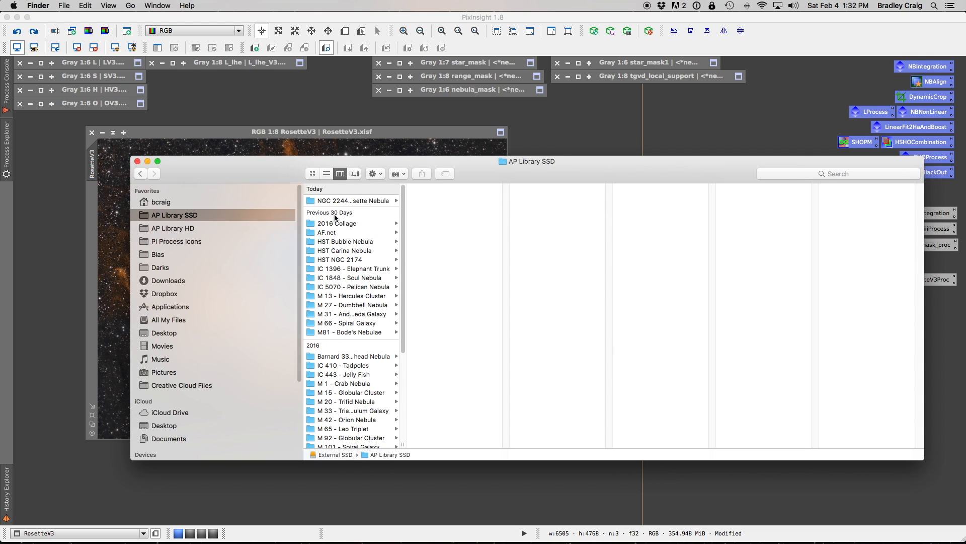
pyautogui.click(194, 243)
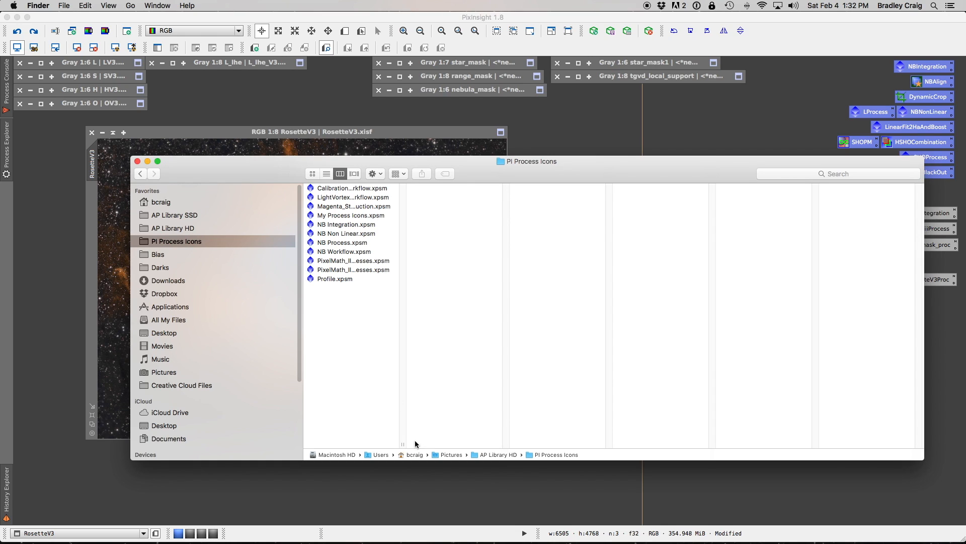
pyautogui.moveTo(403, 444); pyautogui.dragTo(497, 427)
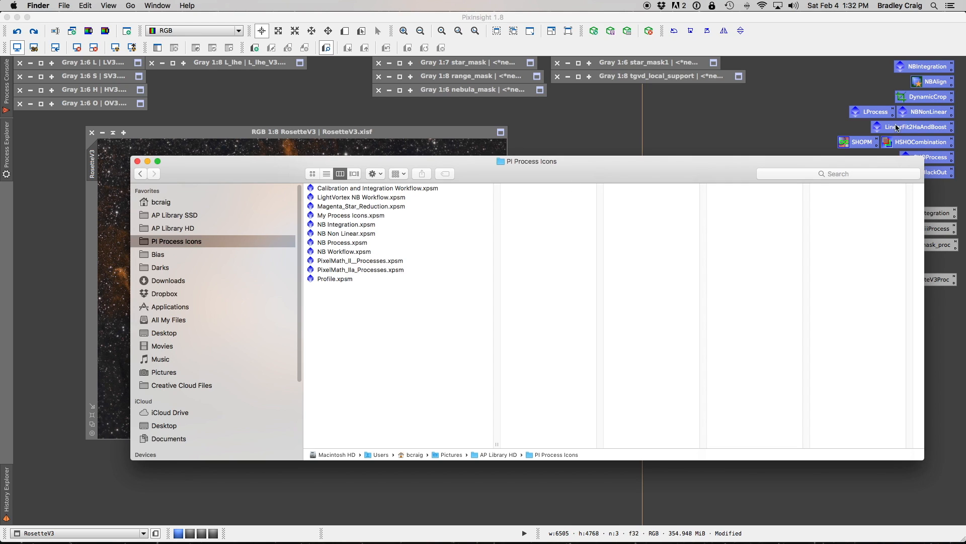
# Step: Open NB Workflow.xpsm in TextEdit and show the icon entries at the end of the file in an enlarged window
pyautogui.click(335, 254)
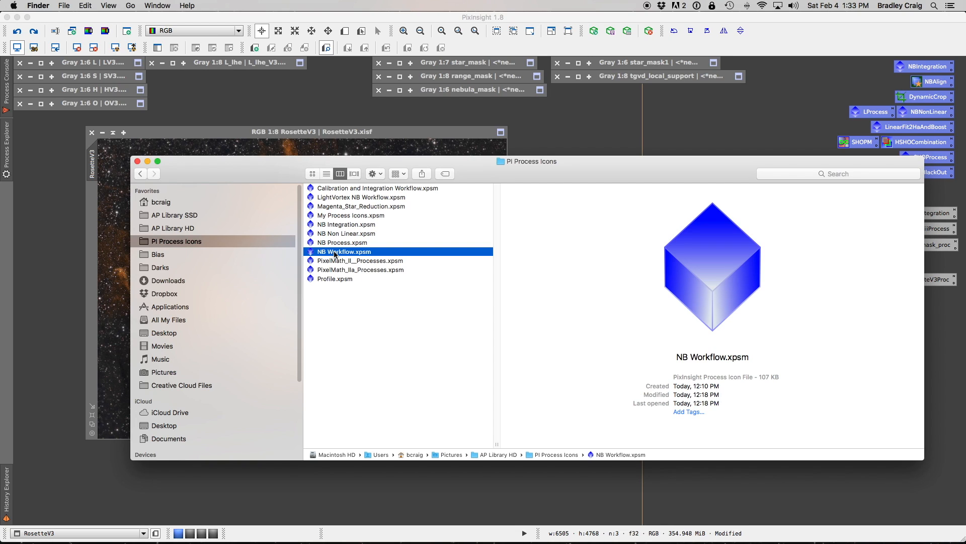
pyautogui.rightClick(335, 254)
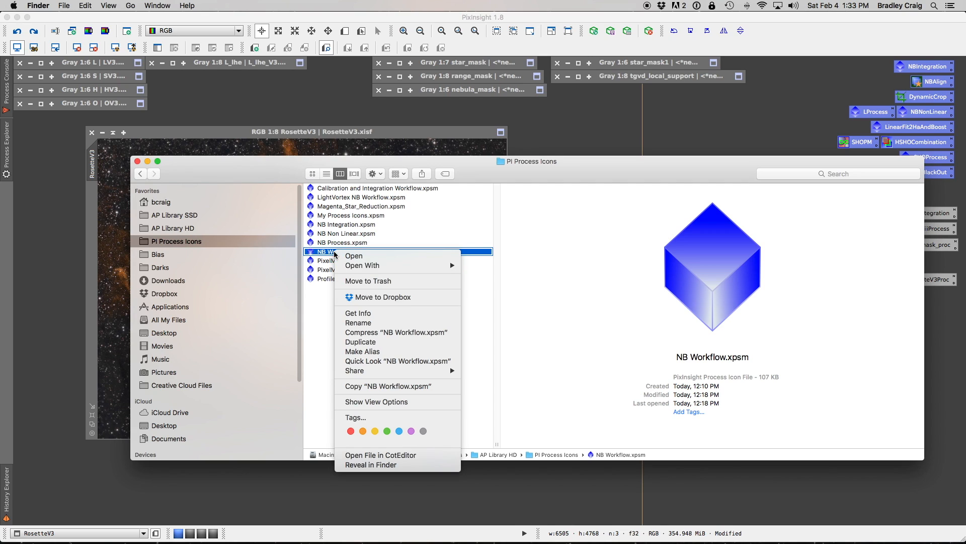
pyautogui.moveTo(373, 272)
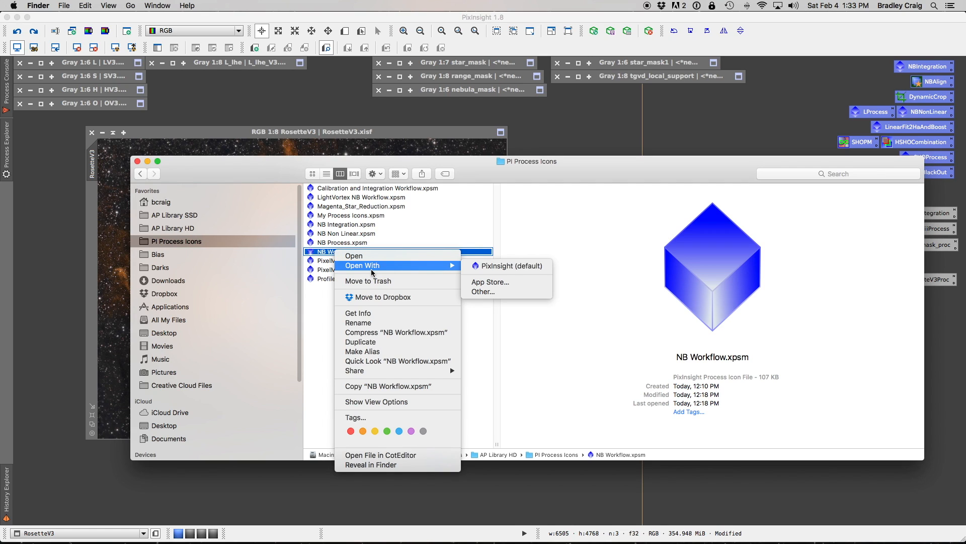
pyautogui.click(477, 293)
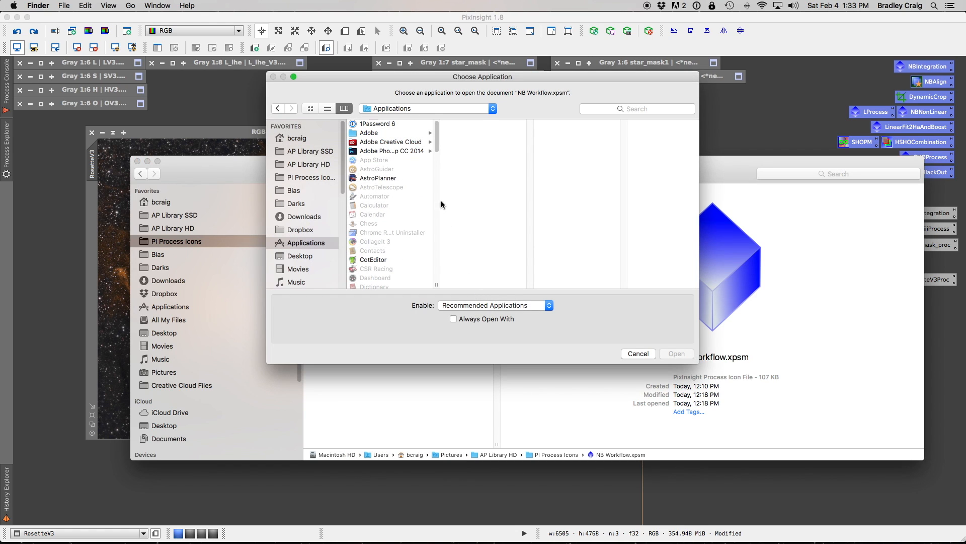
pyautogui.moveTo(436, 132); pyautogui.dragTo(442, 264)
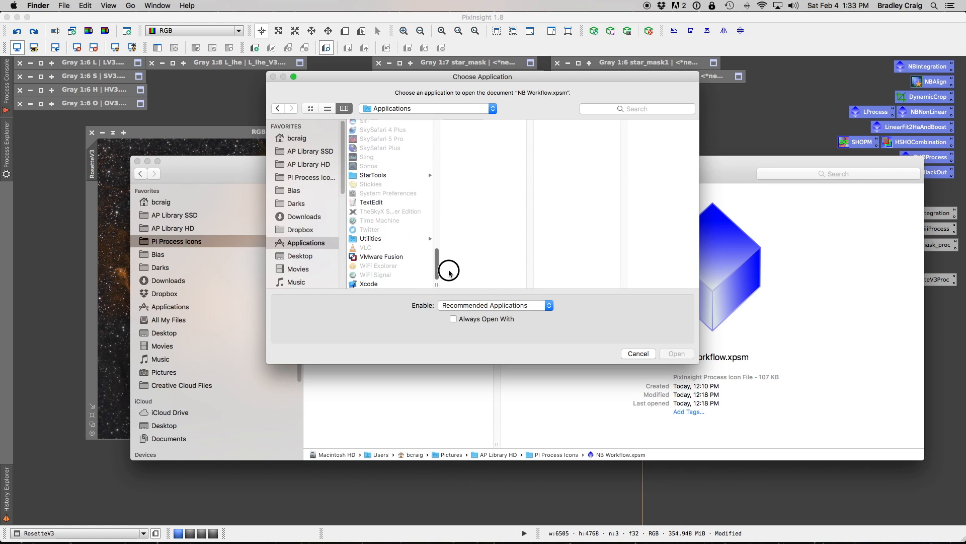
pyautogui.click(376, 204)
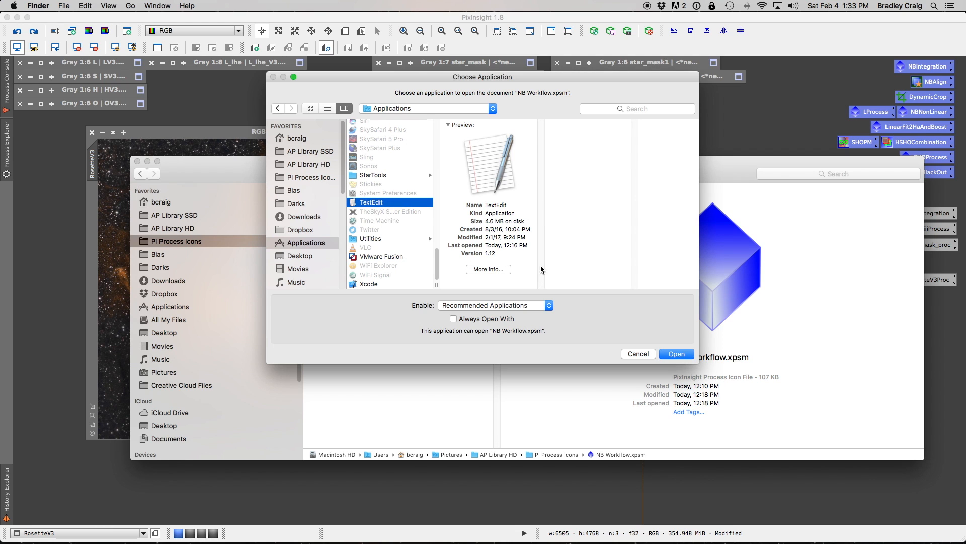
pyautogui.click(678, 354)
pyautogui.moveTo(549, 225); pyautogui.dragTo(902, 523)
pyautogui.moveTo(624, 13); pyautogui.dragTo(529, 19)
pyautogui.moveTo(804, 42); pyautogui.dragTo(781, 518)
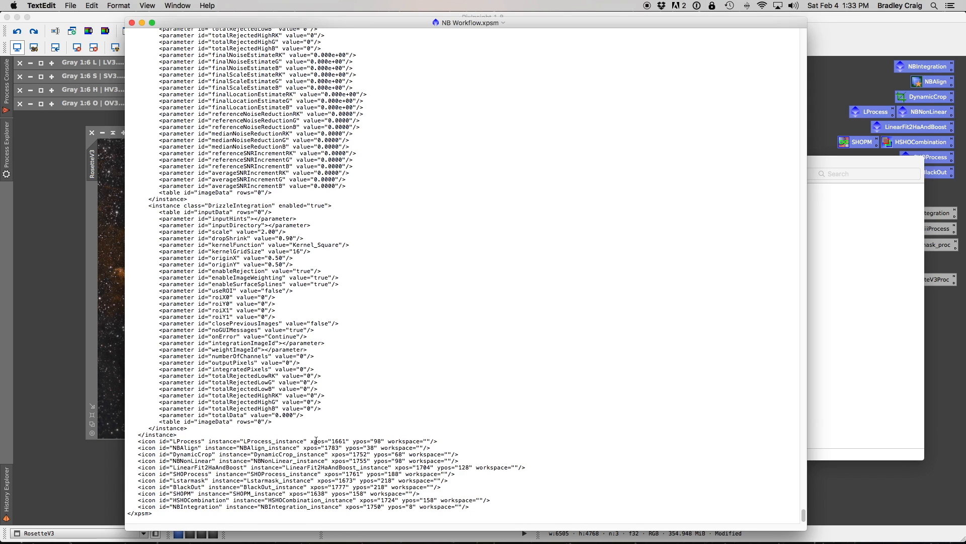
# Step: Try Workspace01 as the workspace value of the LProcess icon entry and clear the value again
pyautogui.click(428, 442)
pyautogui.write('Worksp')
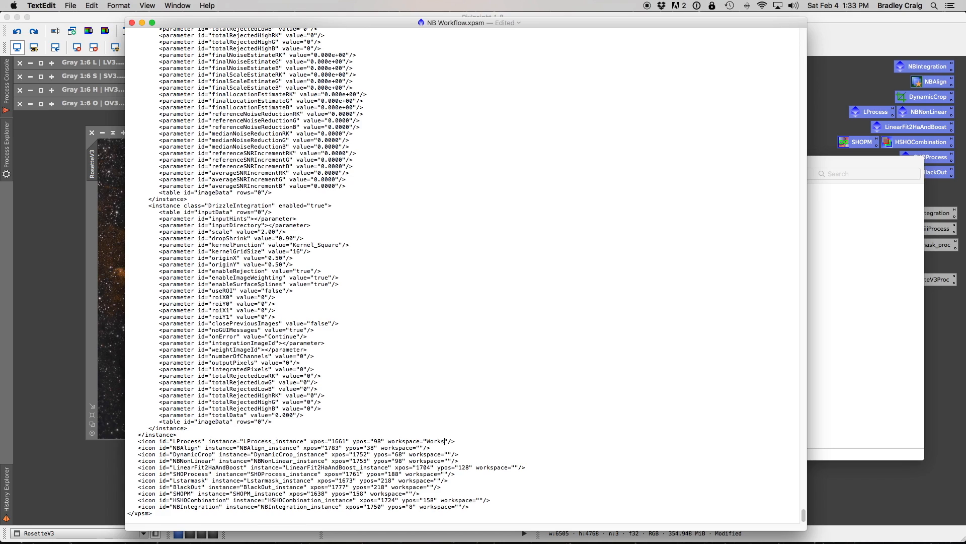
pyautogui.write('ace01')
pyautogui.doubleClick(446, 442)
pyautogui.press('BackSpace')
# Step: Save NB Workflow.xpsm and close its text window
pyautogui.click(69, 5)
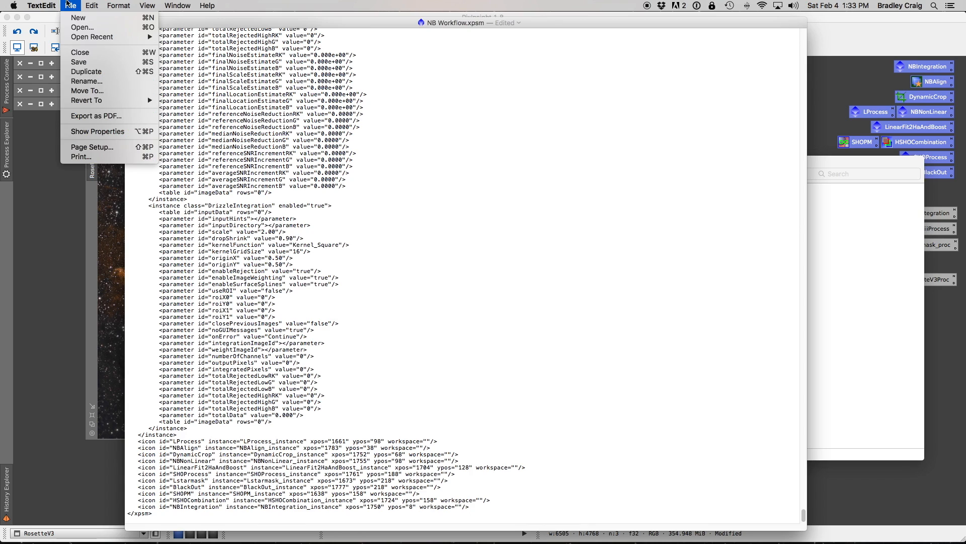
pyautogui.click(83, 62)
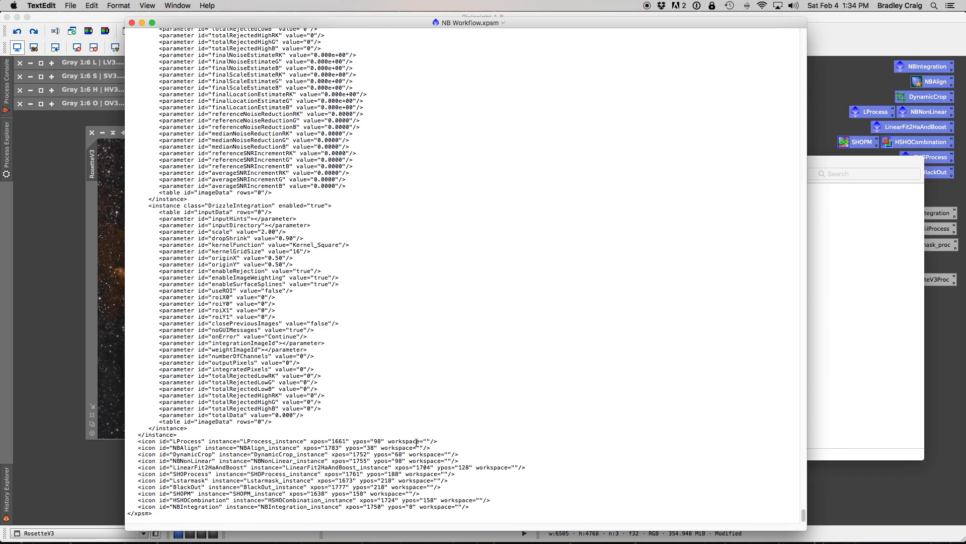
pyautogui.click(132, 23)
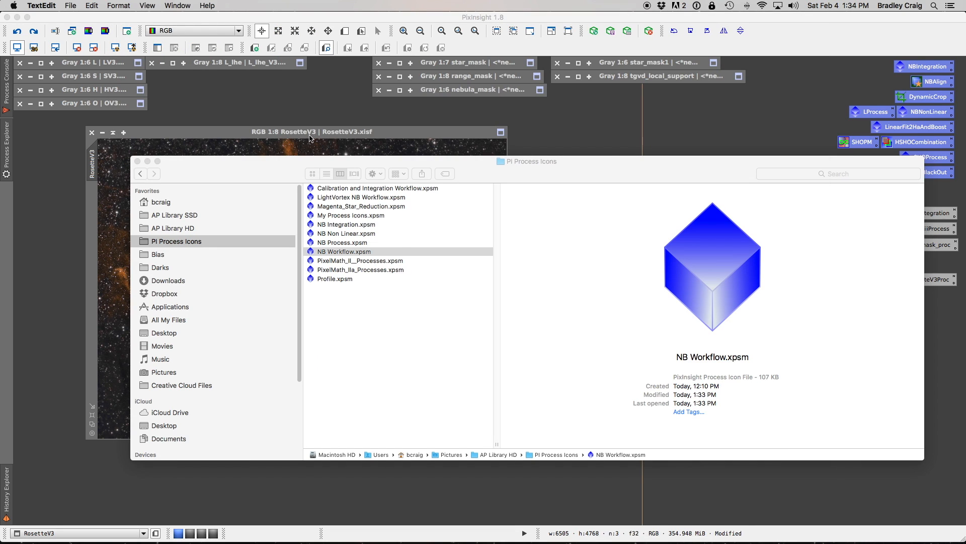
# Step: Close the PI Process Icons Finder window and switch back to PixInsight with the workflow icons deselected
pyautogui.moveTo(592, 173); pyautogui.dragTo(567, 185)
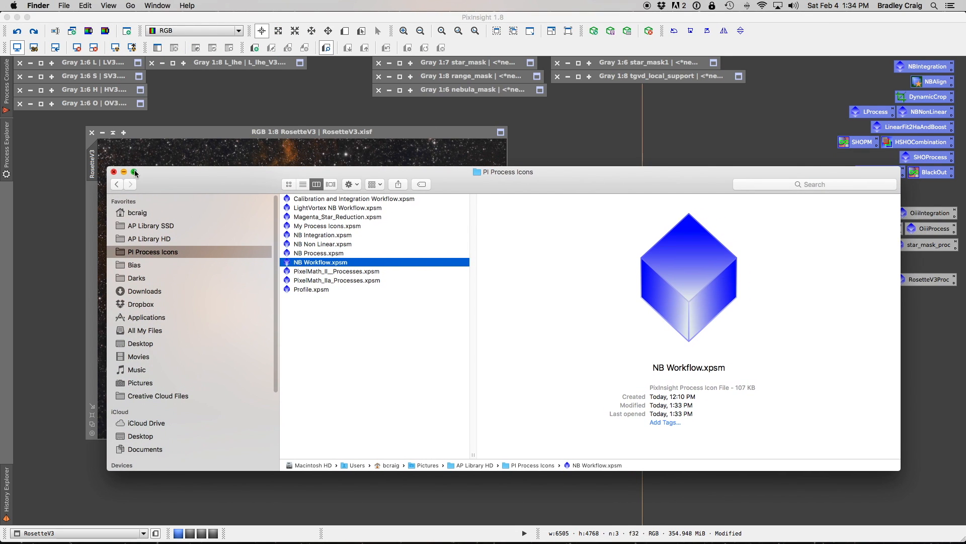
pyautogui.click(114, 172)
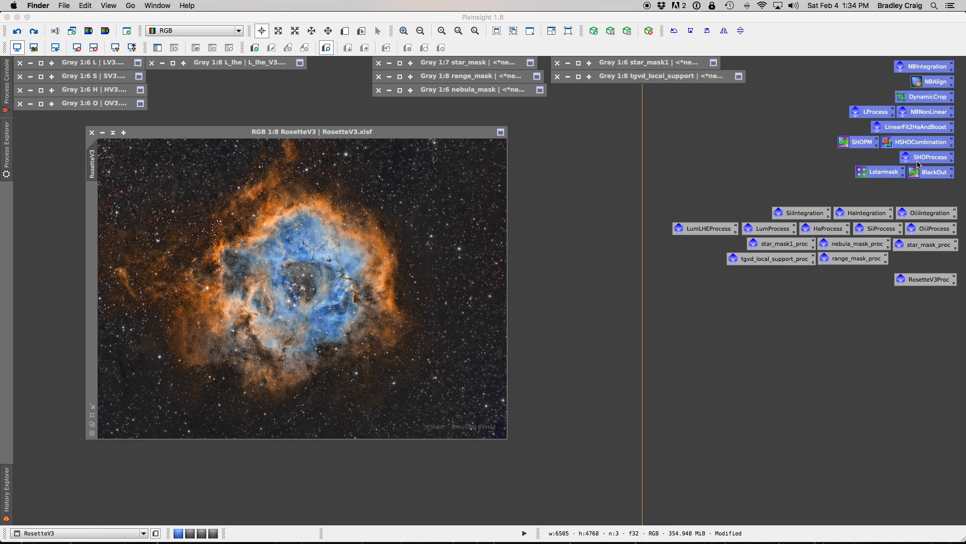
pyautogui.click(791, 140)
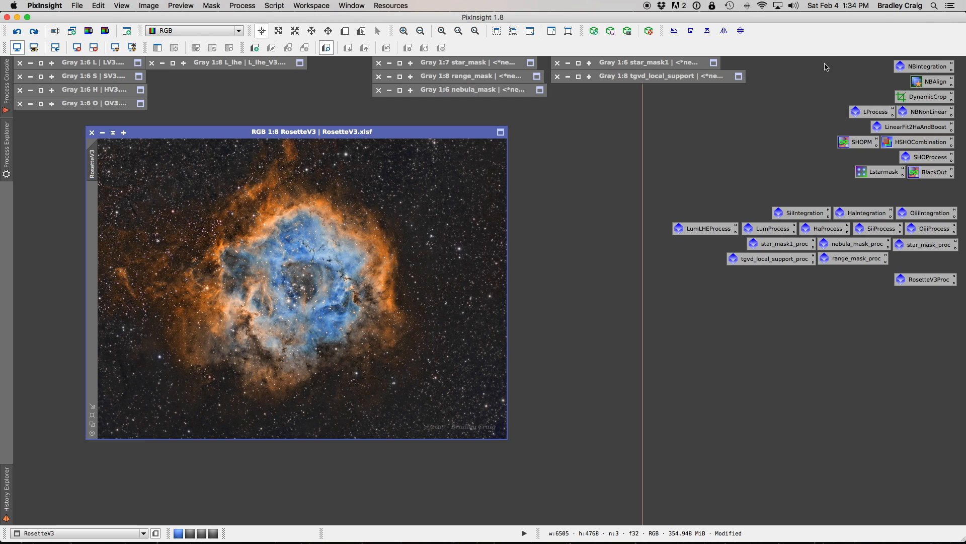
# Step: Select the general workflow icons from NBIntegration through BlackOut, show the dialog for saving the selected icons, and dismiss it without saving
pyautogui.moveTo(826, 67); pyautogui.dragTo(955, 199)
pyautogui.rightClick(932, 174)
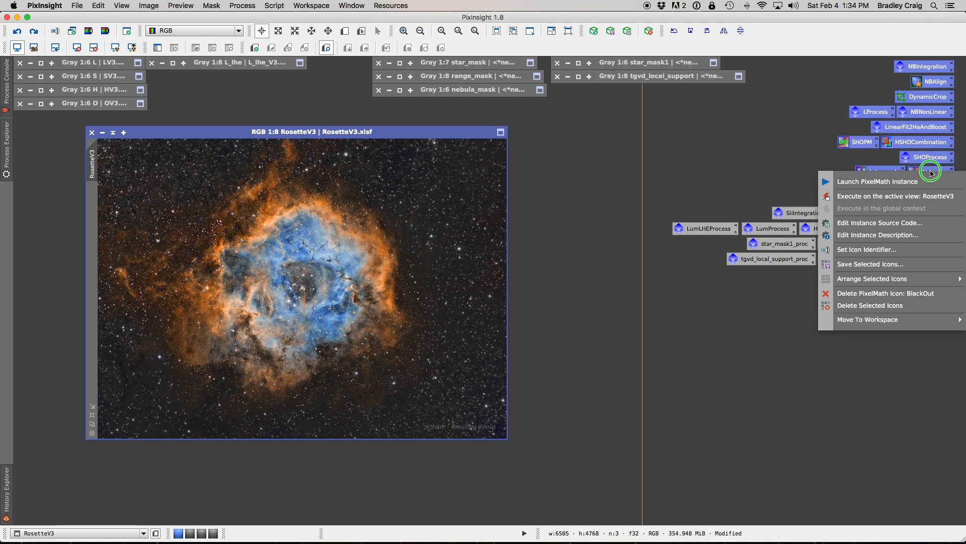
pyautogui.click(896, 264)
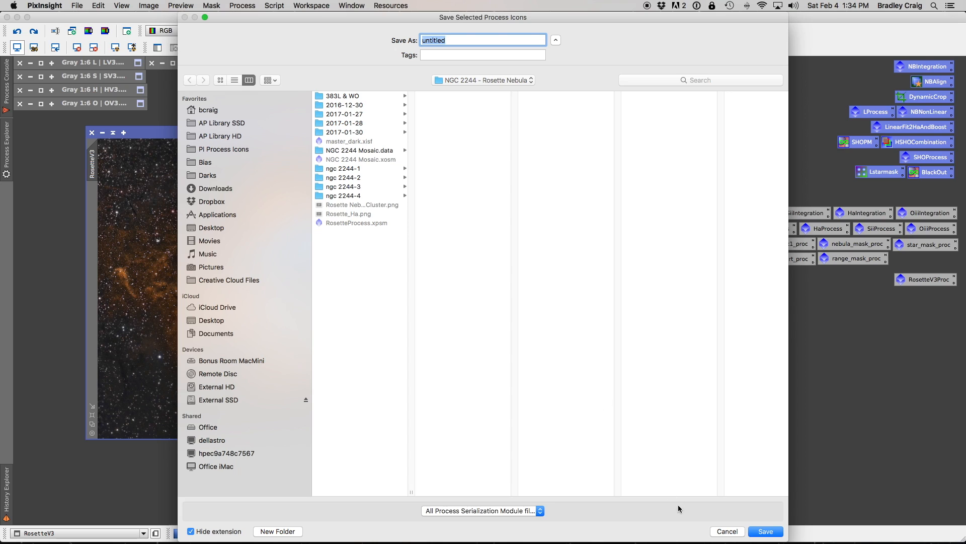
pyautogui.click(727, 531)
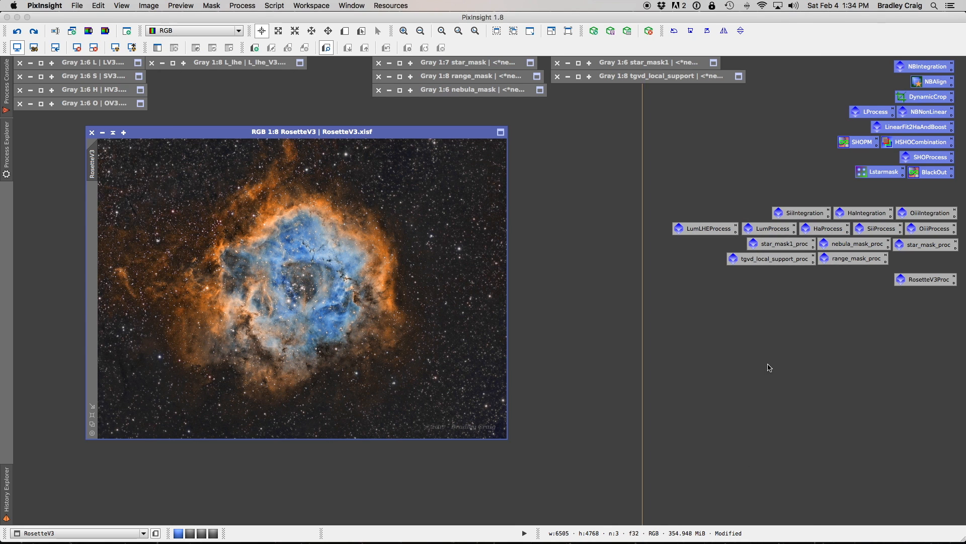